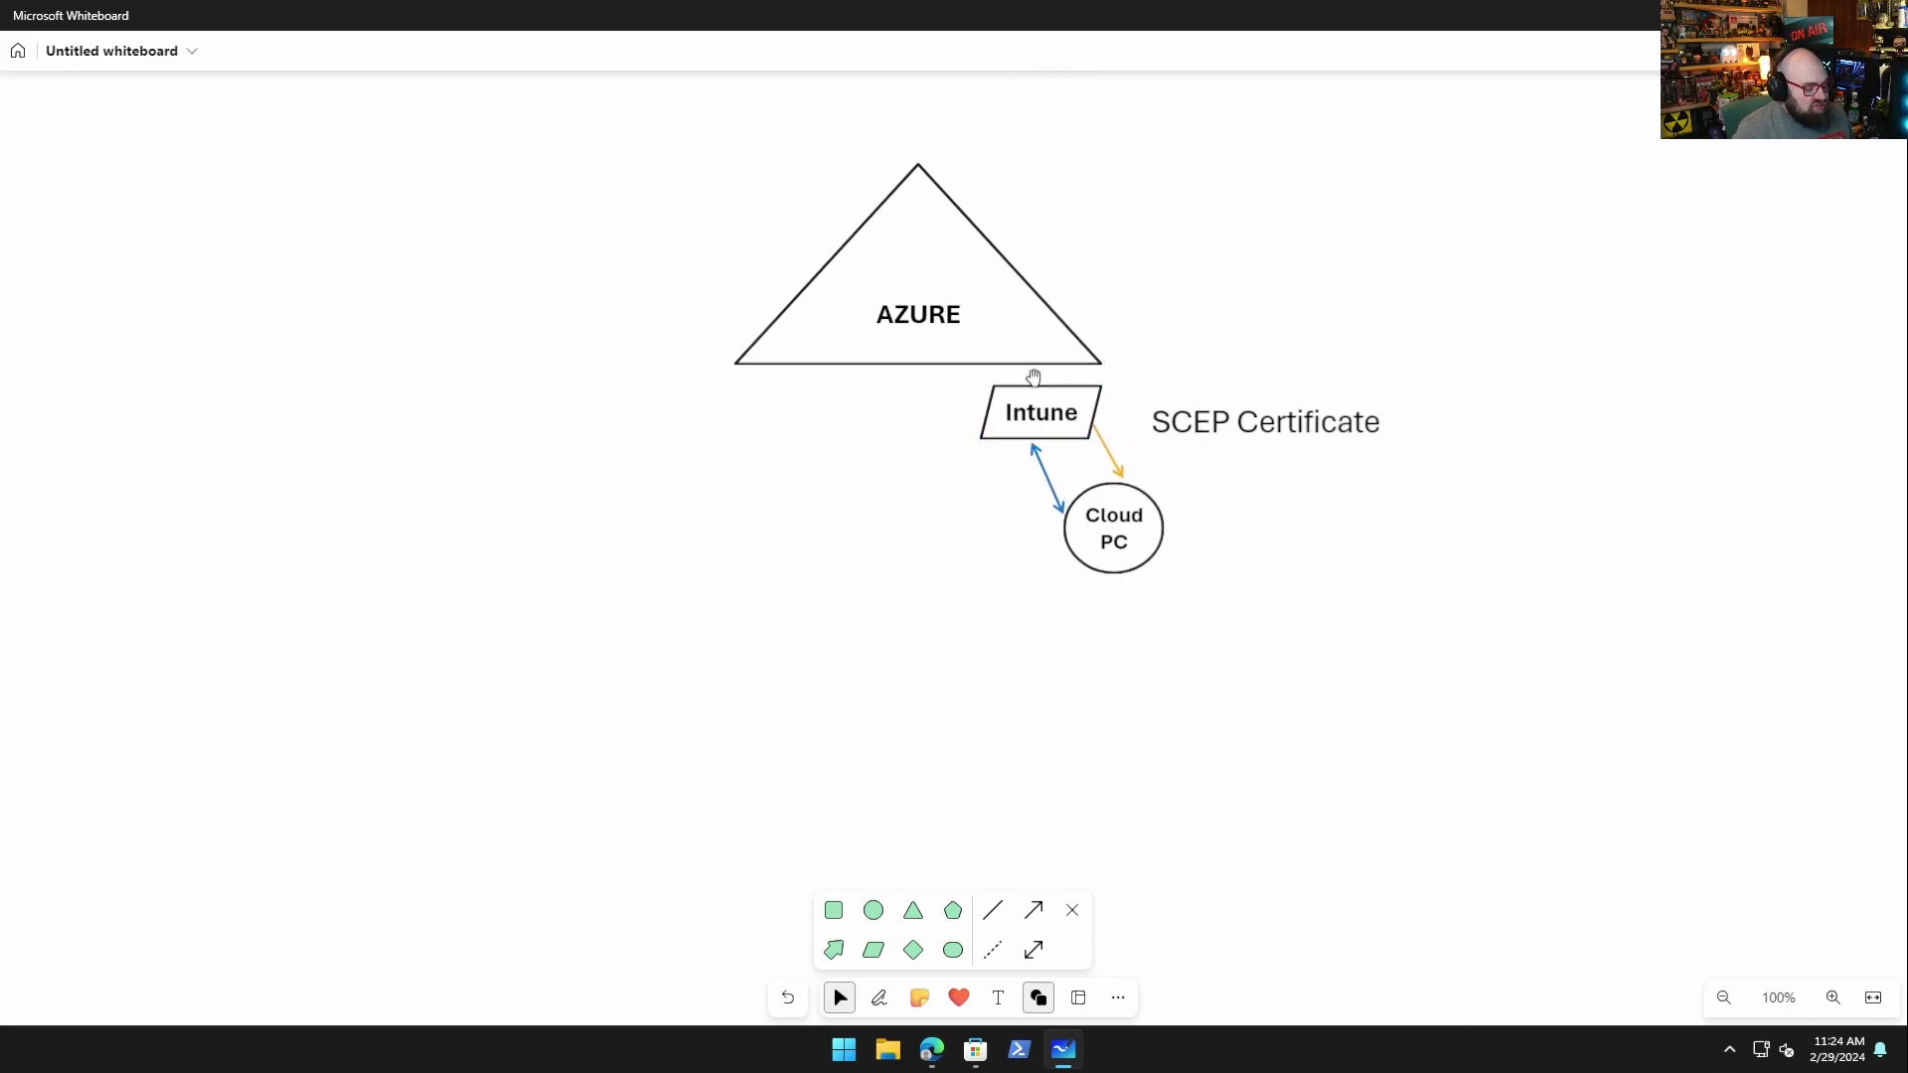
- Switch from the whiteboard to the Intune admin center in the browser and open the tenant's Cloud PKI page
scroll(1086, 457, "up", 2, "ctrl")
scroll(1086, 457, "up", 1, "ctrl")
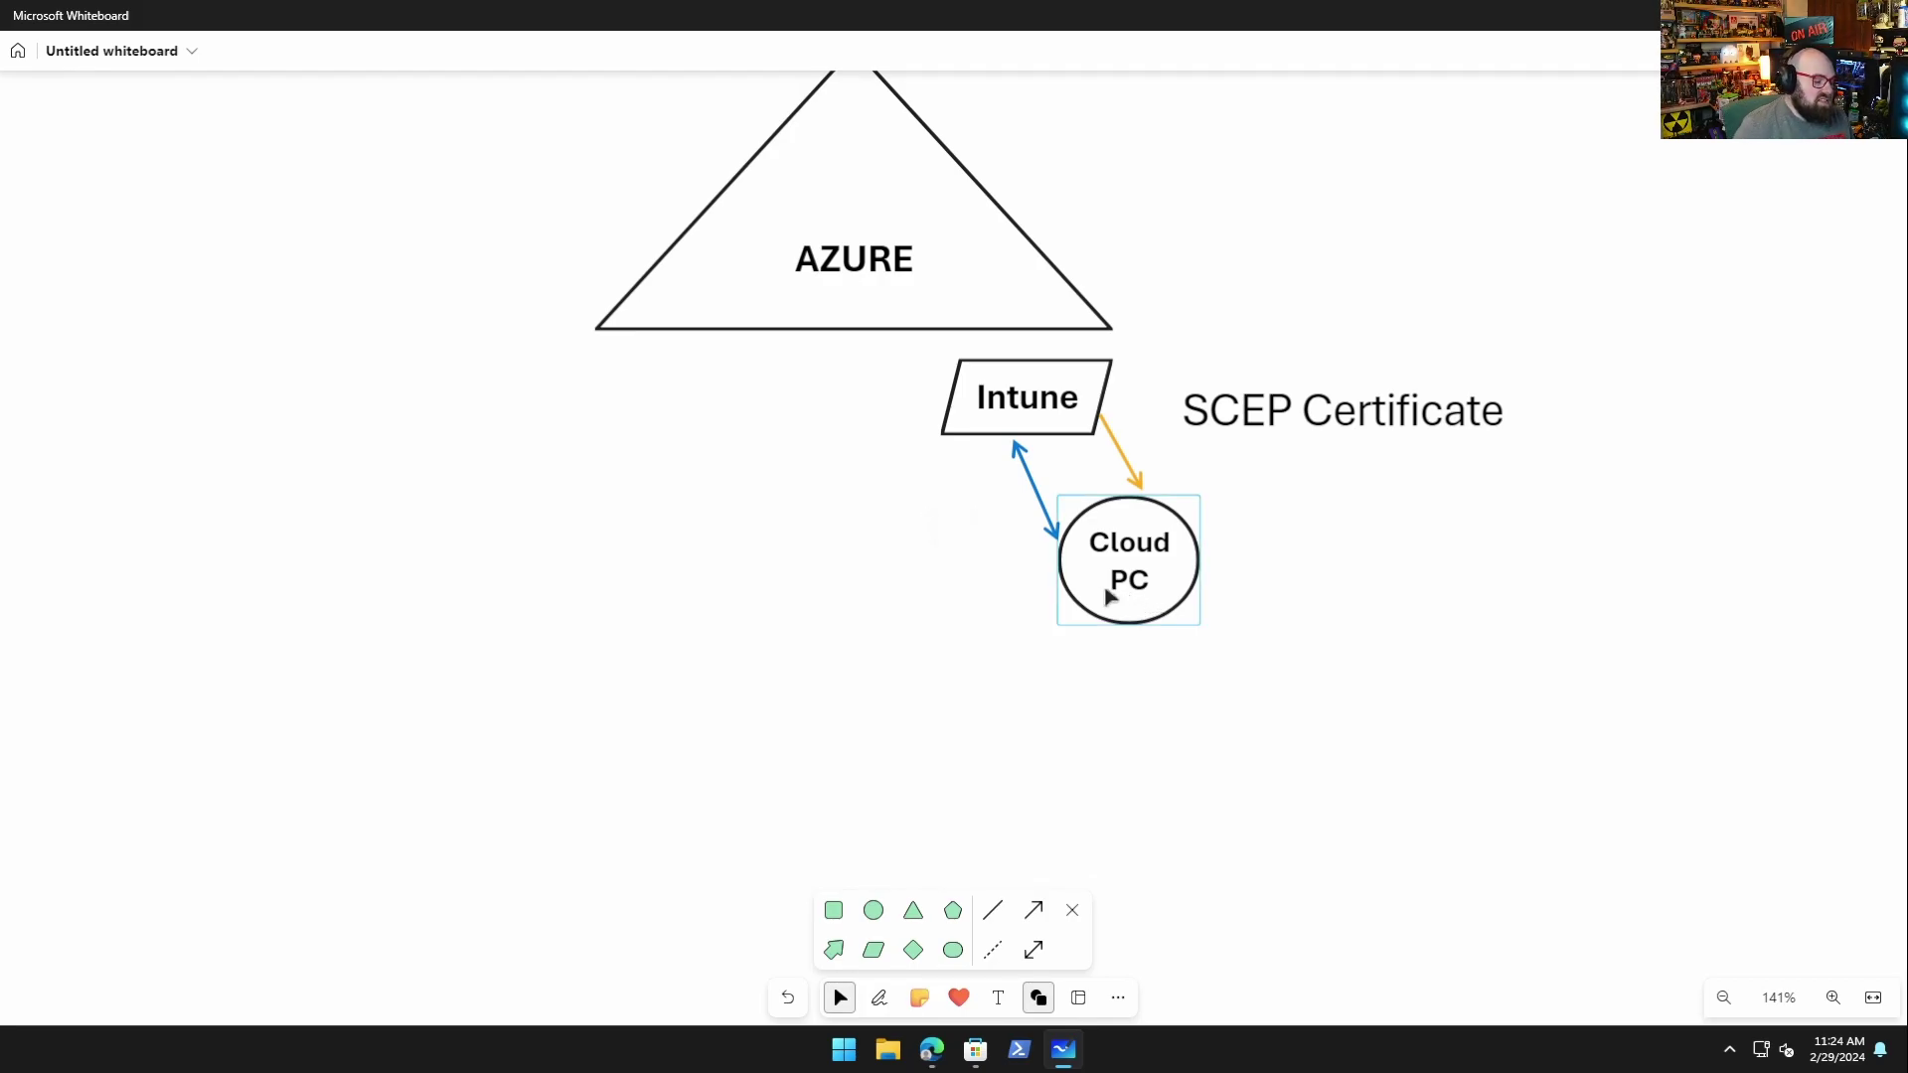
key("super+d")
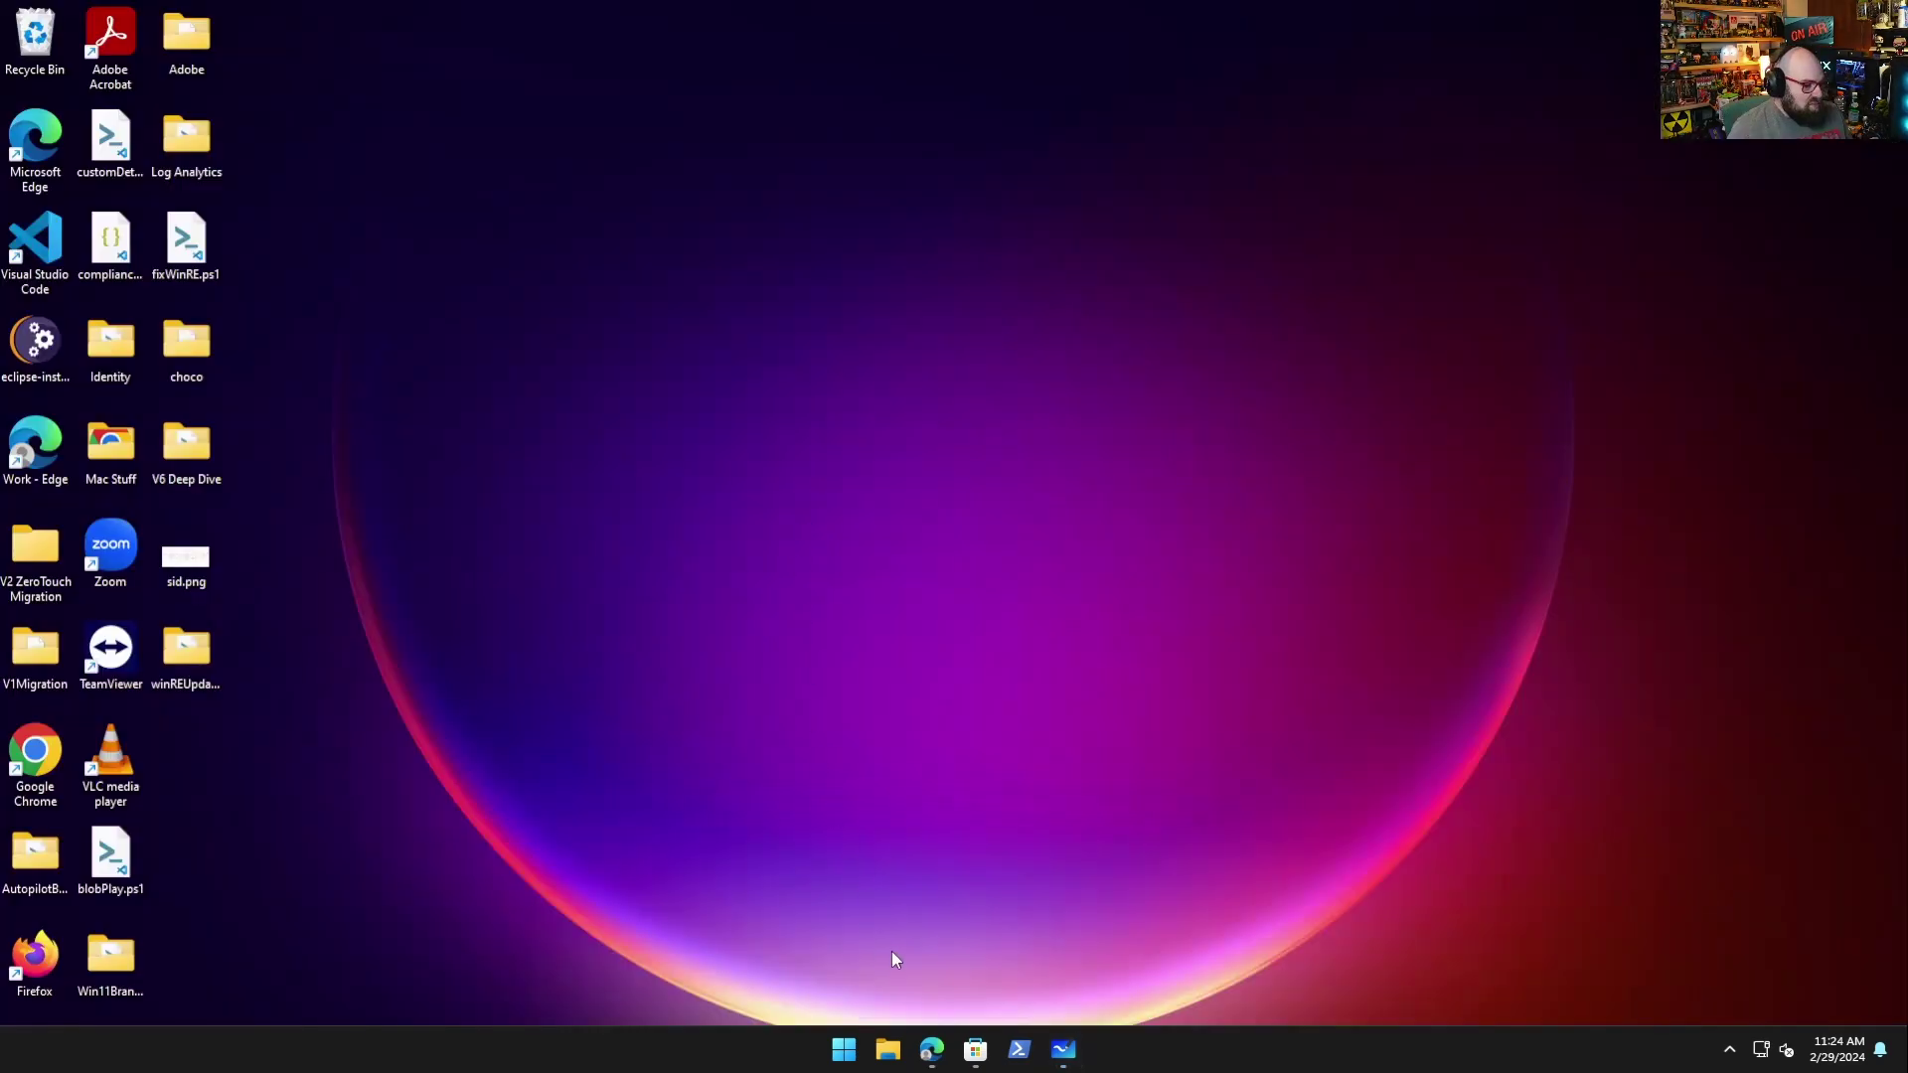
left_click(931, 1050)
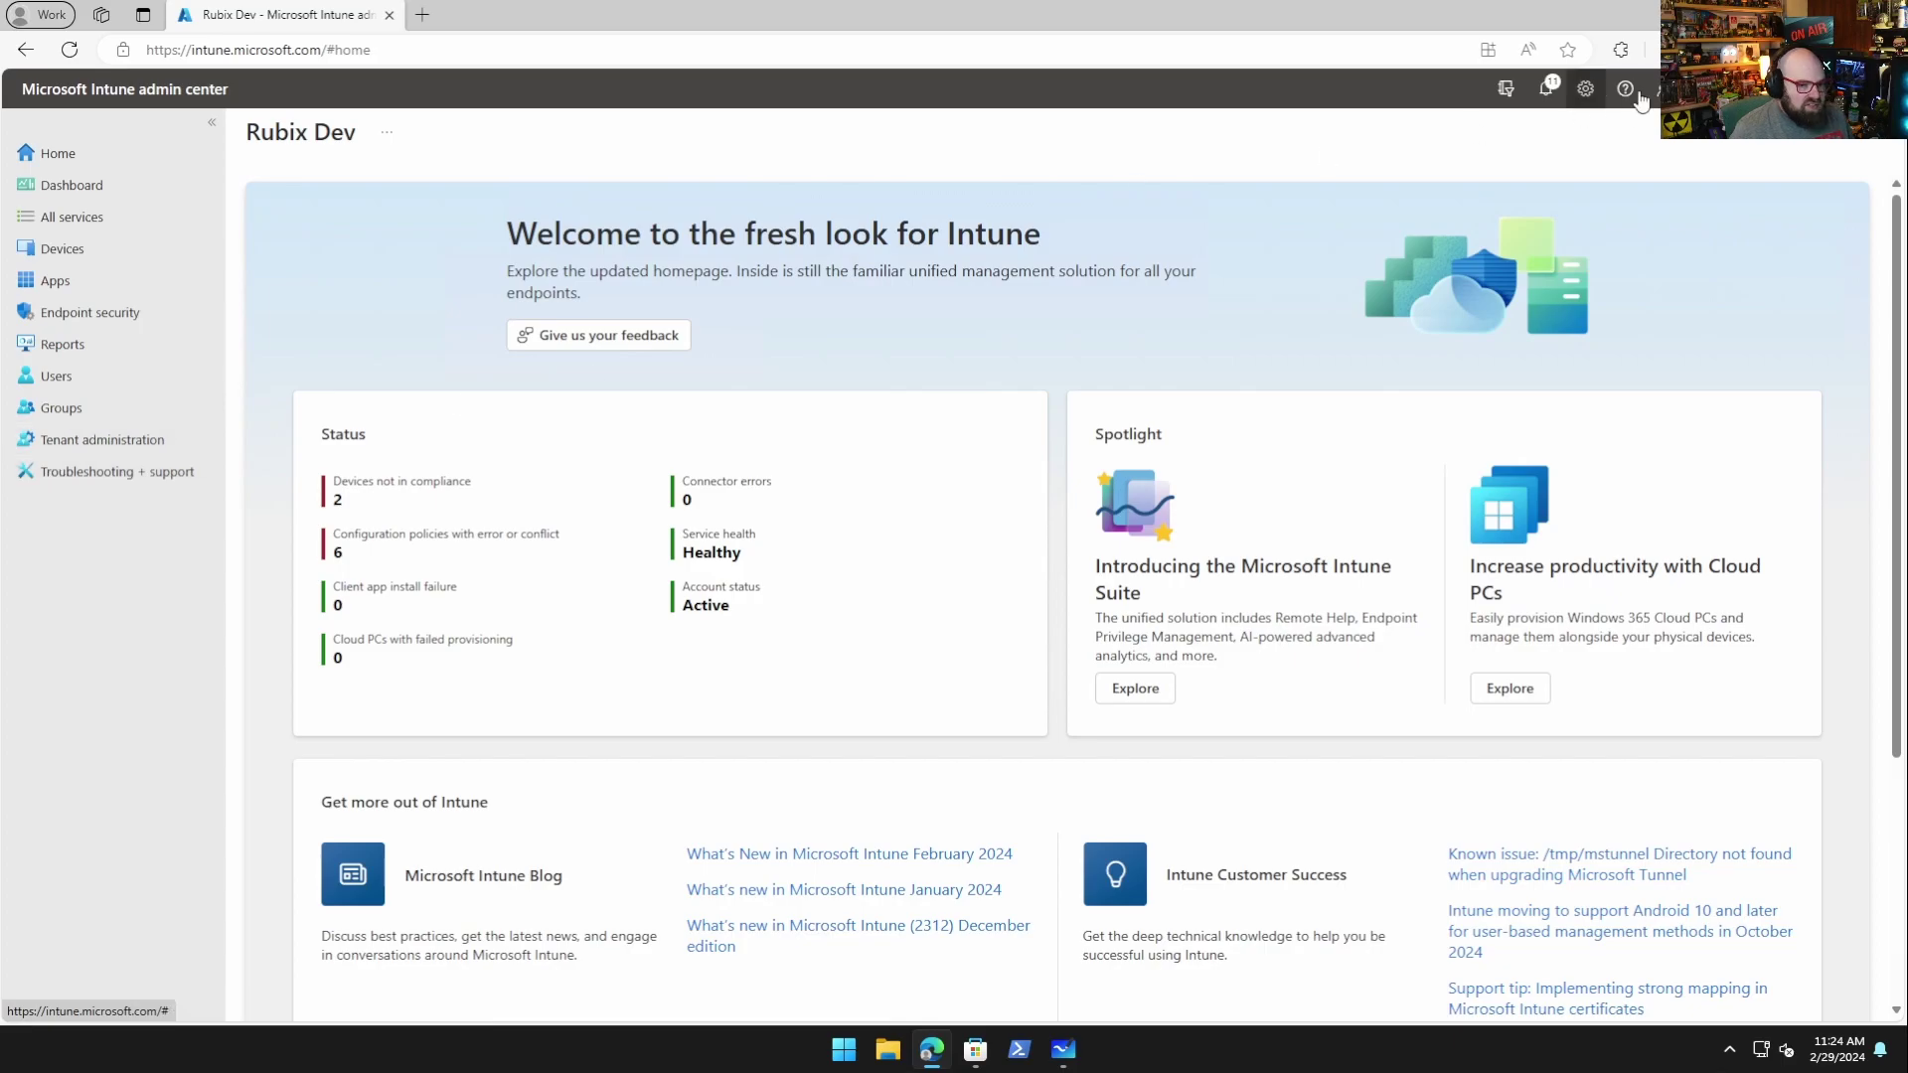
left_click(119, 443)
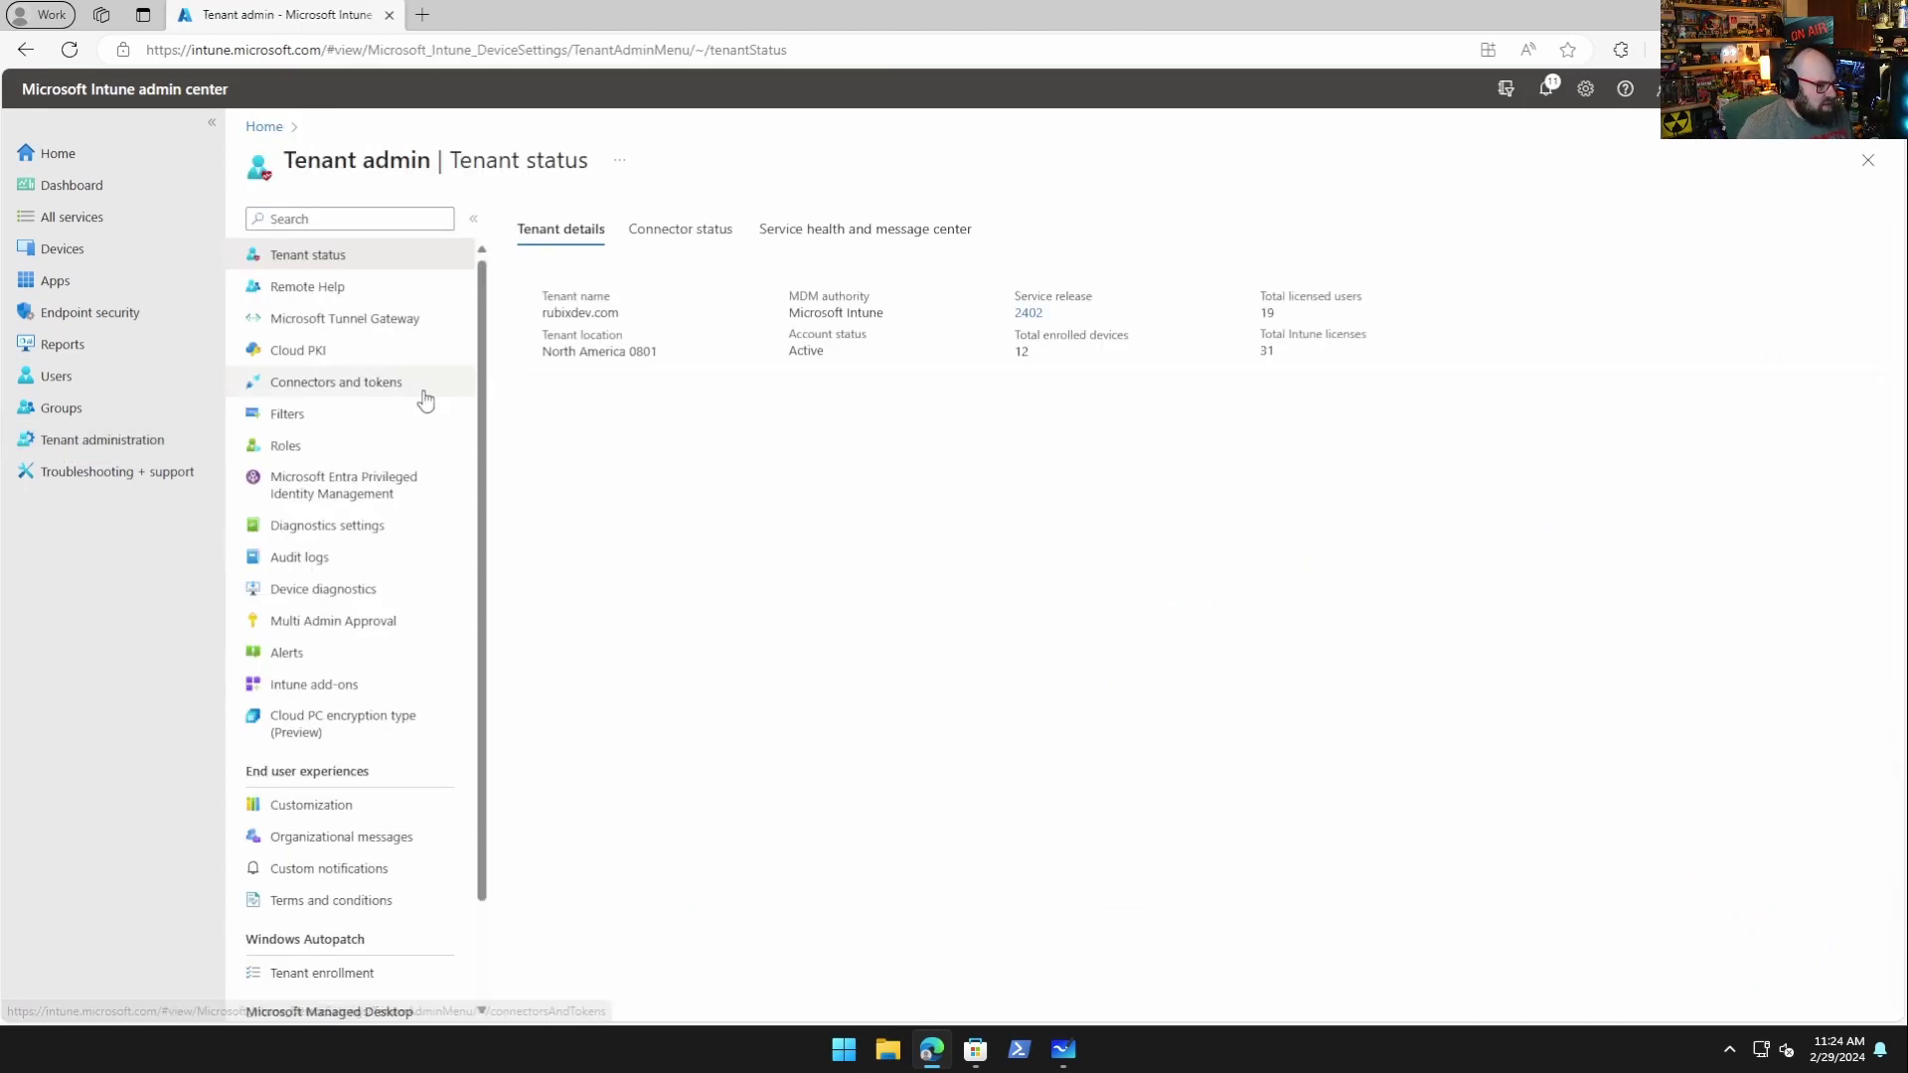
left_click(313, 353)
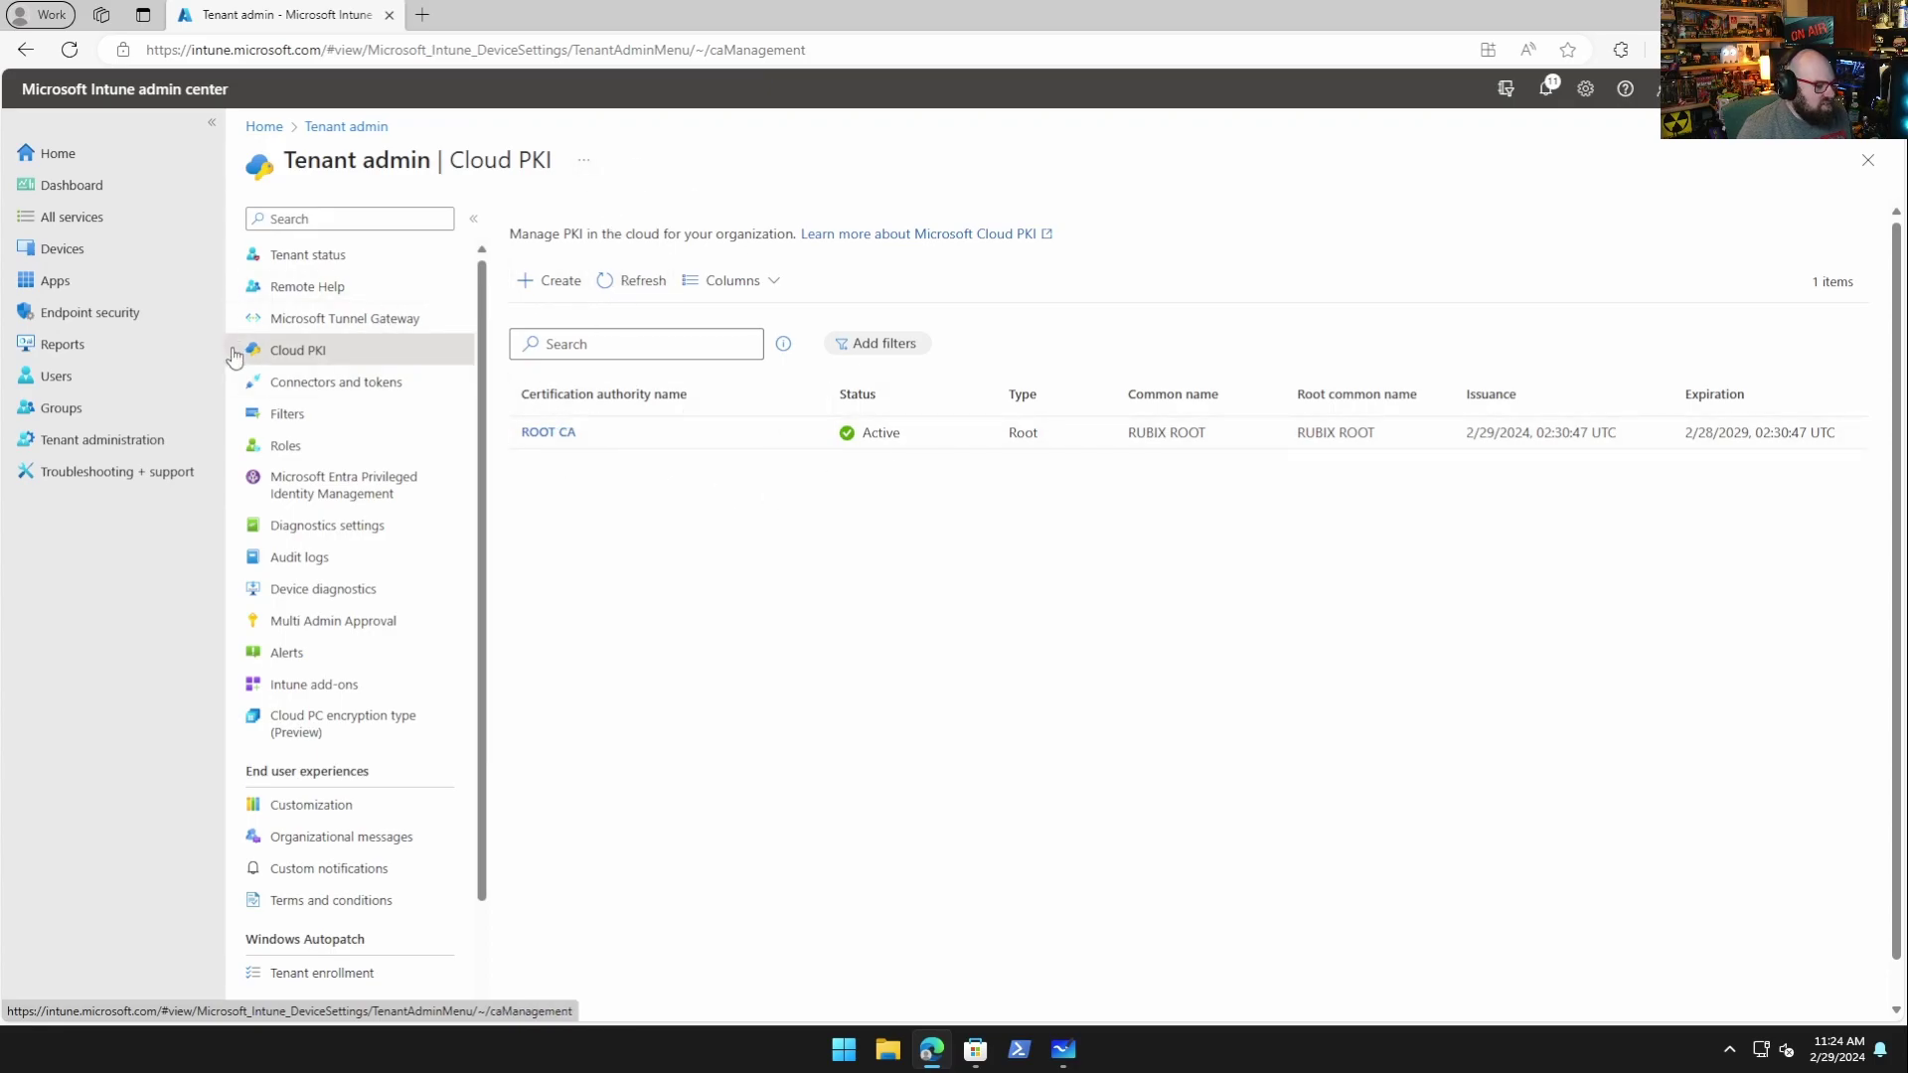
- Start a new certification authority named RUBIXDEV ROOT CA and proceed to its configuration settings
left_click(553, 281)
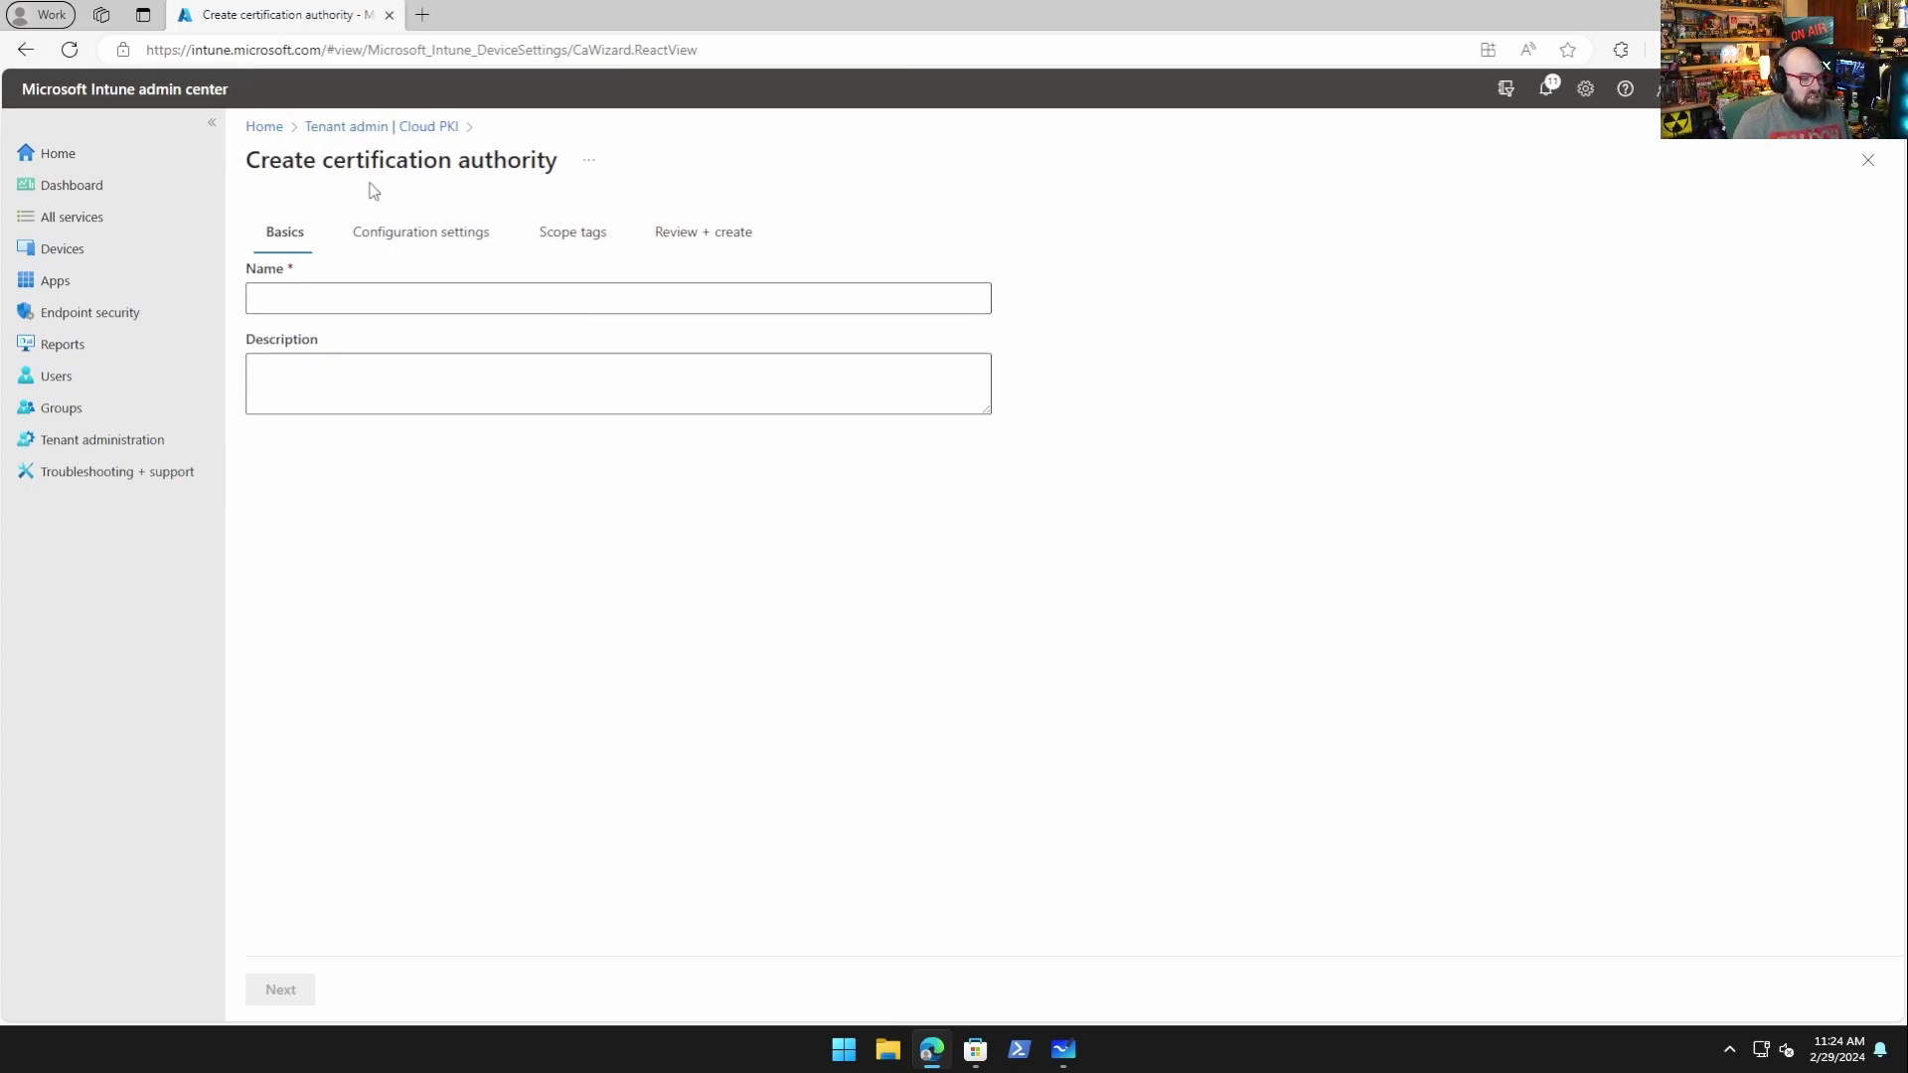
left_click(374, 294)
type("RUBIXDEV ROOT CA")
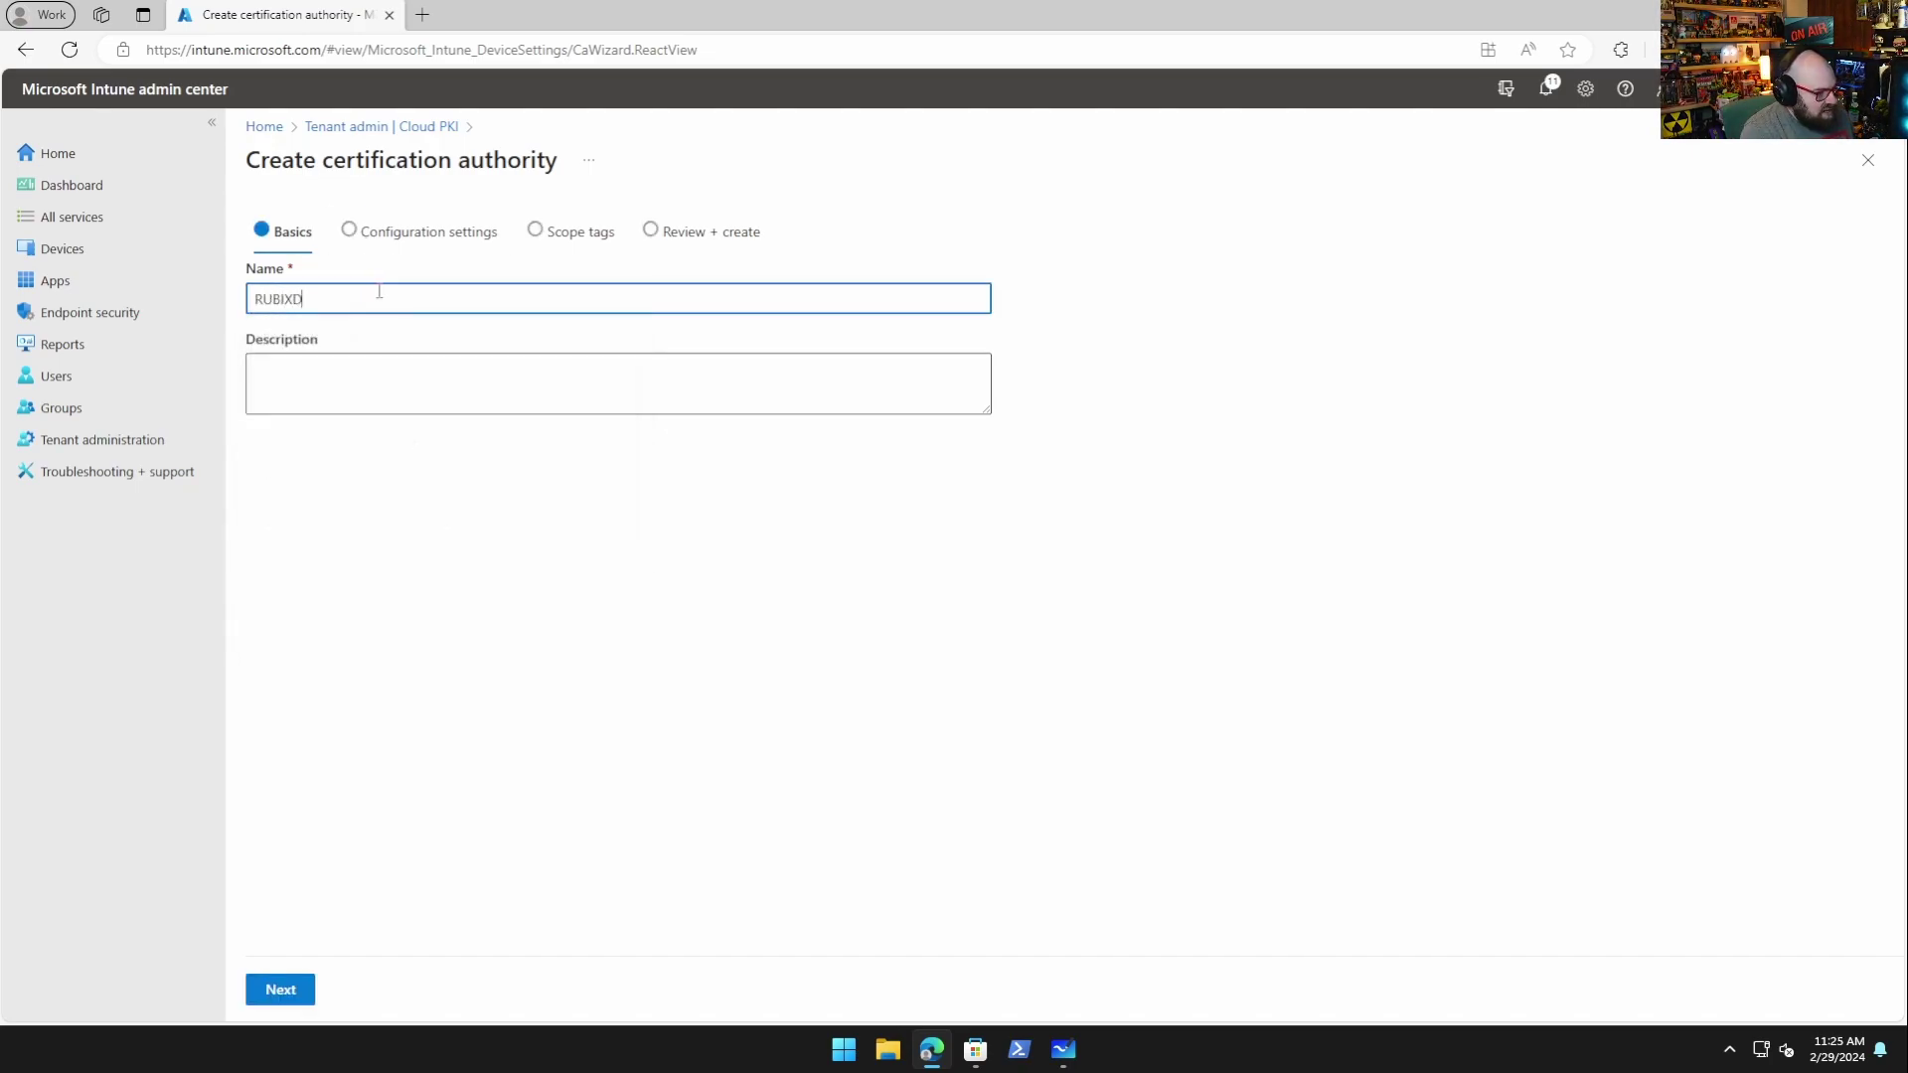
left_click(280, 990)
- Try the Issuing CA type with Intune and with Bring your own root CA as the root CA source
scroll(736, 360, "down", 1)
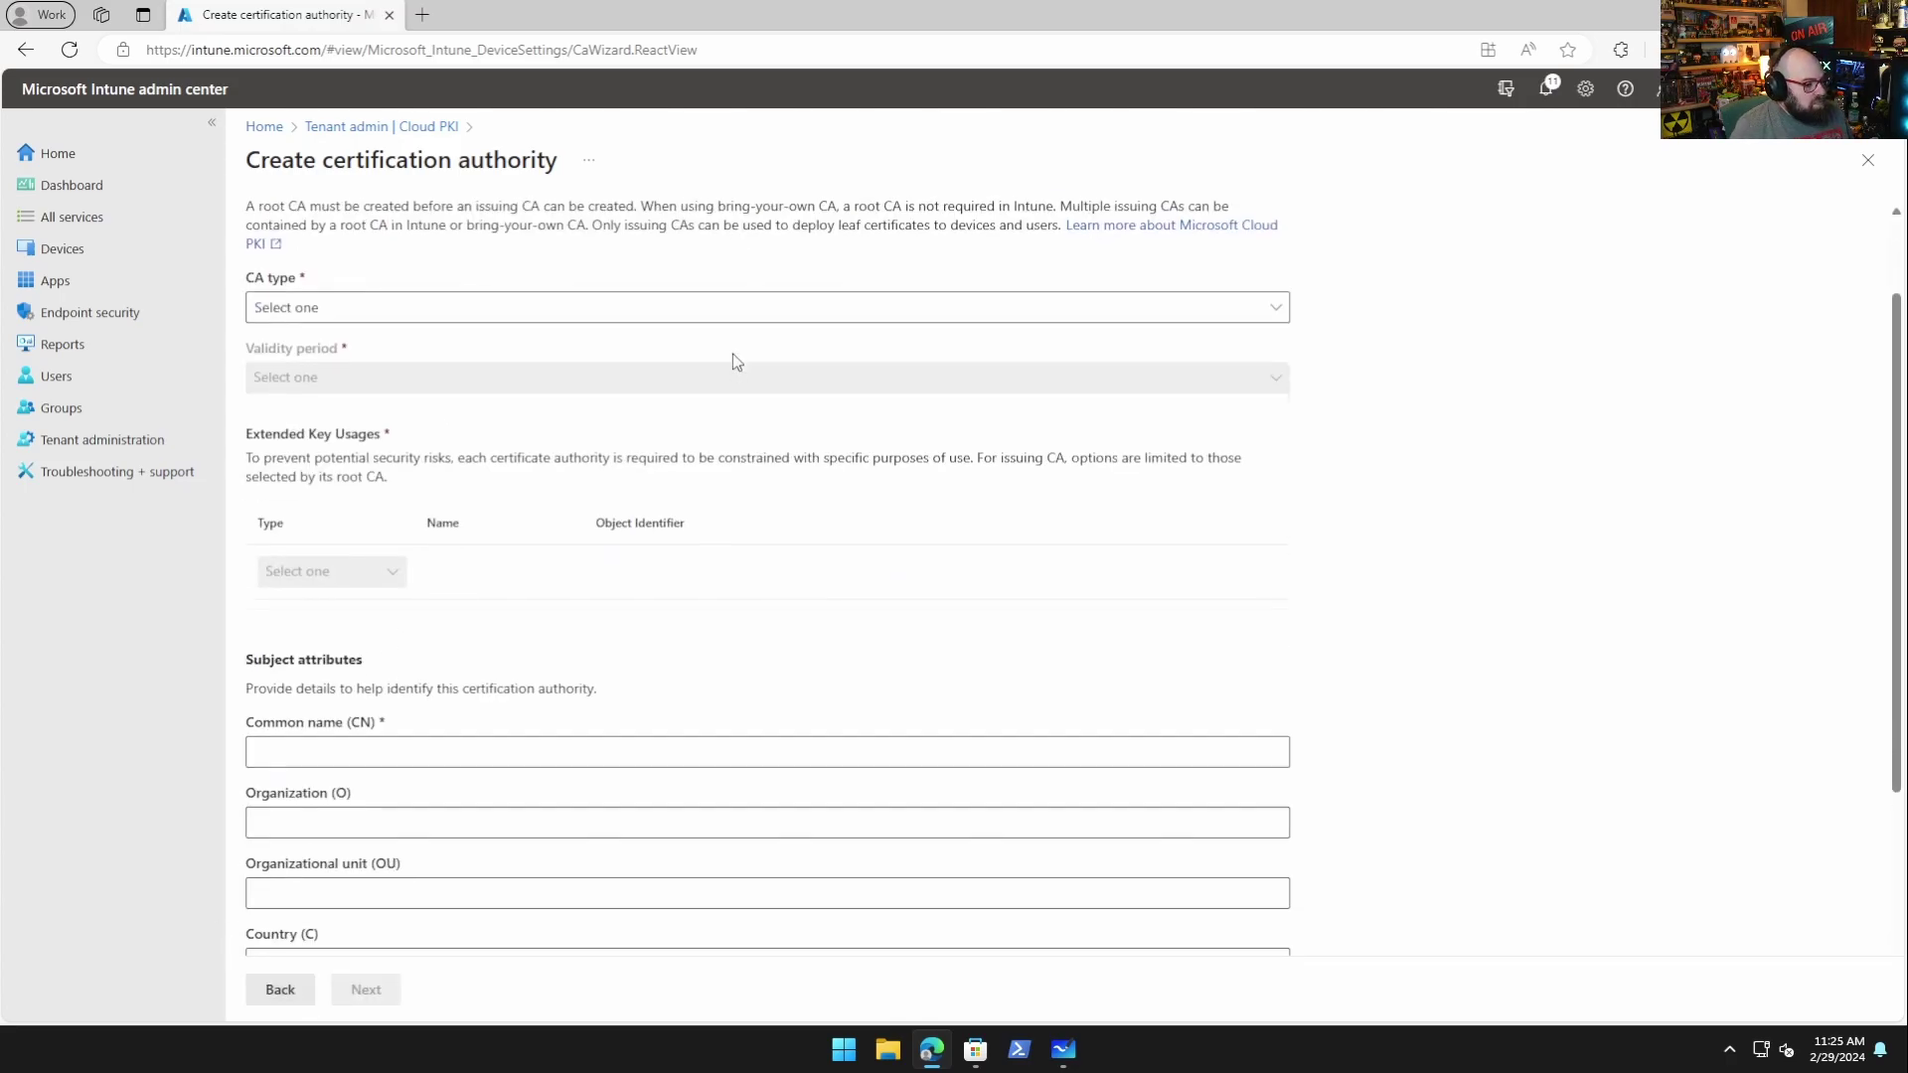
scroll(735, 362, "up", 1)
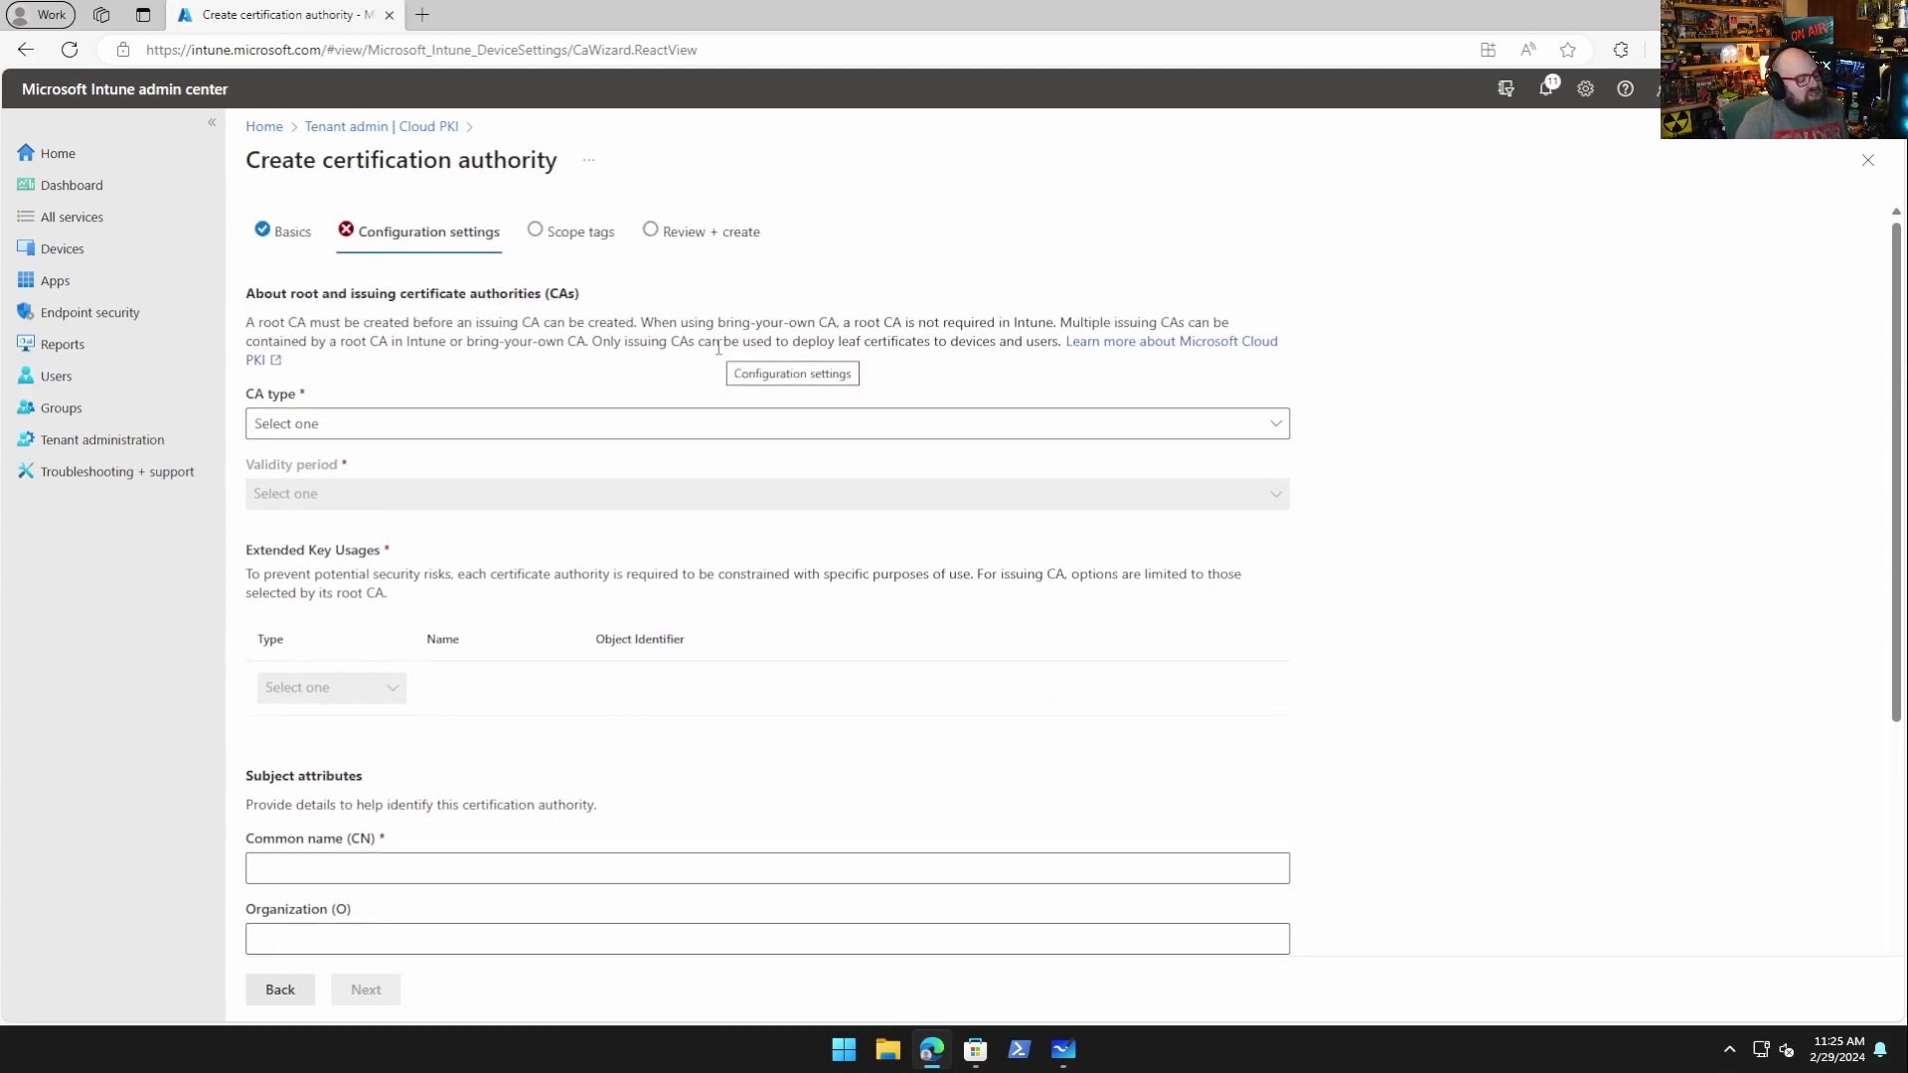
left_click(533, 426)
left_click(415, 496)
left_click(416, 497)
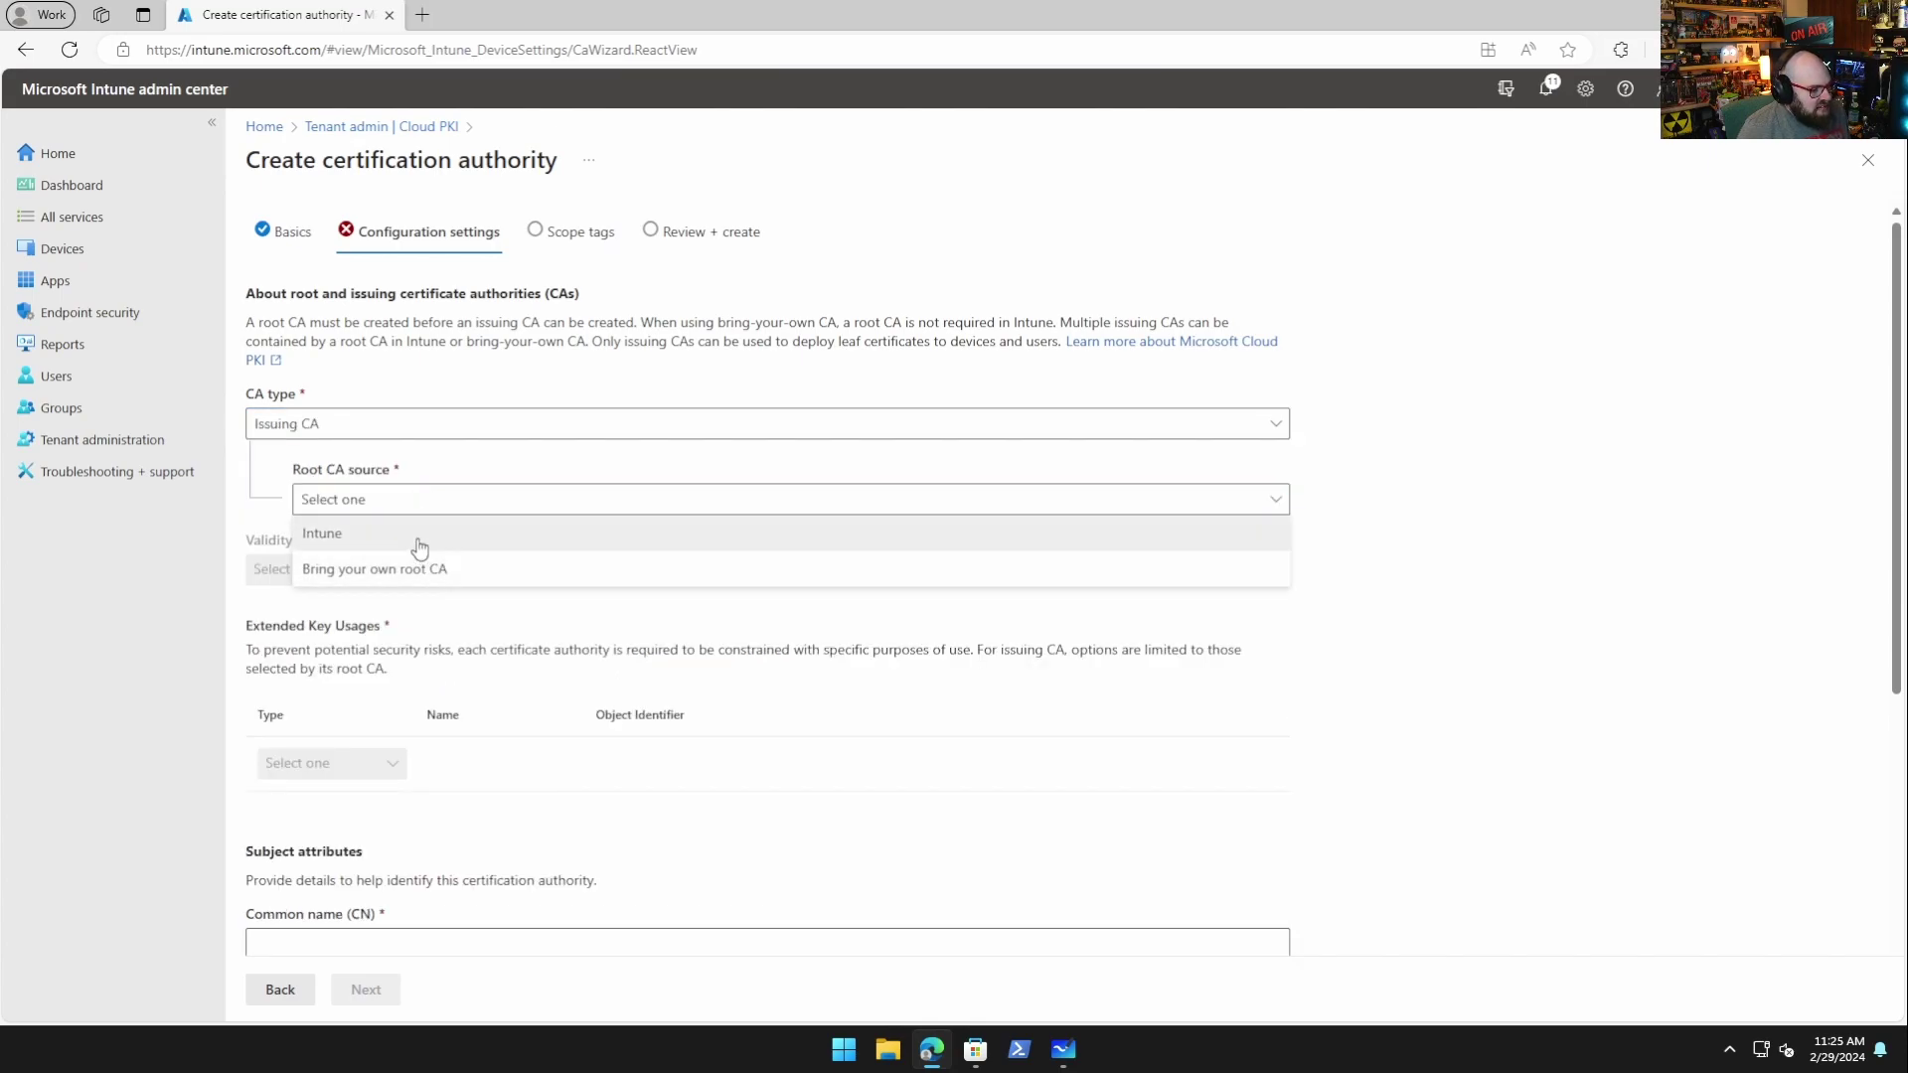
left_click(418, 546)
left_click(441, 577)
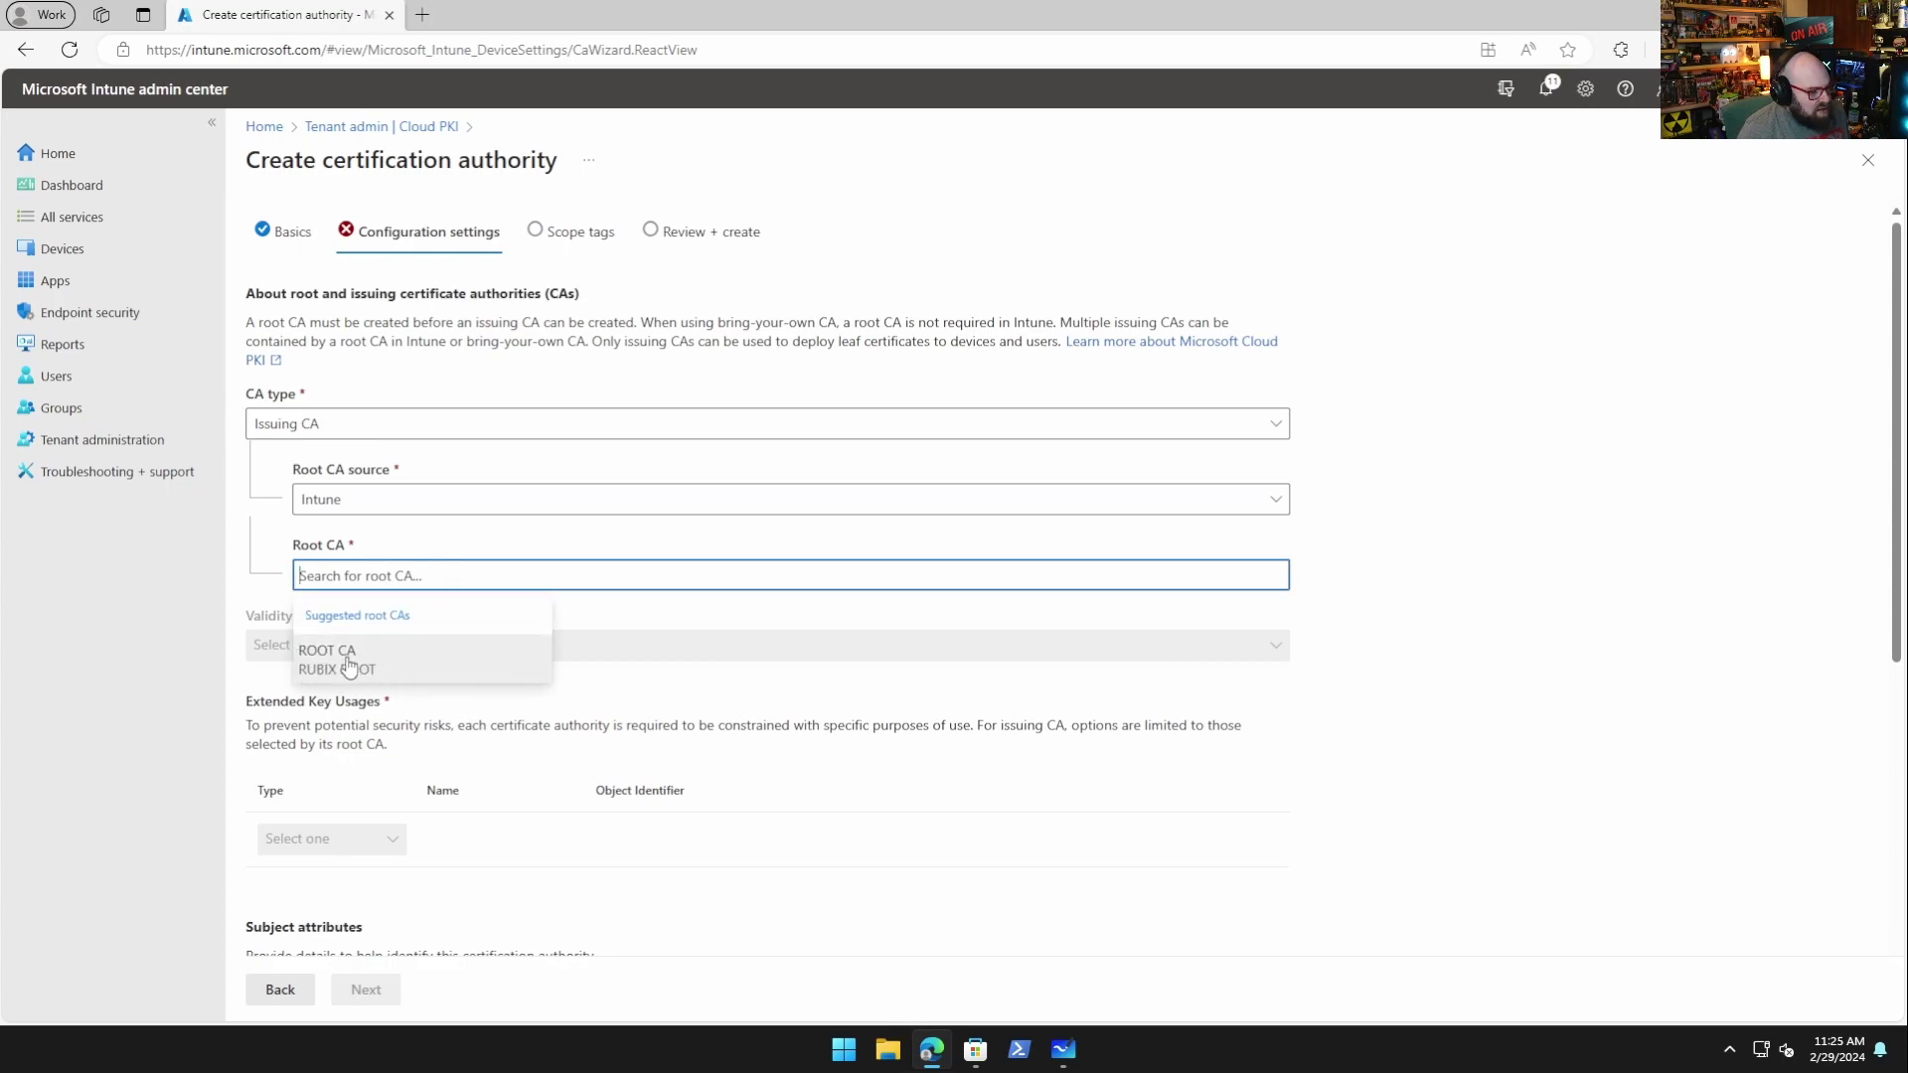
left_click(395, 507)
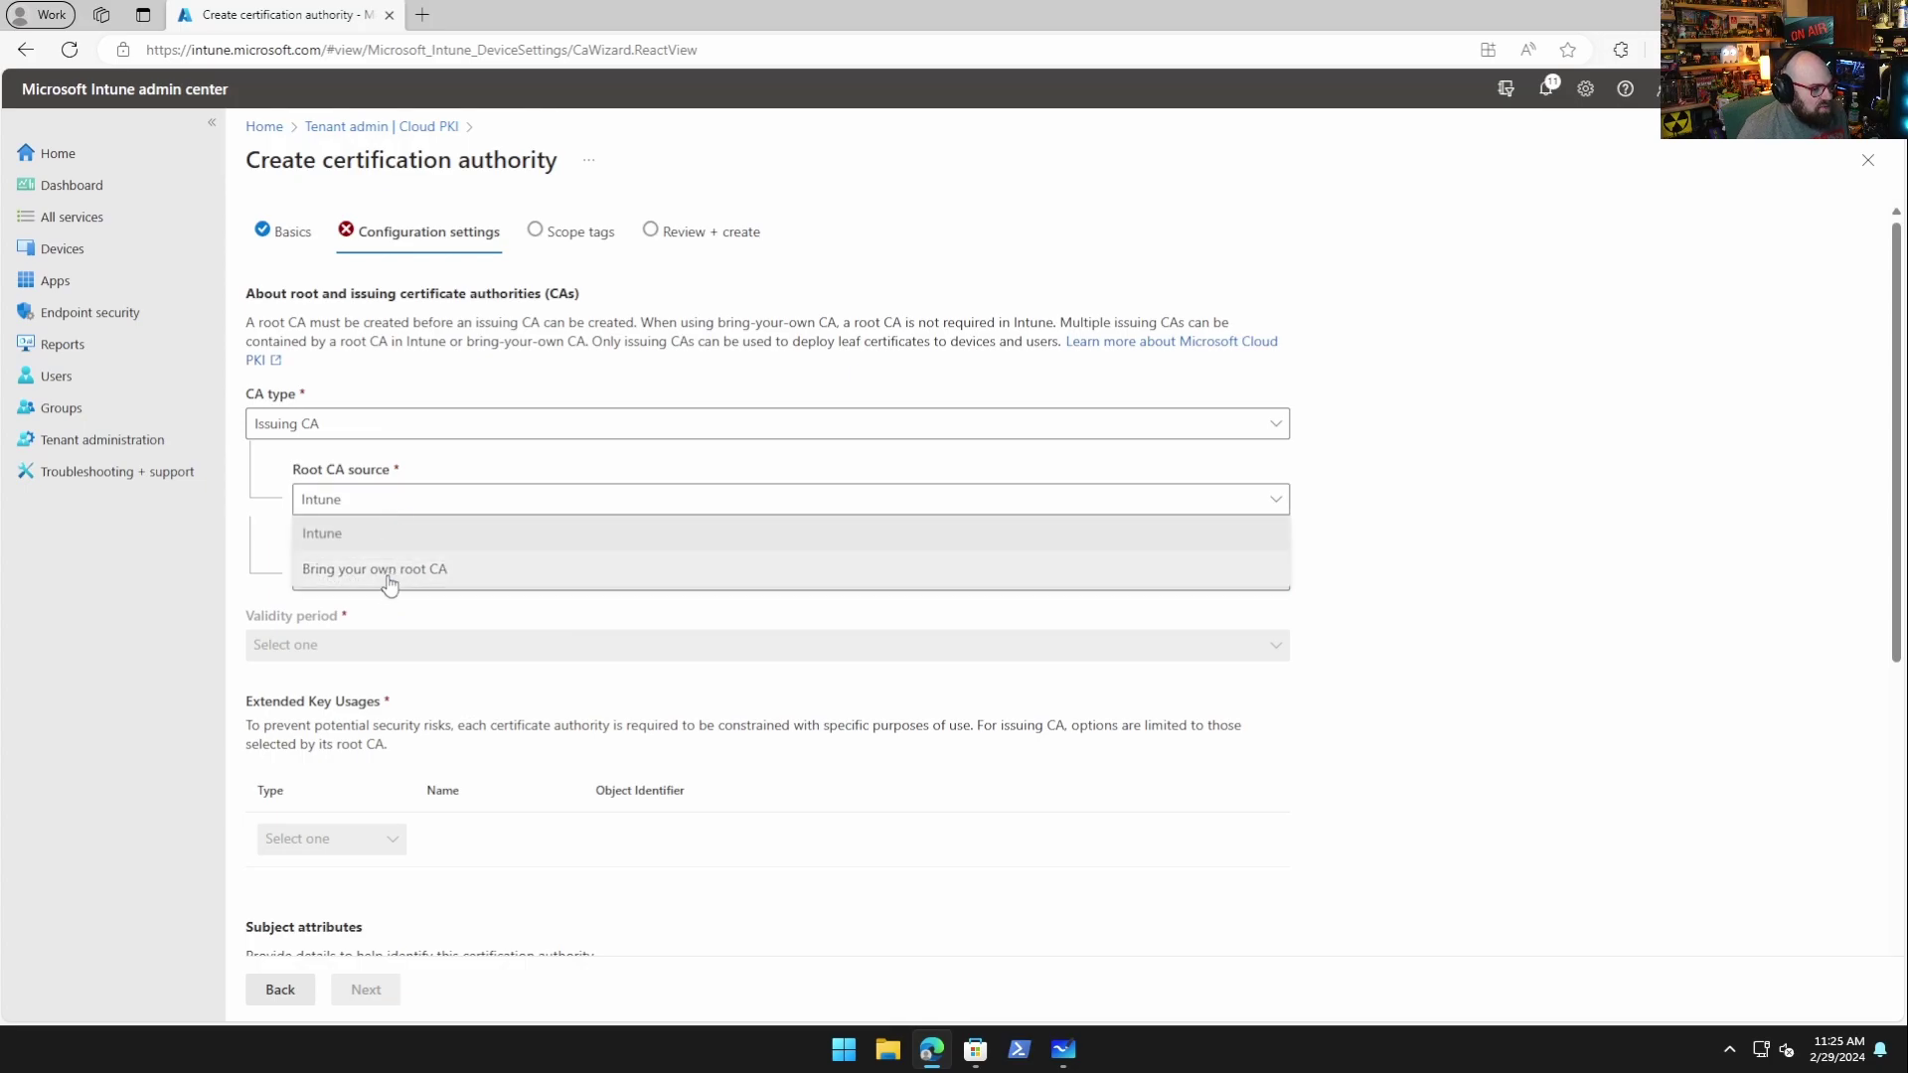
left_click(389, 568)
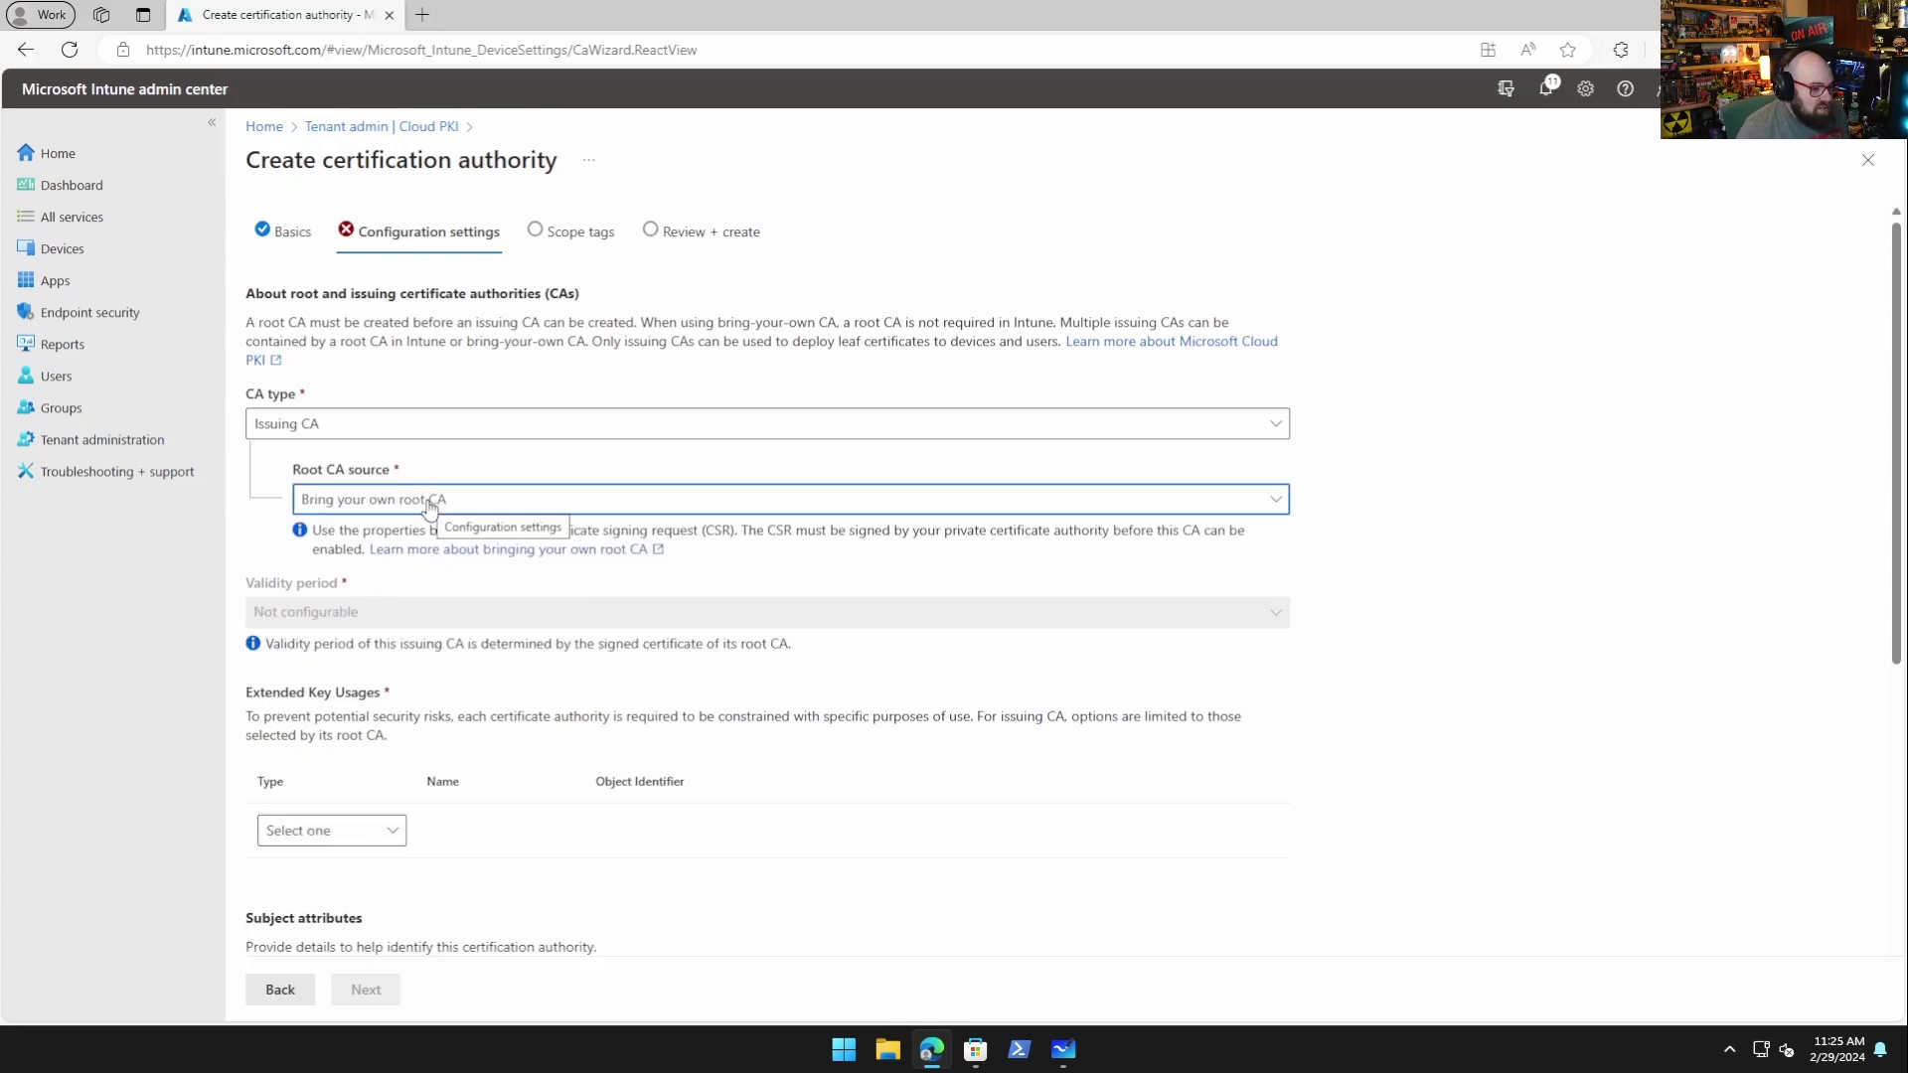
- Set the CA type to Root CA with a validity period of 5 years
left_click(465, 425)
left_click(466, 425)
left_click(363, 457)
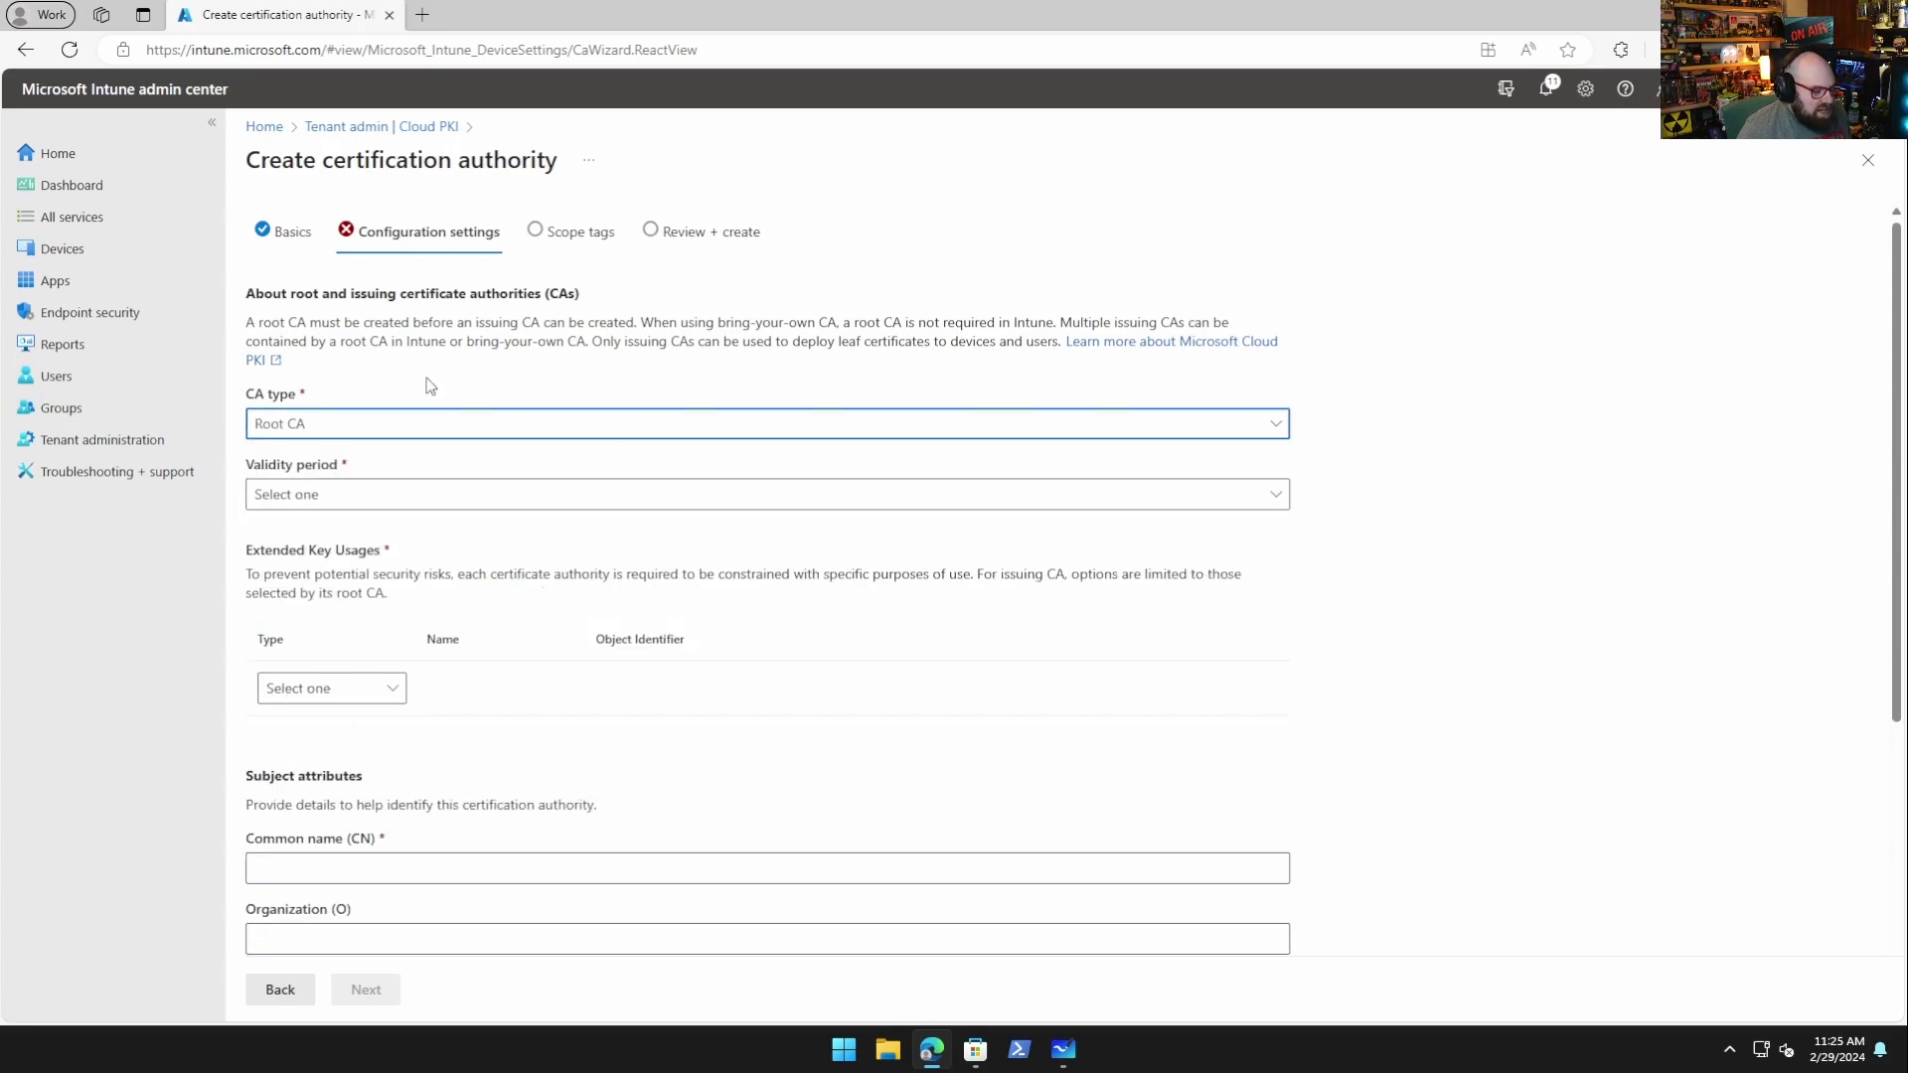
left_click(415, 506)
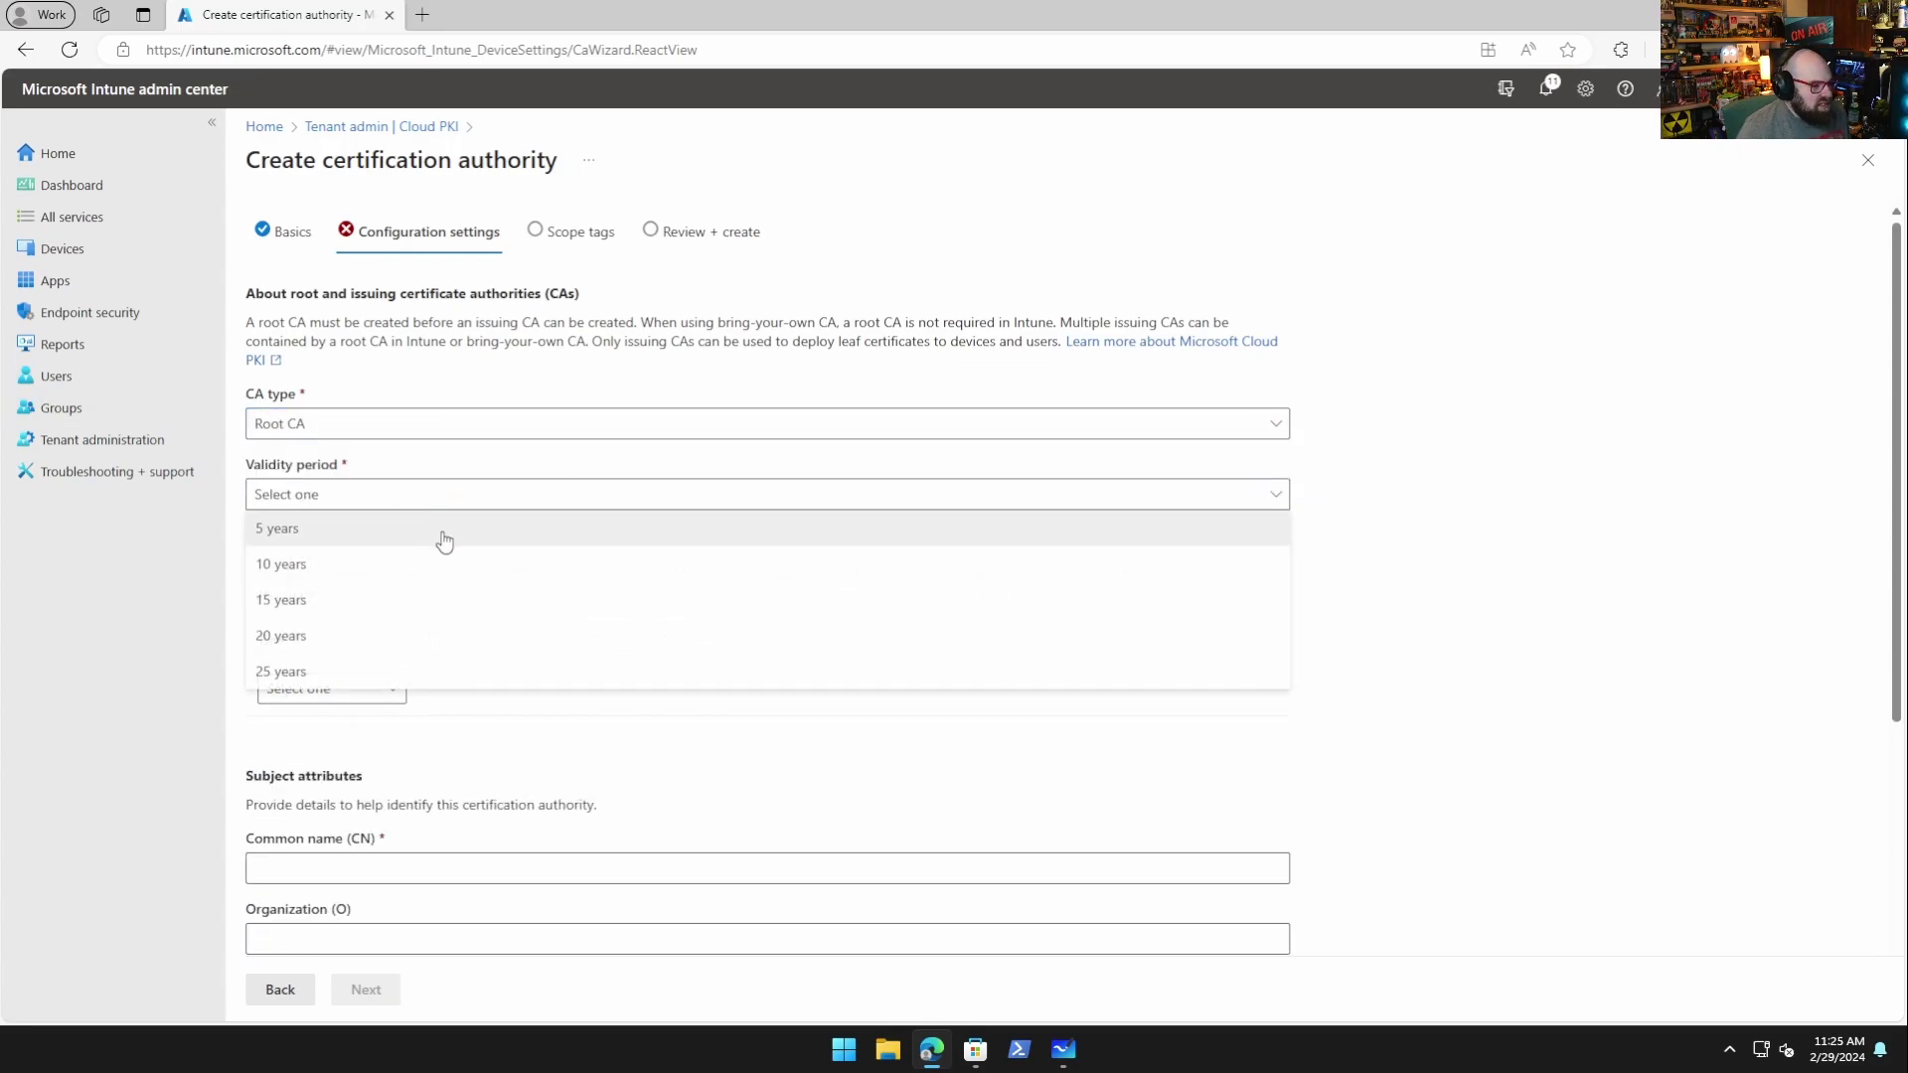
left_click(261, 531)
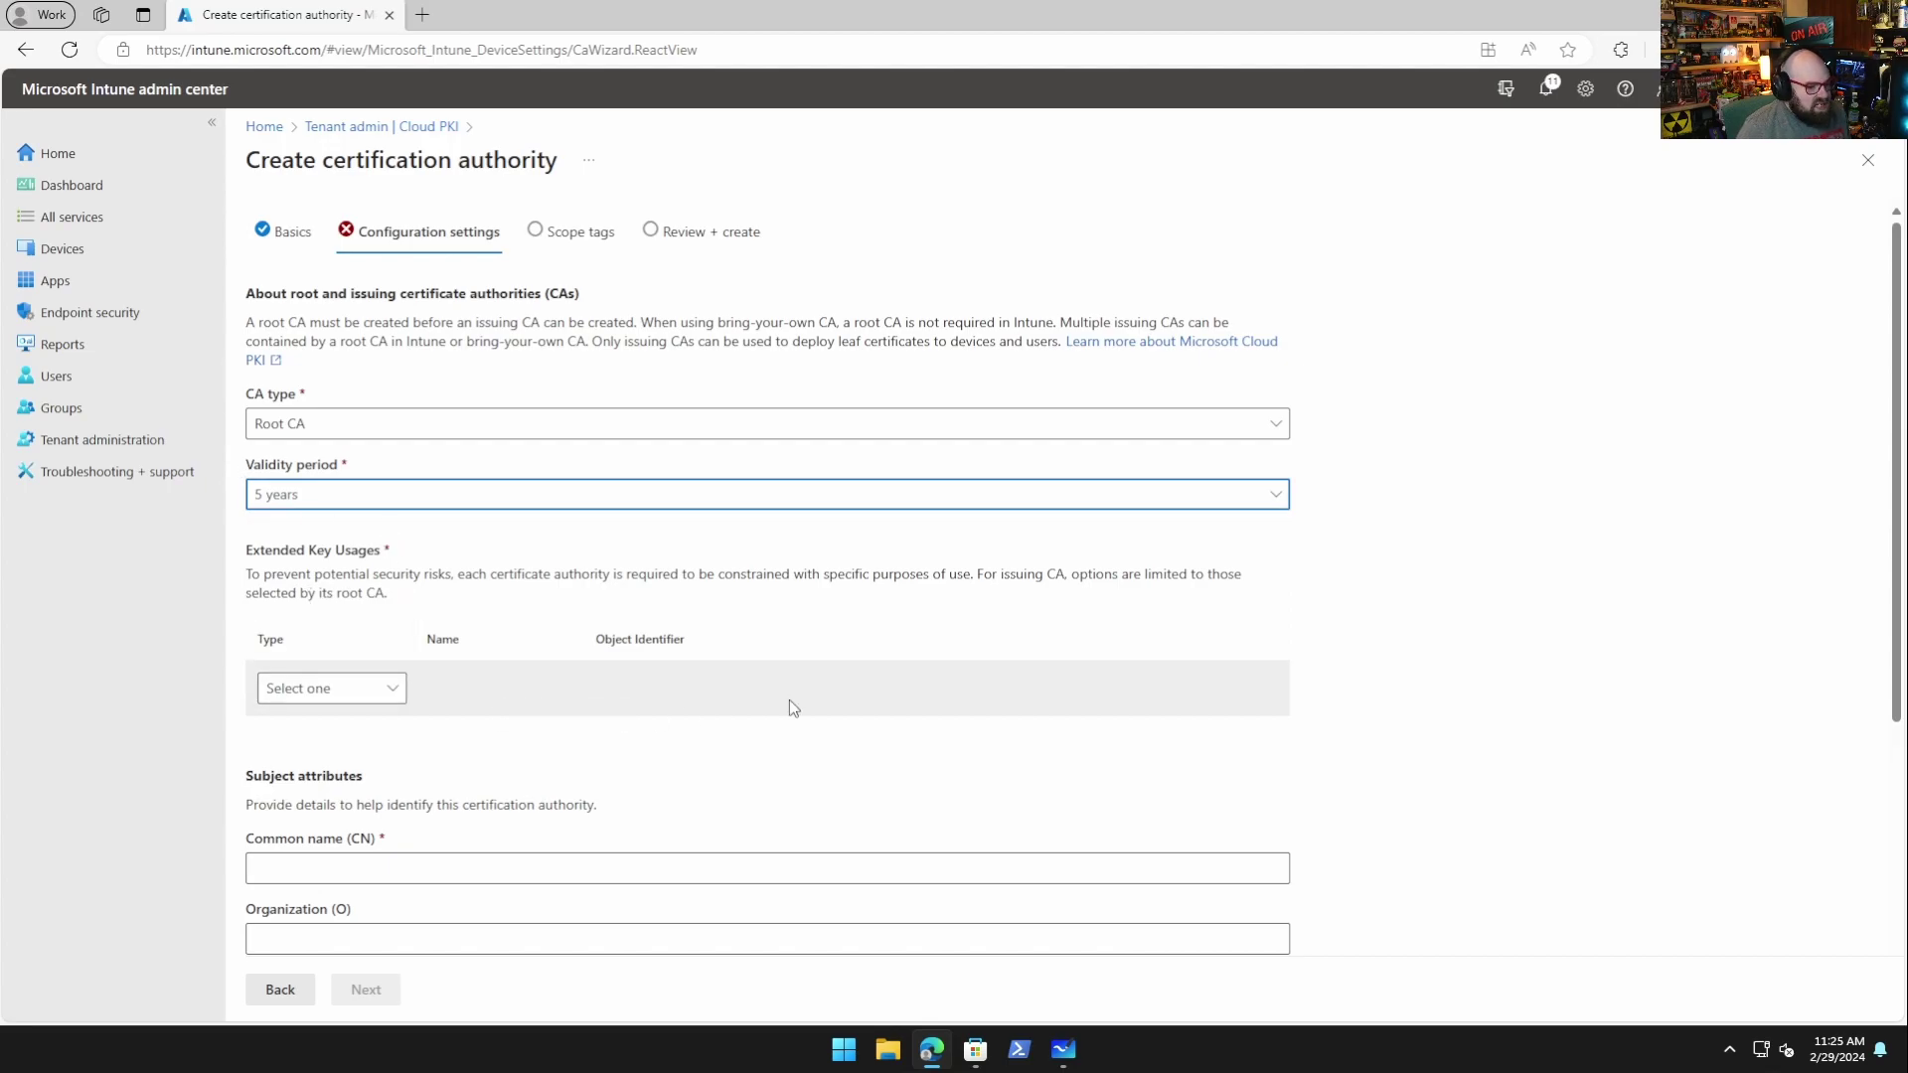
- Add Server auth and Client auth as the certification authority's extended key usages
scroll(665, 551, "down", 3)
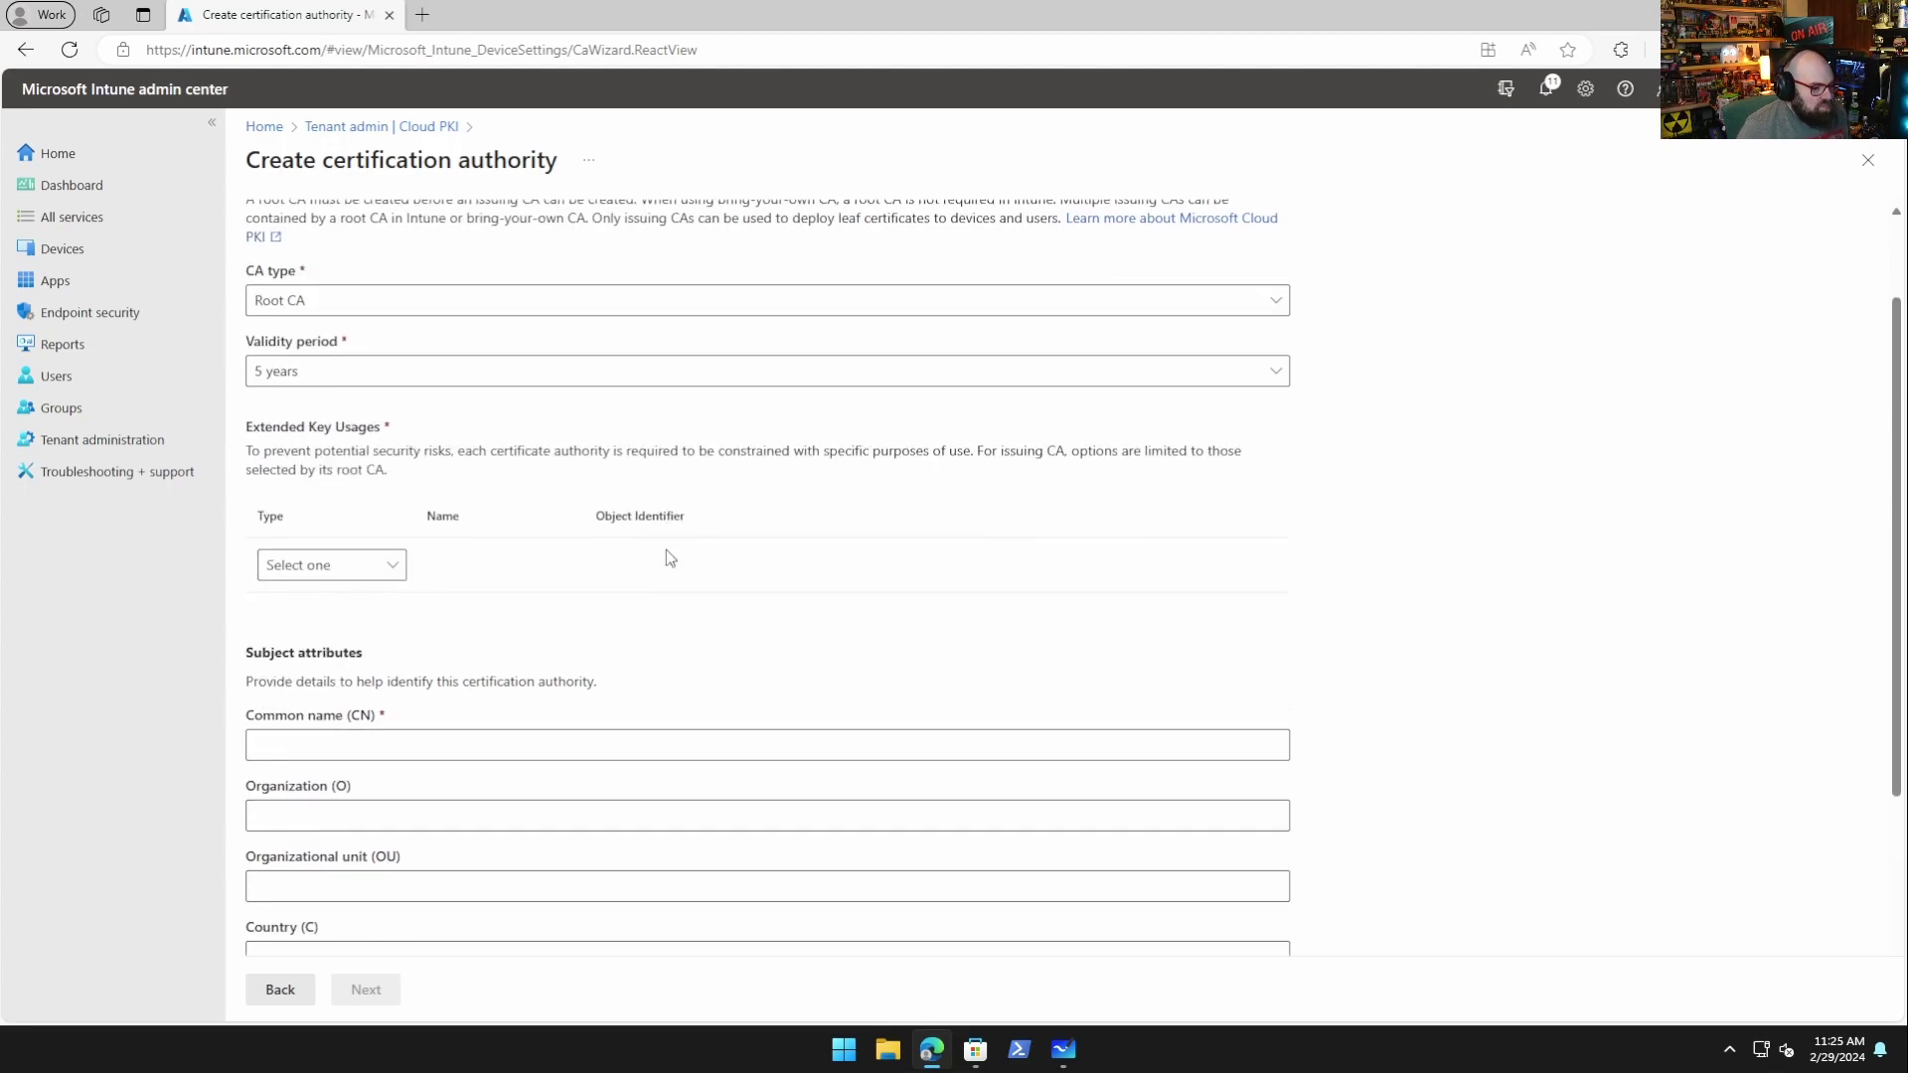
left_click(382, 440)
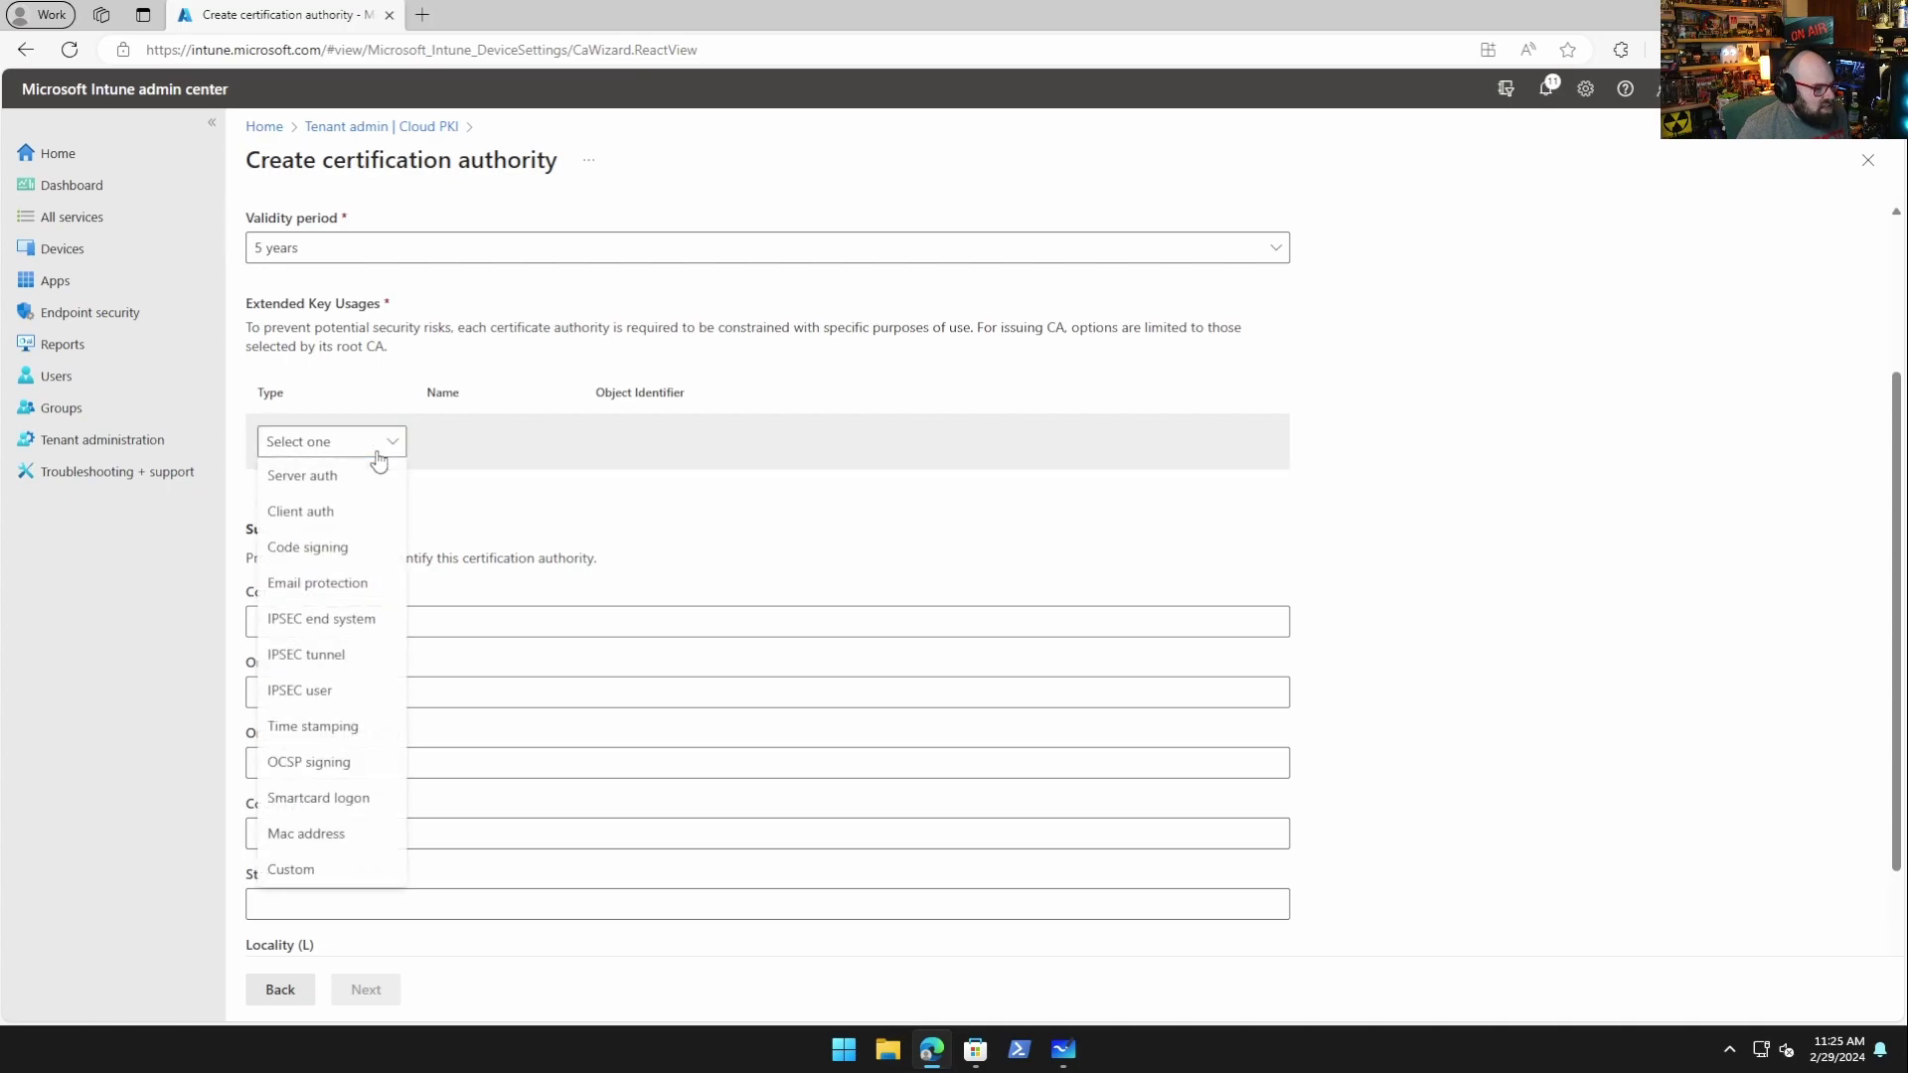
left_click(328, 475)
left_click(342, 495)
left_click(303, 565)
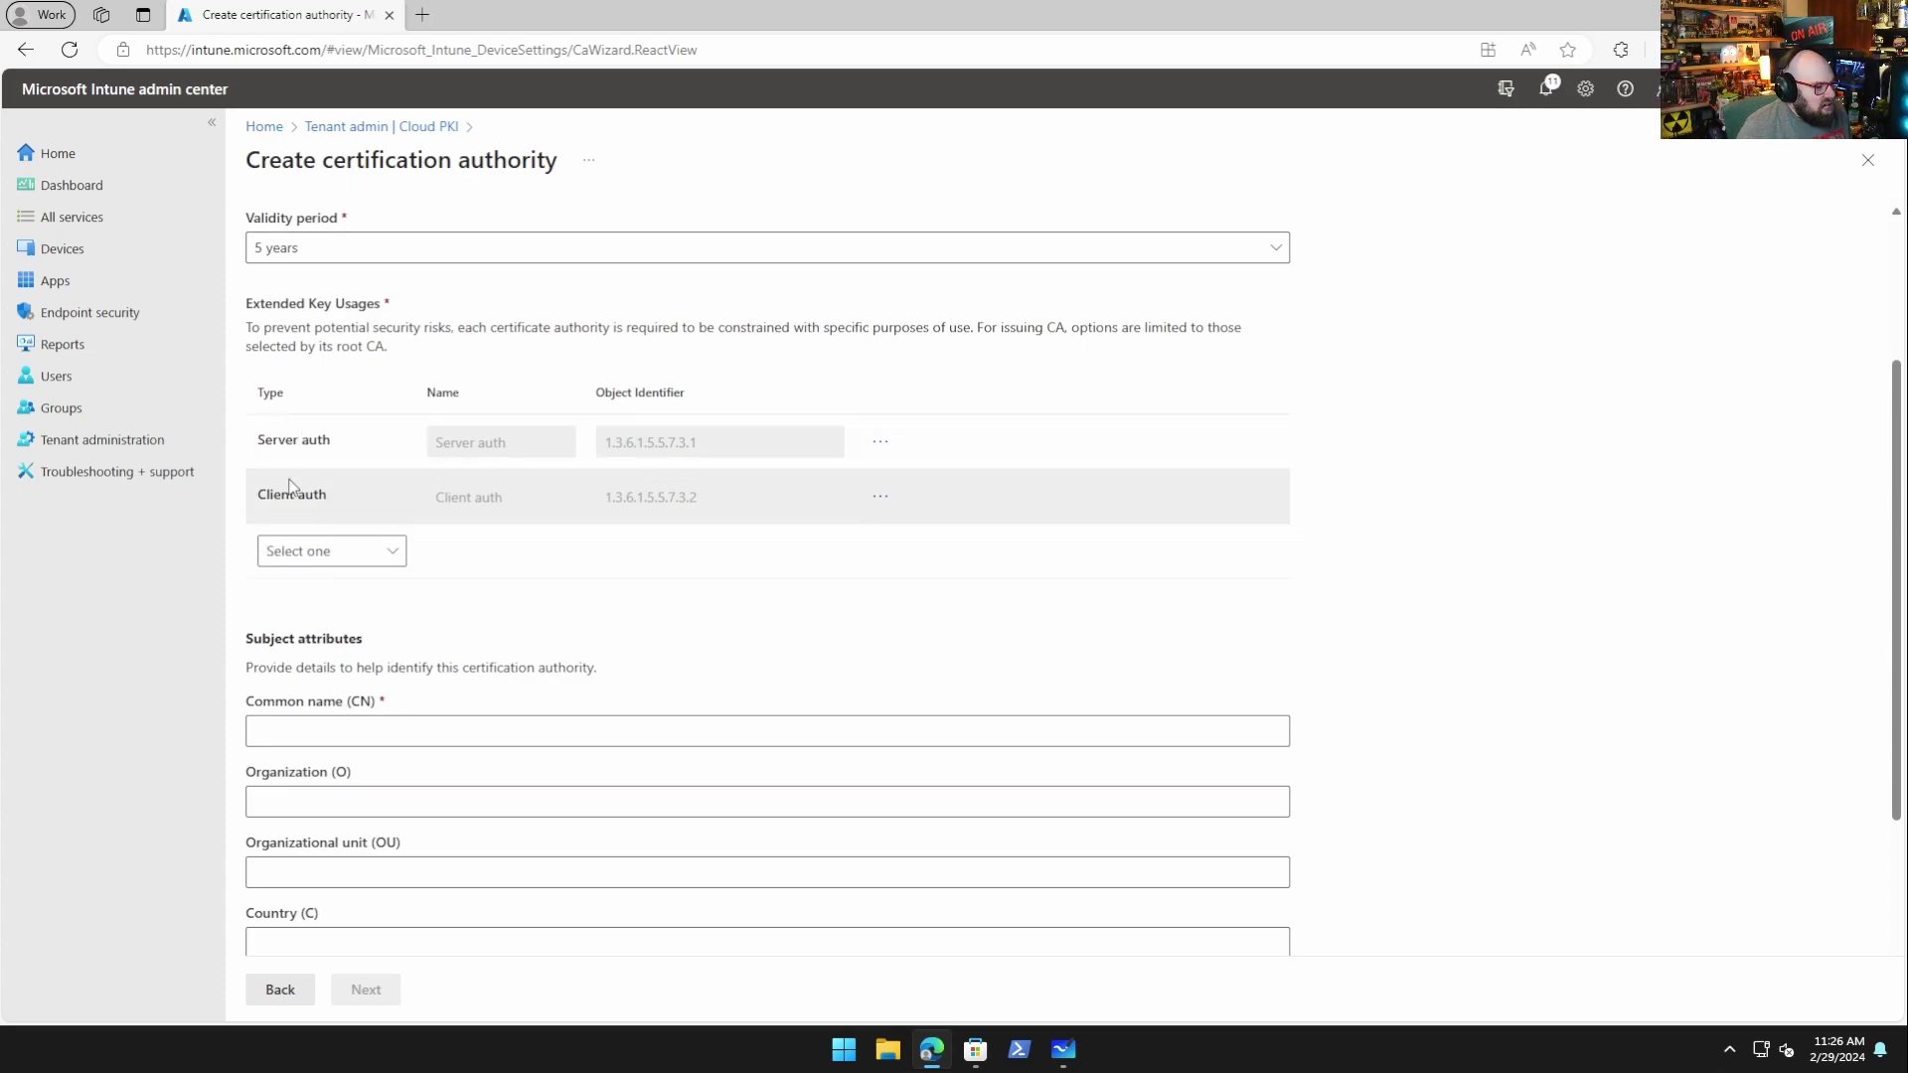
- Enter RubixDev Intune ROOT CA as the common name in the subject attributes
scroll(526, 673, "down", 1)
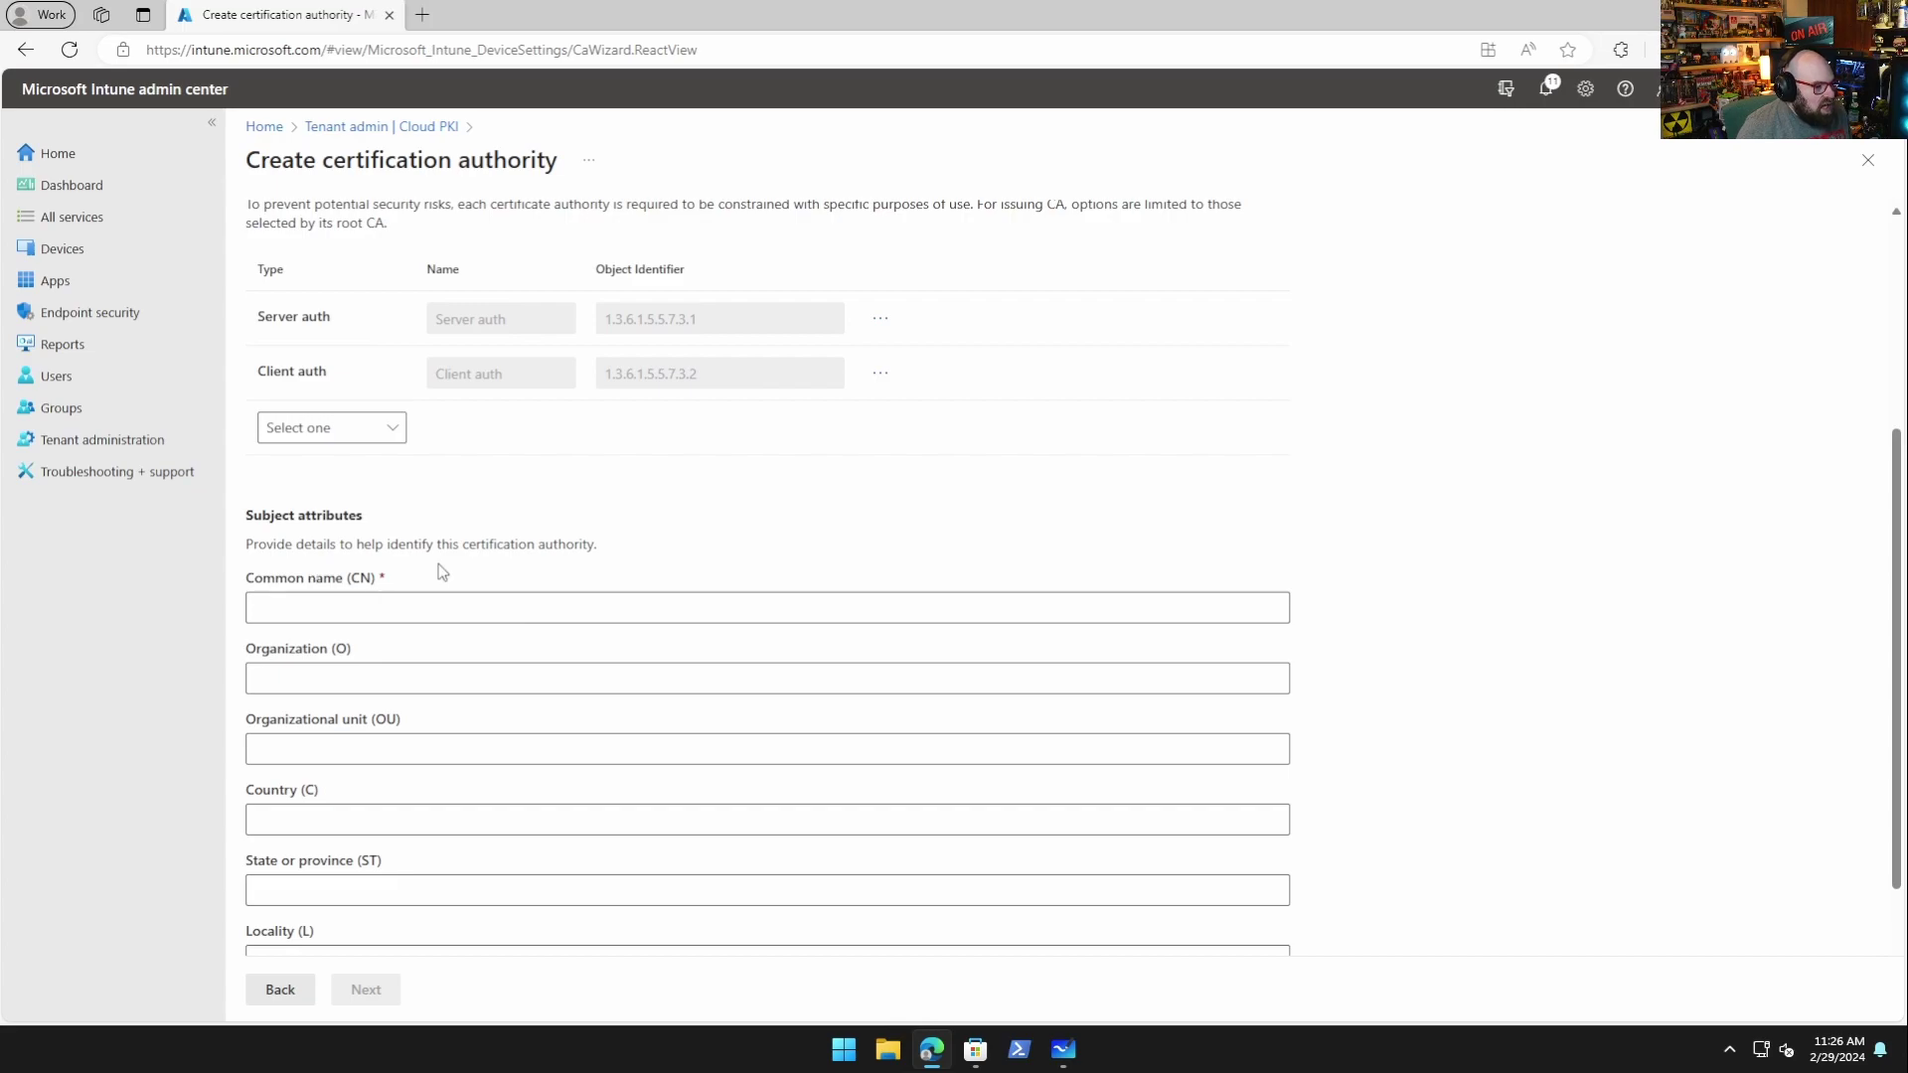
left_click(459, 609)
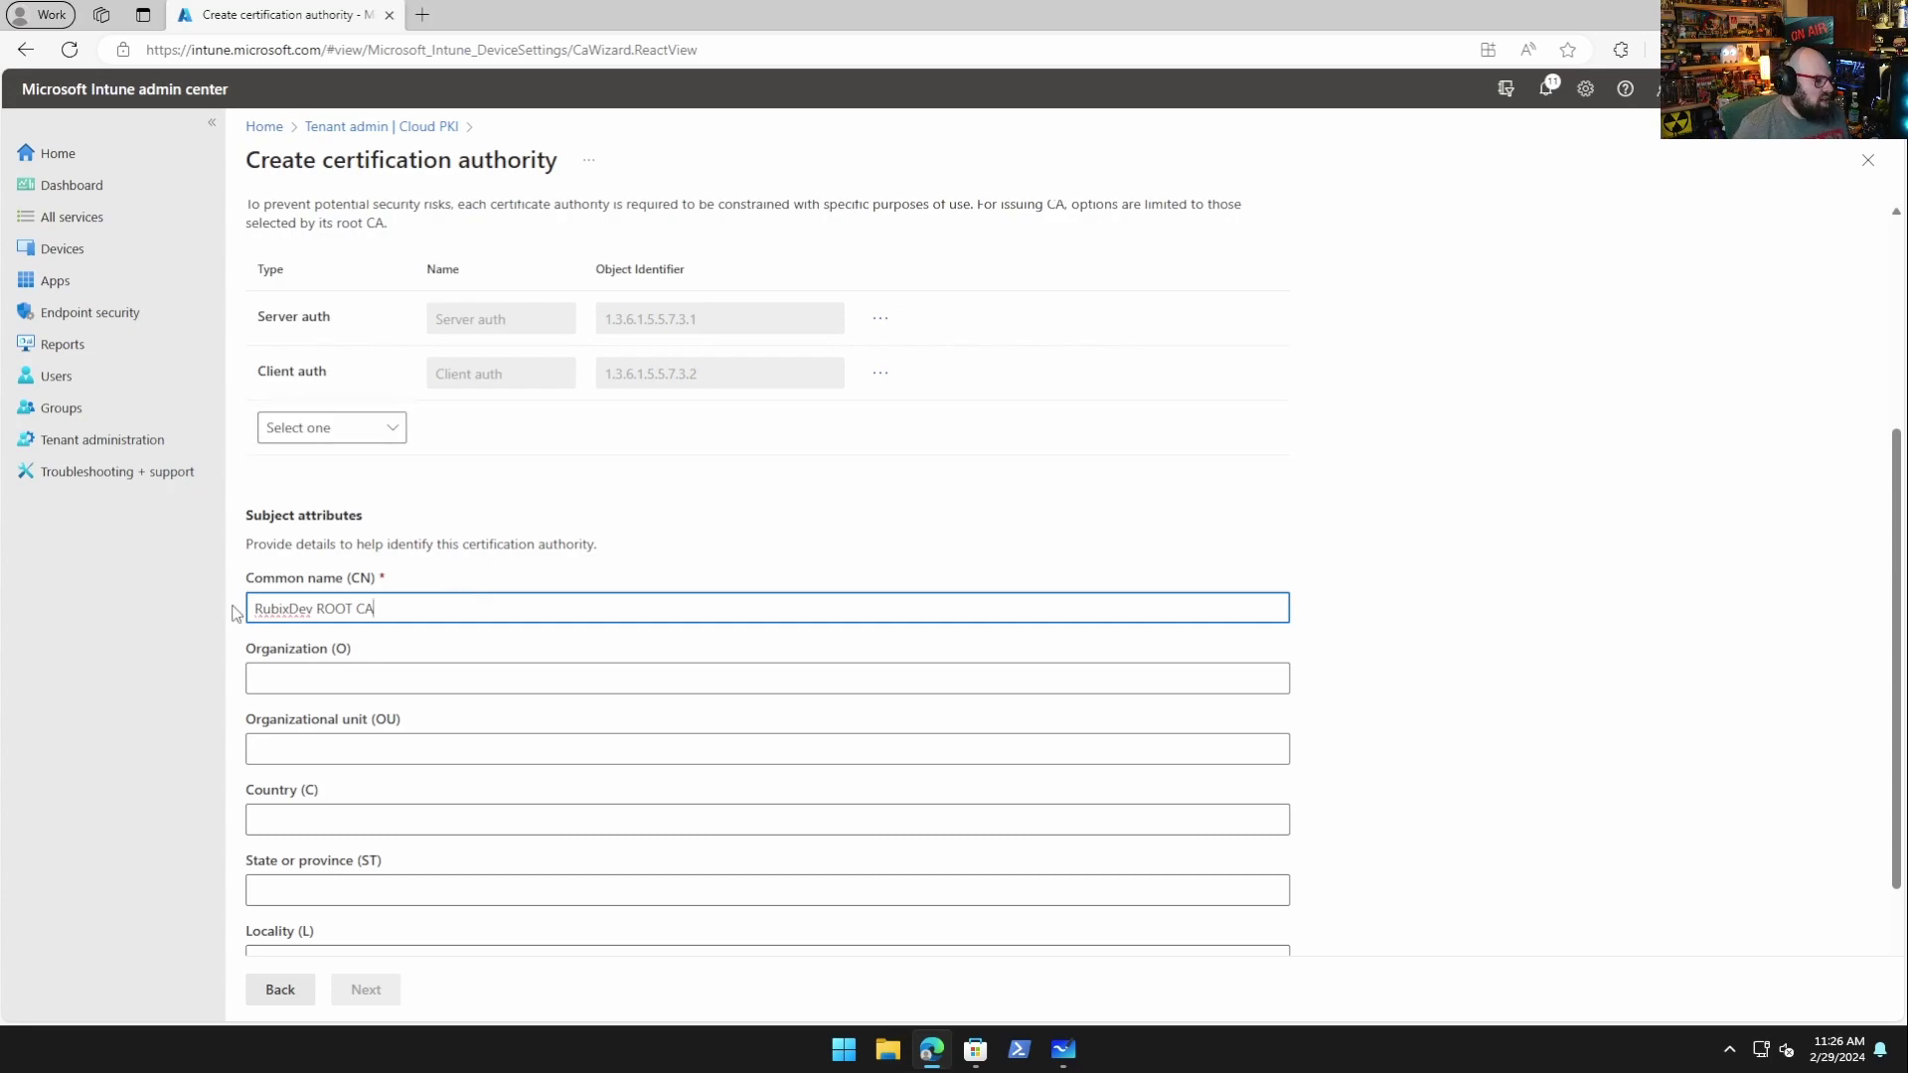
type("MDM")
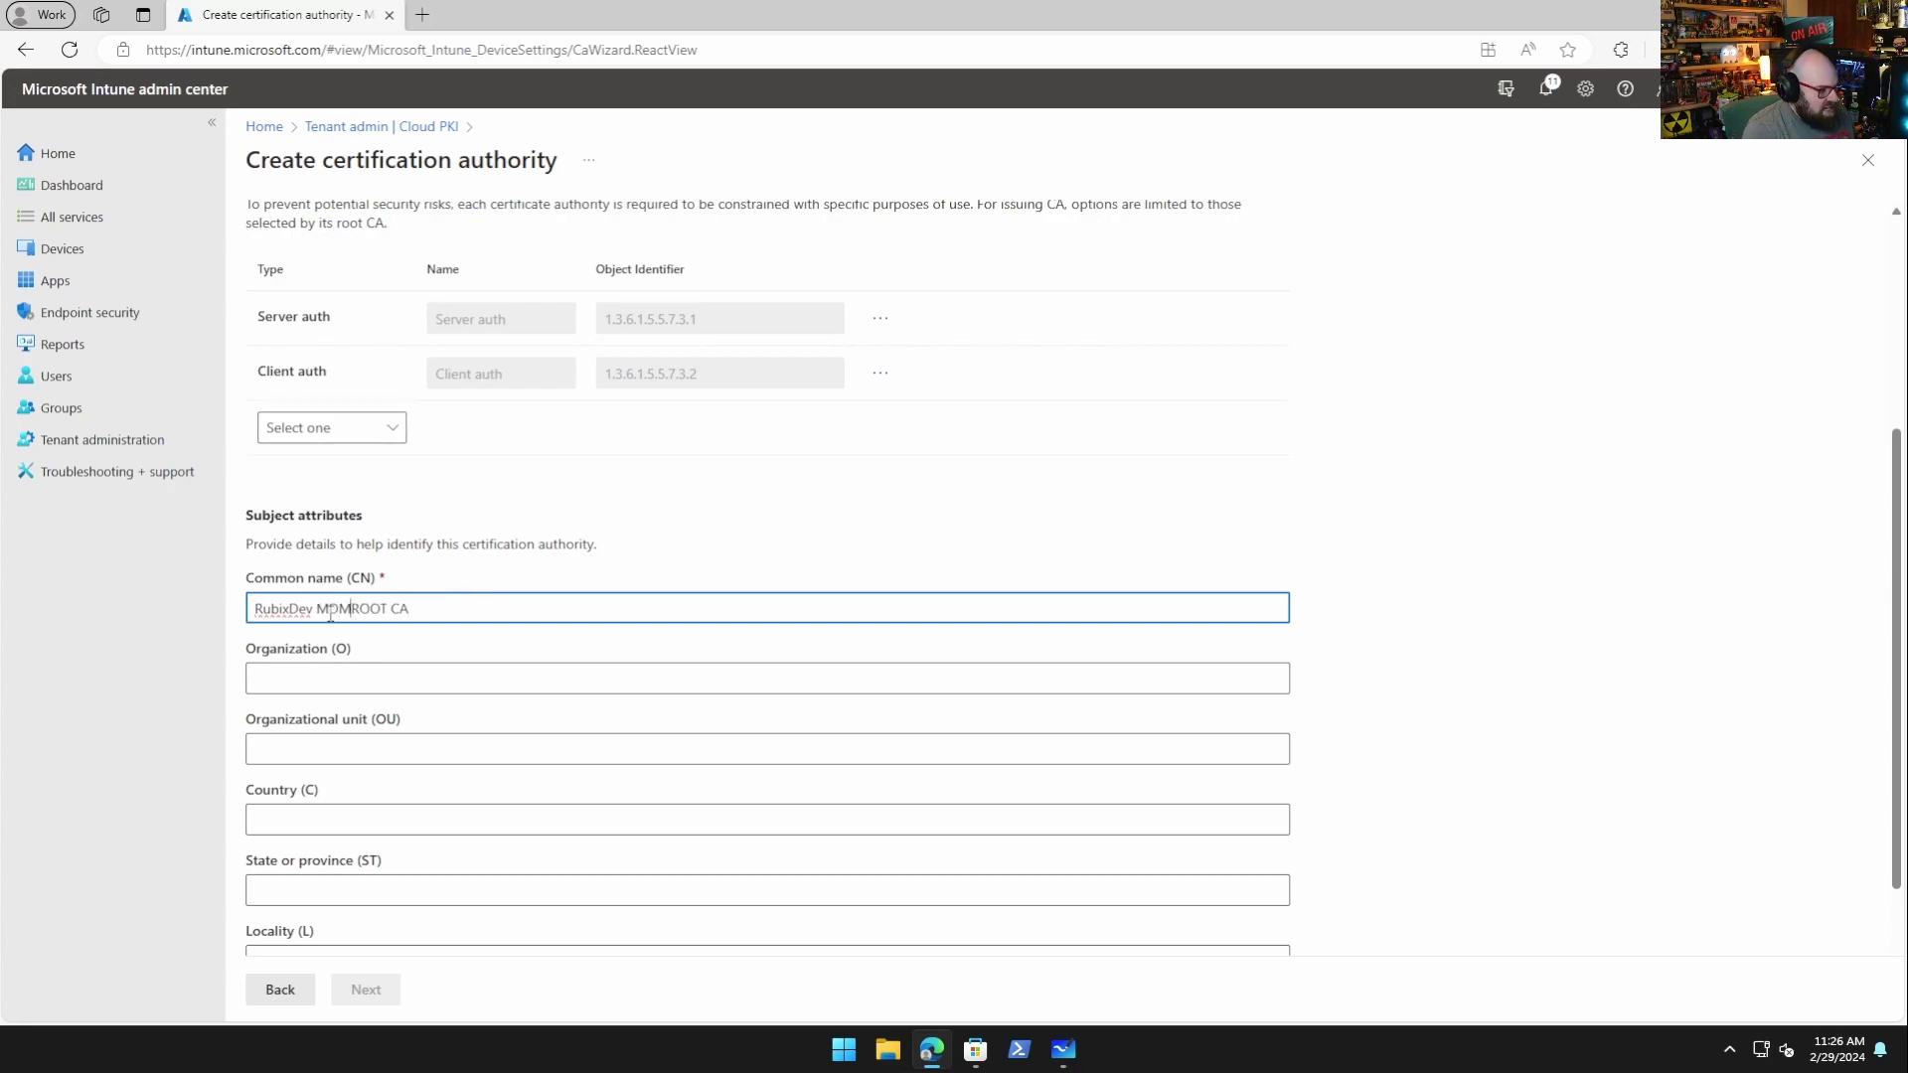
key("Left")
key("shift+Left")
type("Intune")
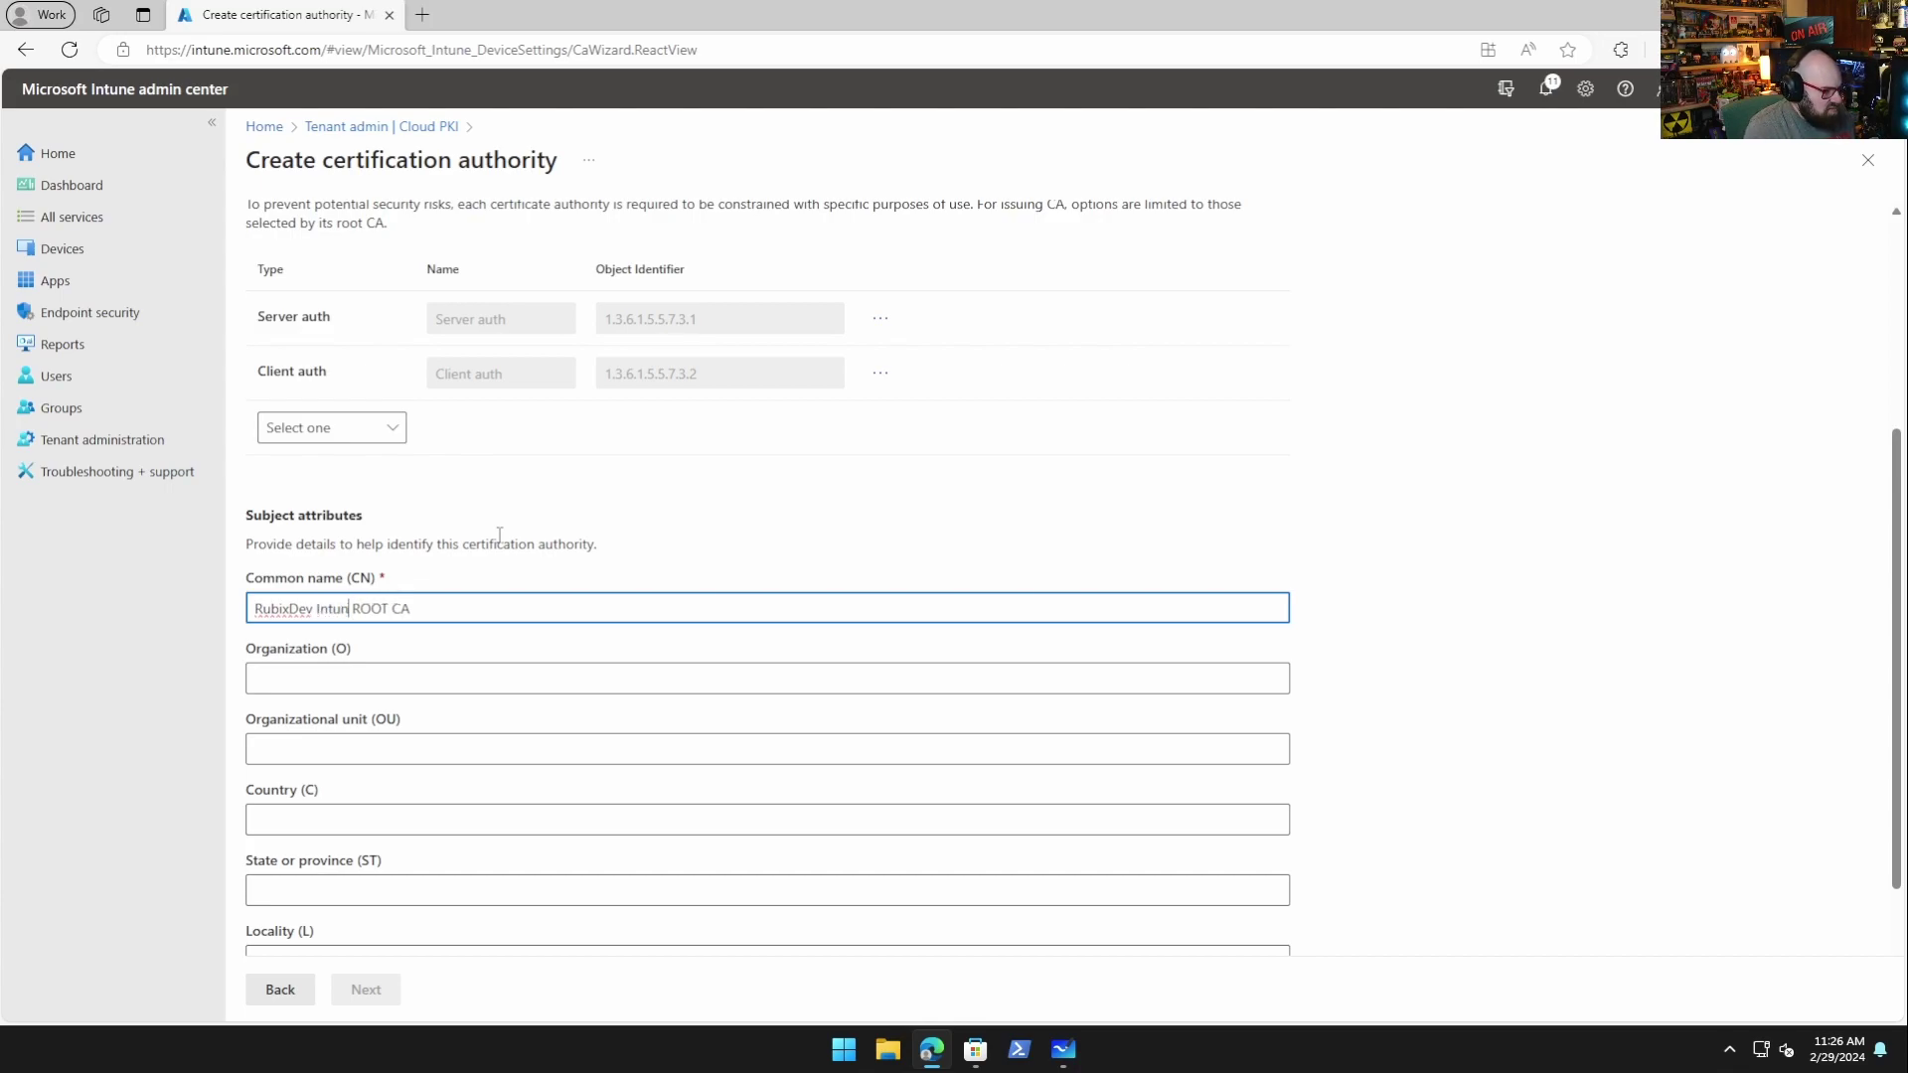
left_click(644, 535)
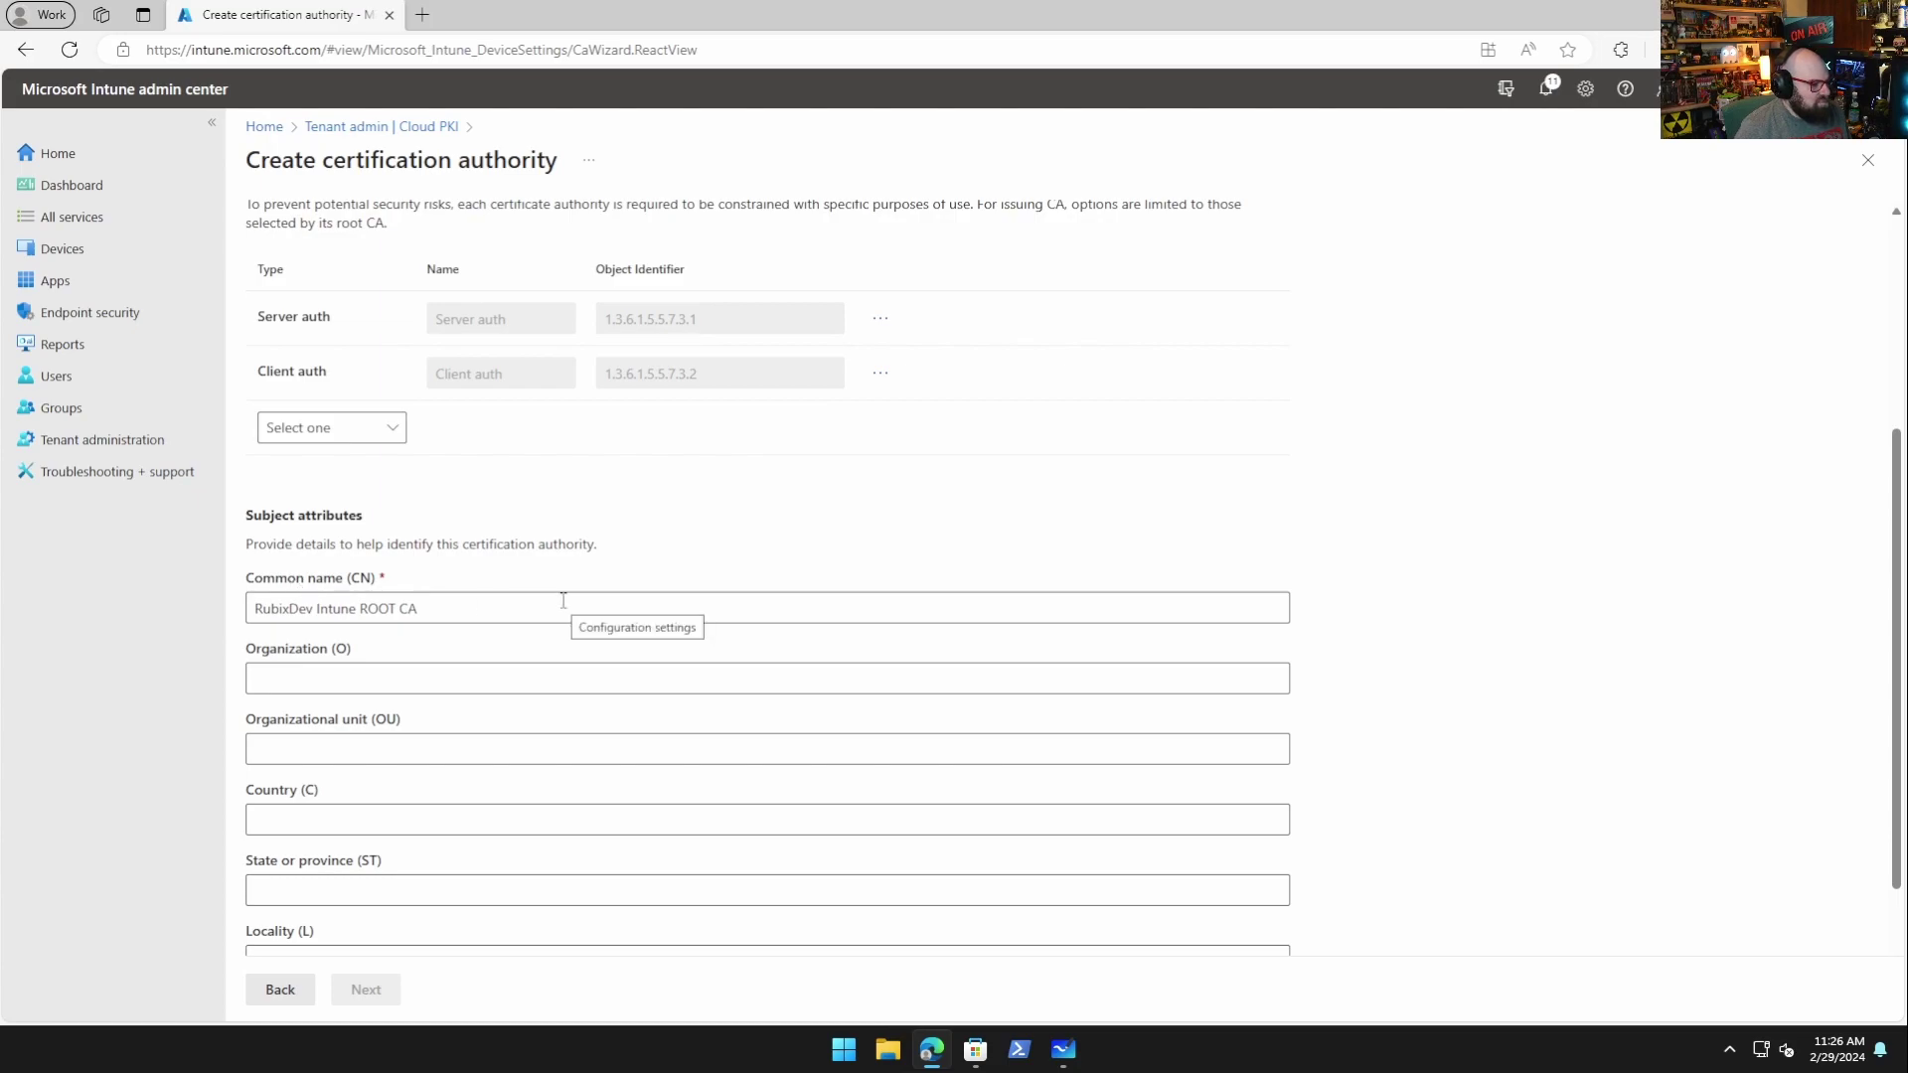
- Set the encryption key size and algorithm to RSA-2048 and SHA-256
scroll(562, 600, "down", 2)
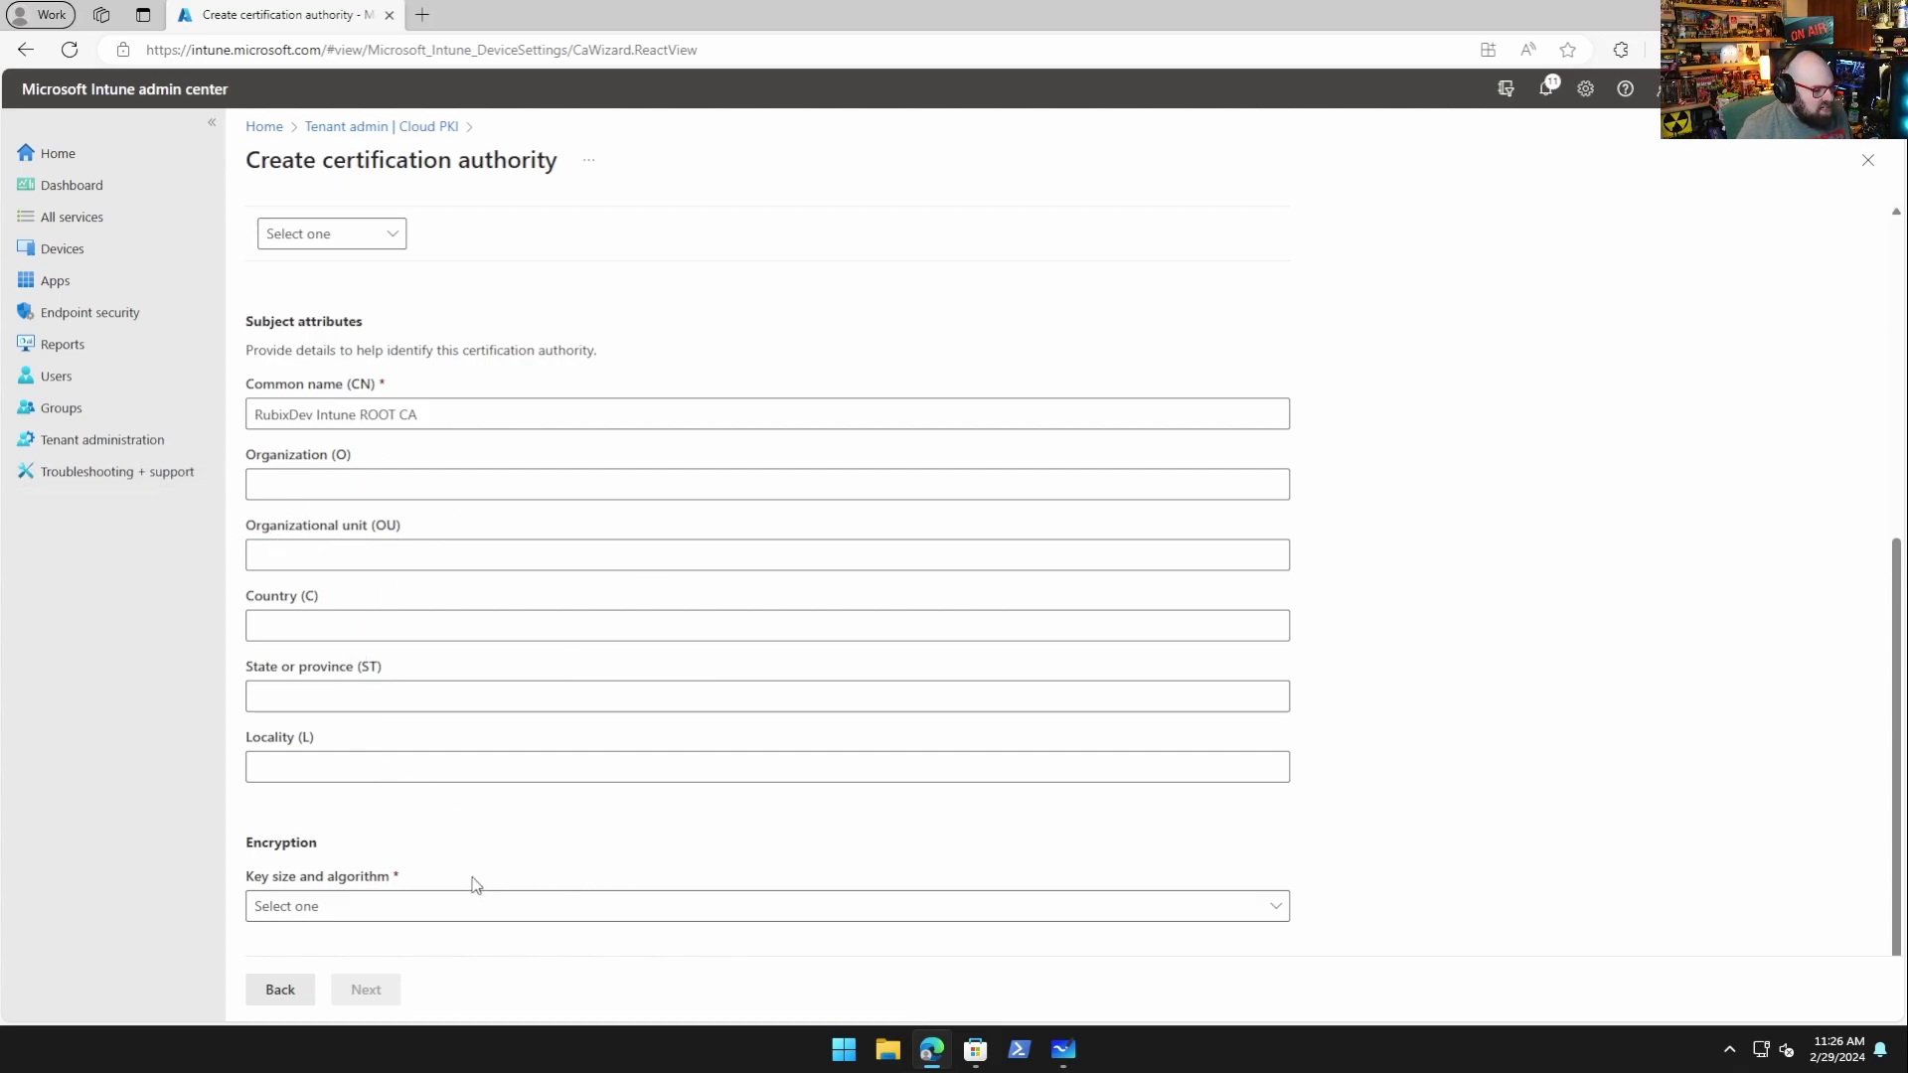
left_click(414, 922)
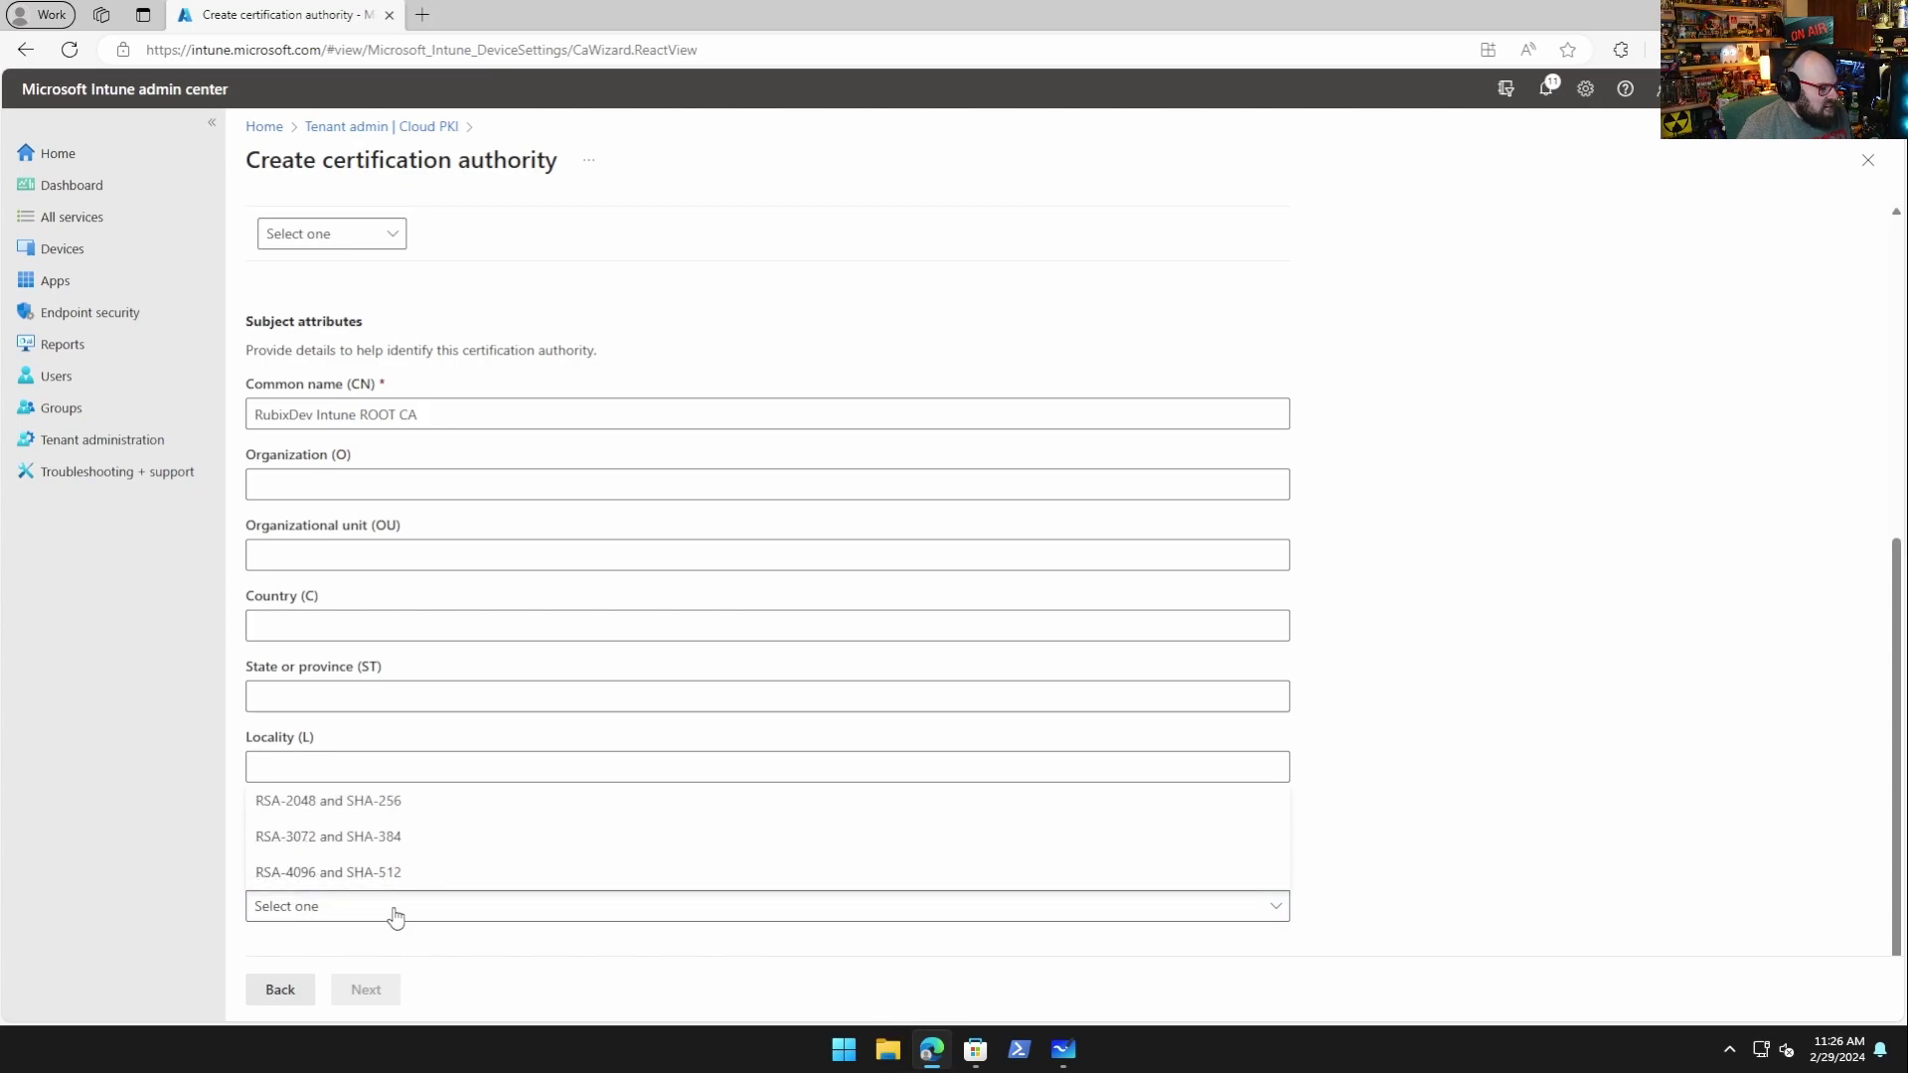
left_click(502, 946)
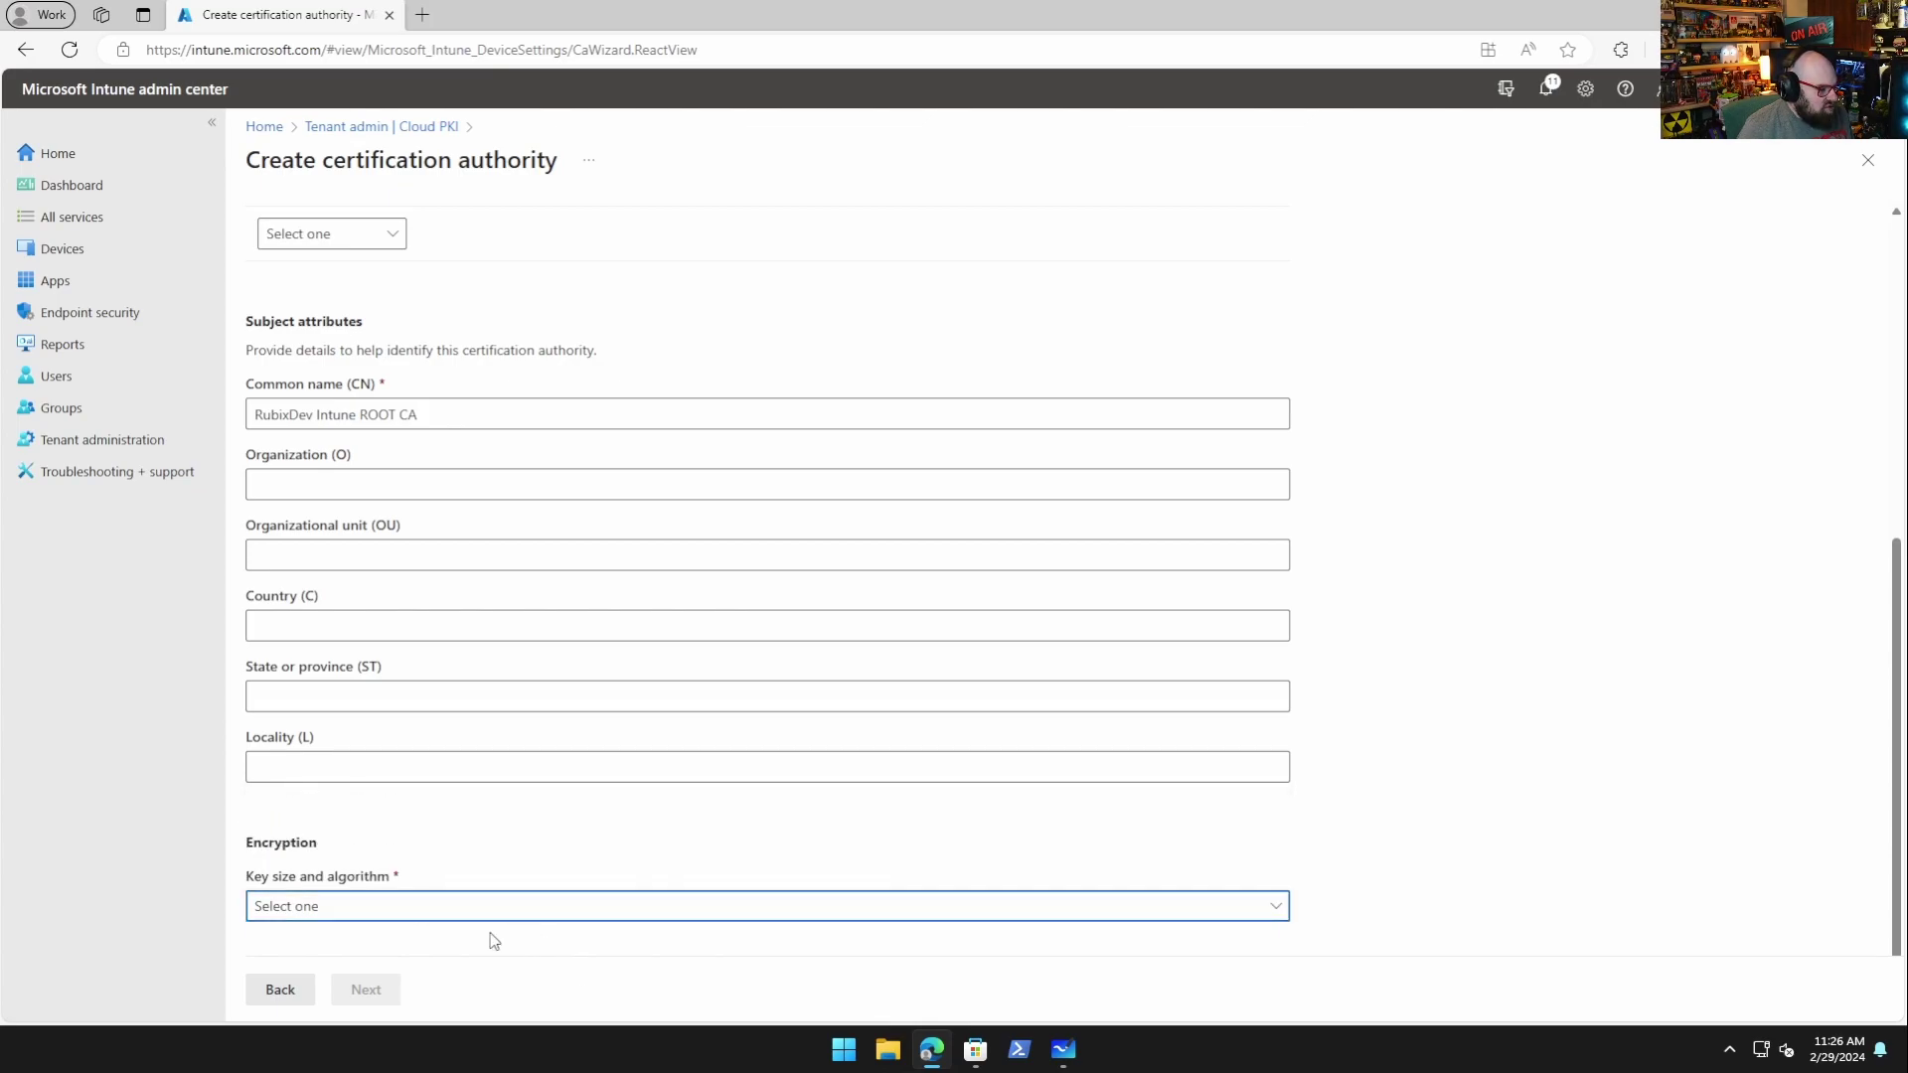
left_click(358, 916)
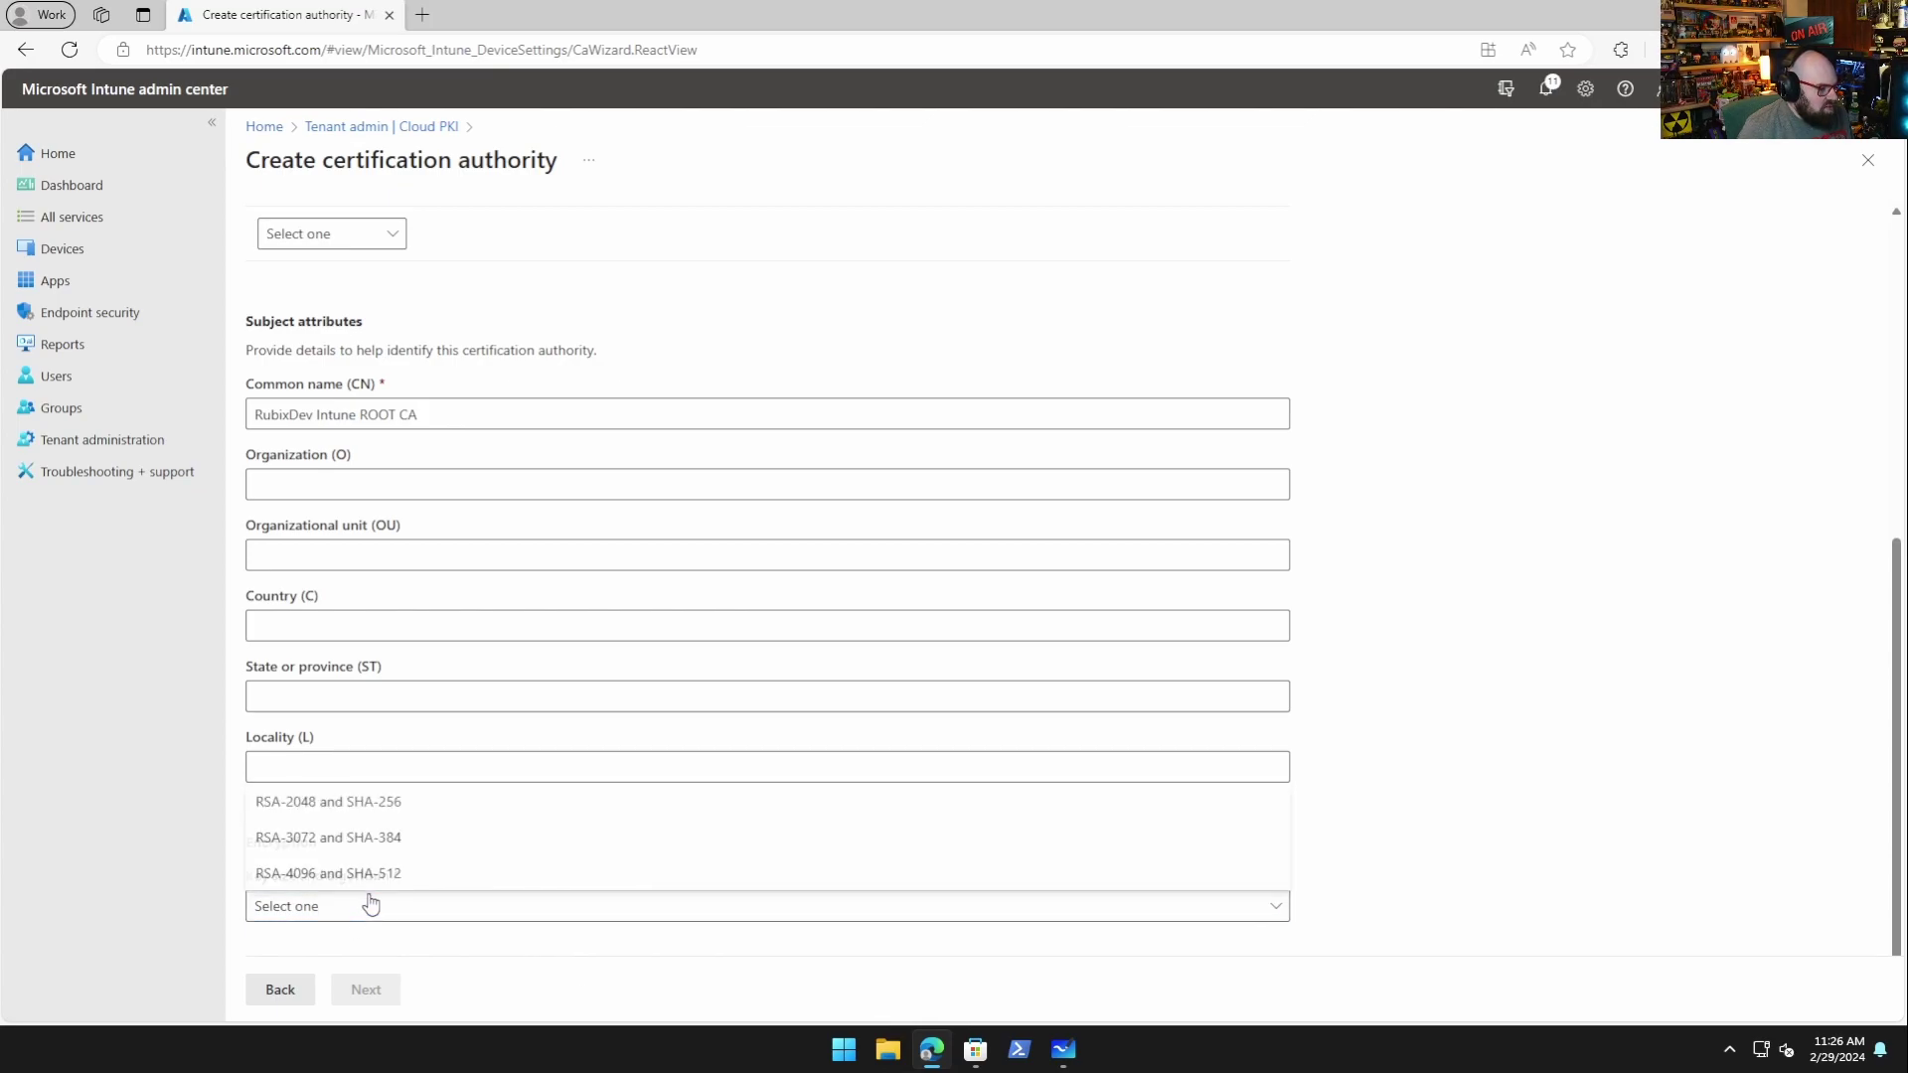
left_click(359, 805)
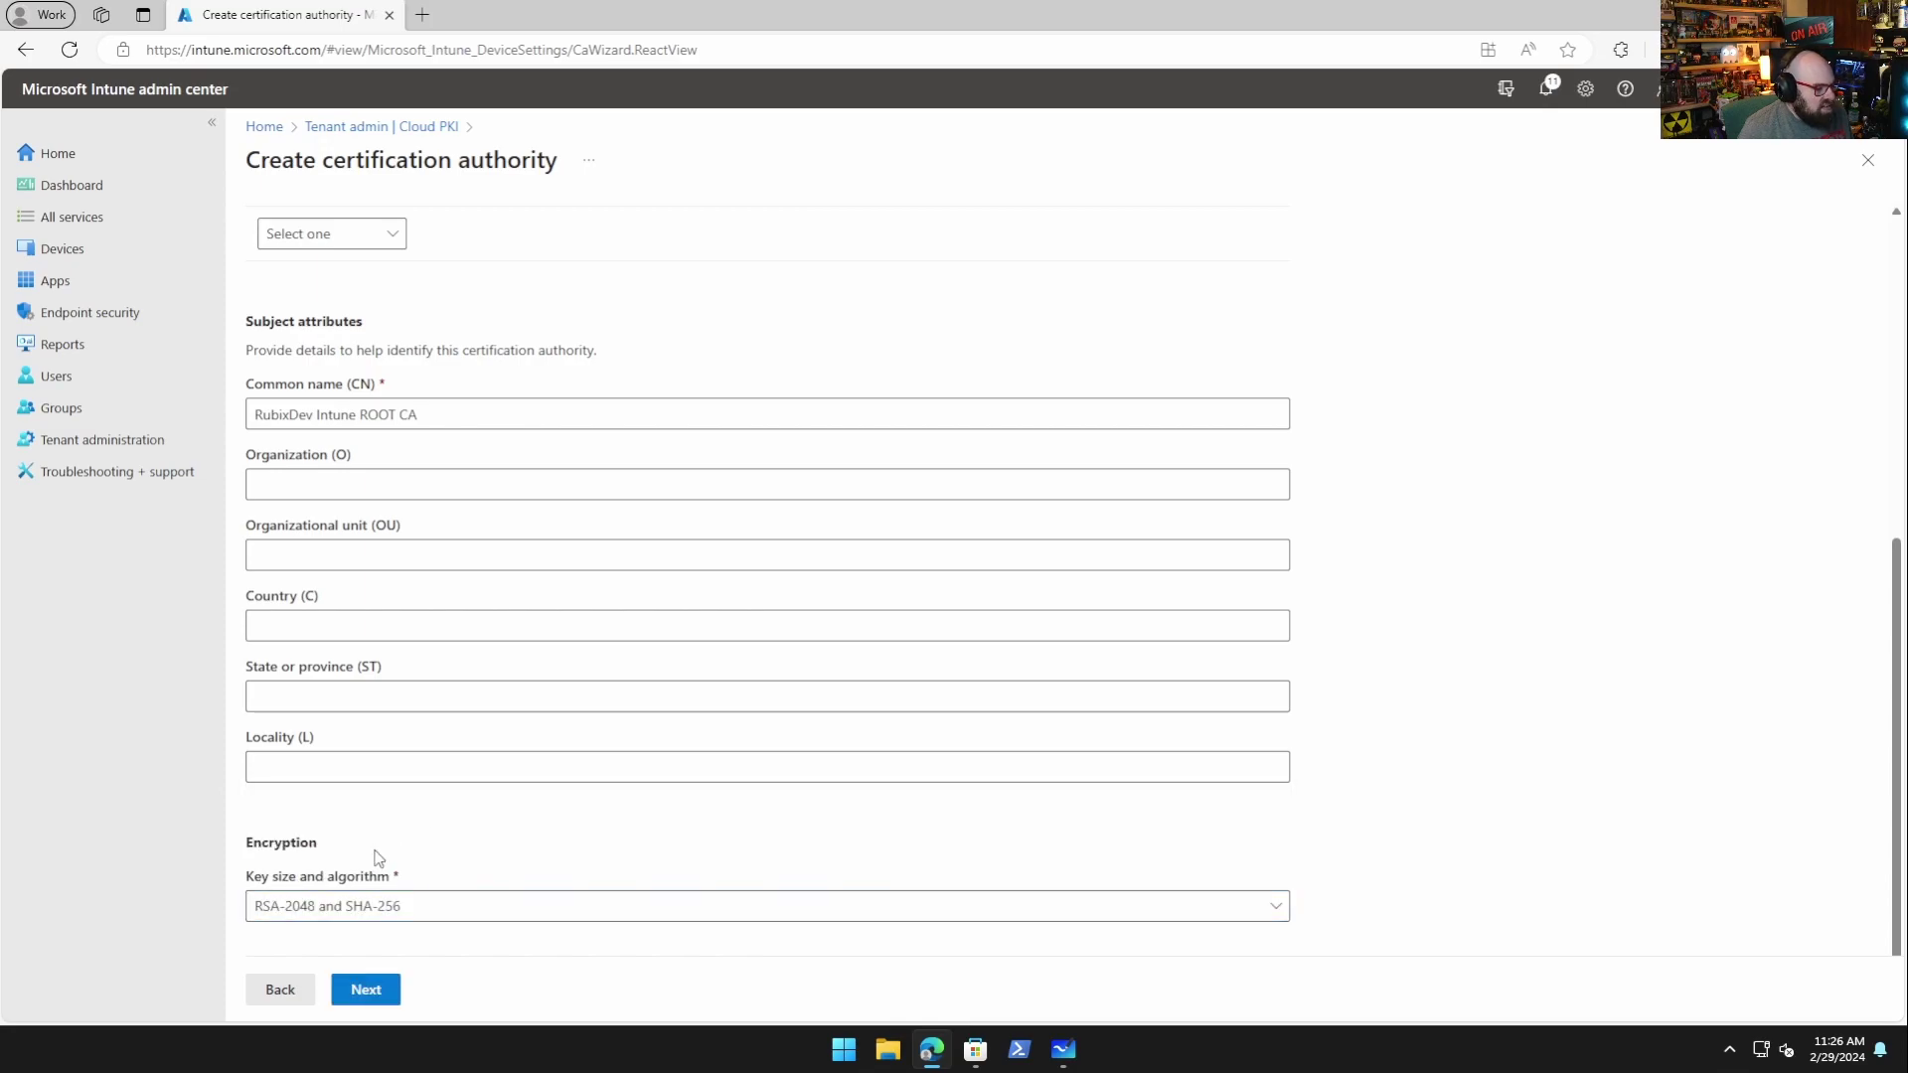
- Accept the configuration, keep the Default scope tag, and create the root certification authority
scroll(375, 855, "up", 5)
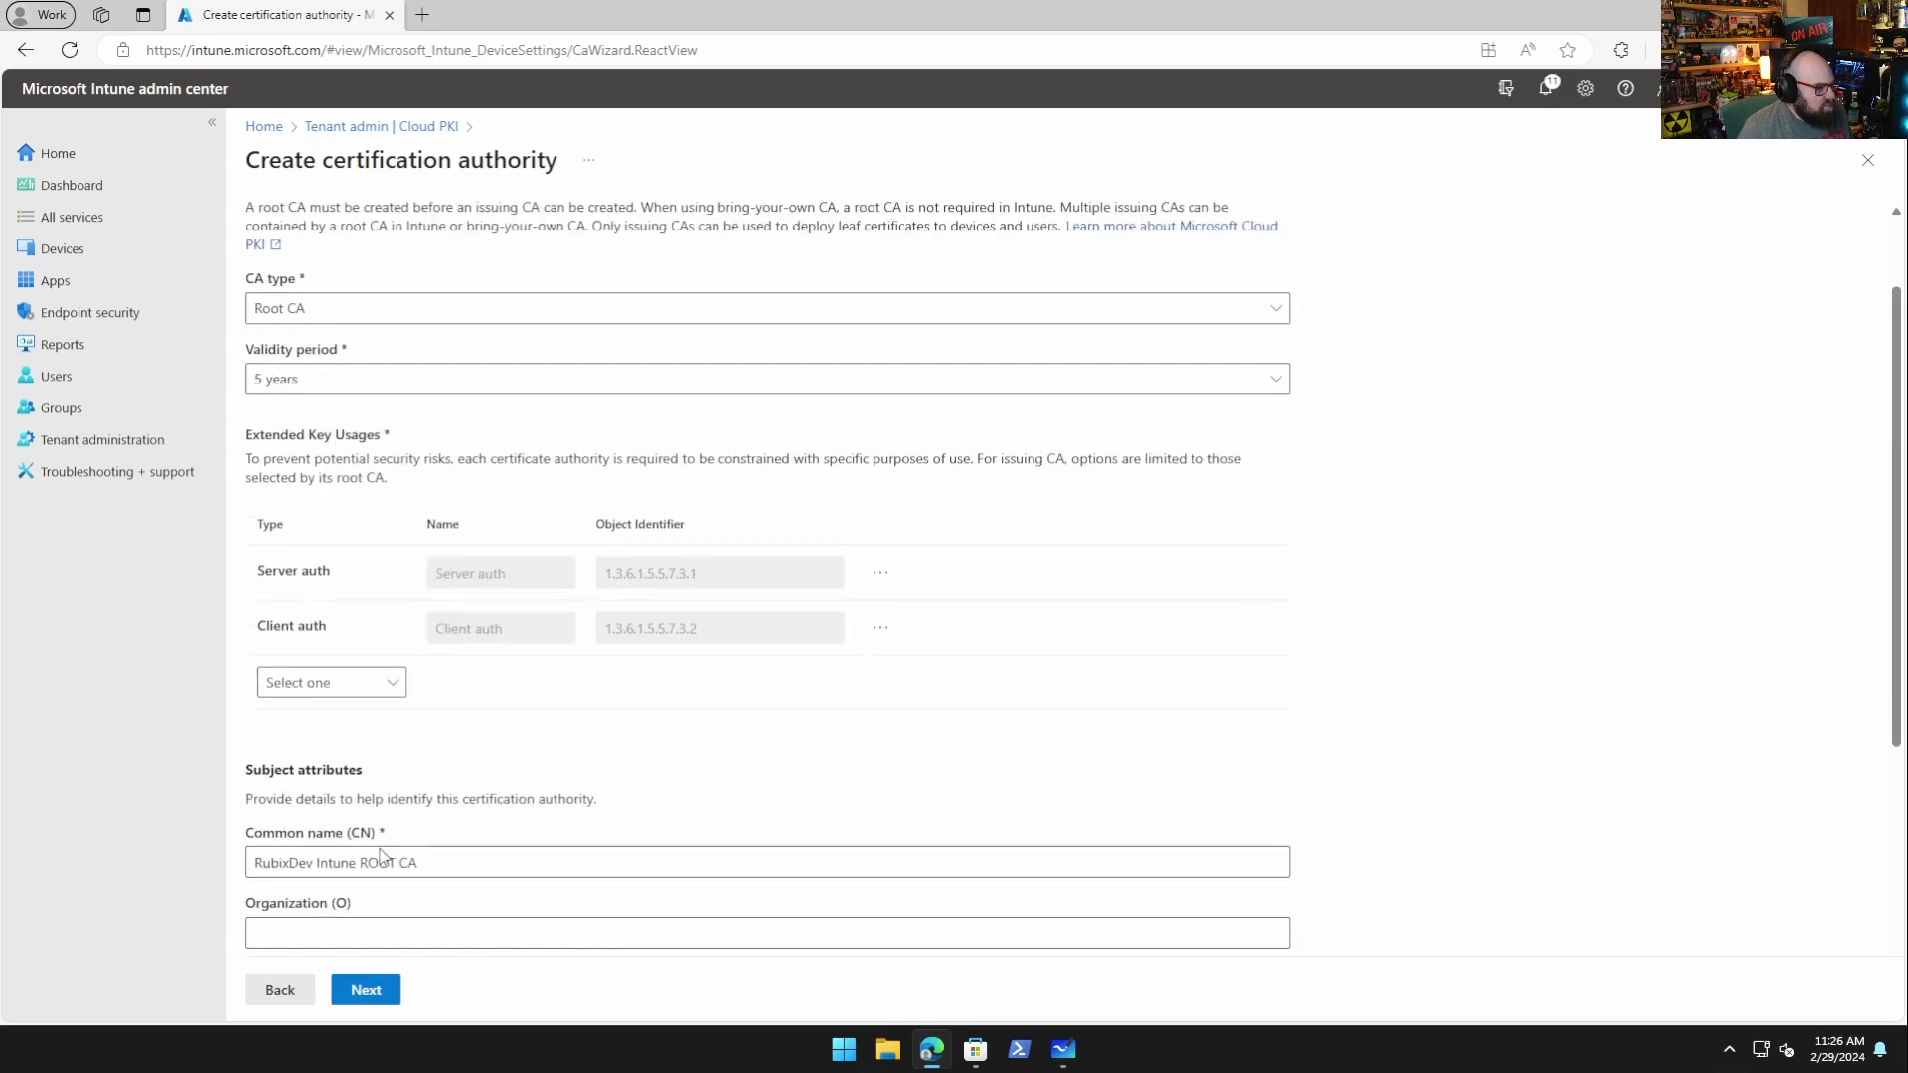
left_click(368, 991)
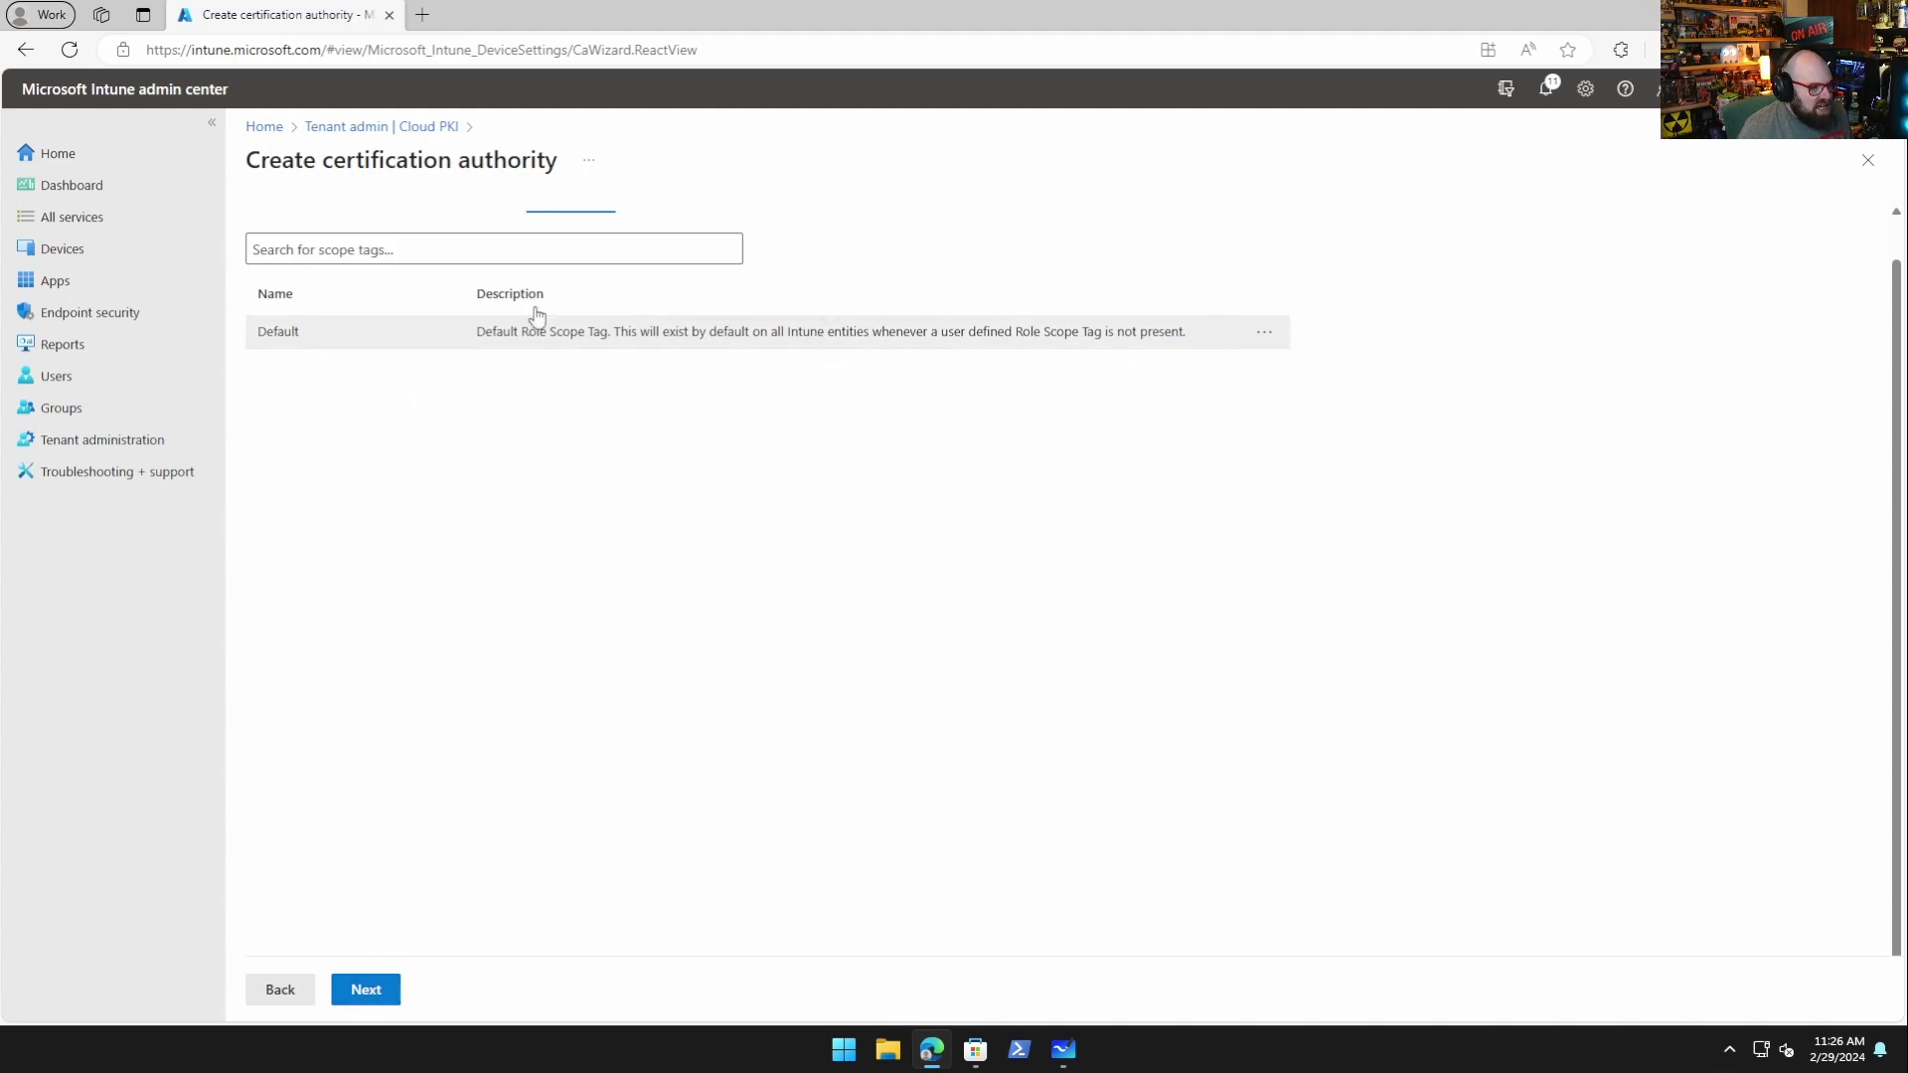
left_click(378, 991)
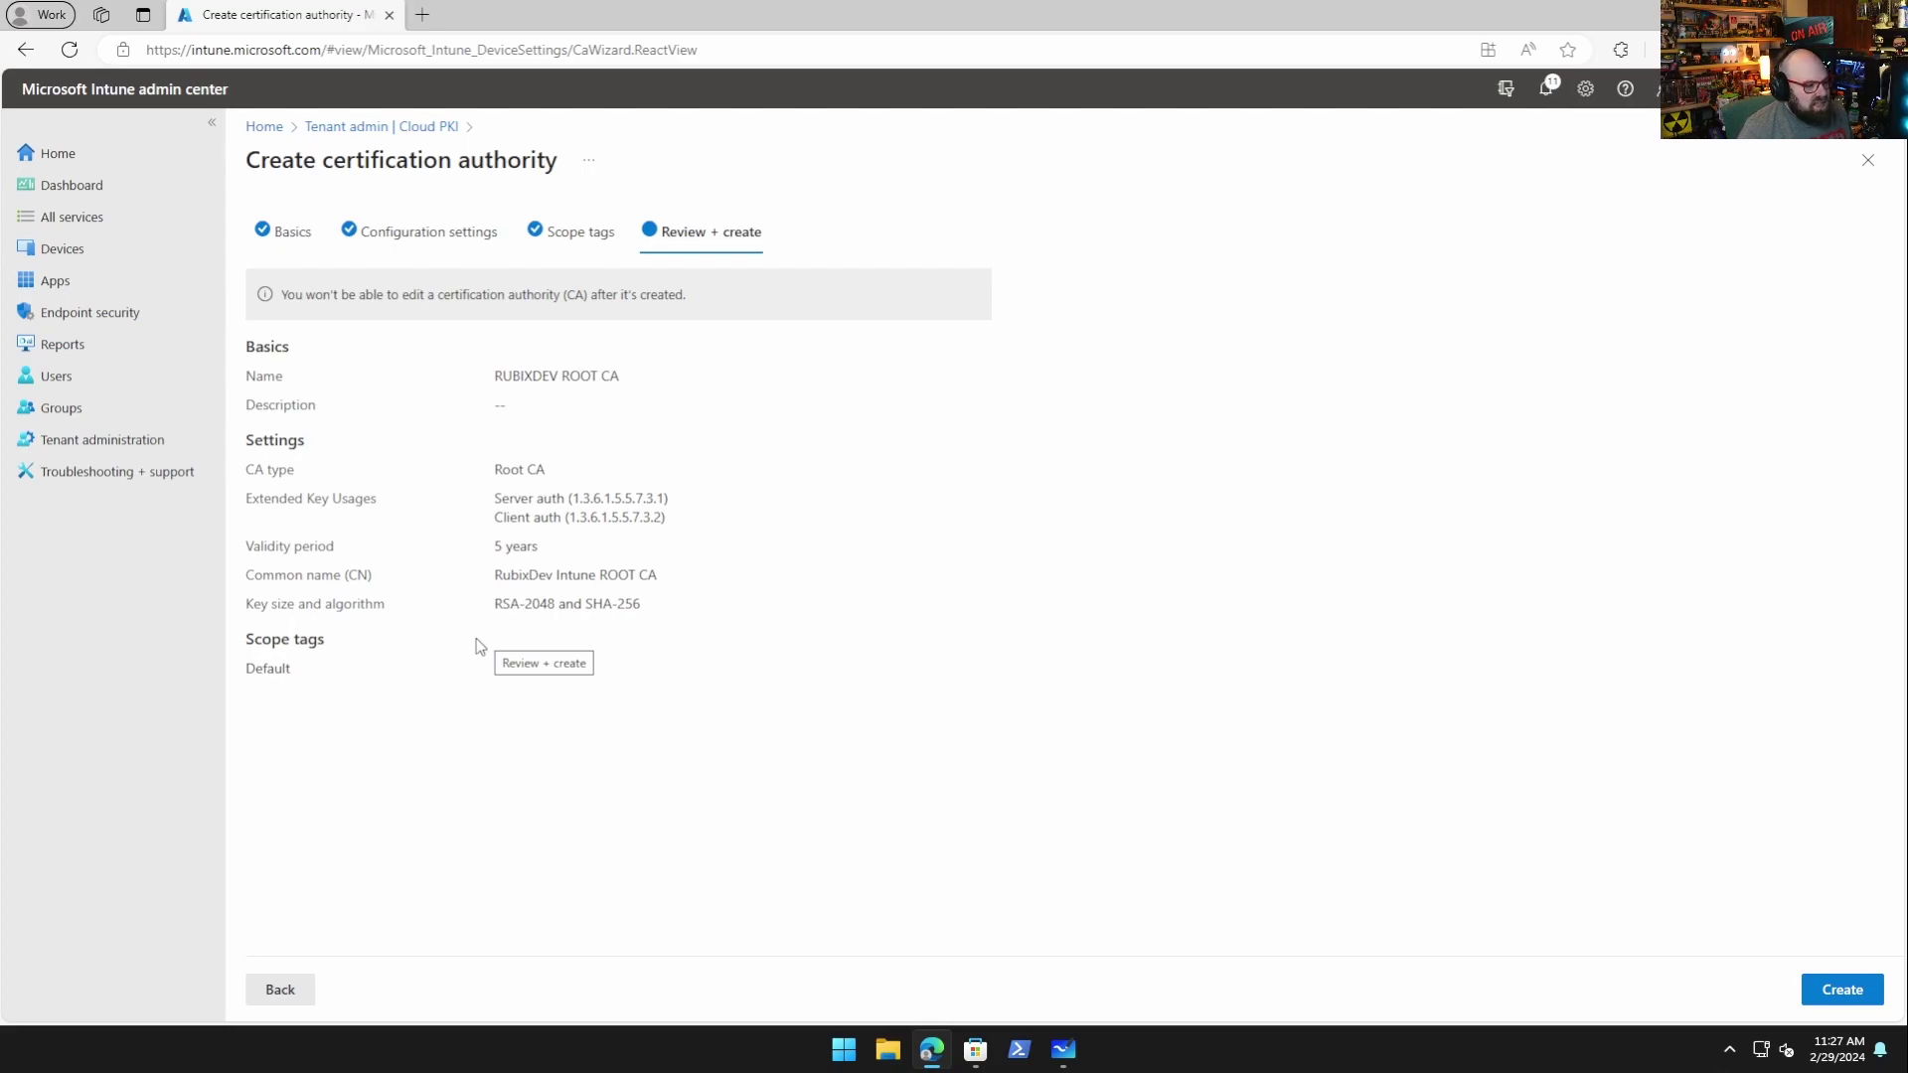
left_click(1869, 1002)
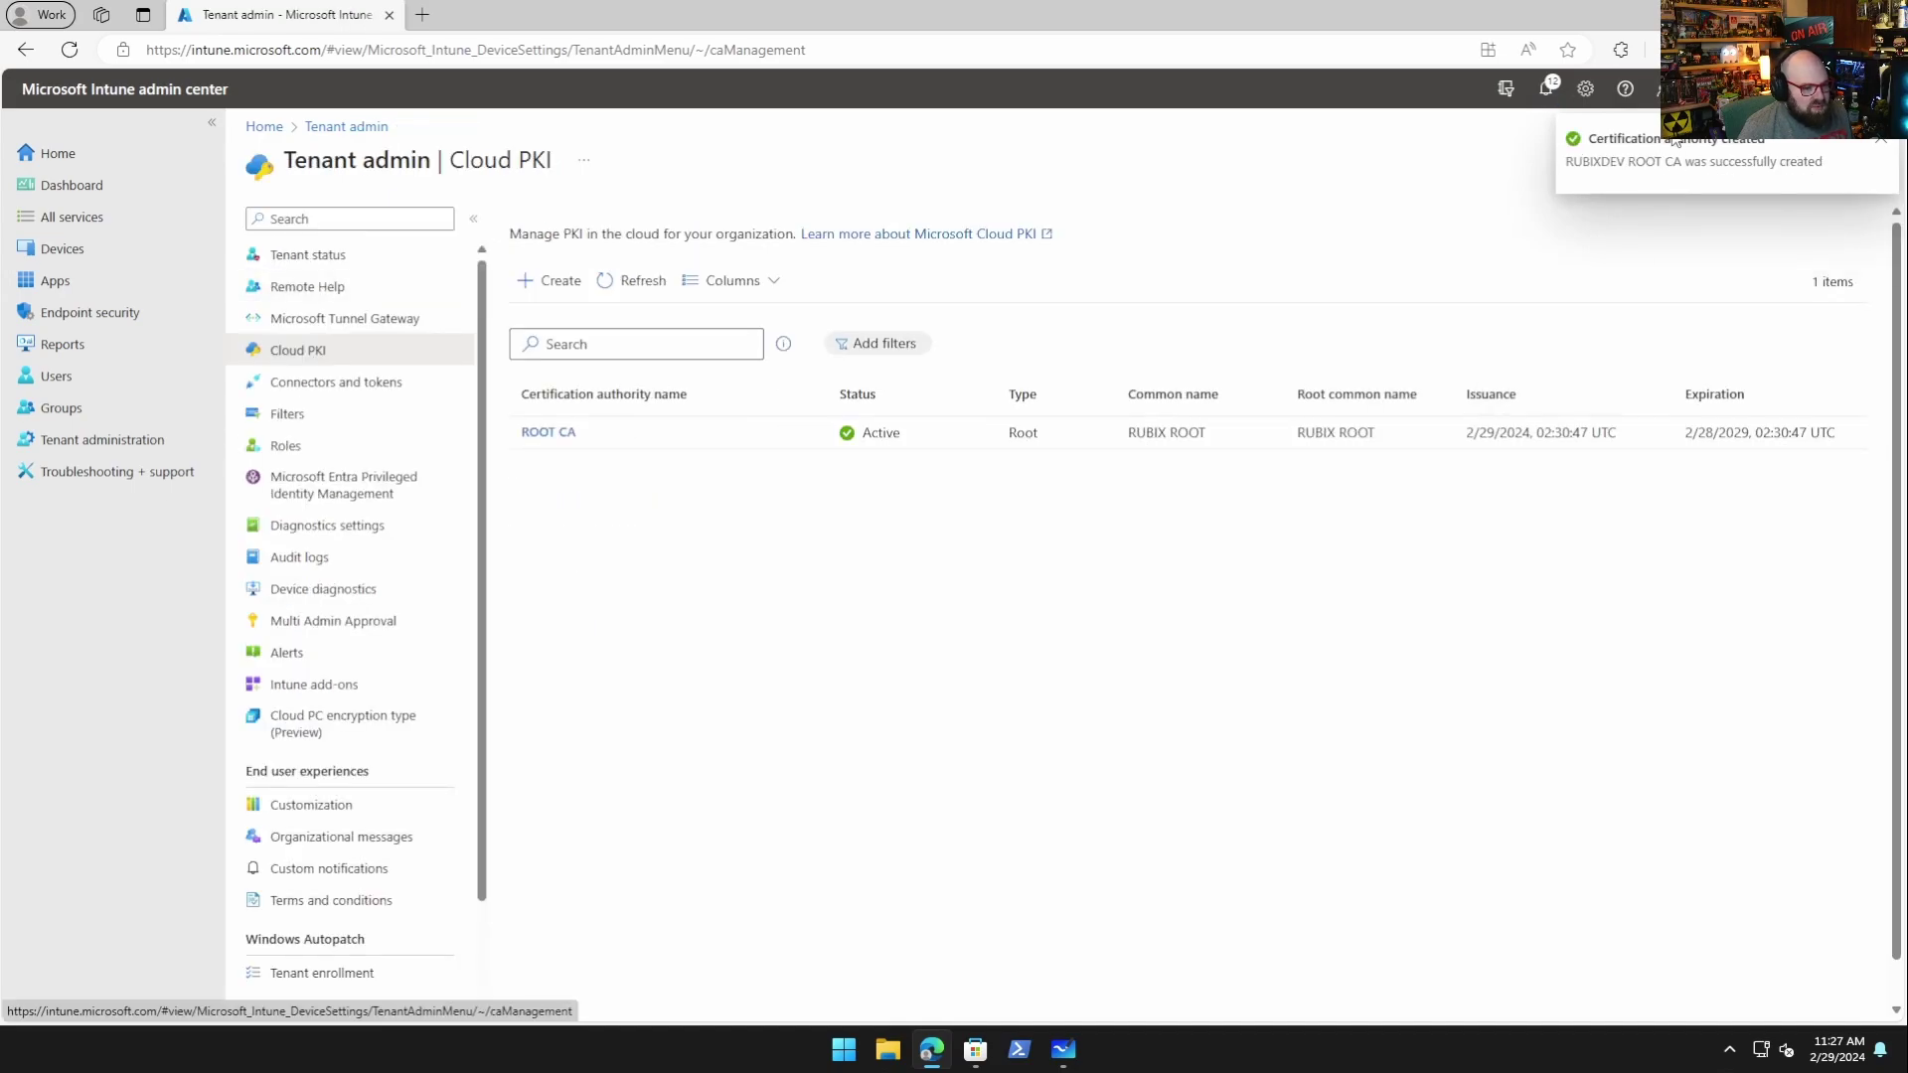
- Refresh the list of certification authorities and open RUBIXDEV ROOT CA
left_click(623, 288)
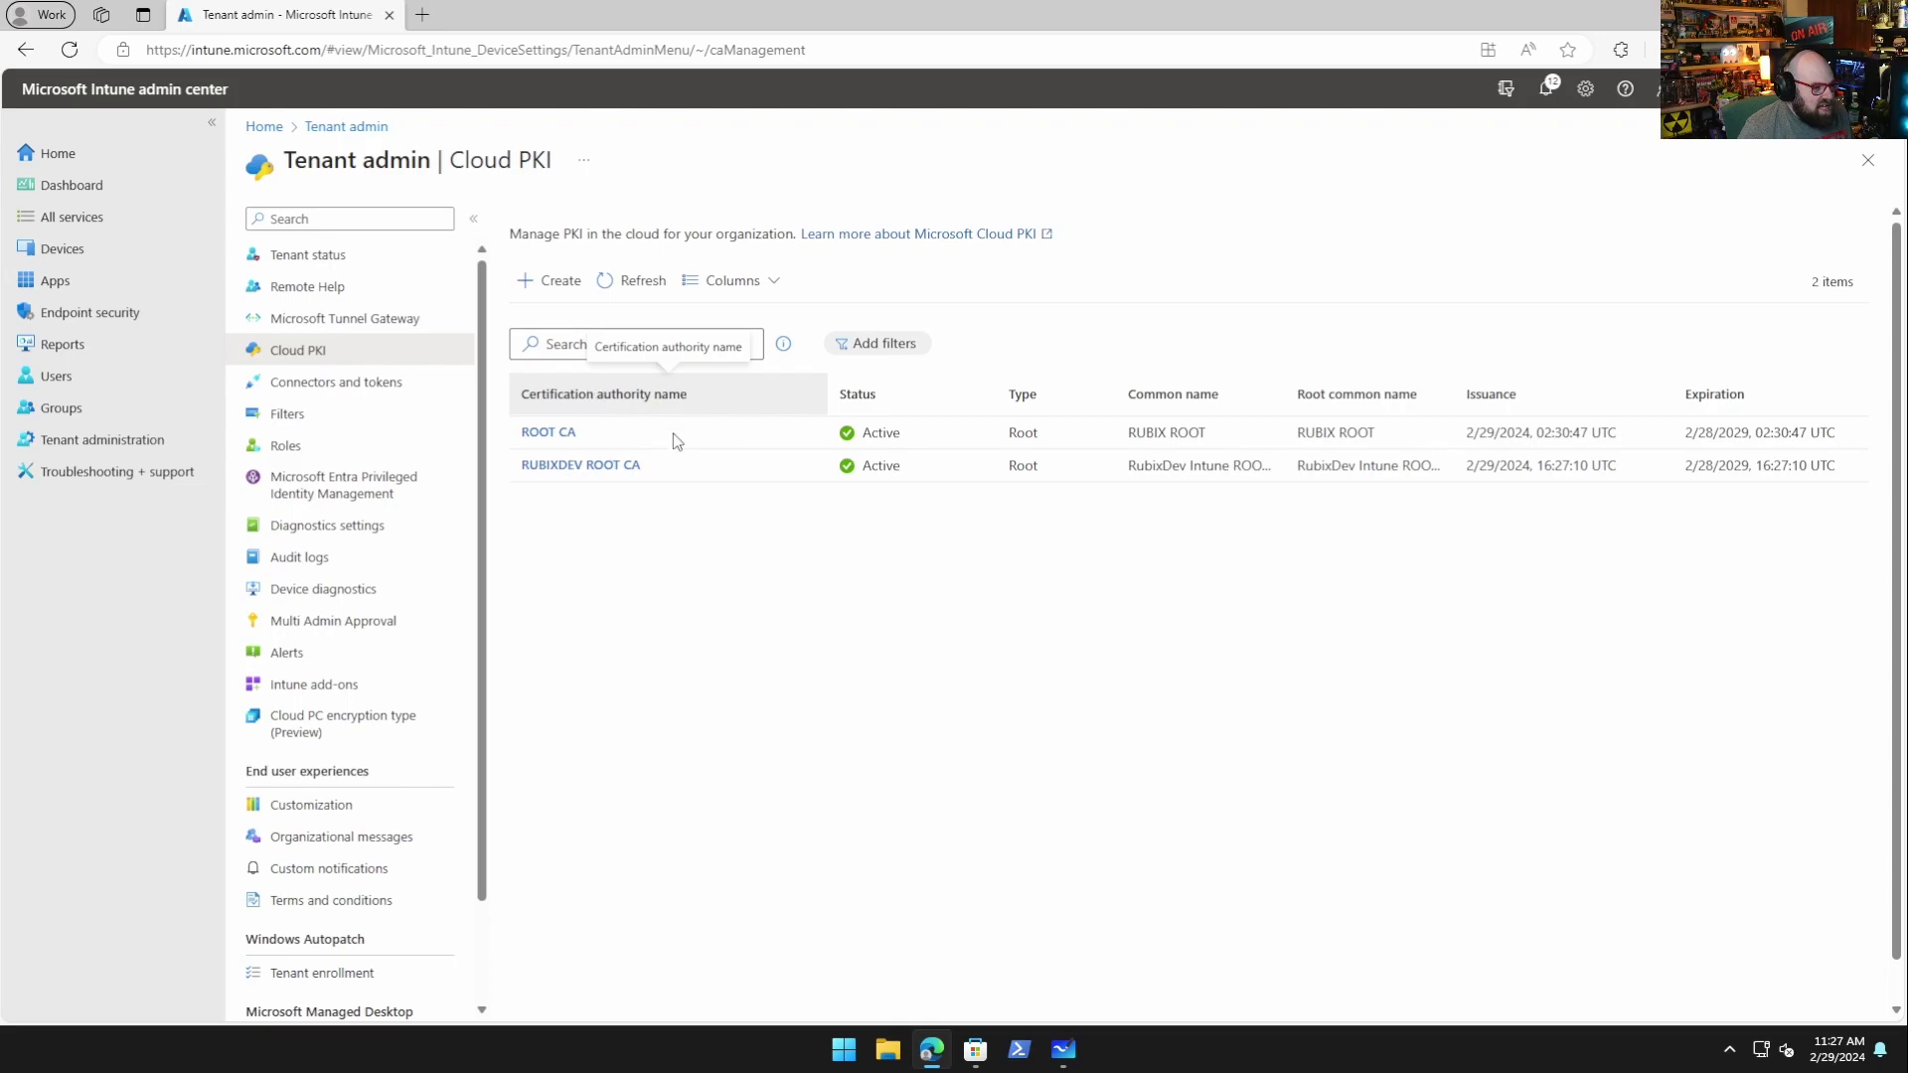
left_click(585, 466)
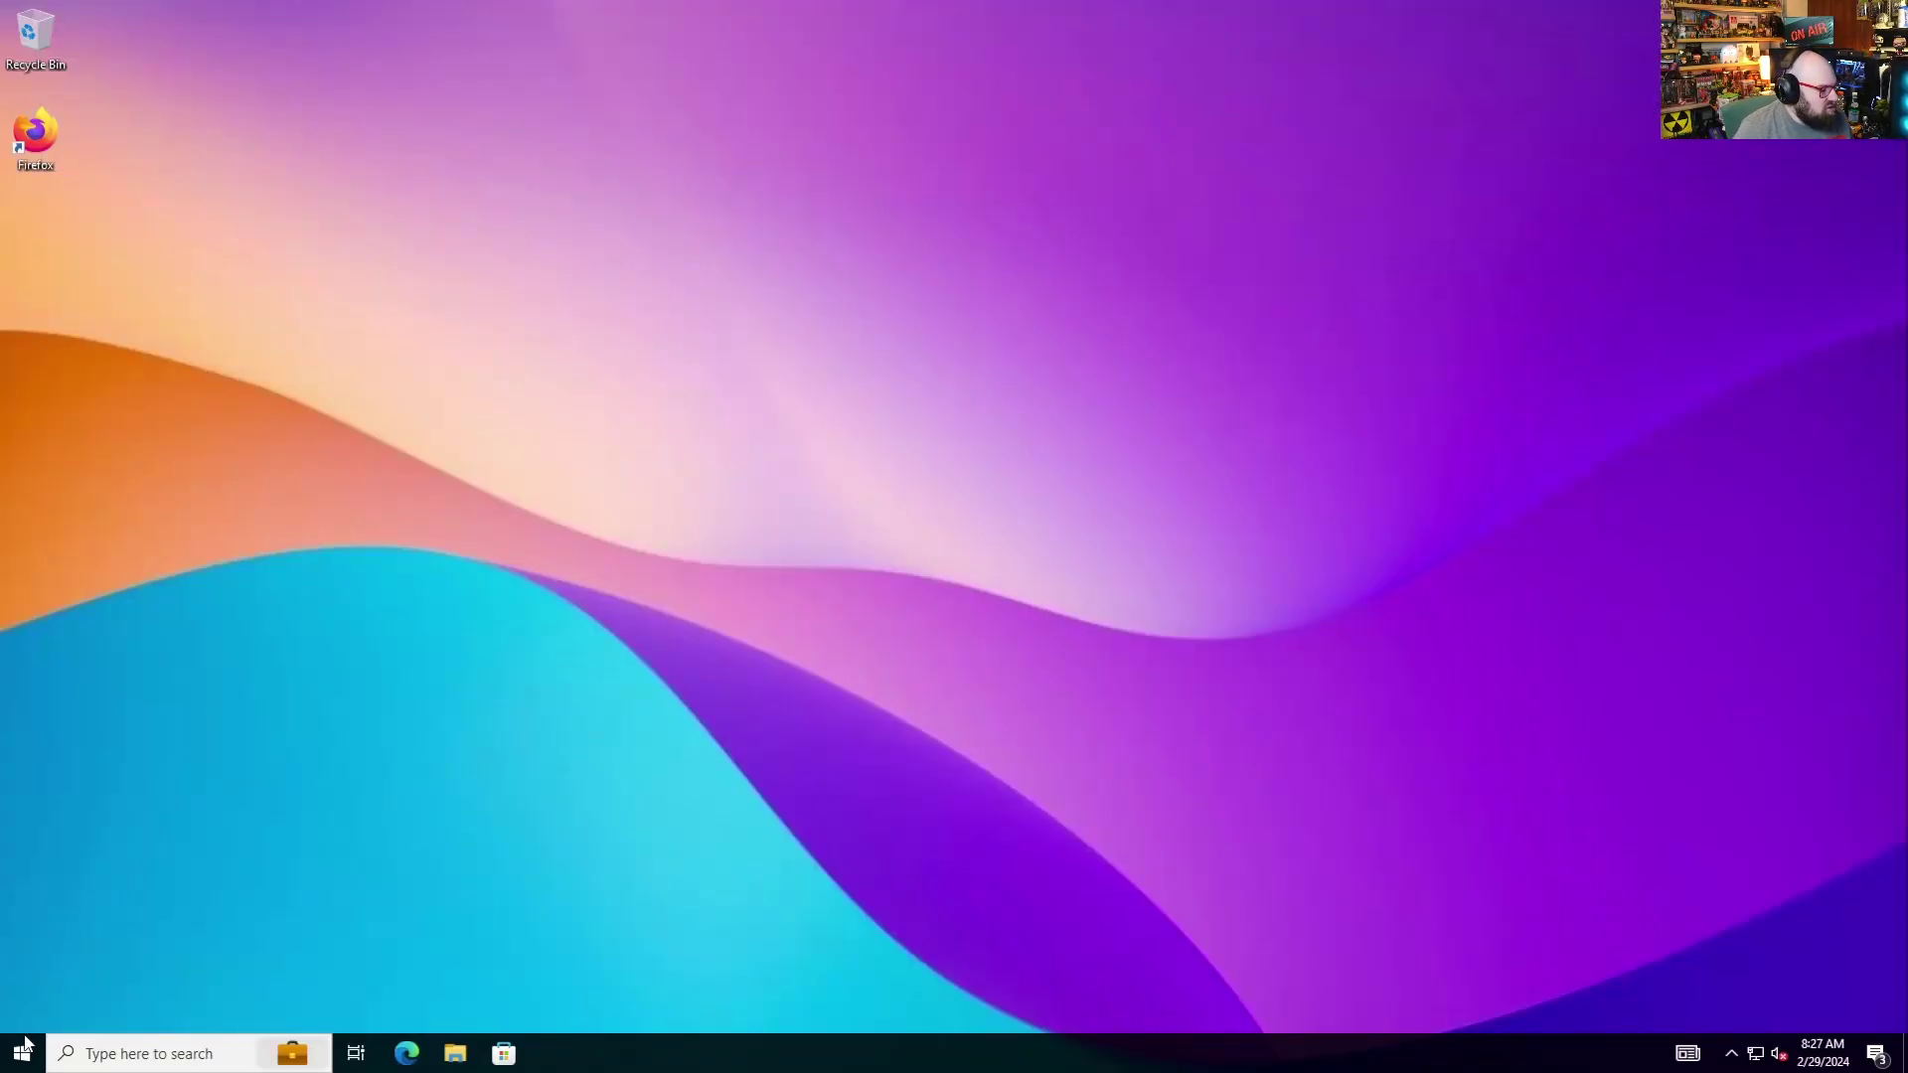
- Switch to the Cloud PC, open the local computer certificate manager with elevated rights, and enlarge its window
left_click(24, 1049)
type("ce")
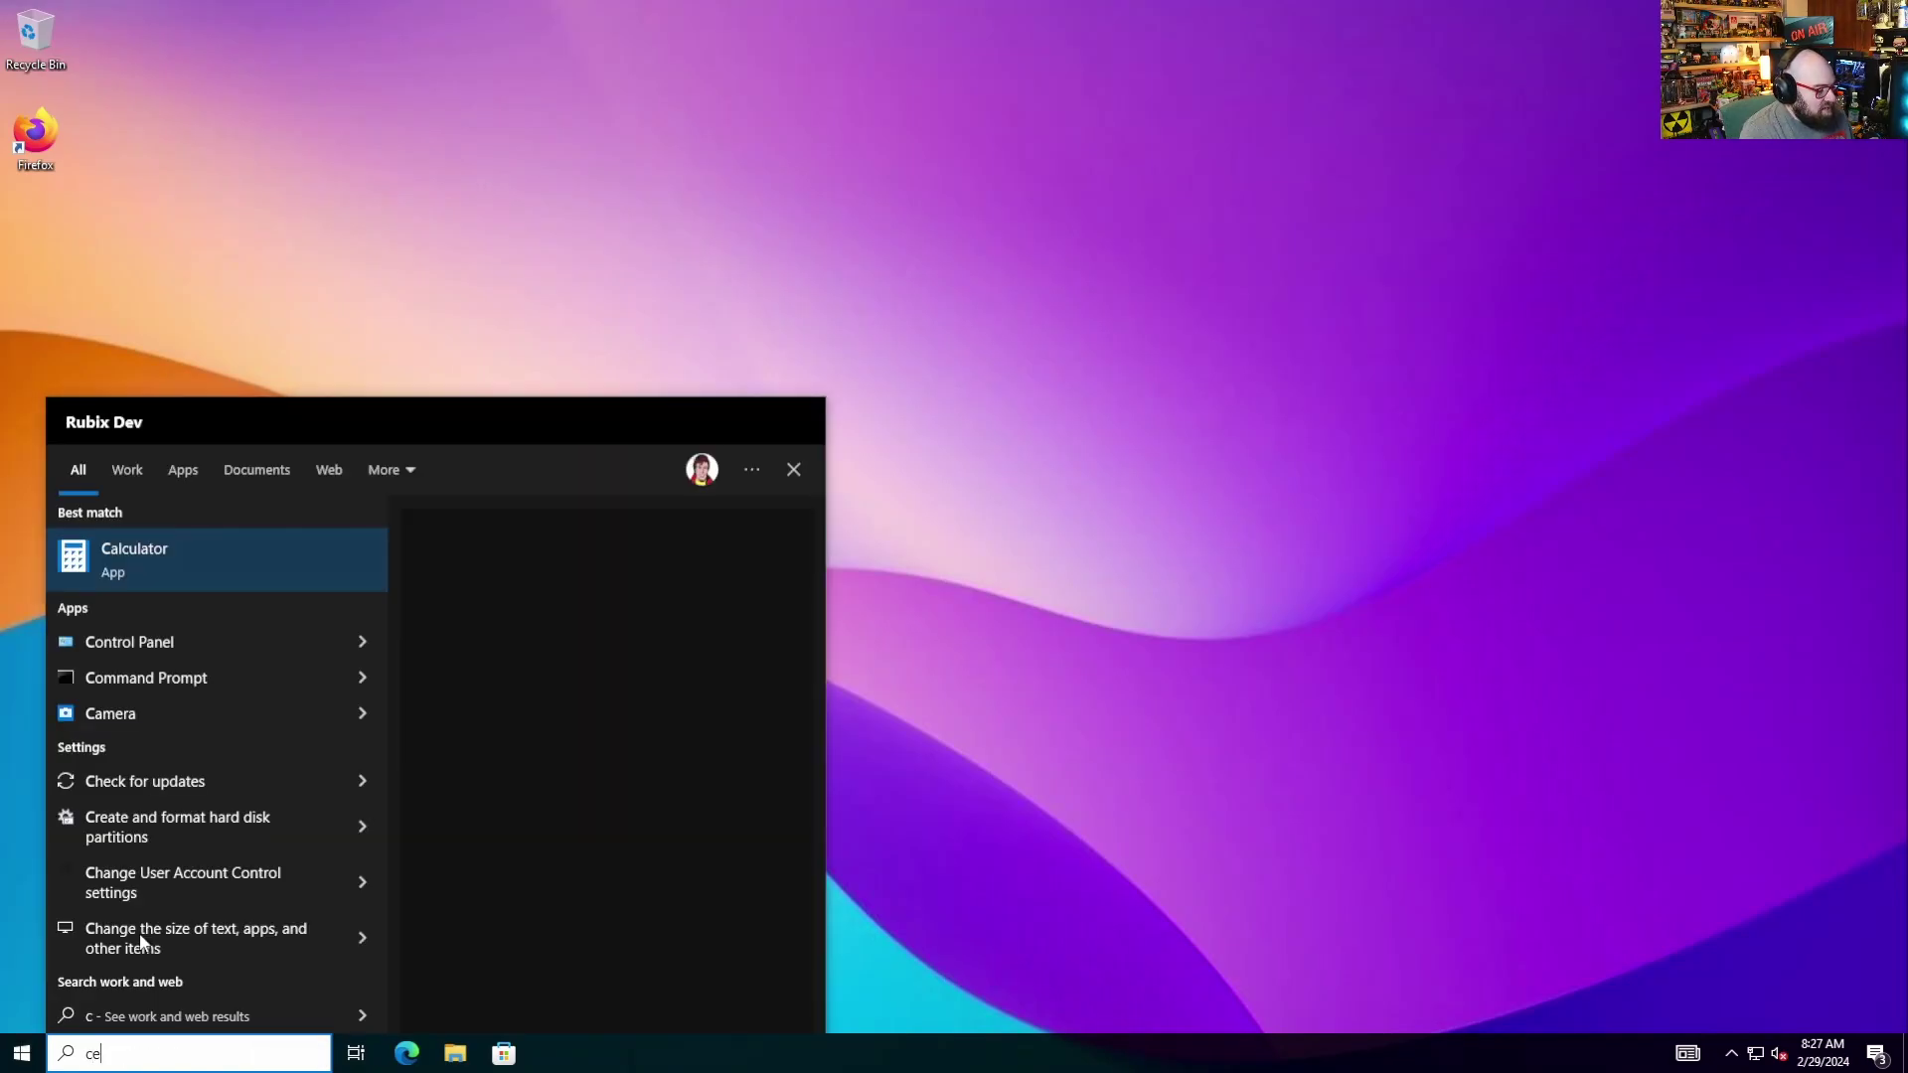
type("rt")
key("Return")
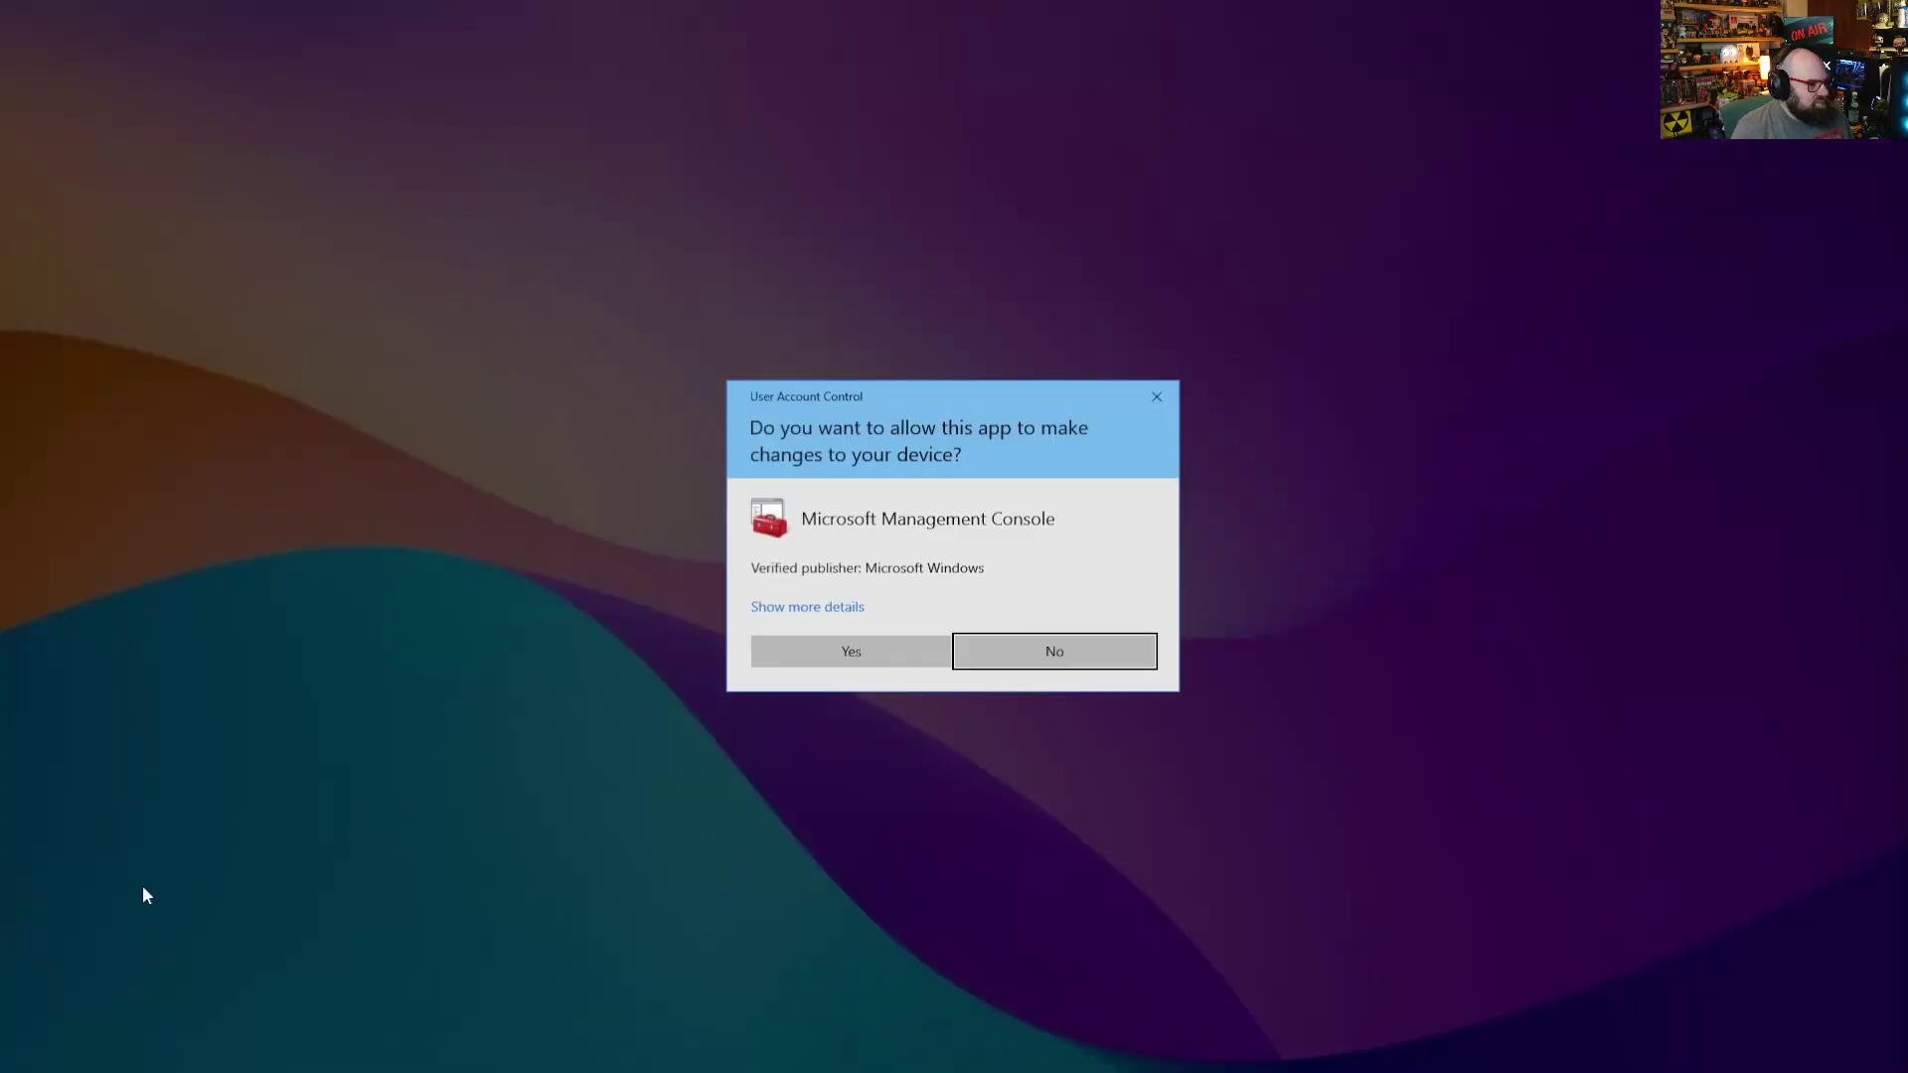
left_click(857, 654)
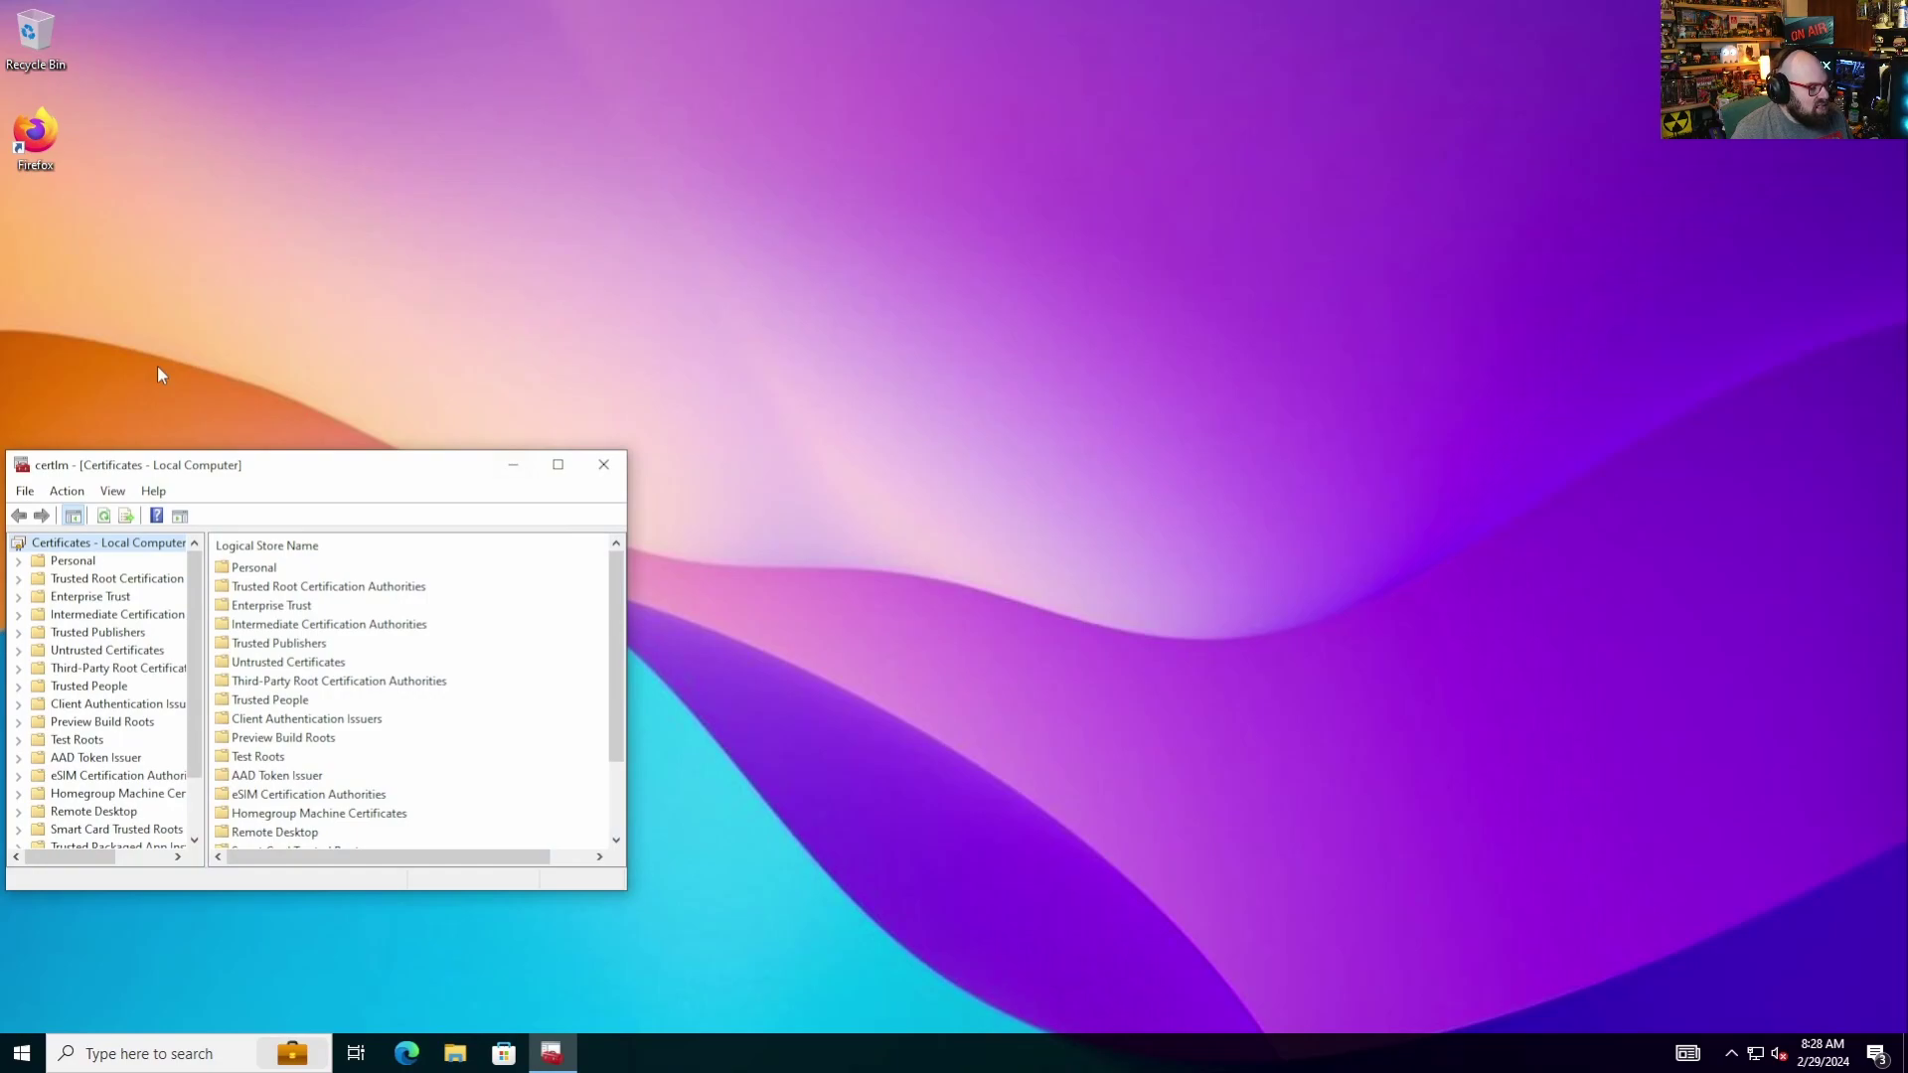
left_click_drag(285, 471, 617, 193)
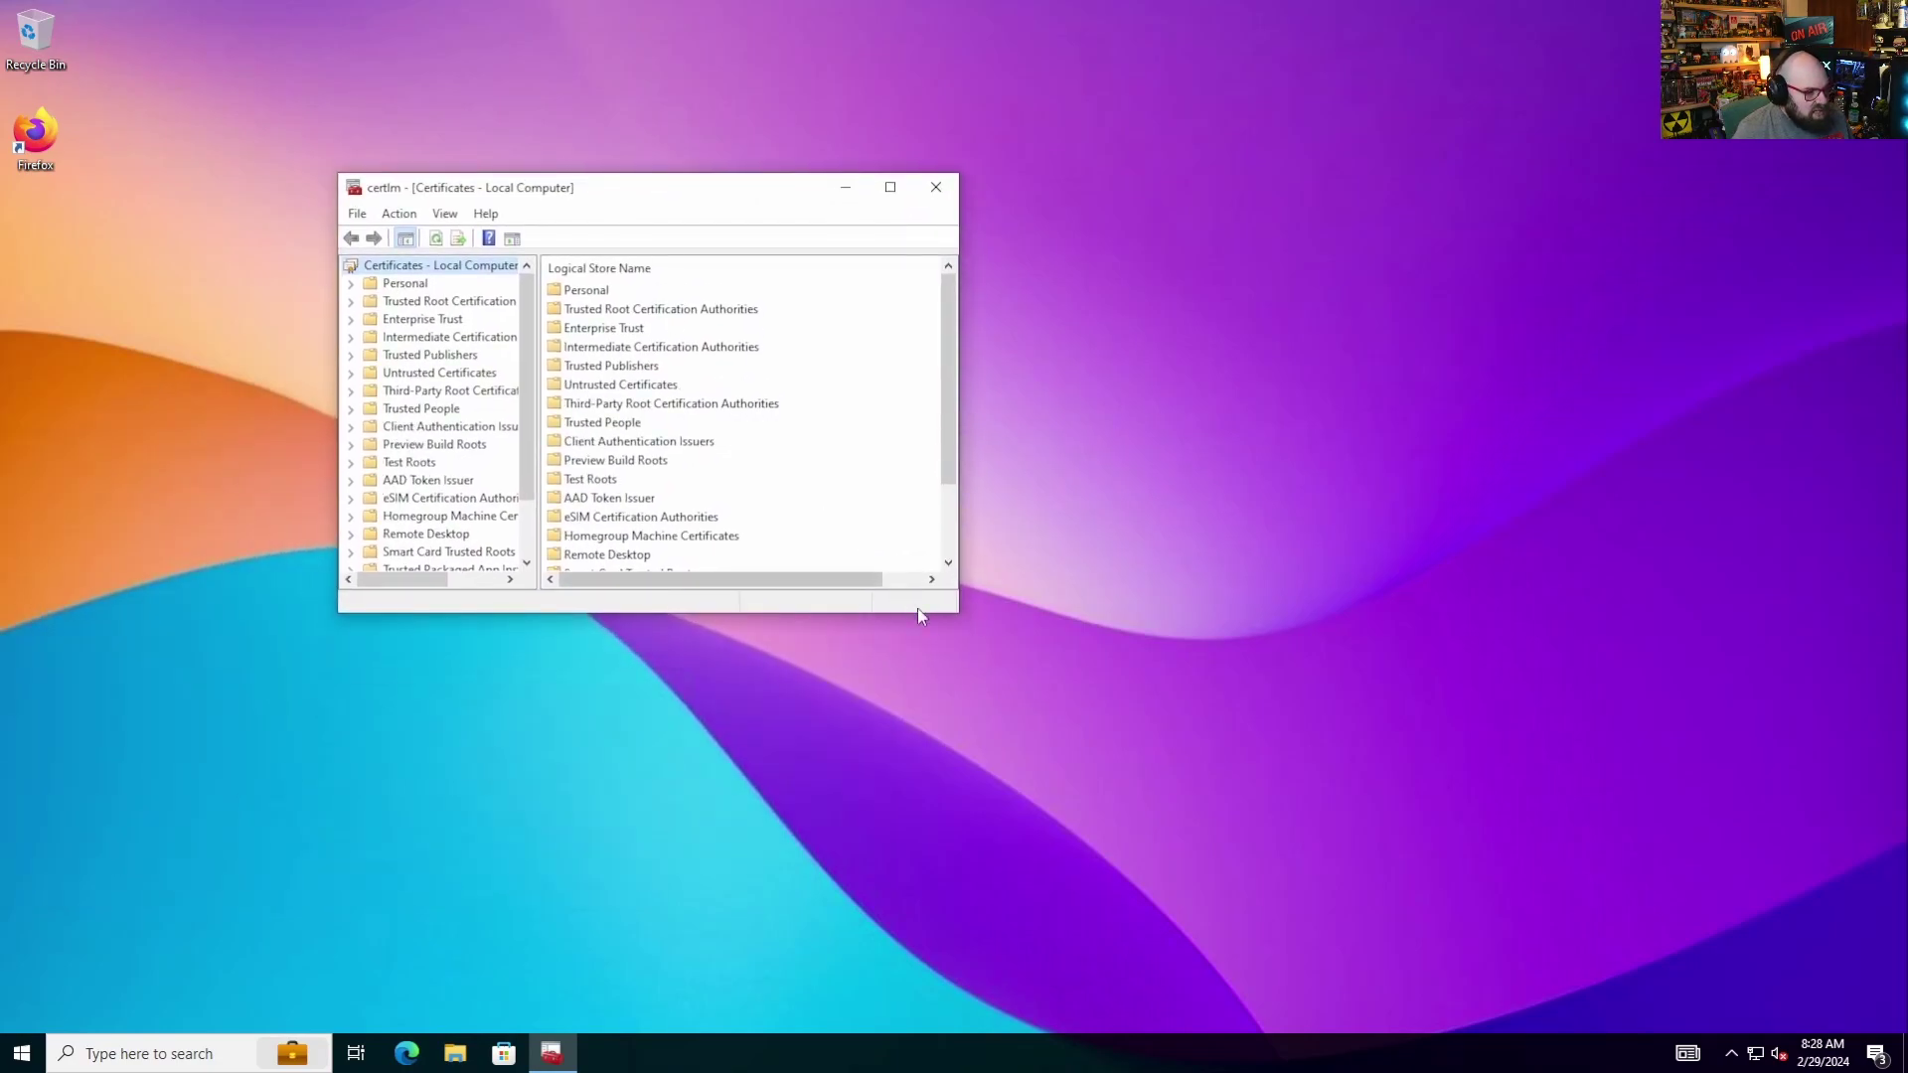
left_click_drag(960, 618, 1521, 882)
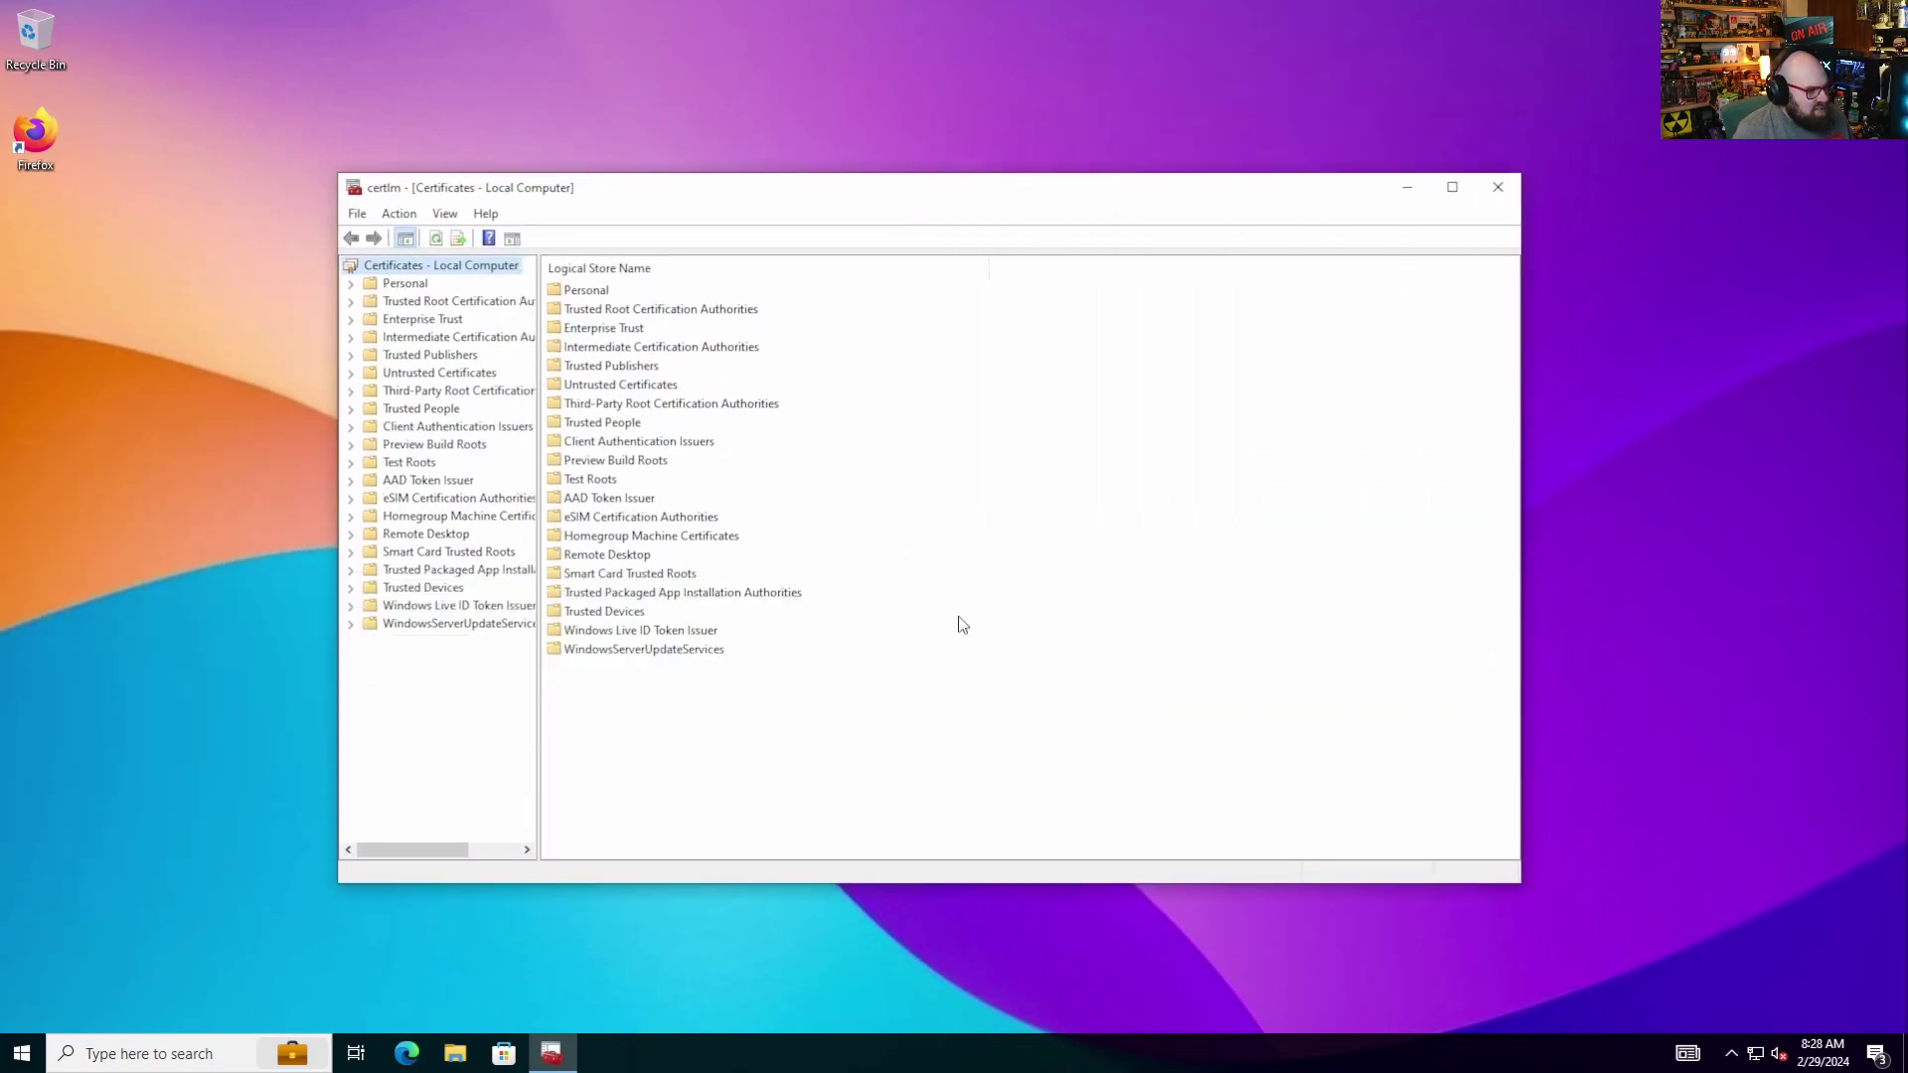
- Examine the certificates in the Personal and Trusted Root Certification Authorities stores, and close the certificate manager
left_click(416, 286)
double_click(593, 289)
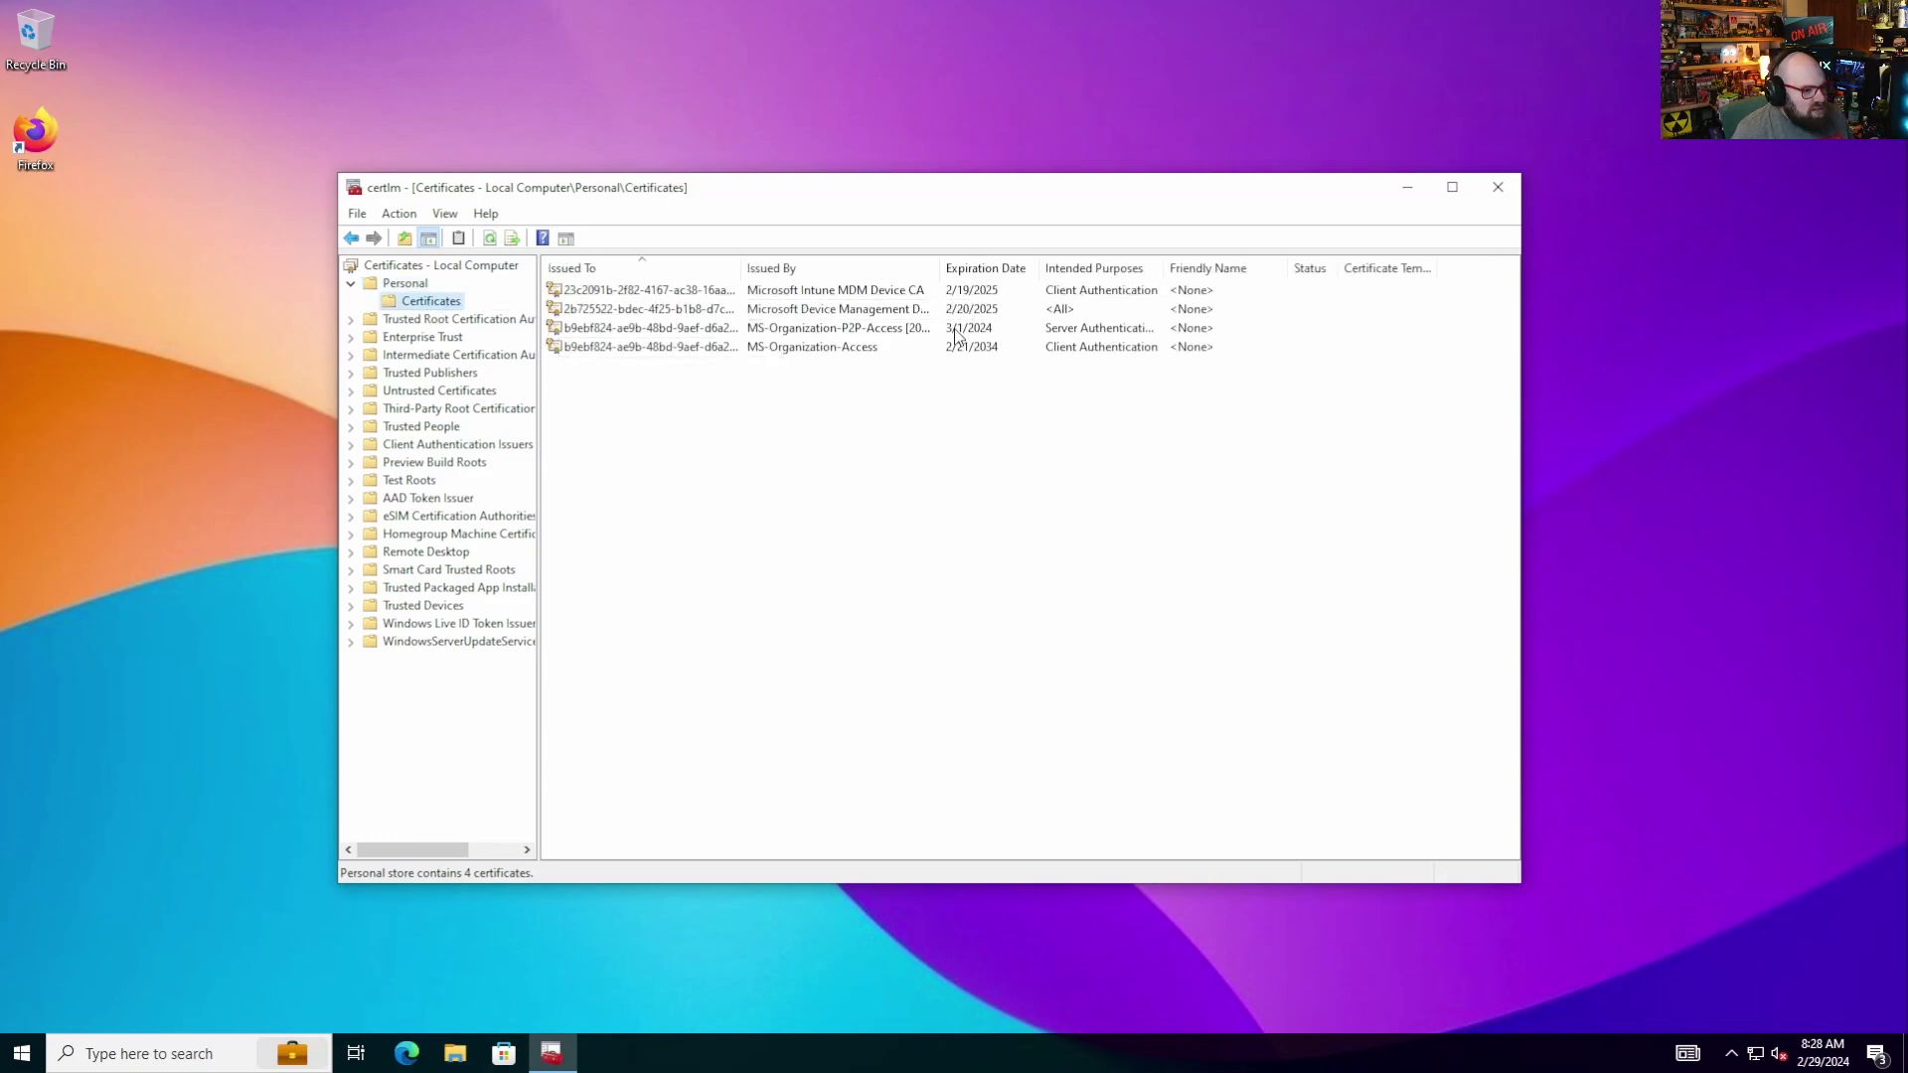
left_click(390, 320)
double_click(593, 289)
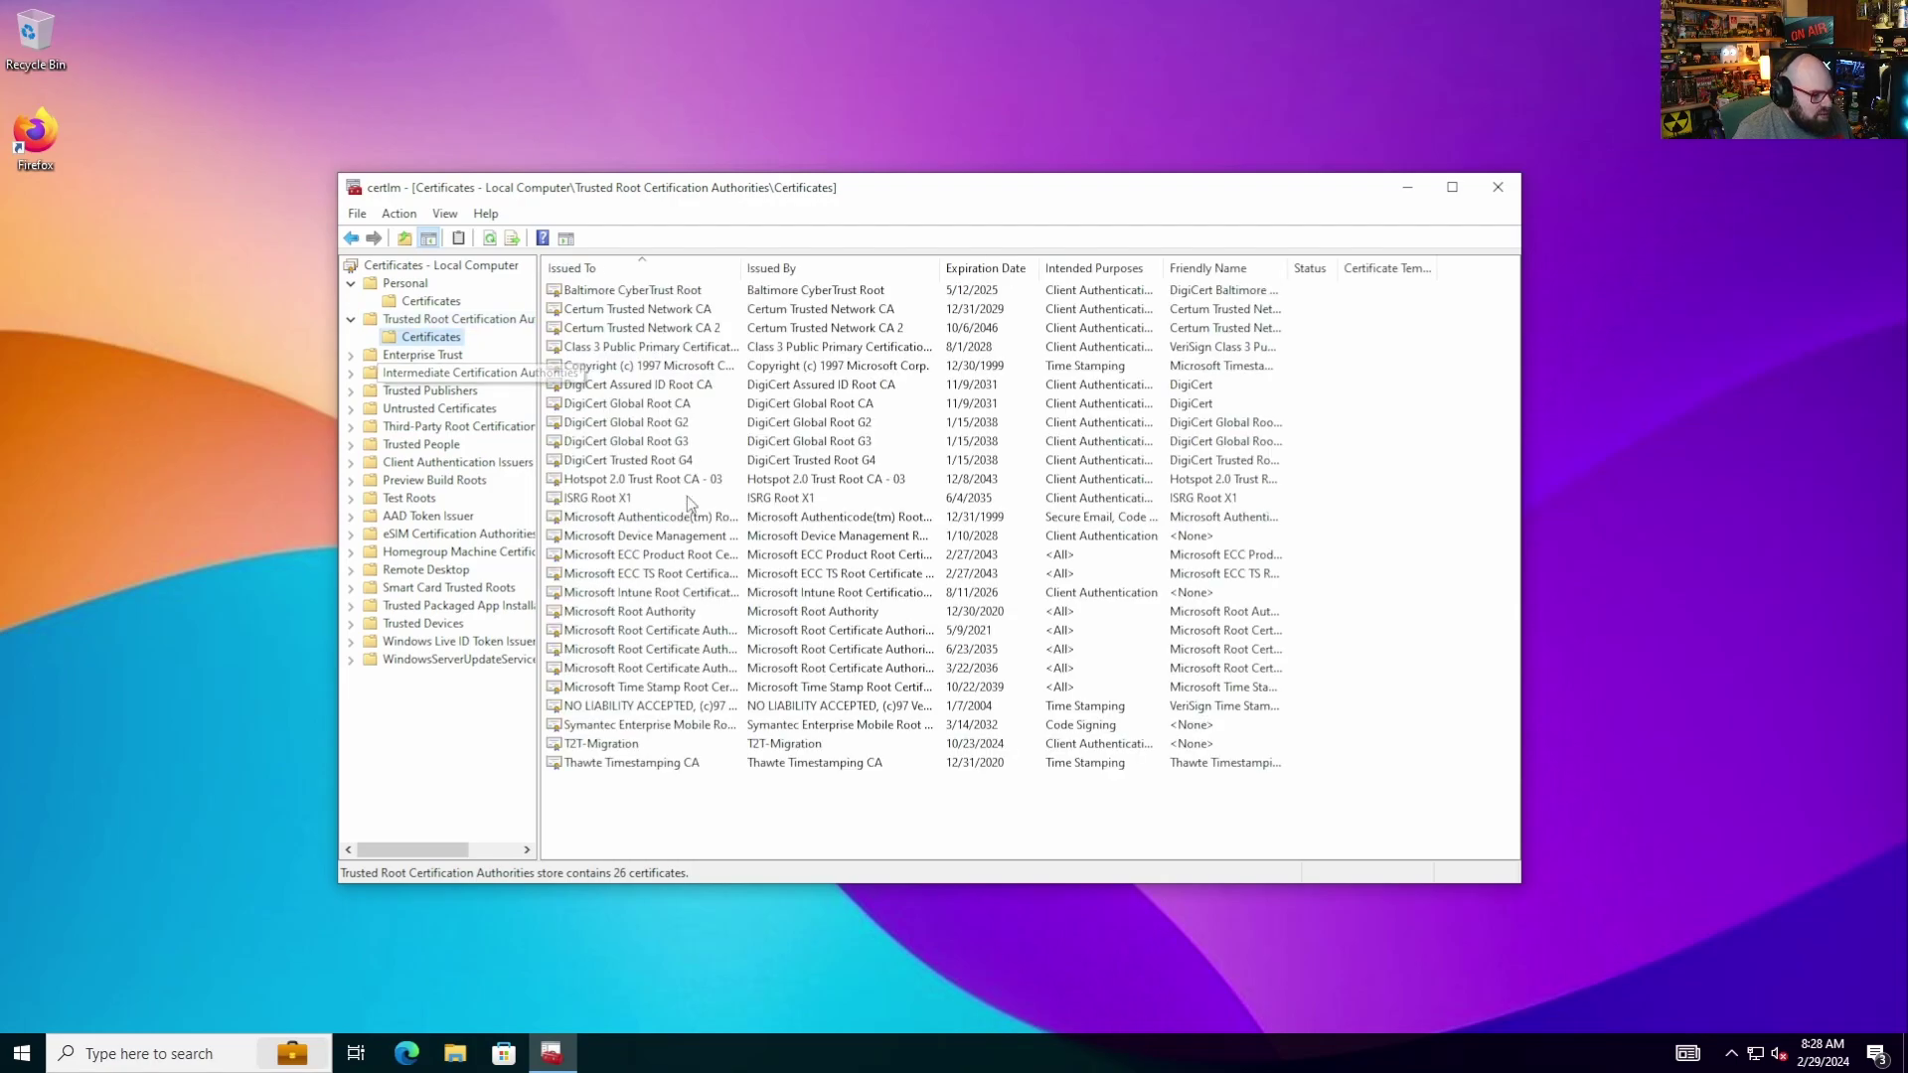
left_click(652, 763)
left_click(689, 746)
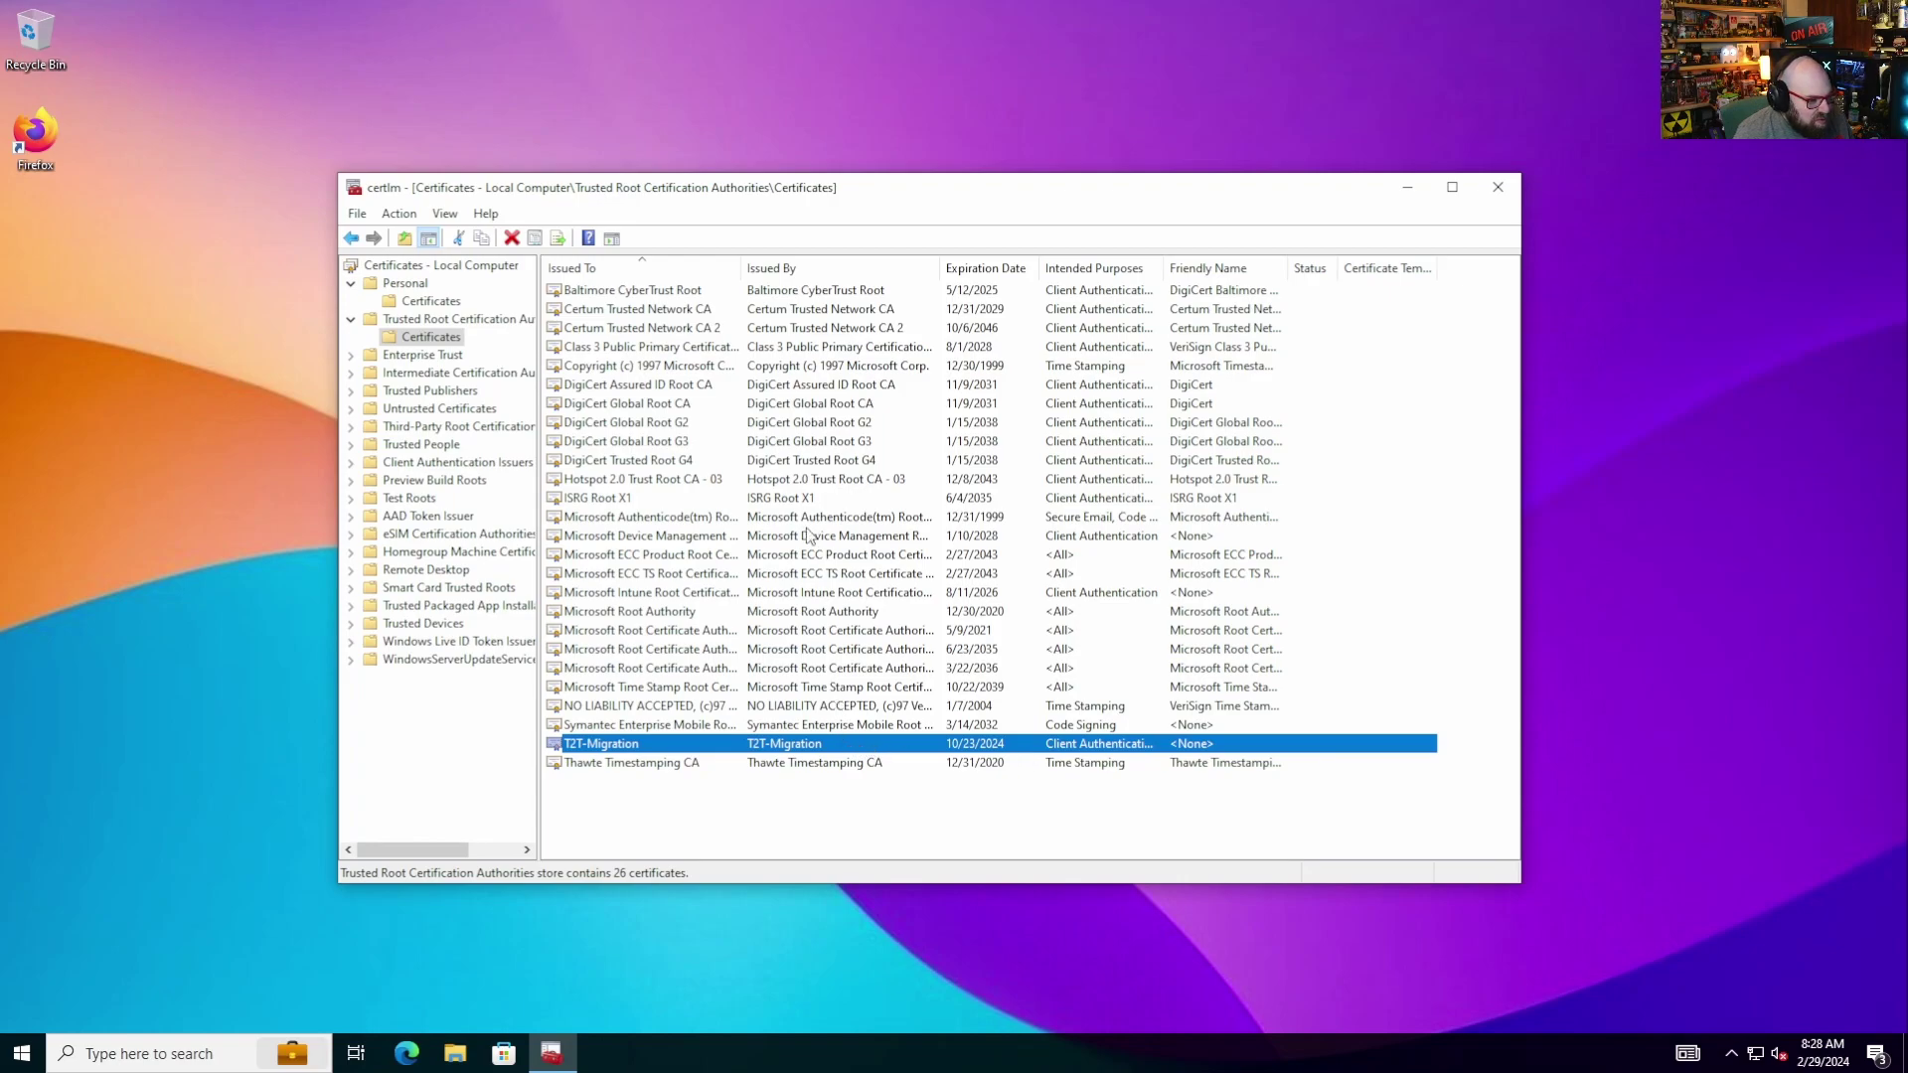
left_click_drag(737, 266, 897, 271)
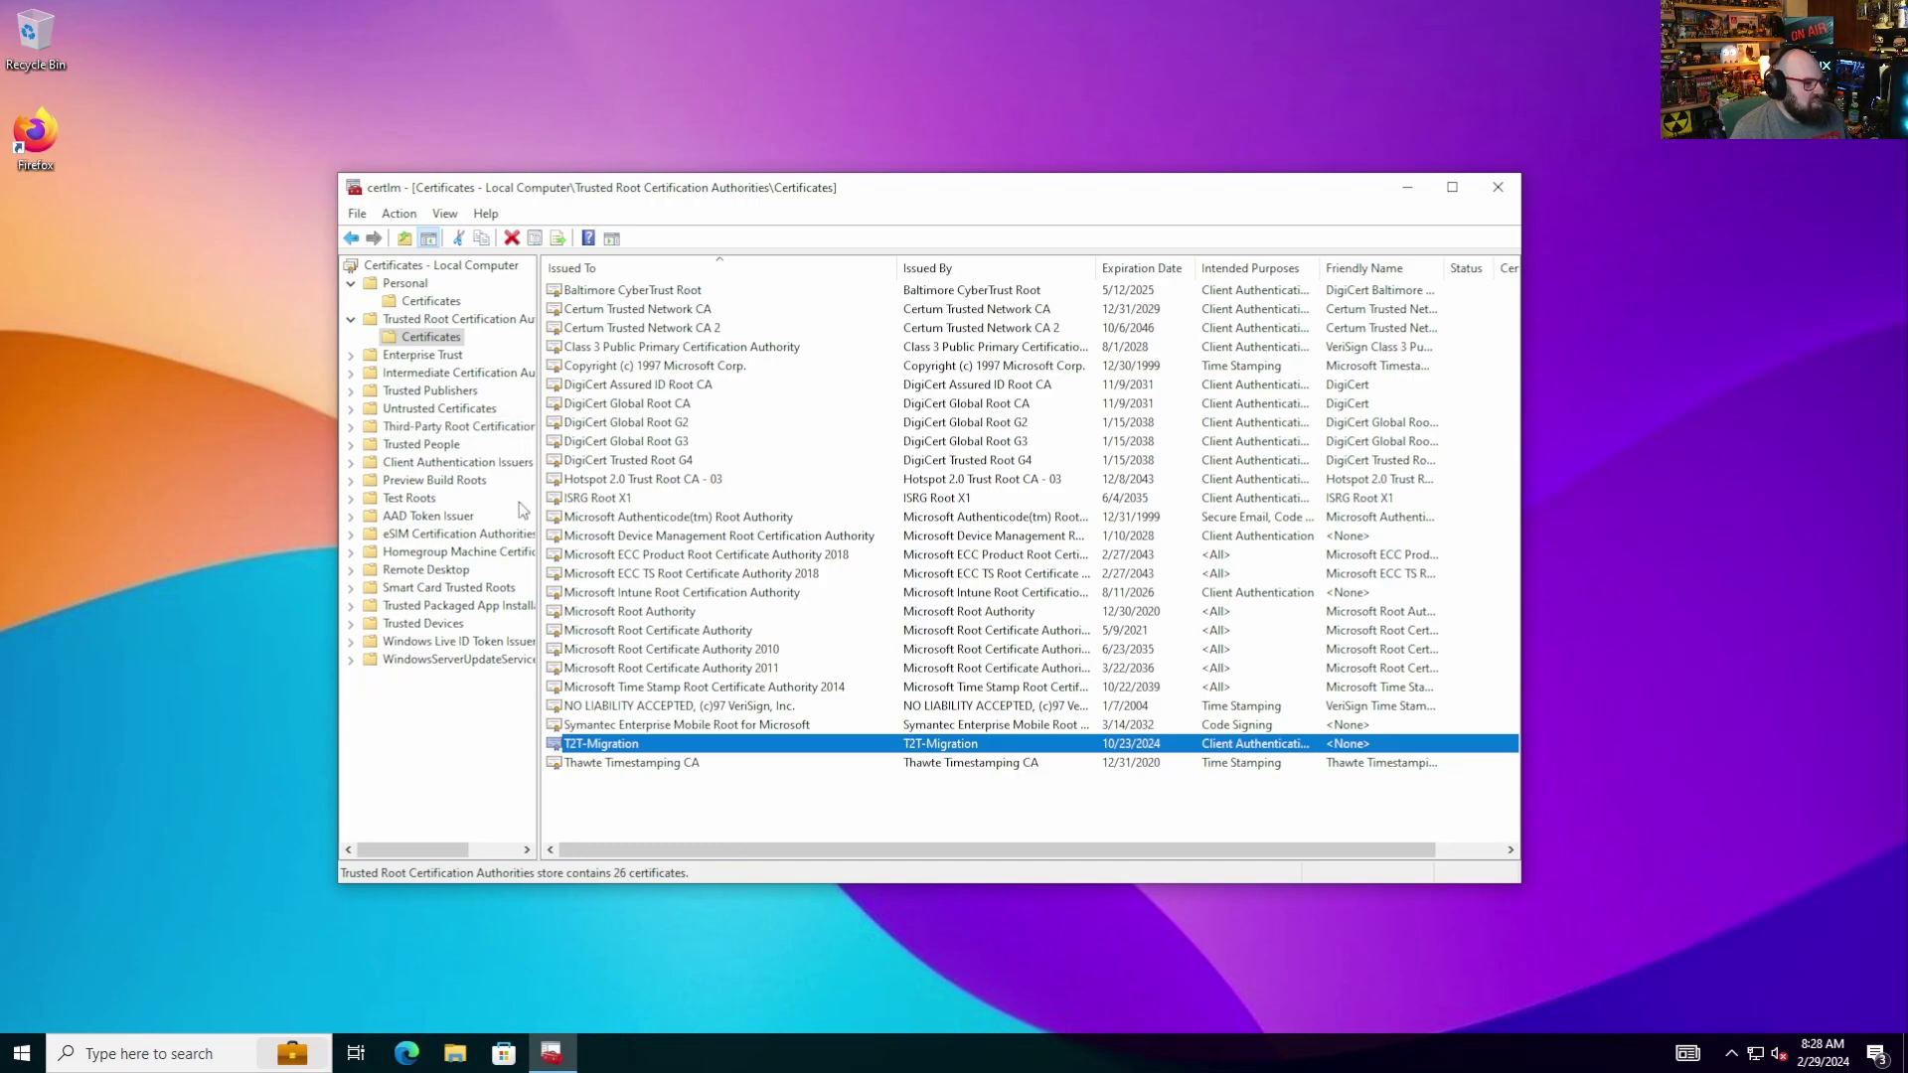
left_click(1498, 187)
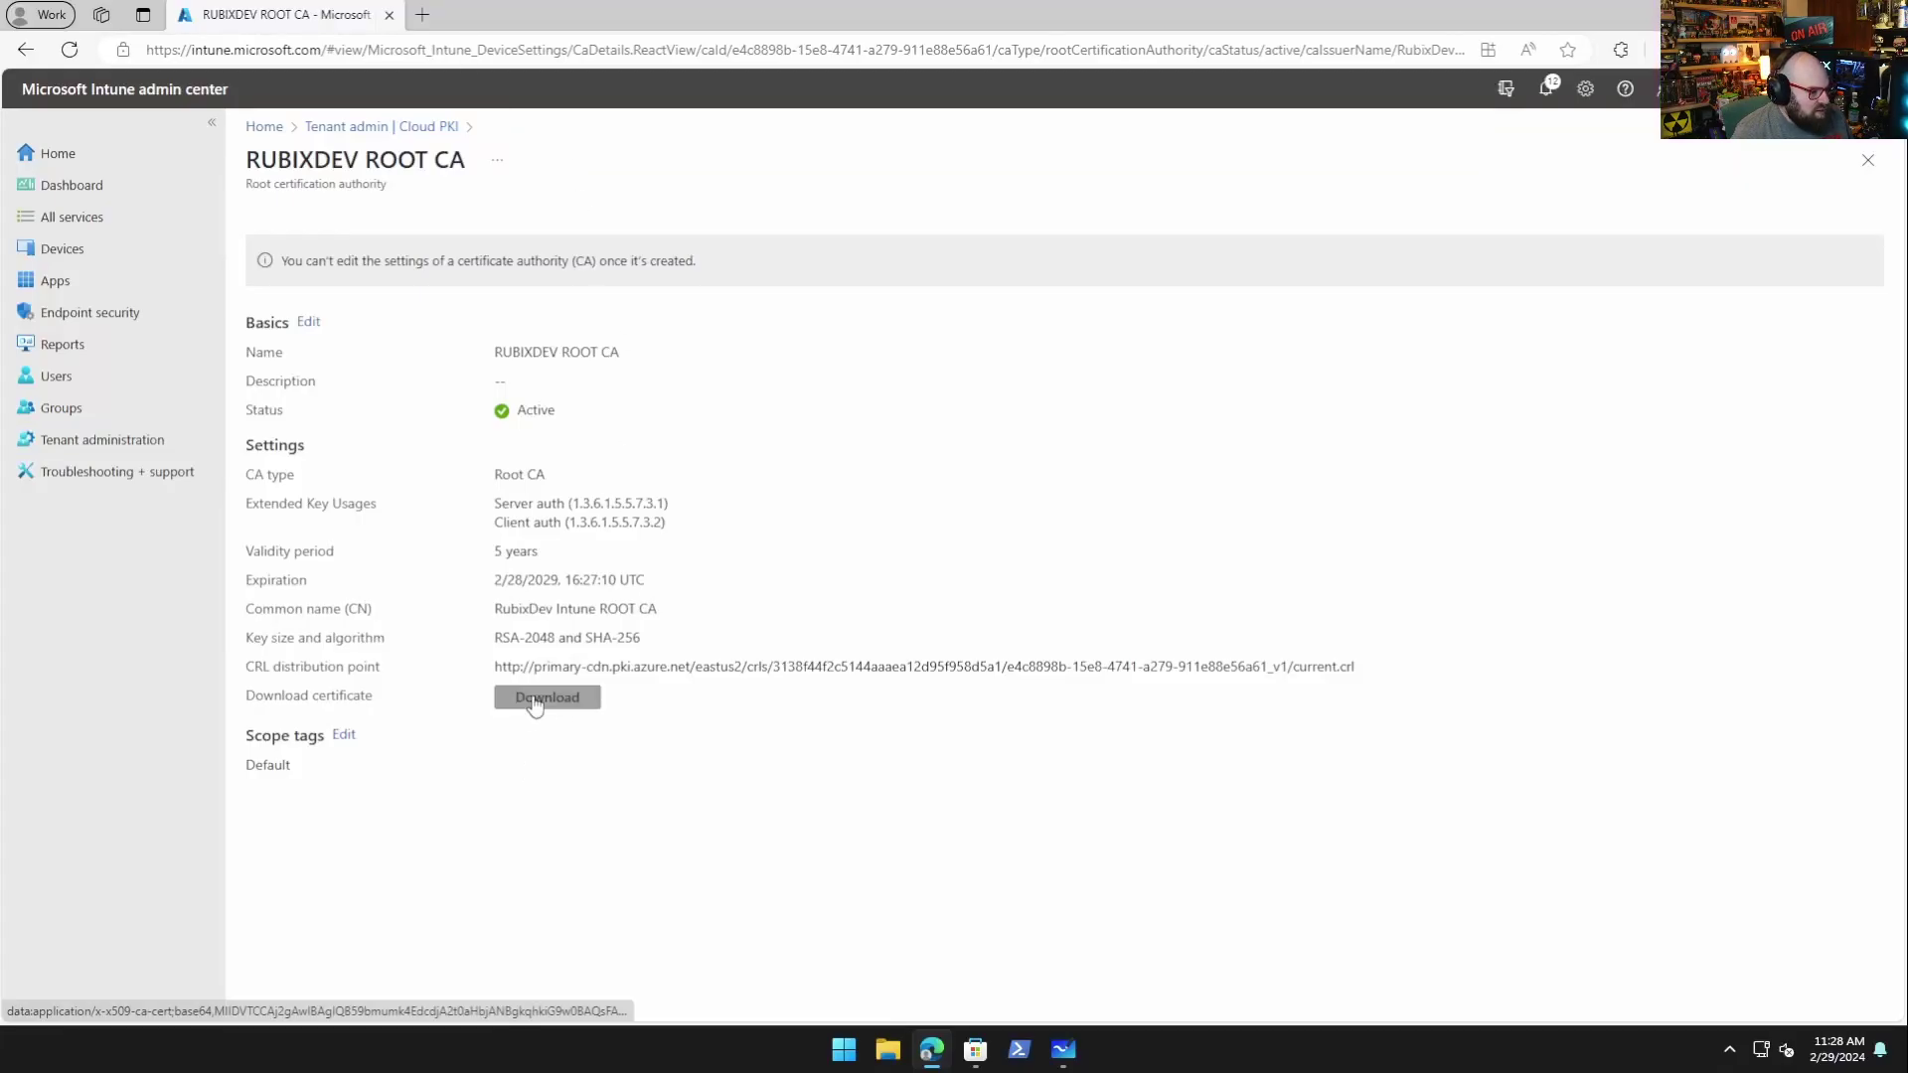
- Switch to the Intune admin center, download the RUBIXDEV ROOT CA certificate, and keep the downloaded file
left_click(537, 699)
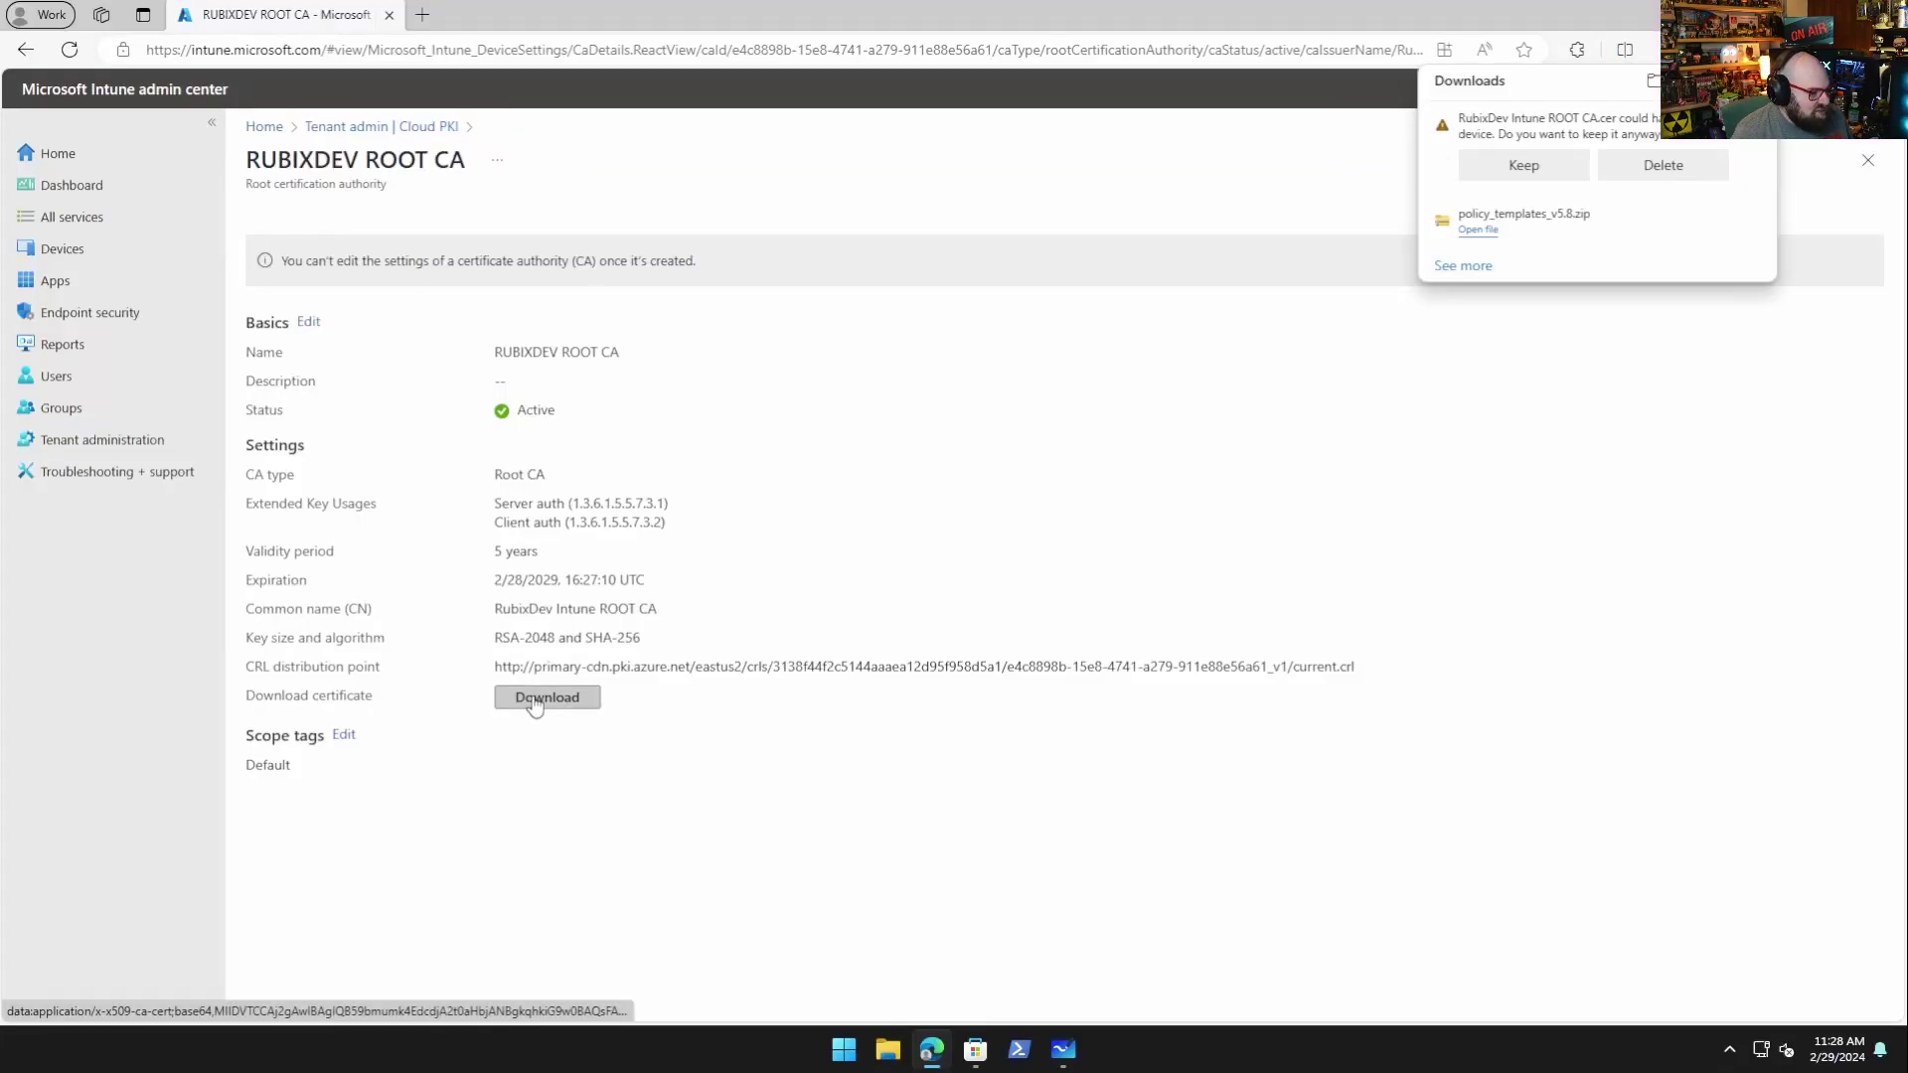
left_click(1525, 166)
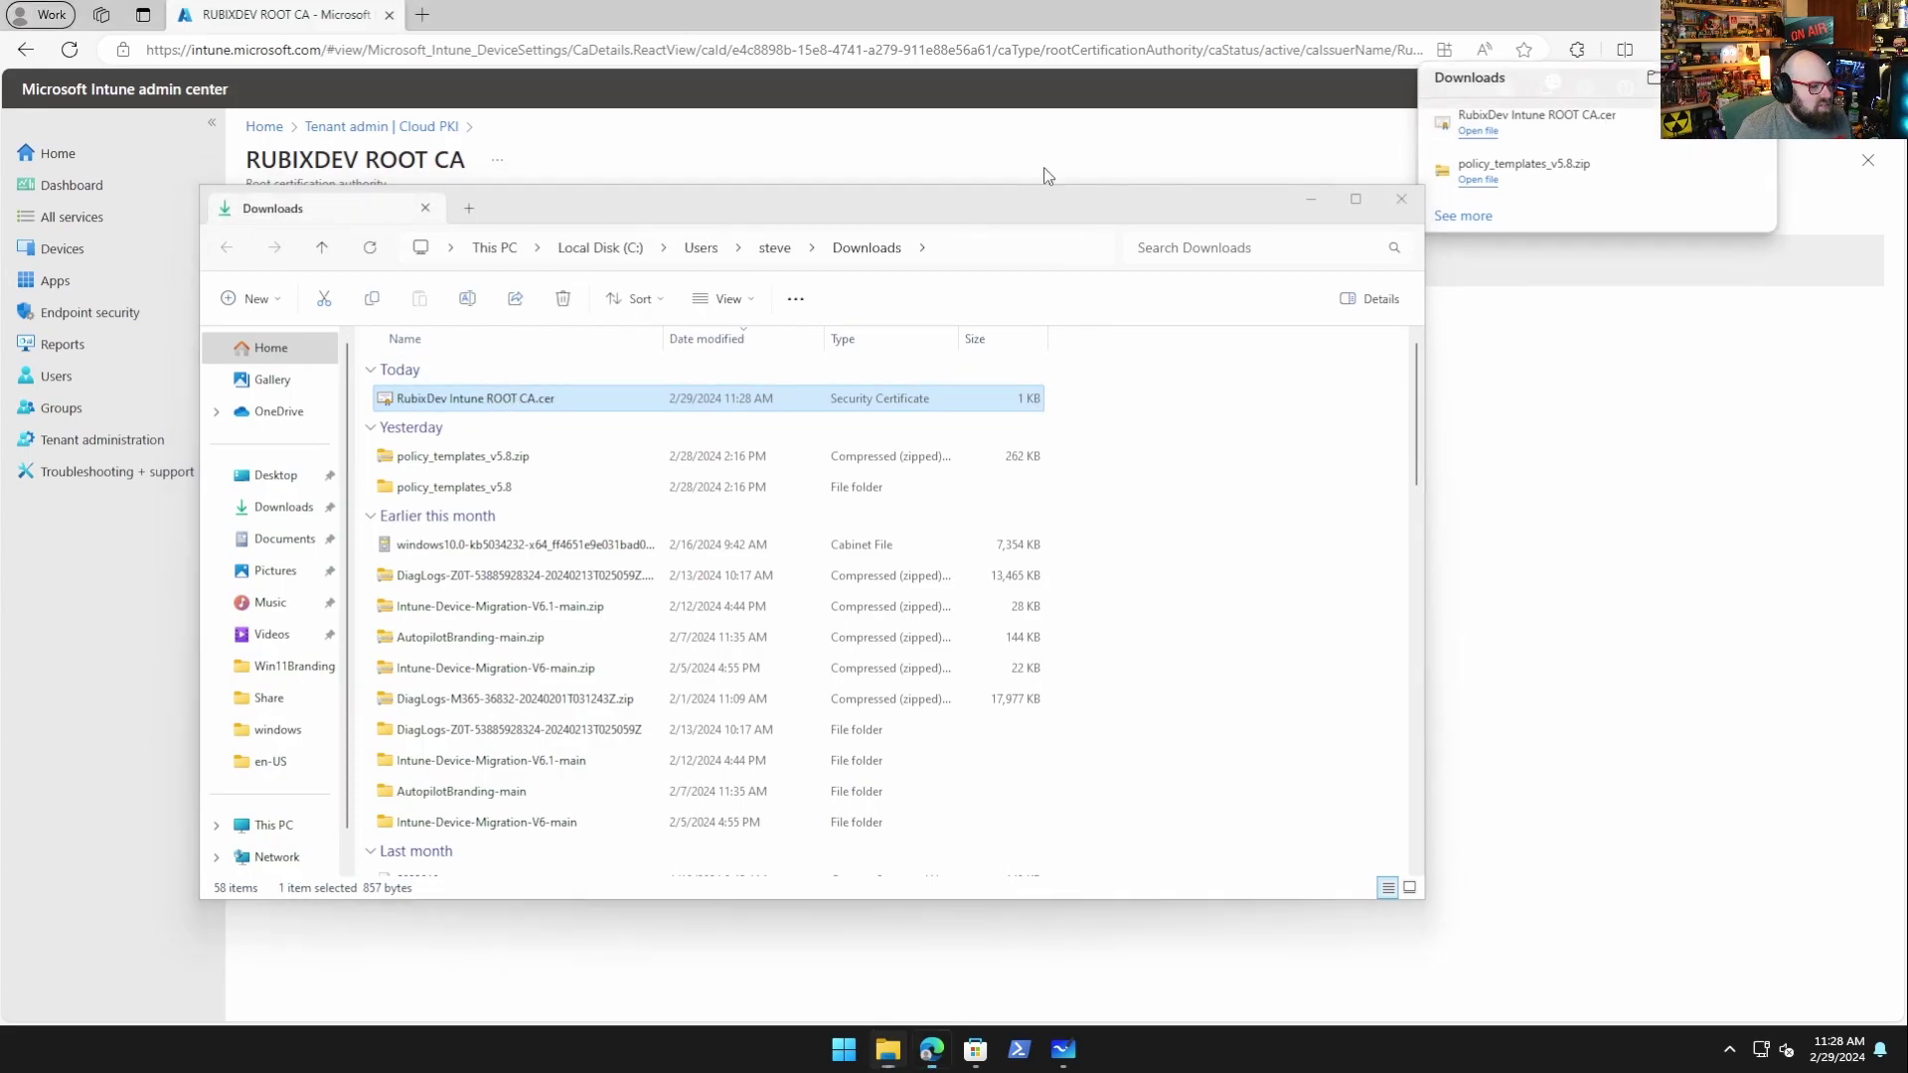
left_click(785, 191)
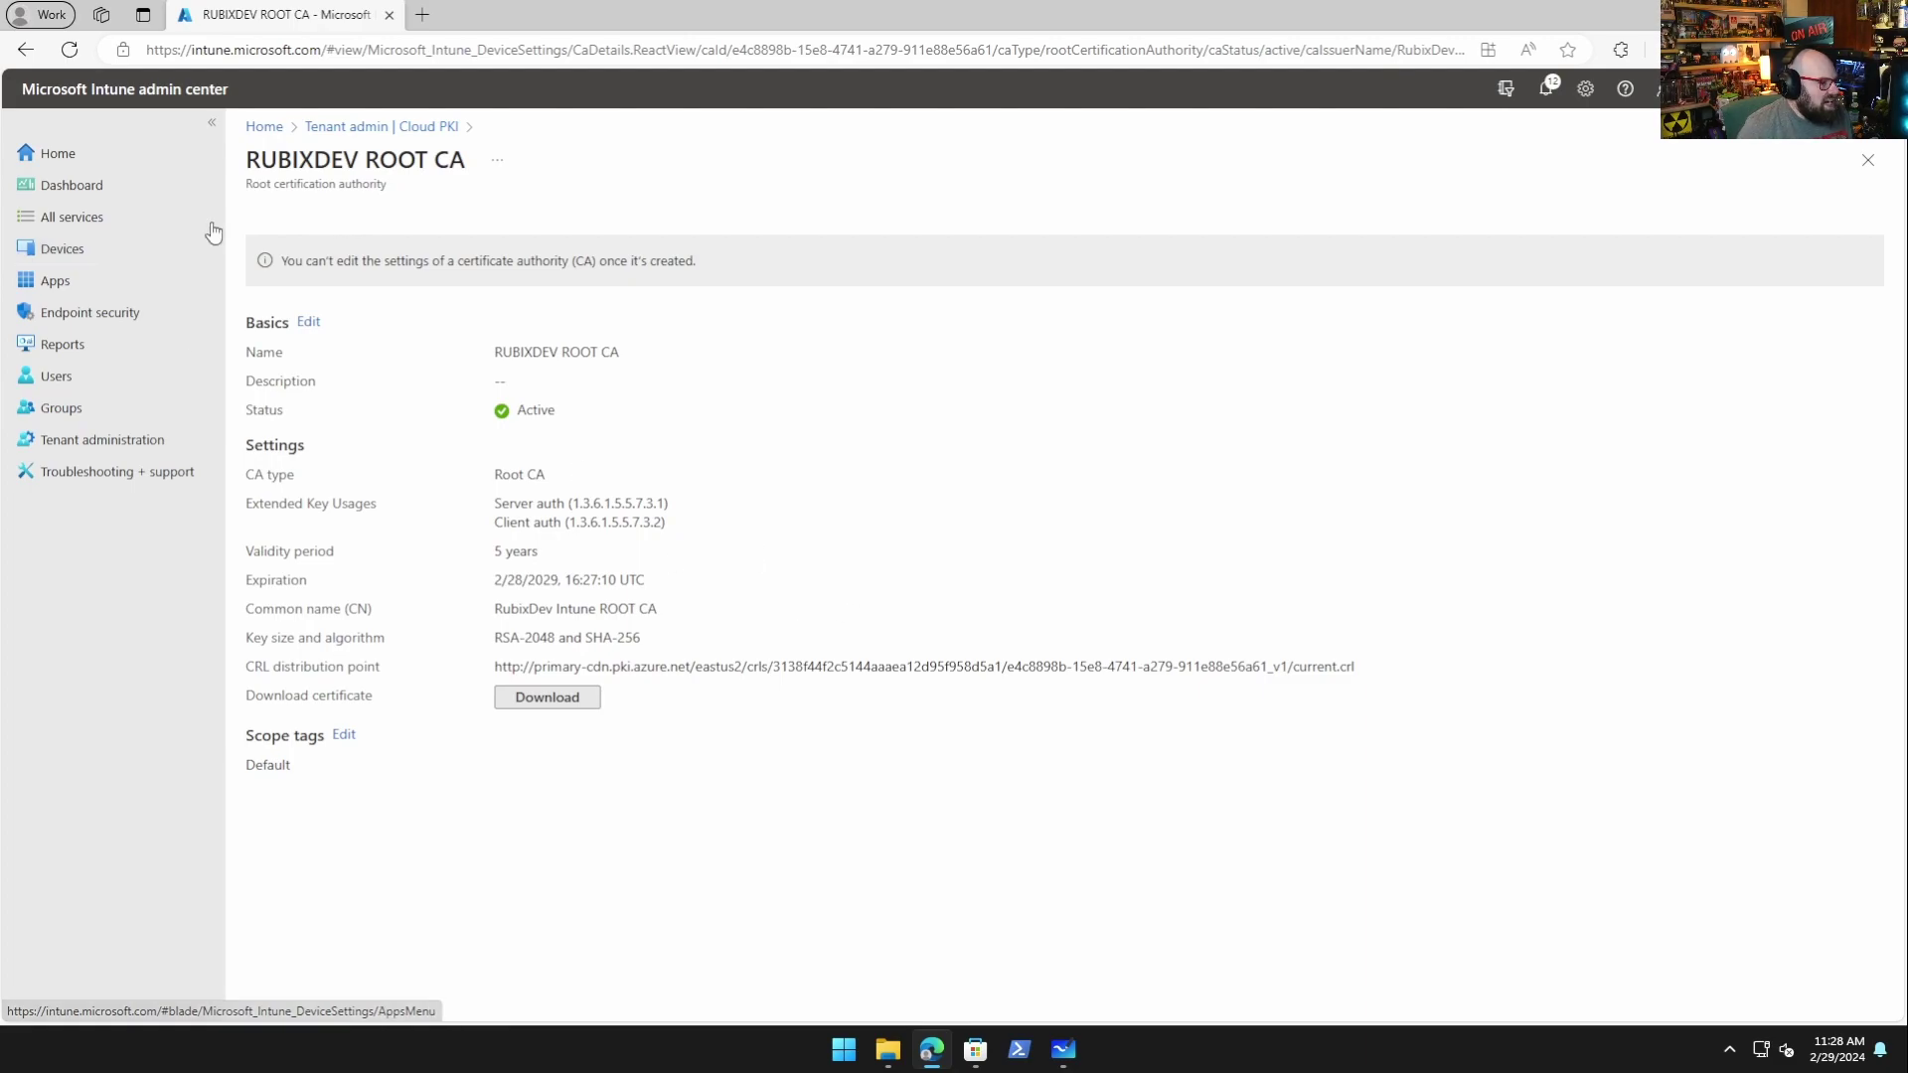
- Open the configuration profiles for Windows devices
left_click(98, 250)
left_click(357, 395)
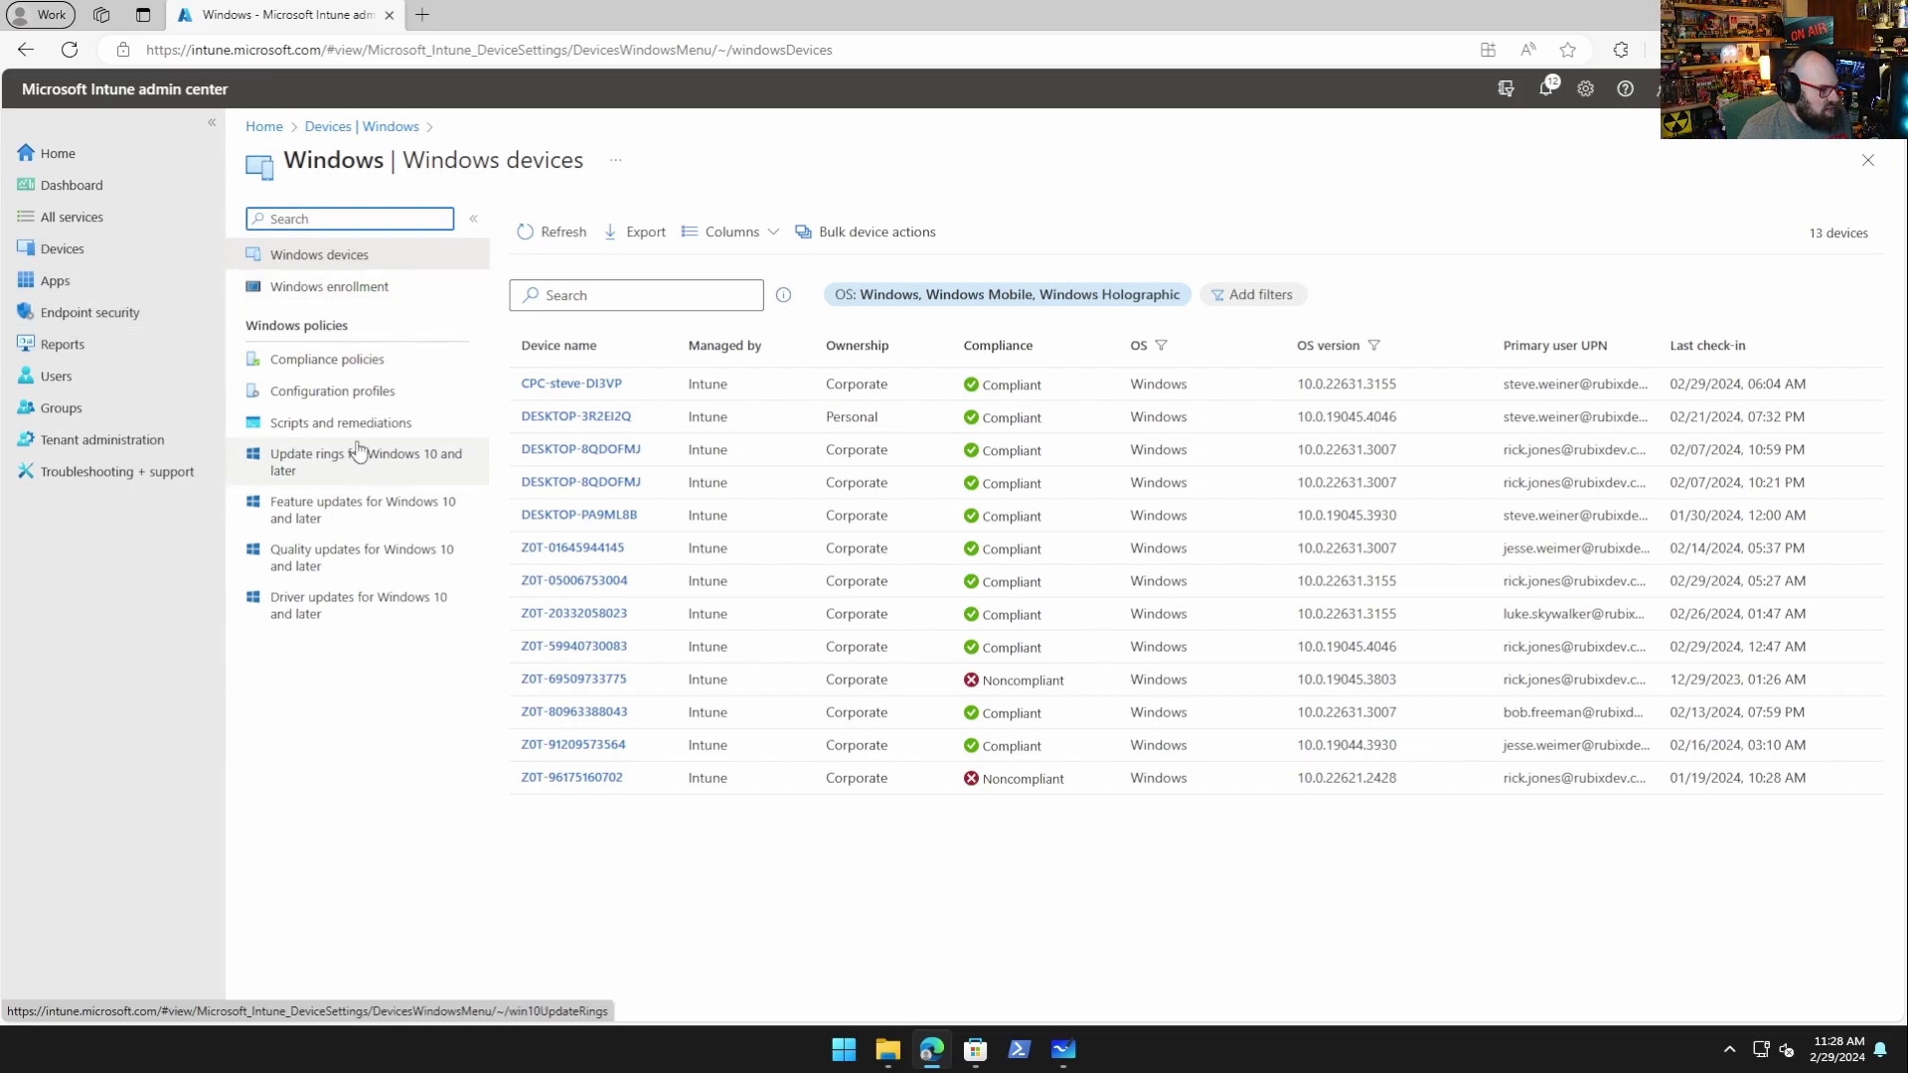
left_click(339, 393)
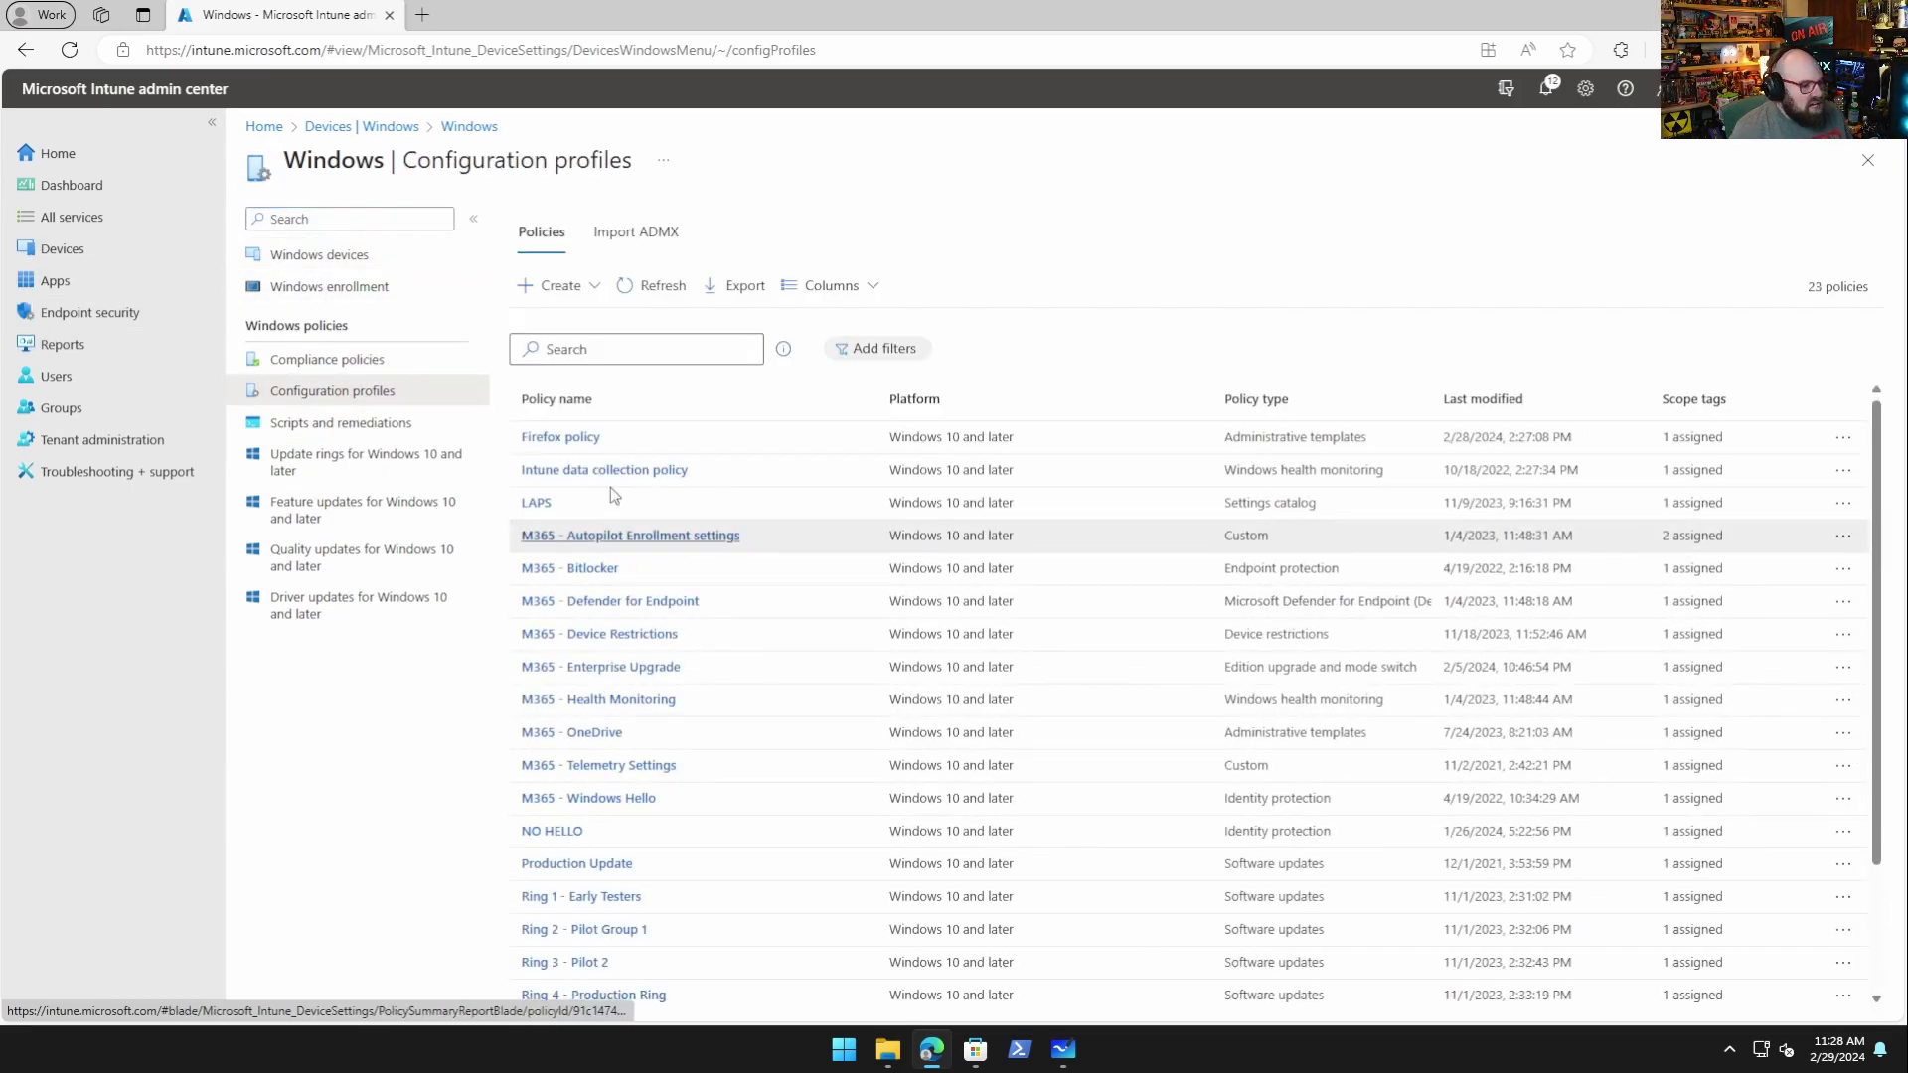
- Start a new configuration policy for Windows 10 and later using the Trusted certificate template
left_click(555, 287)
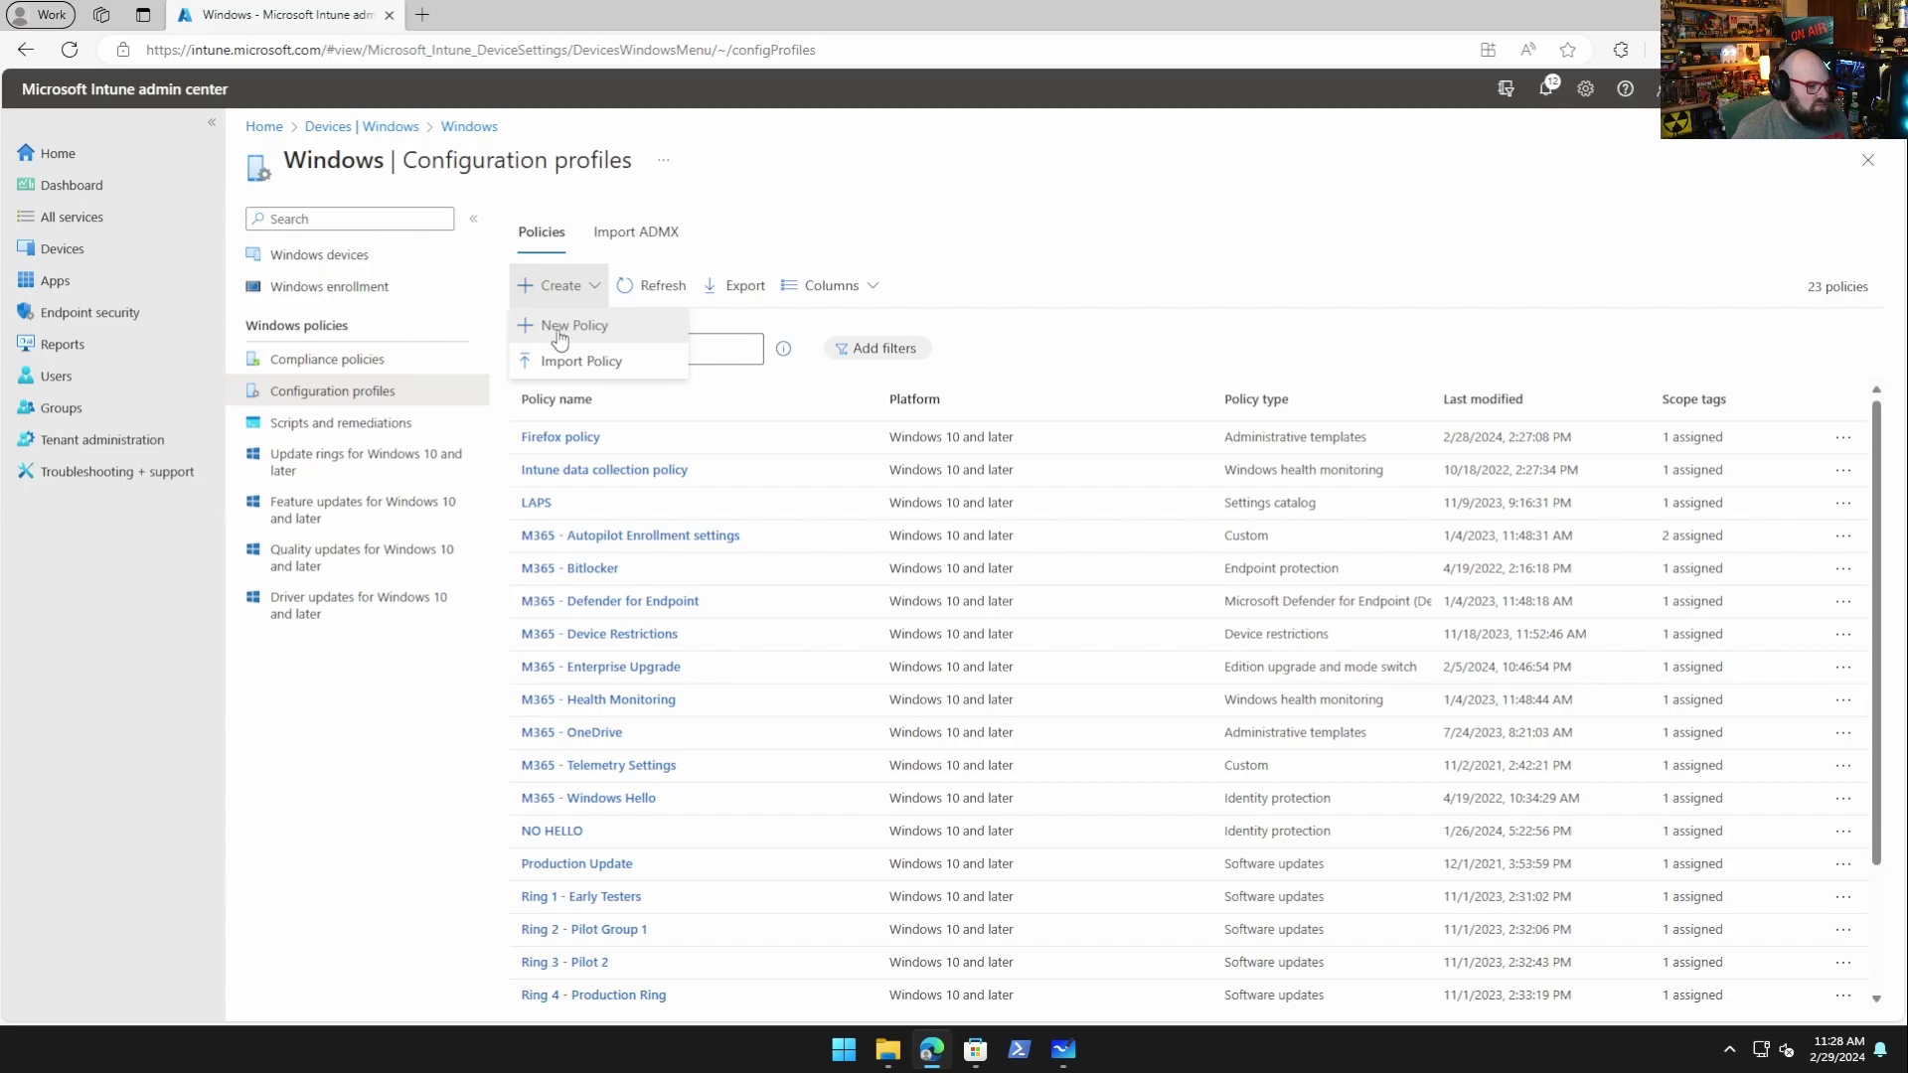
left_click(558, 330)
left_click(1478, 227)
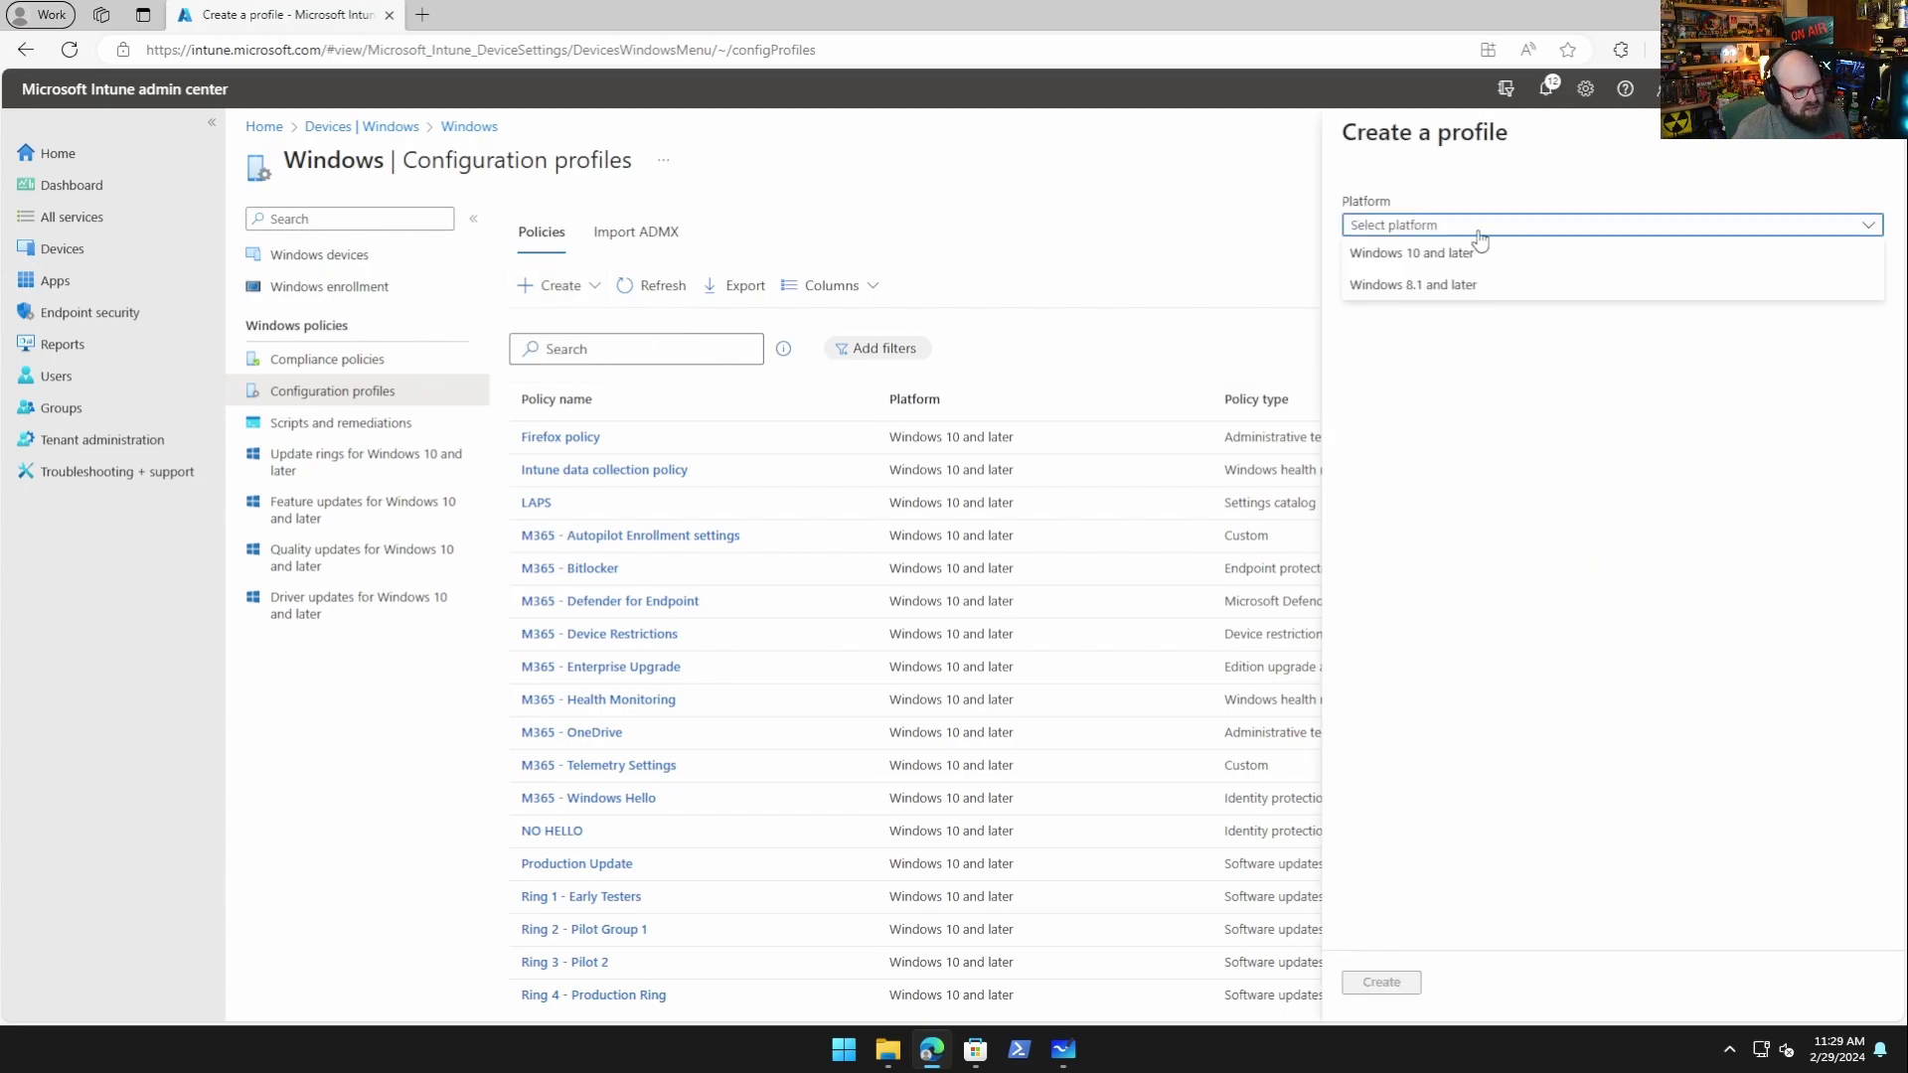
left_click(1470, 254)
left_click(1465, 289)
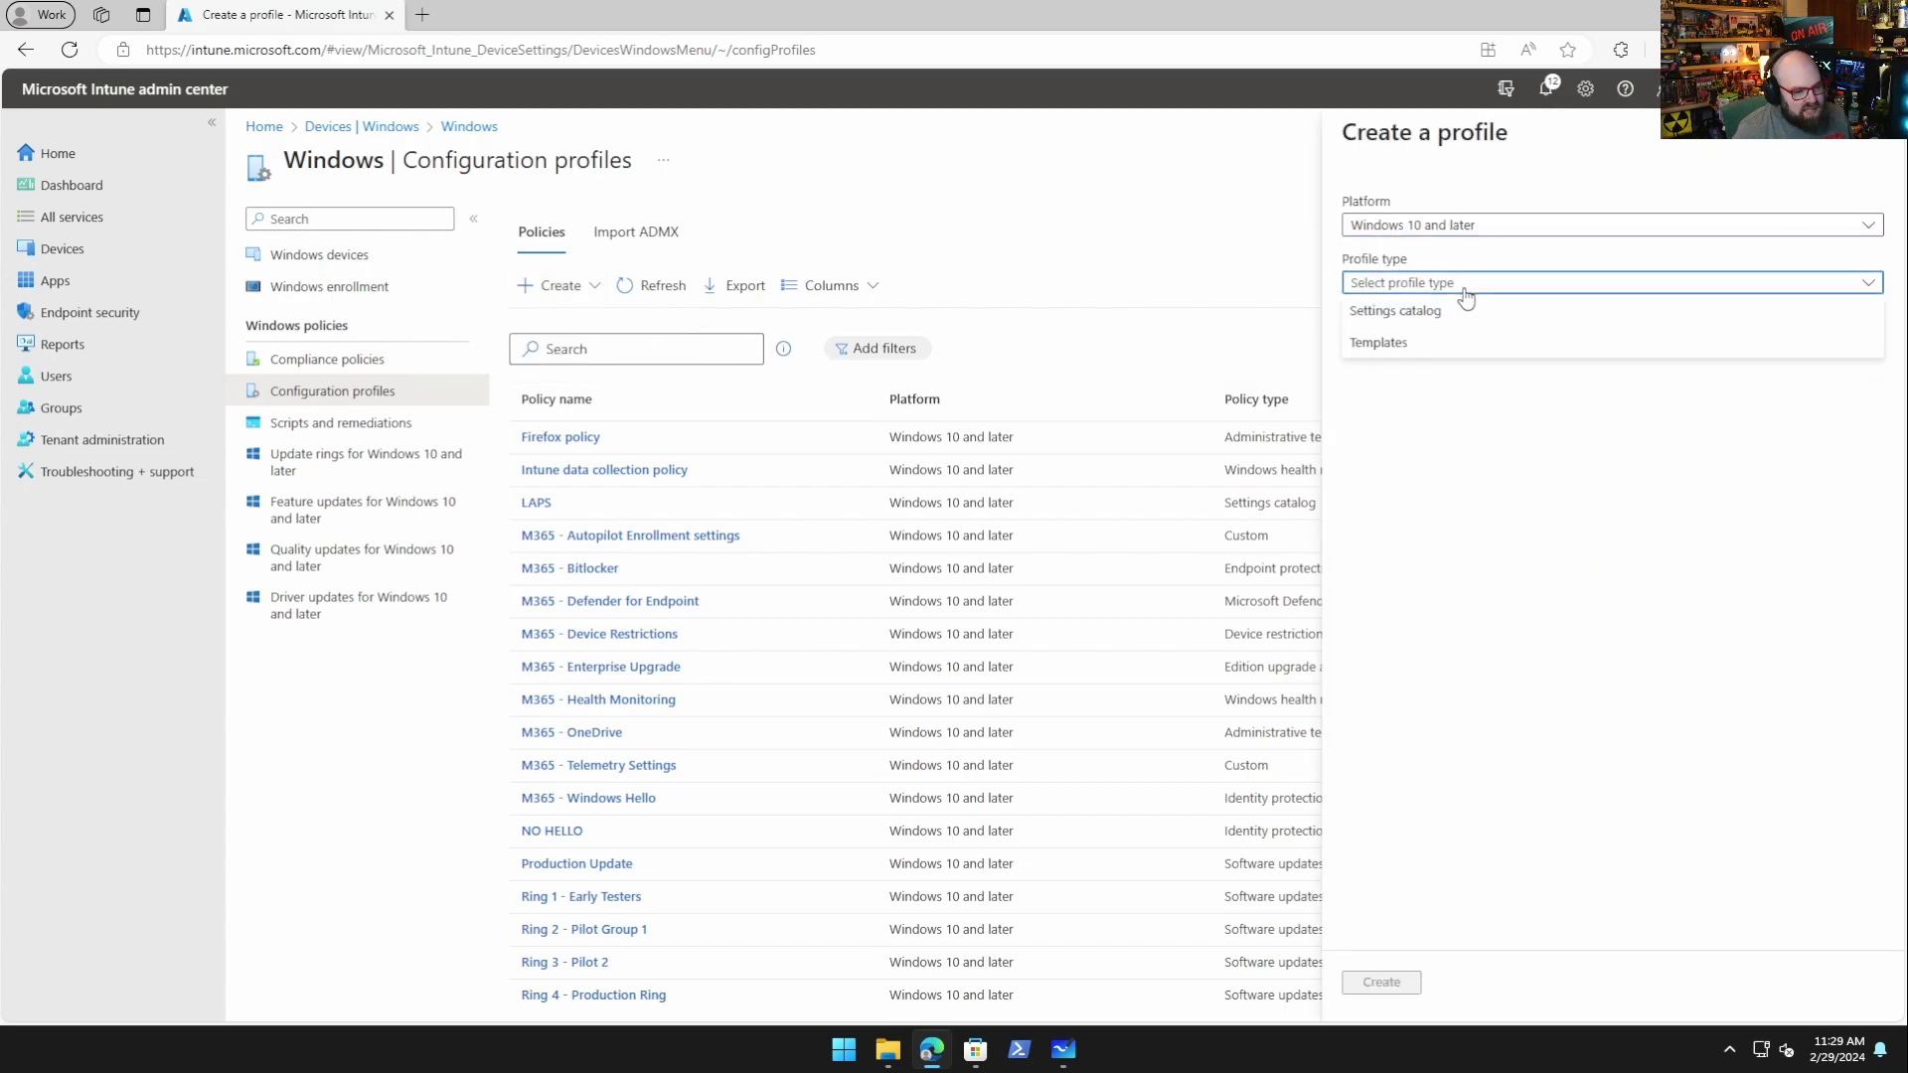
left_click(1459, 342)
scroll(1421, 785, "down", 4)
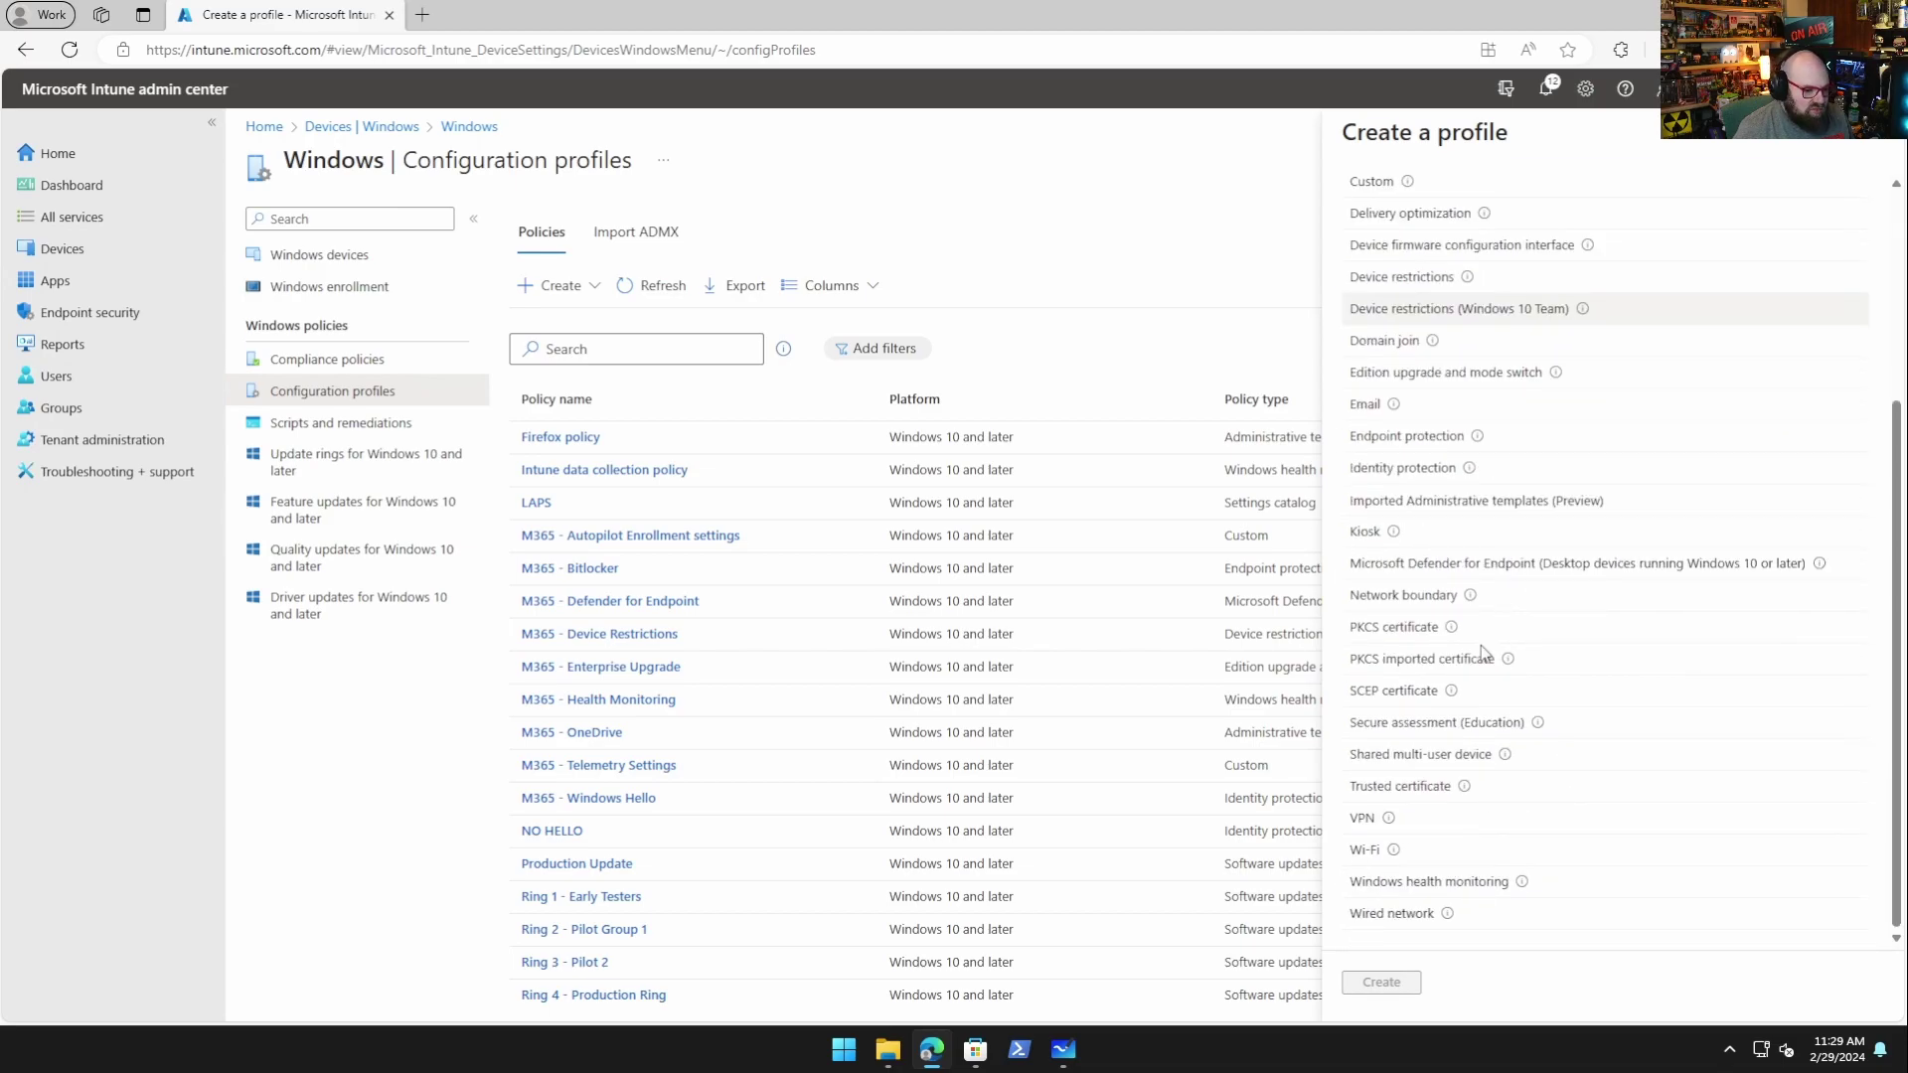
left_click(1416, 786)
left_click(1386, 984)
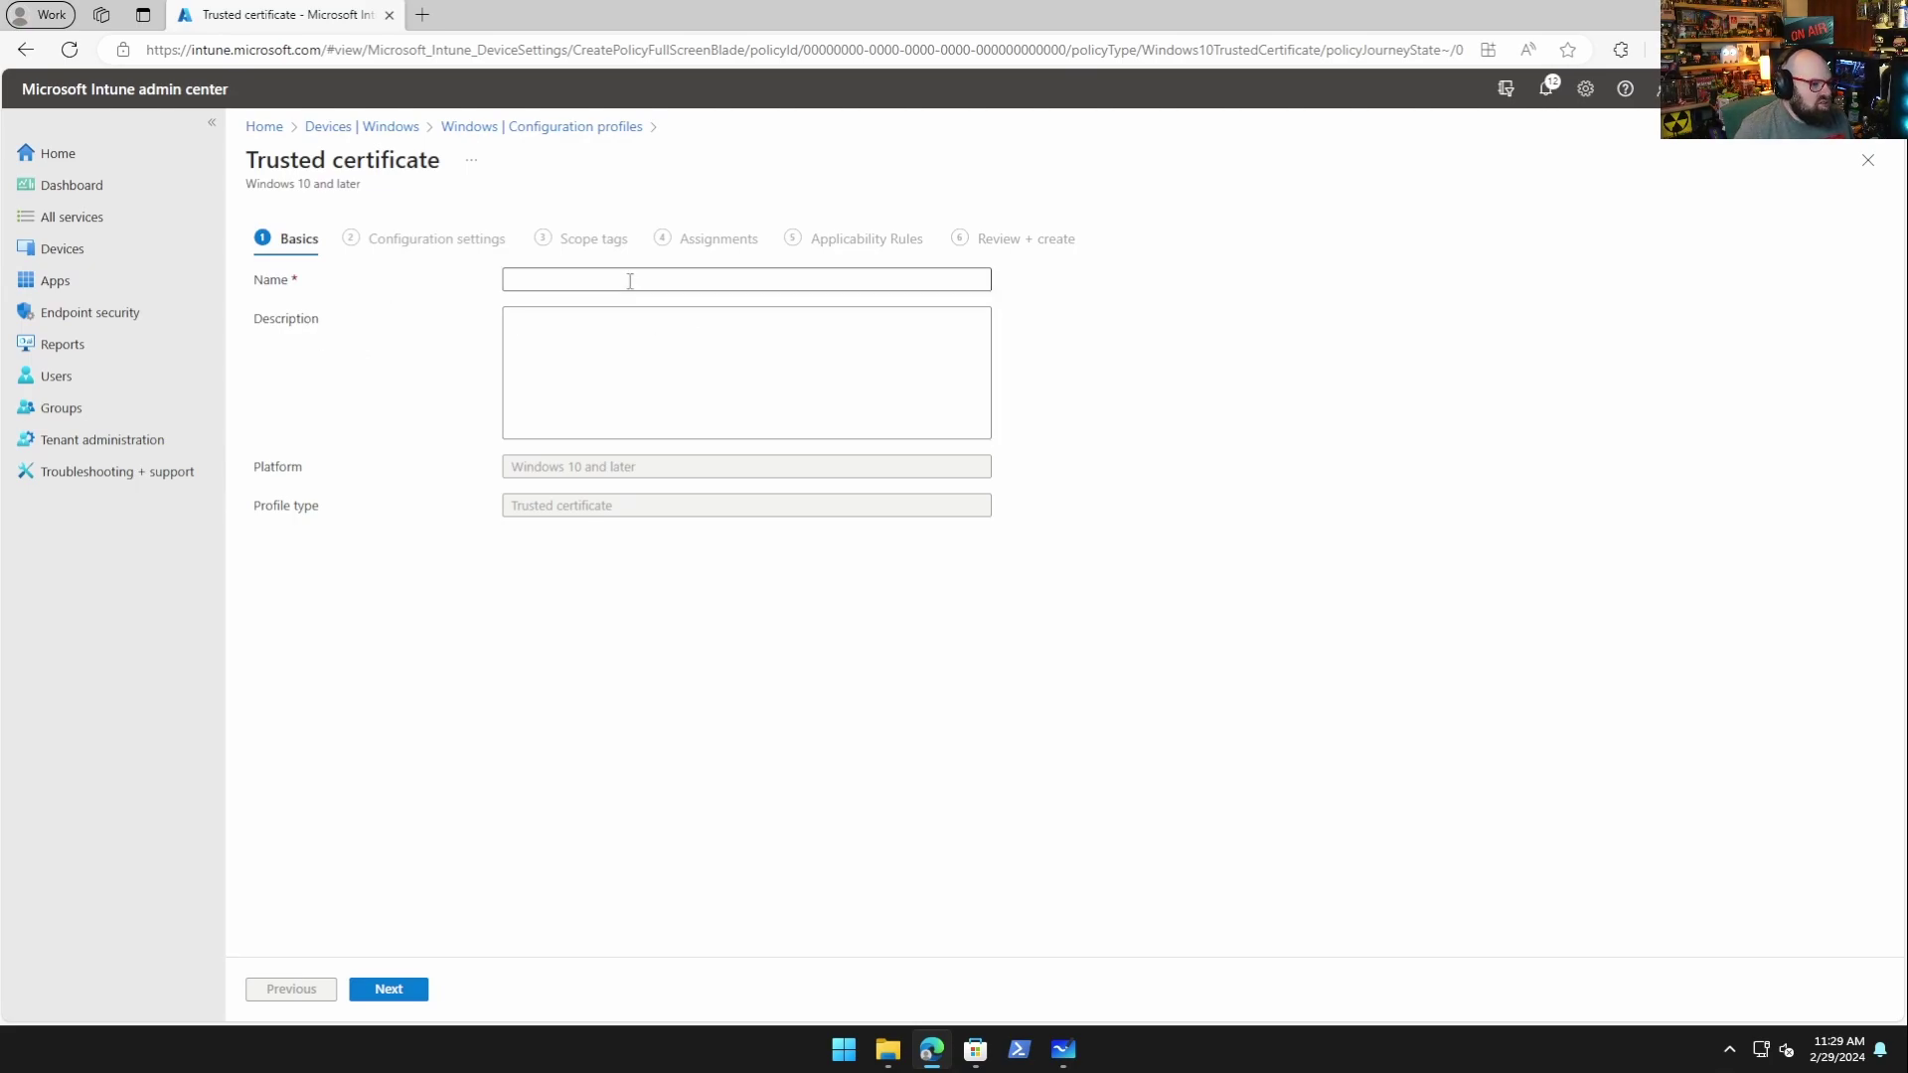
- Name the profile RUBIXDEV ROOT CA, describe it as "Root CA from Cloud PKI", and continue to the configuration settings
left_click(594, 273)
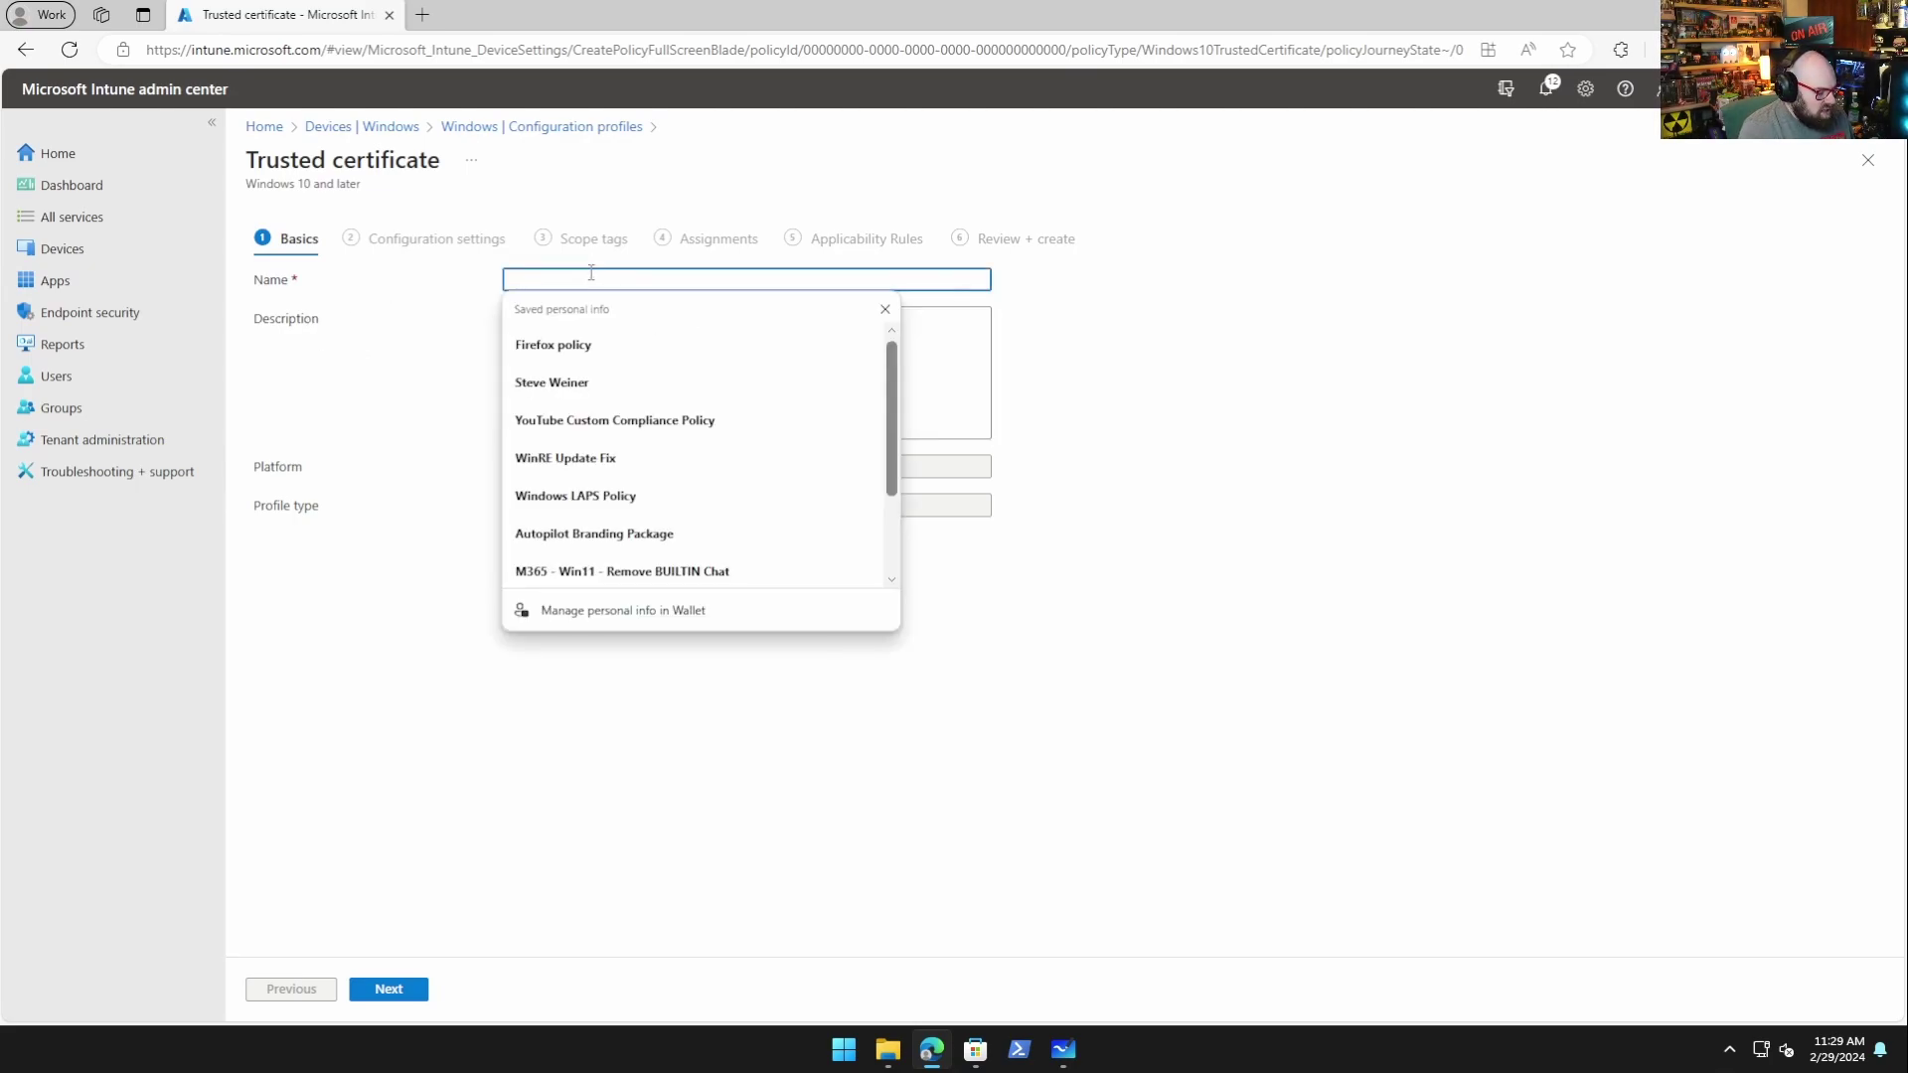
type("RUBIXDEV")
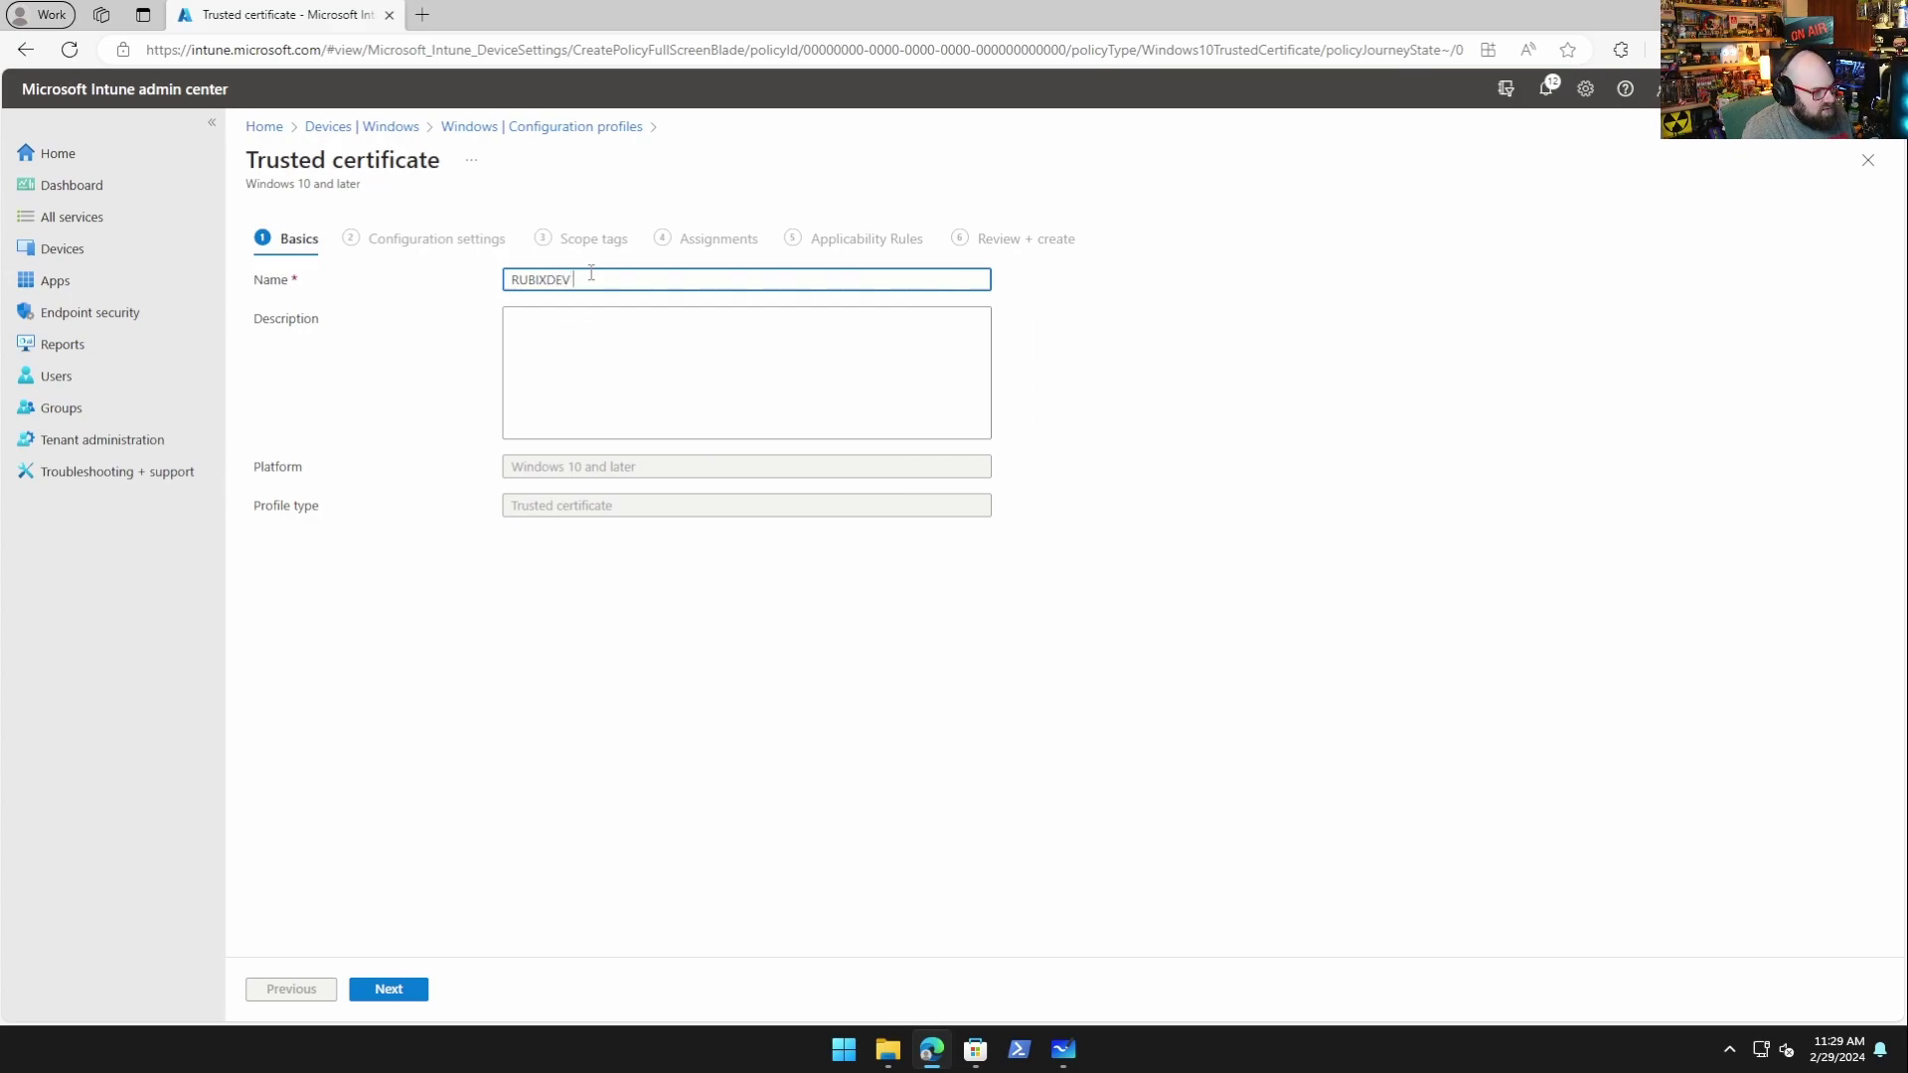
type(" ROOT CA")
left_click(374, 654)
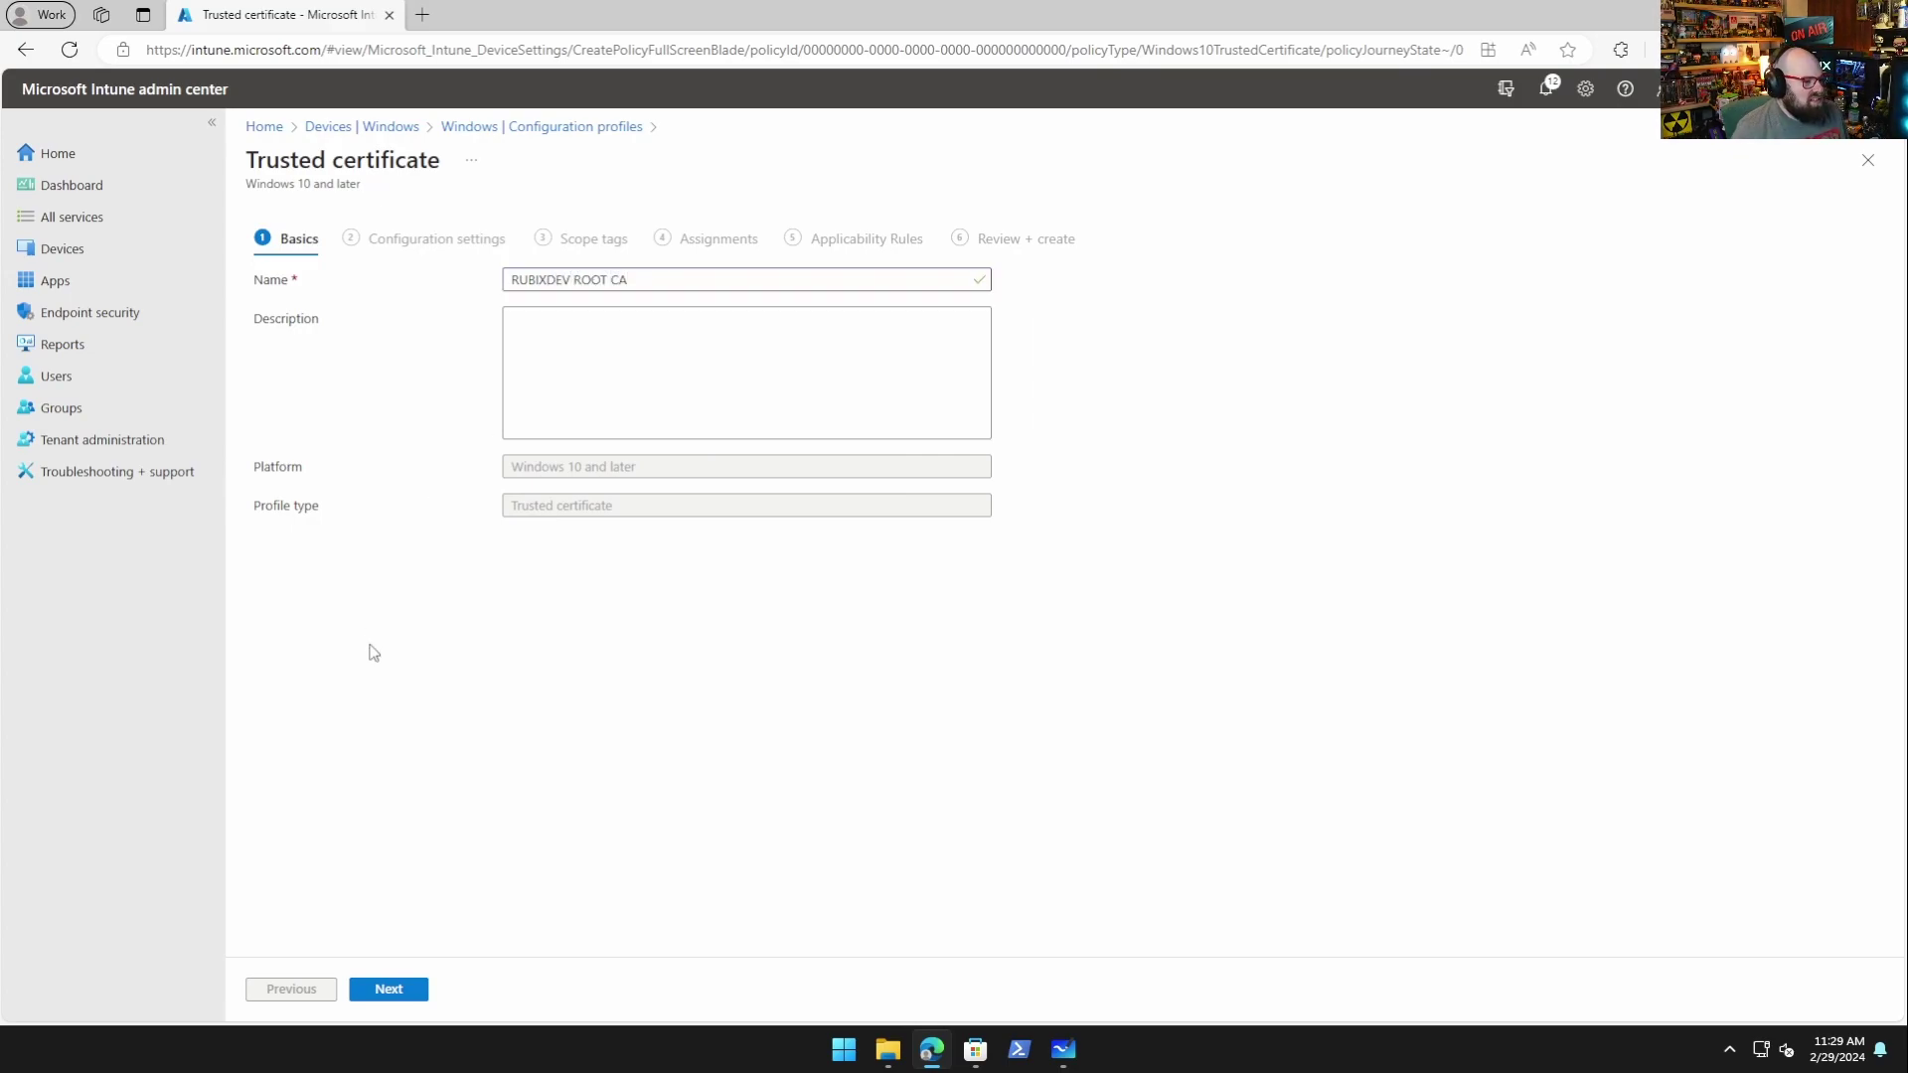
left_click(797, 331)
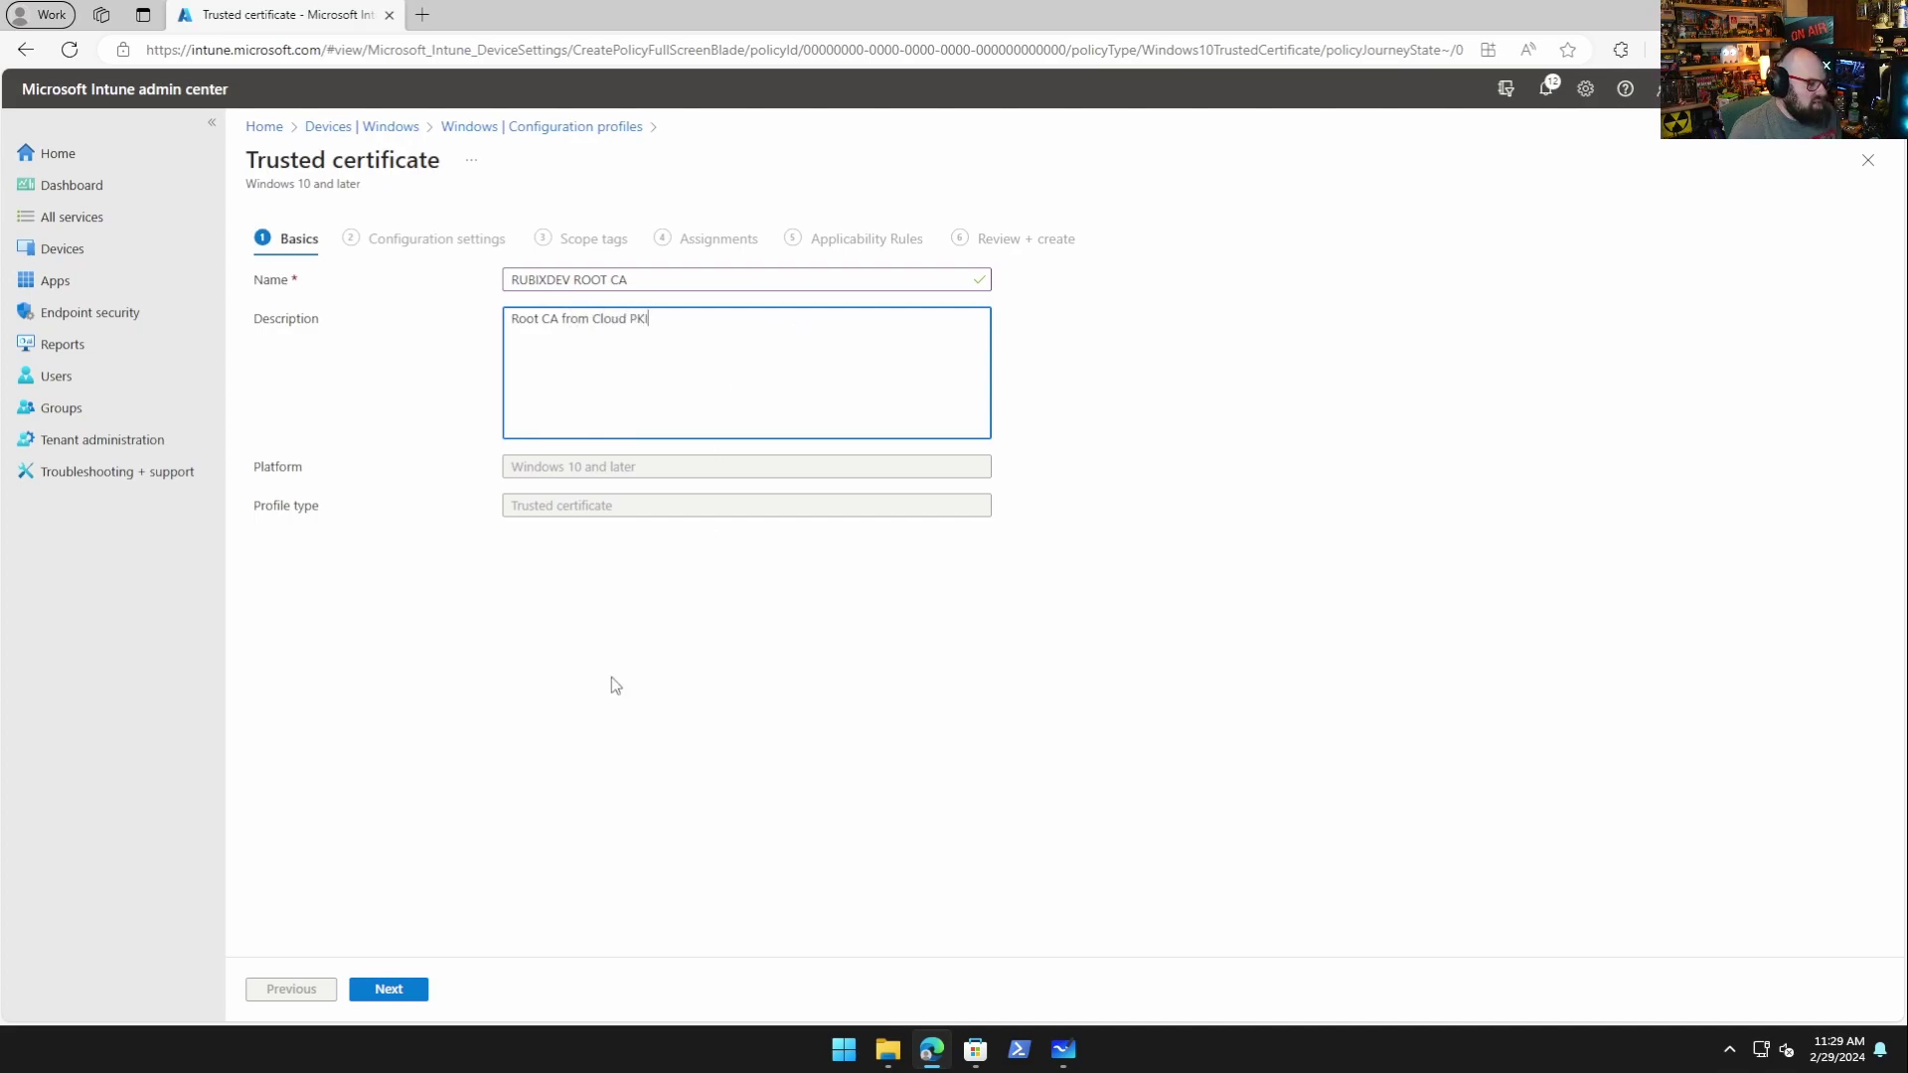
left_click(406, 993)
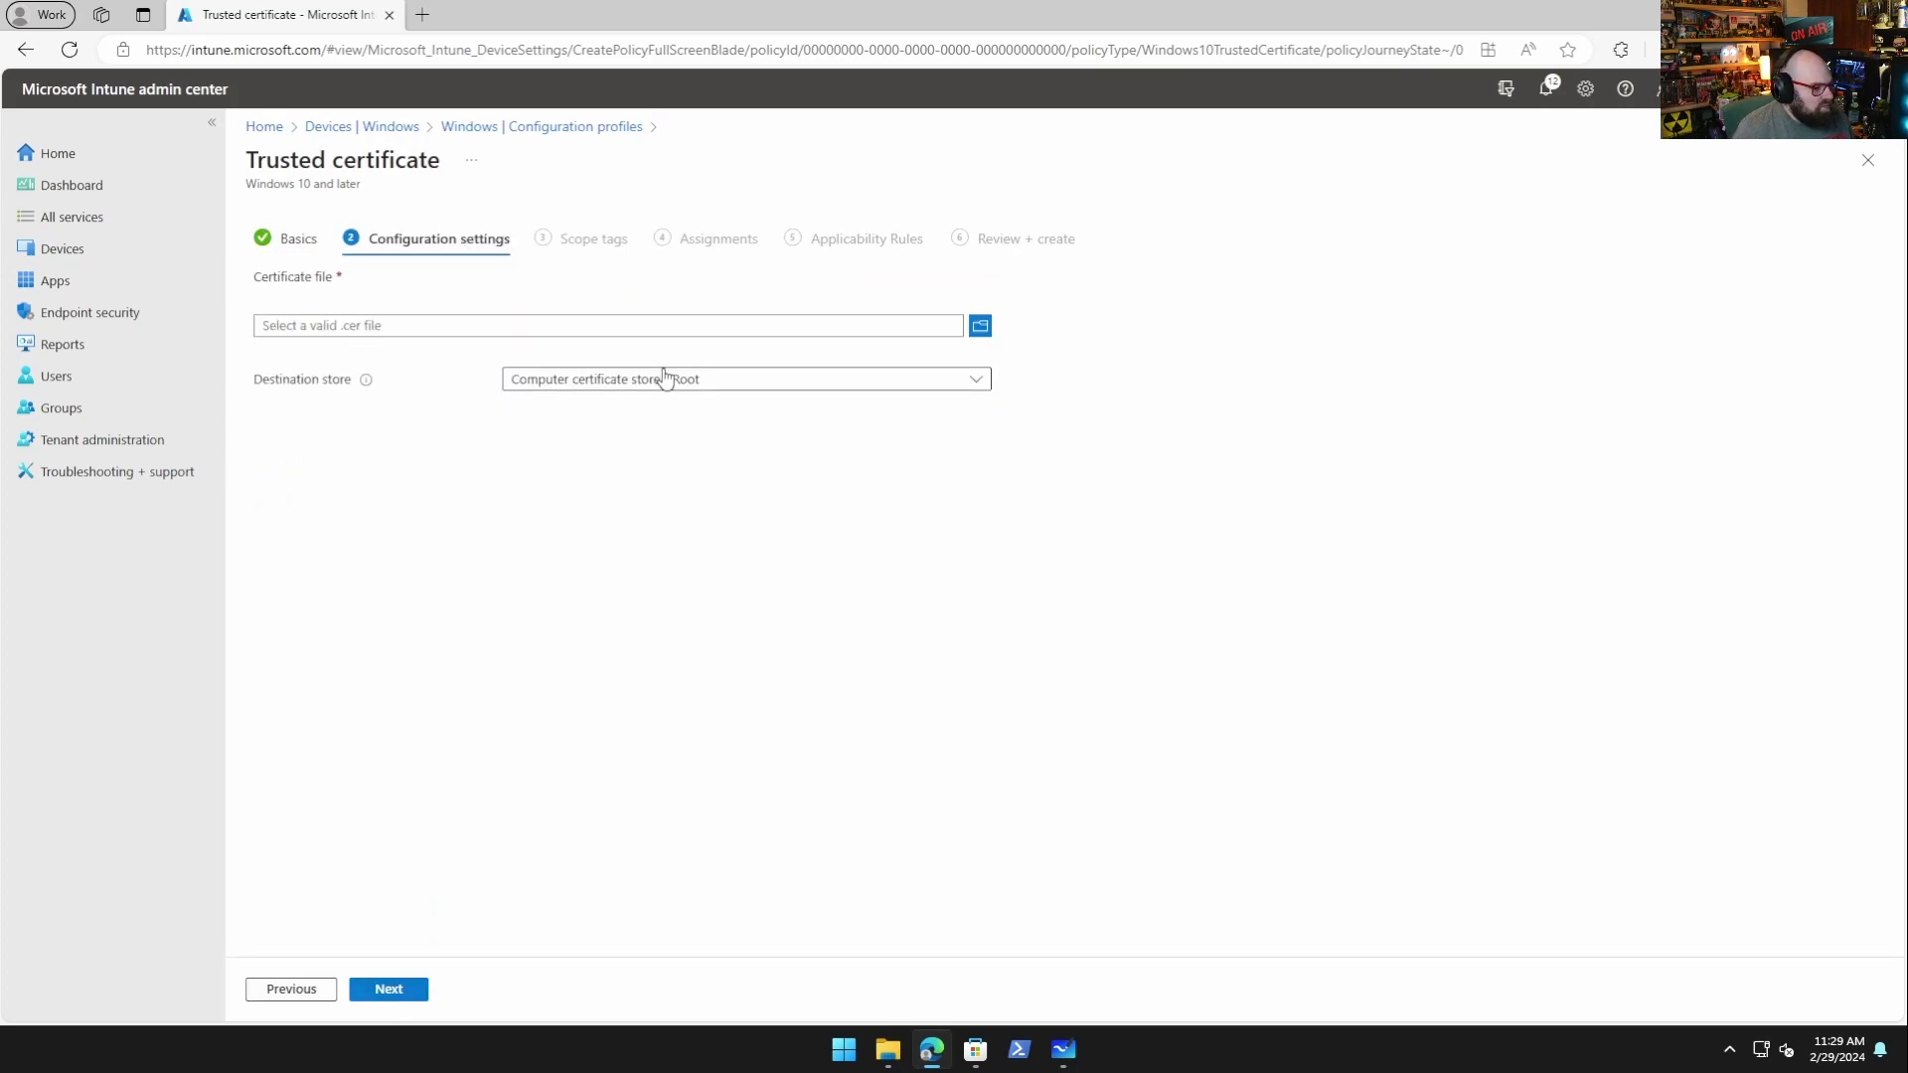
- Upload RubixDev Intune ROOT CA.cer from Downloads and set the destination store to Computer certificate store - Root
left_click(539, 326)
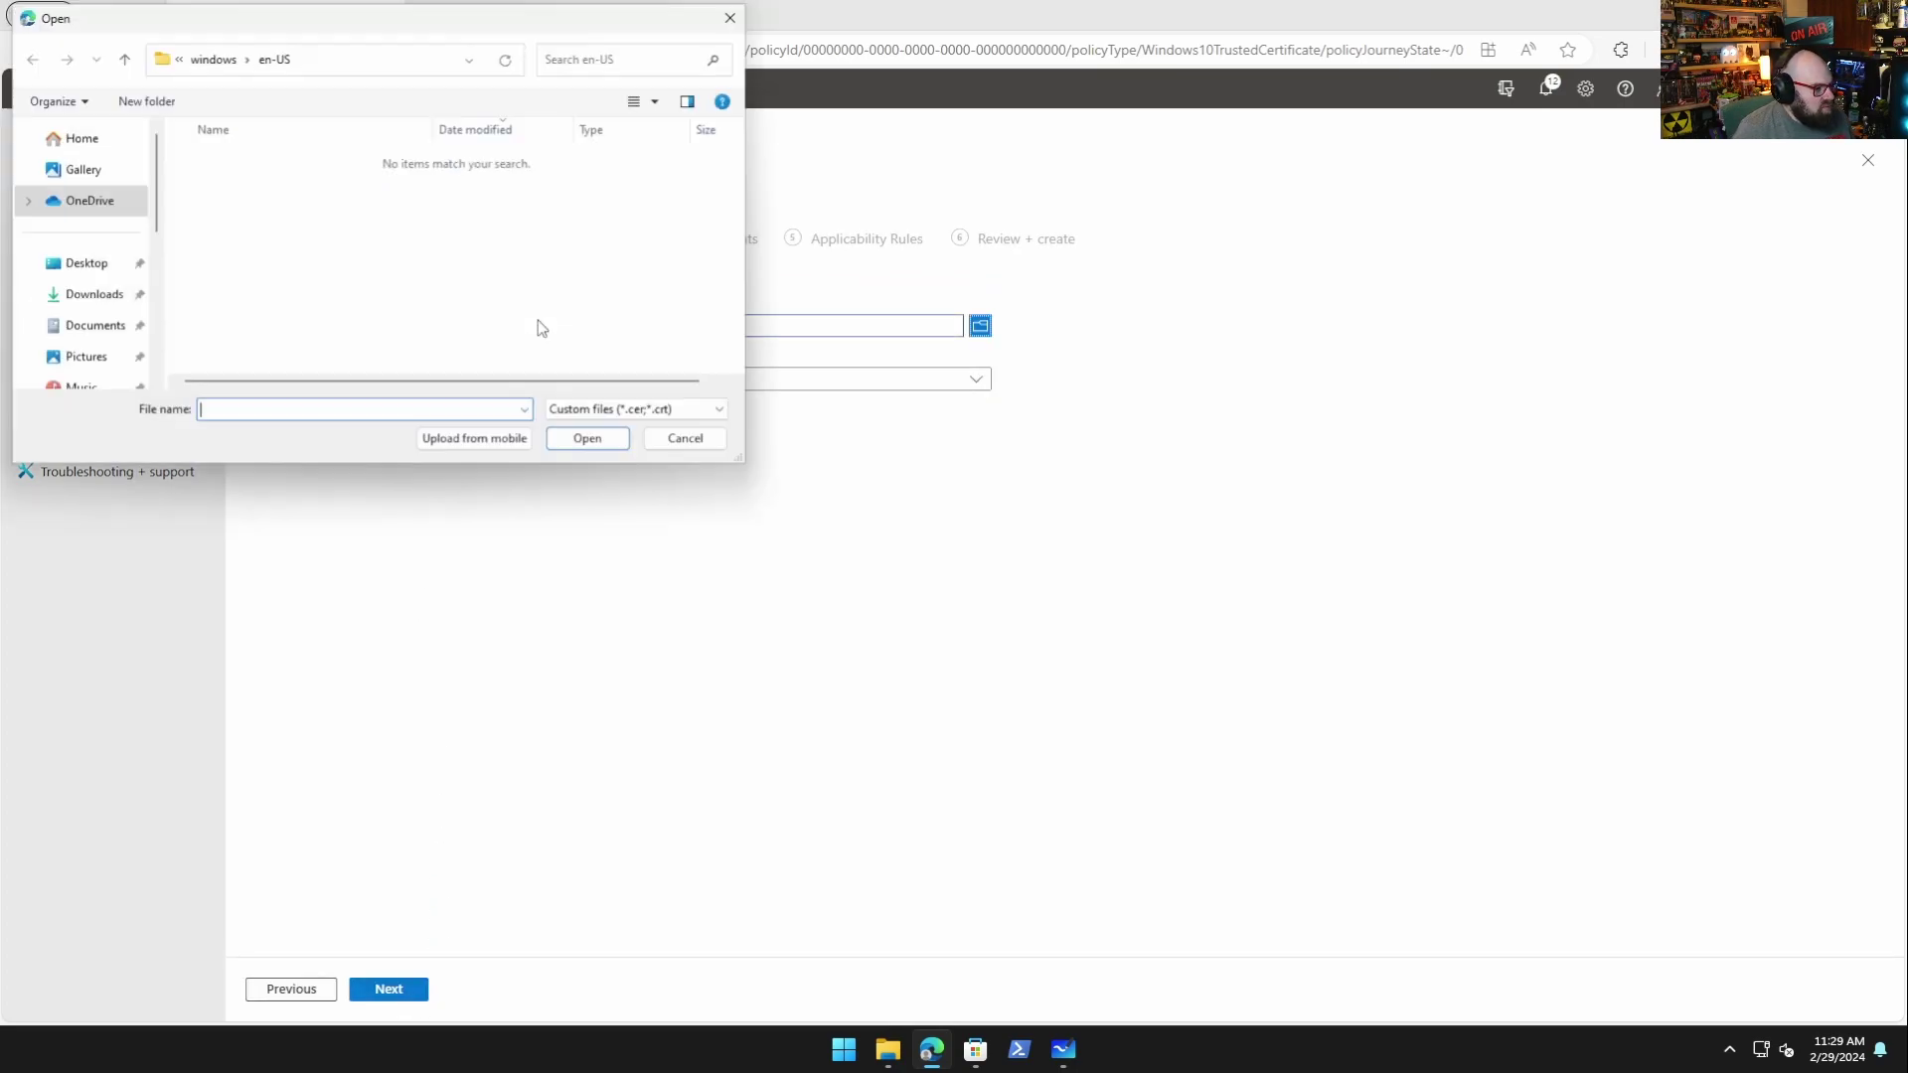
left_click(82, 296)
double_click(275, 188)
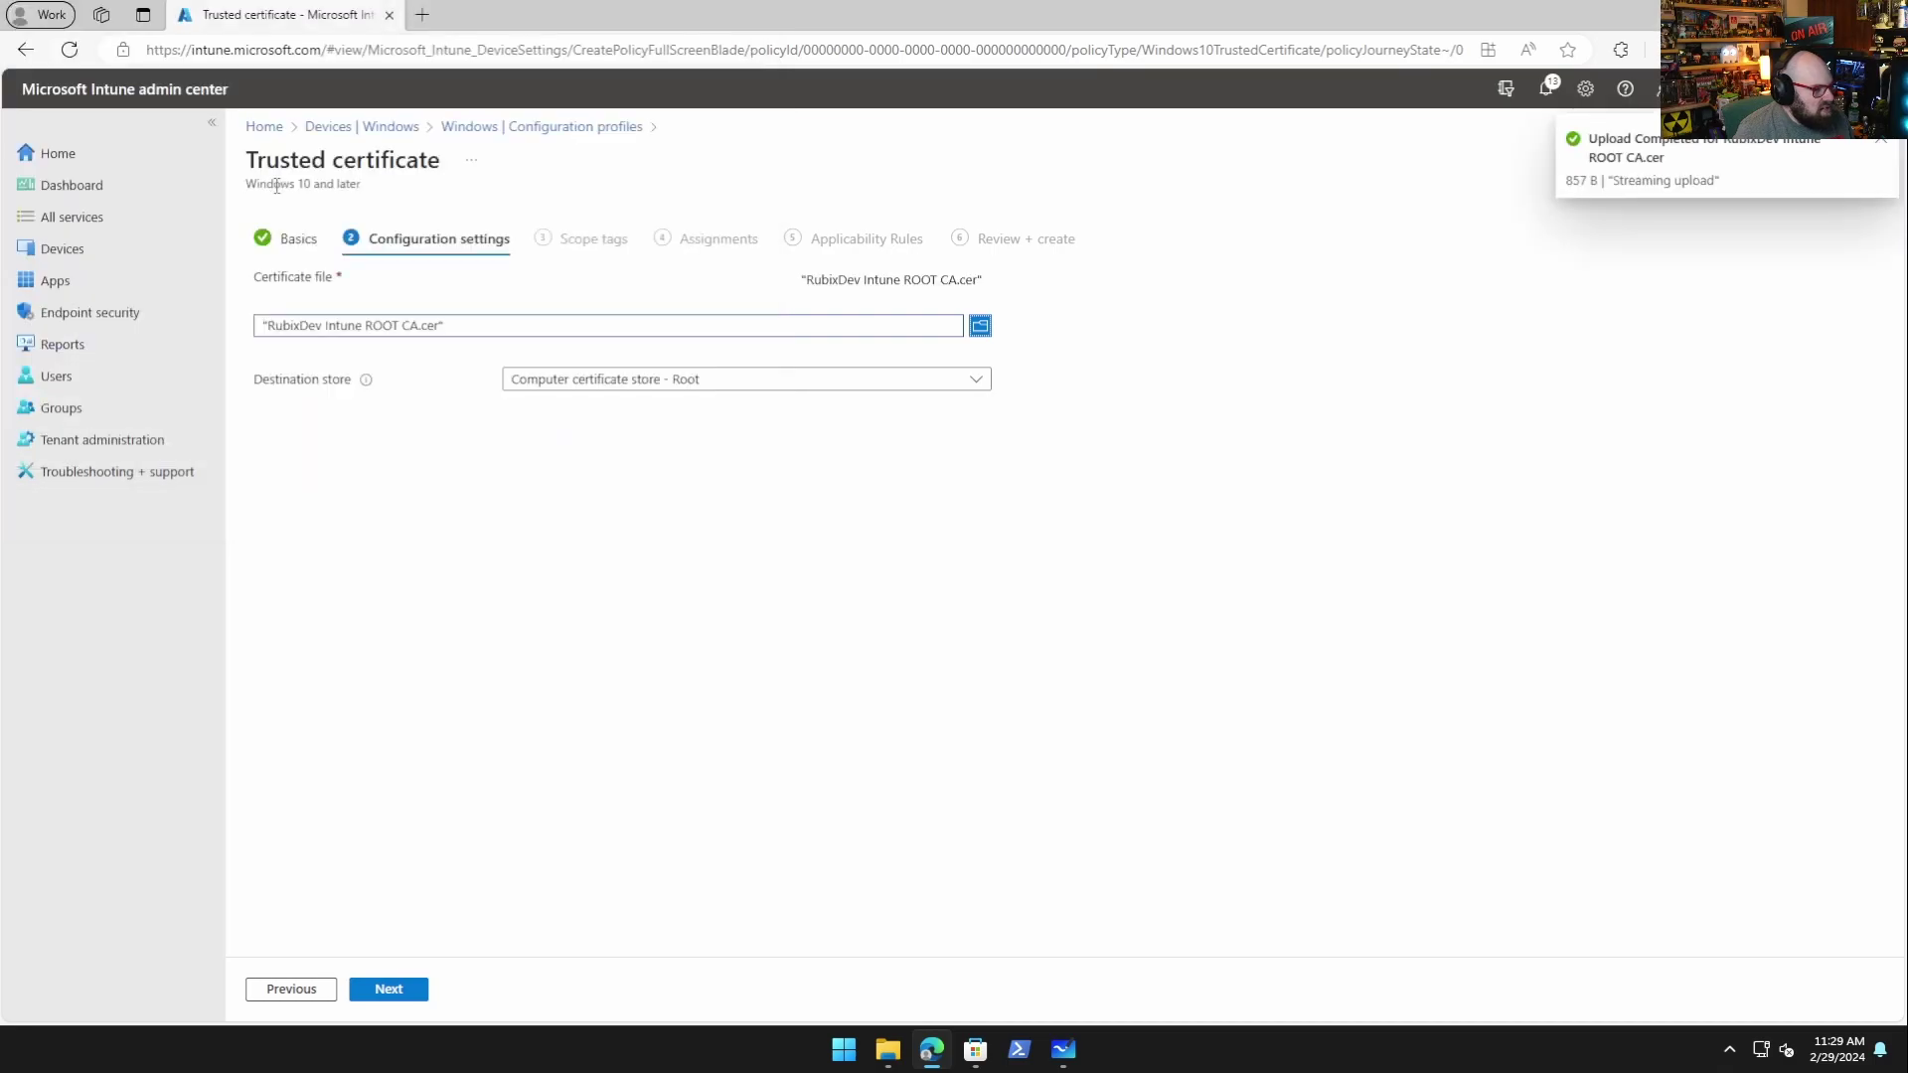
left_click(725, 383)
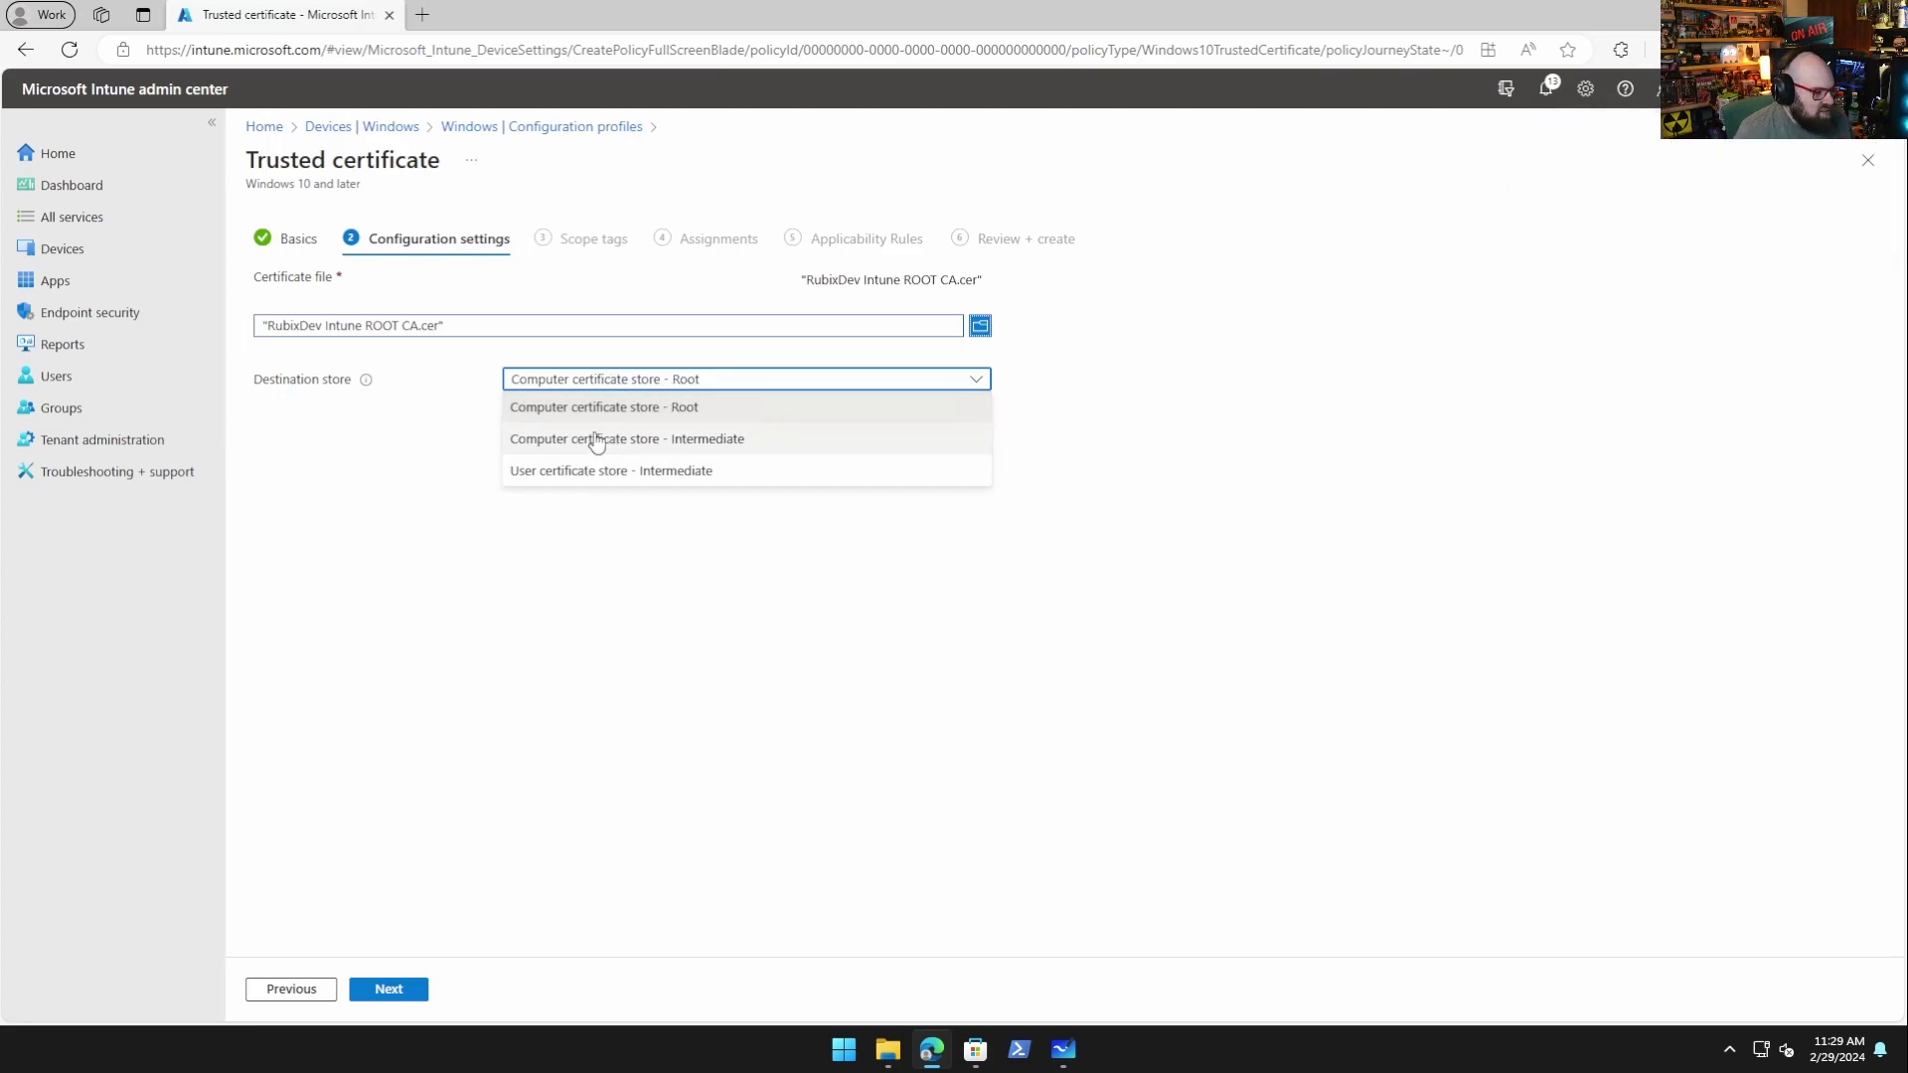
left_click(559, 406)
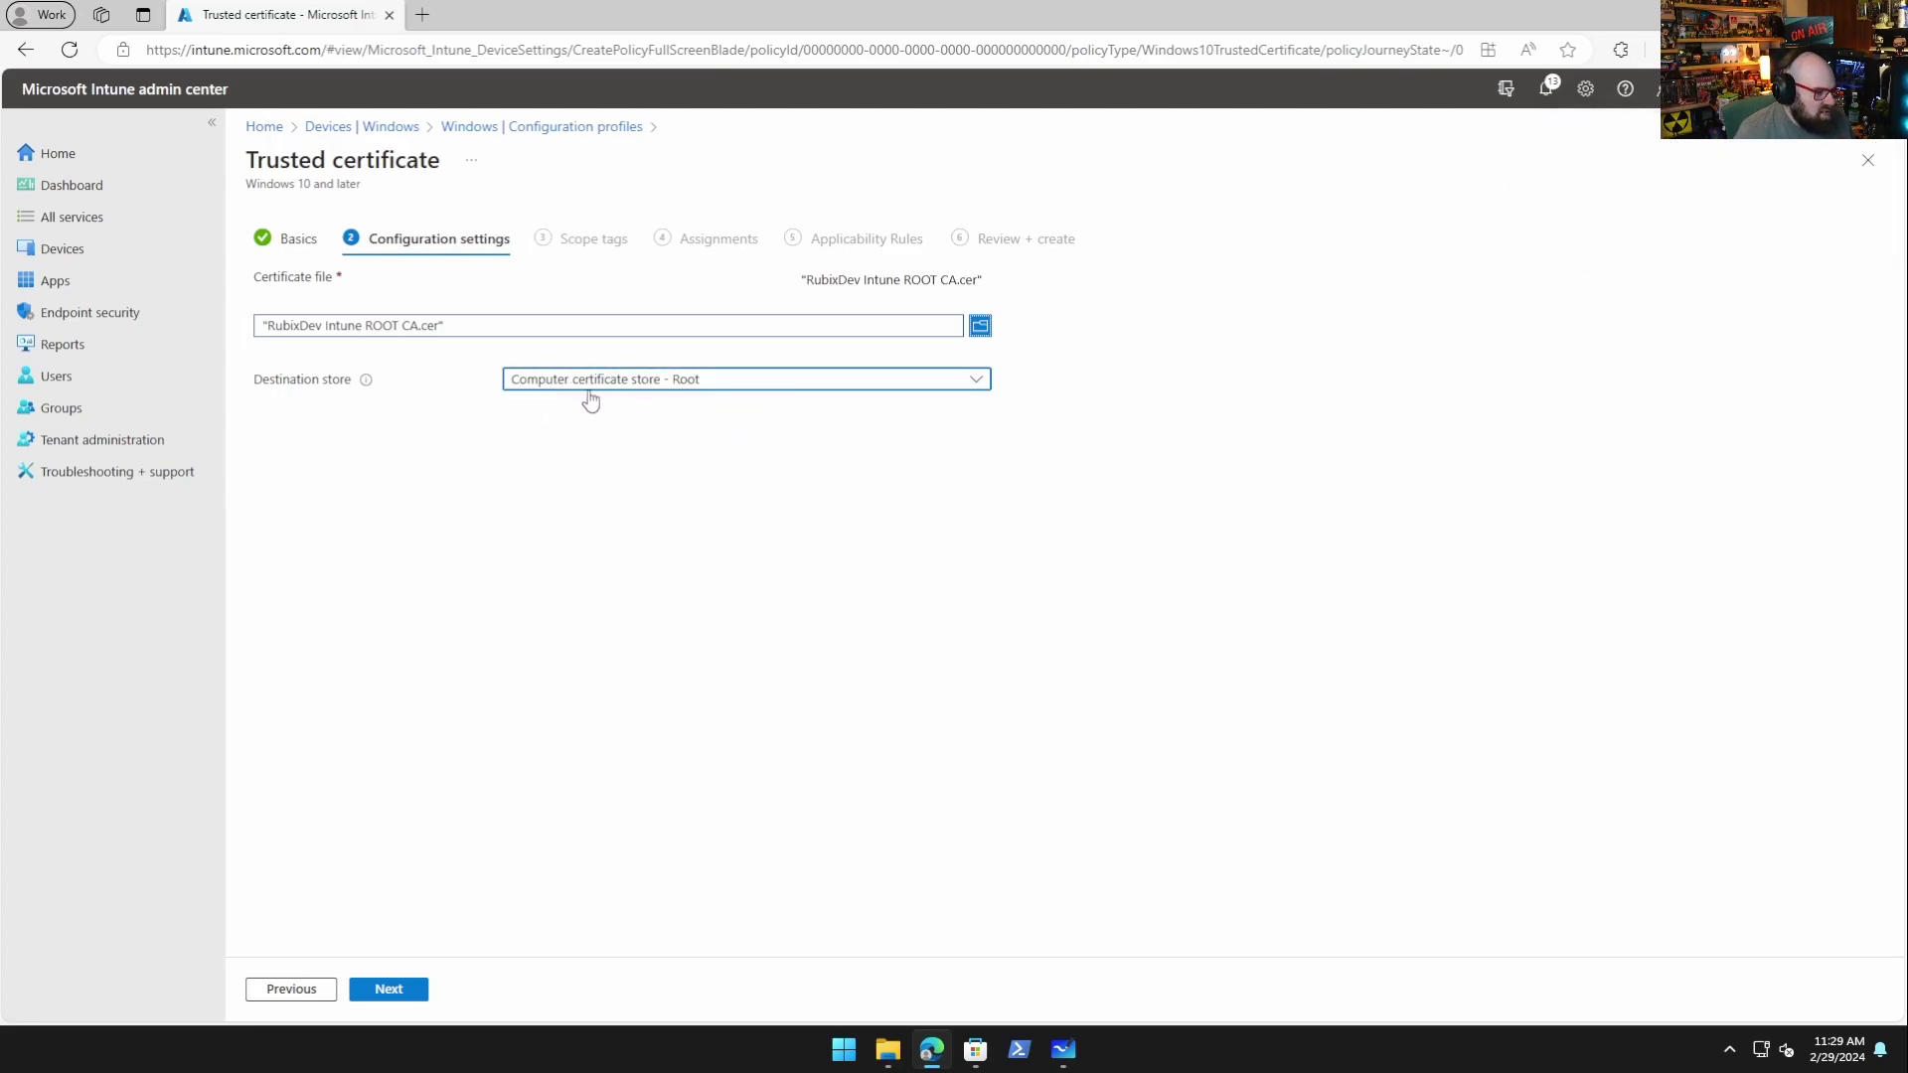
left_click(394, 992)
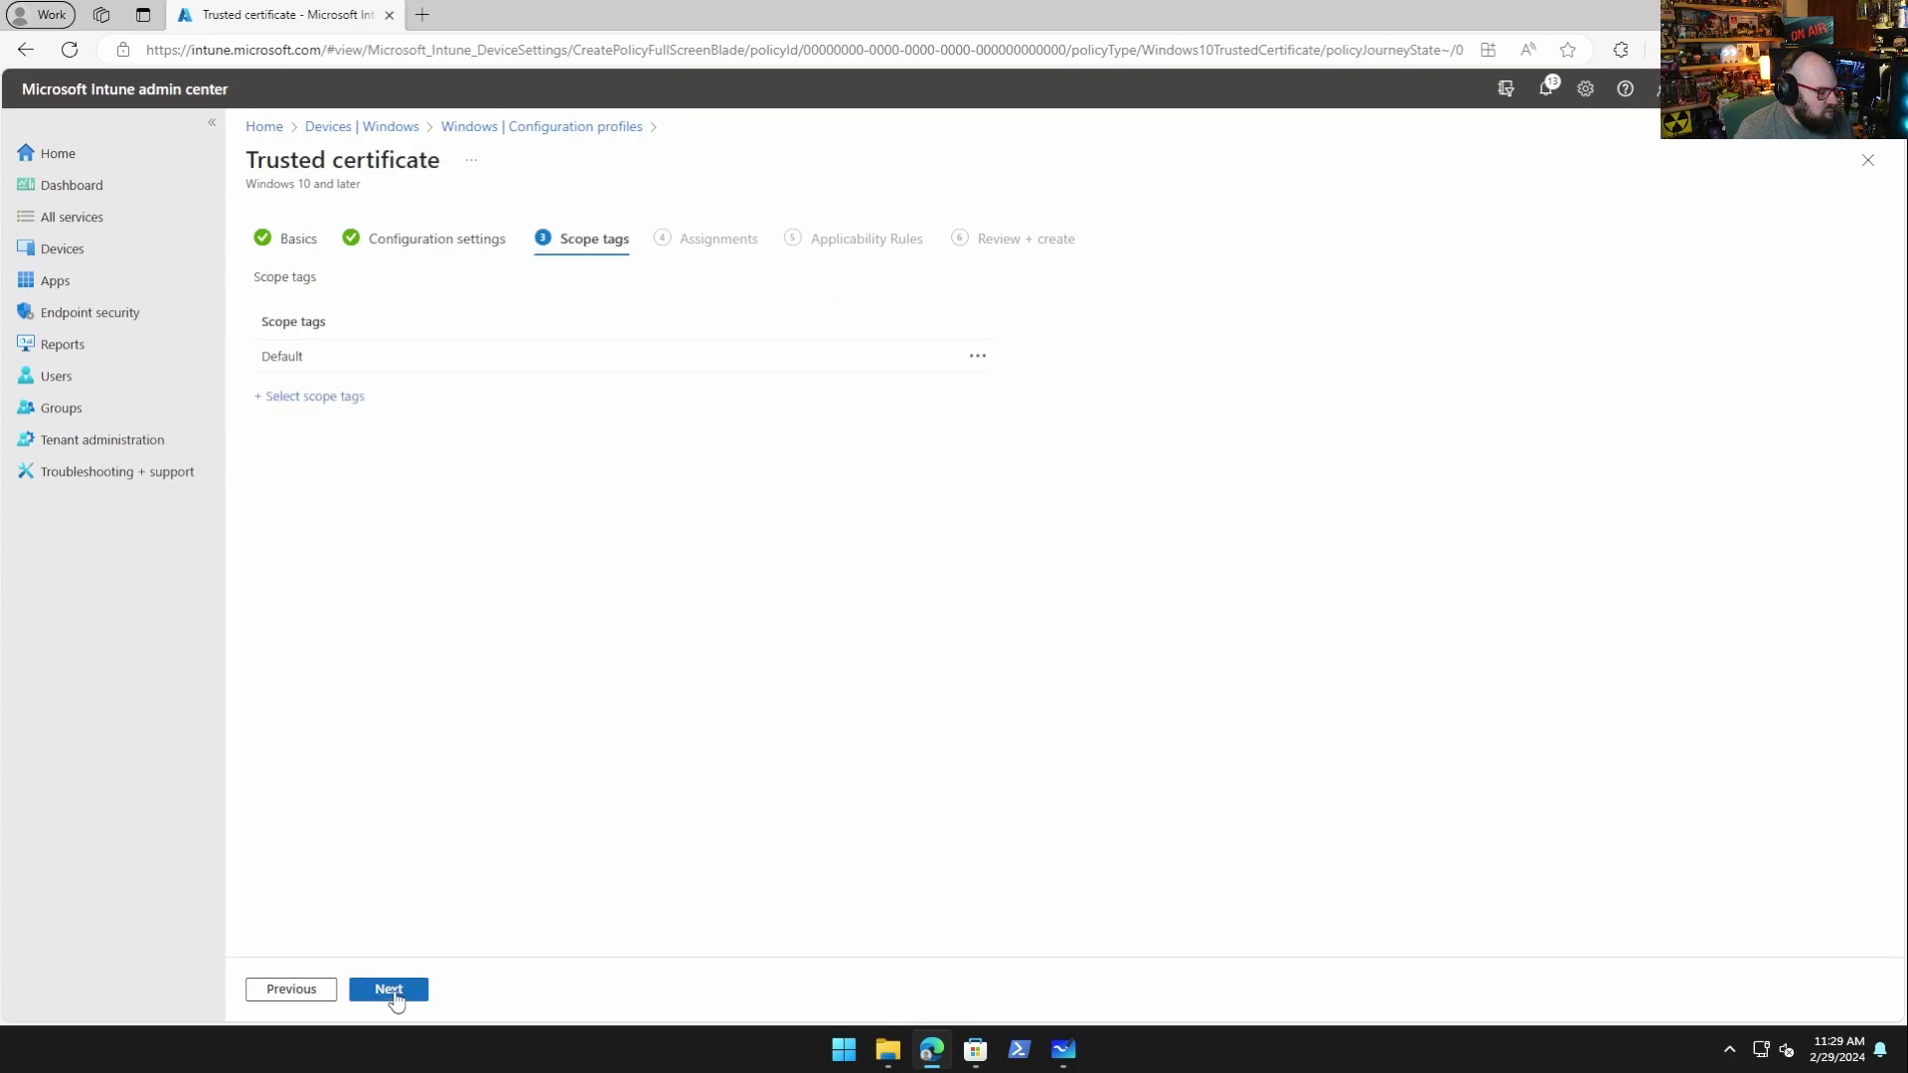
- Keep the Default scope tag, assign the trusted certificate profile to all devices, and create it without applicability rules
left_click(392, 992)
left_click(534, 318)
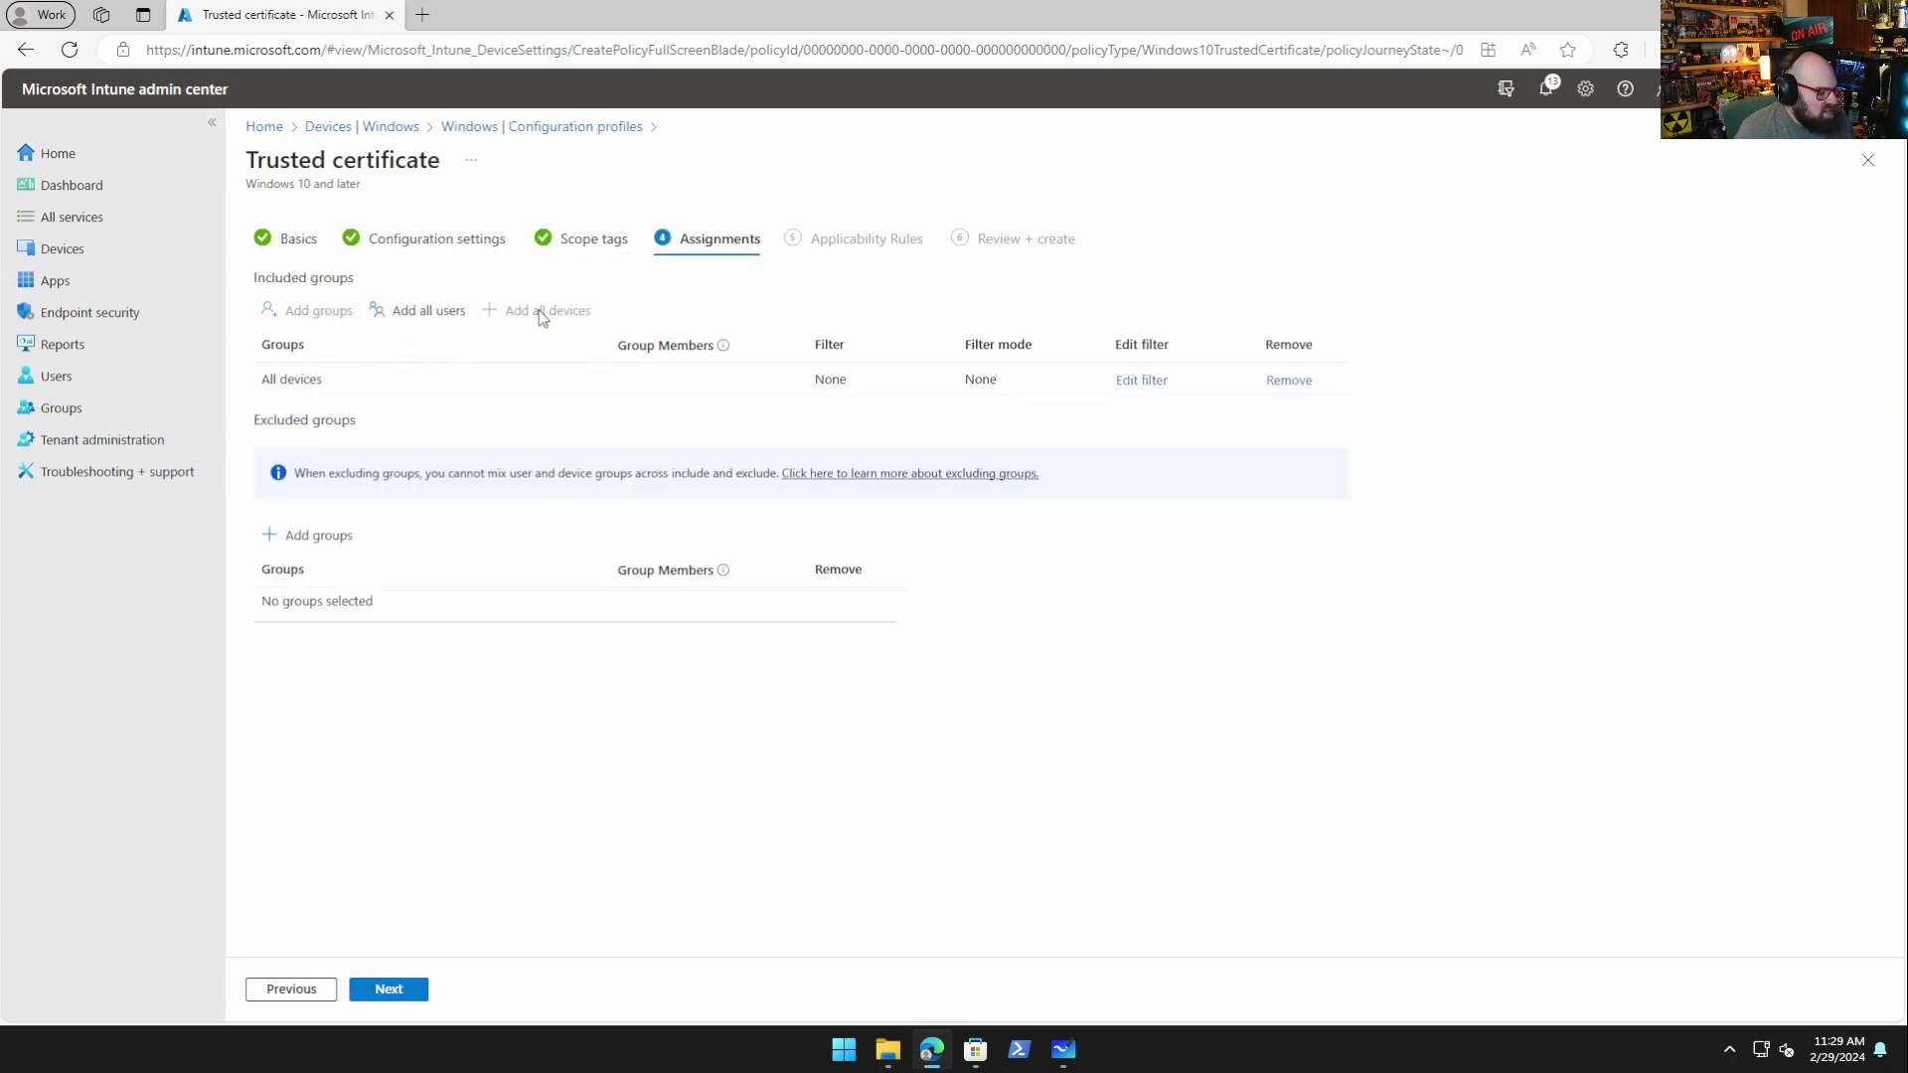
left_click(403, 996)
left_click(404, 996)
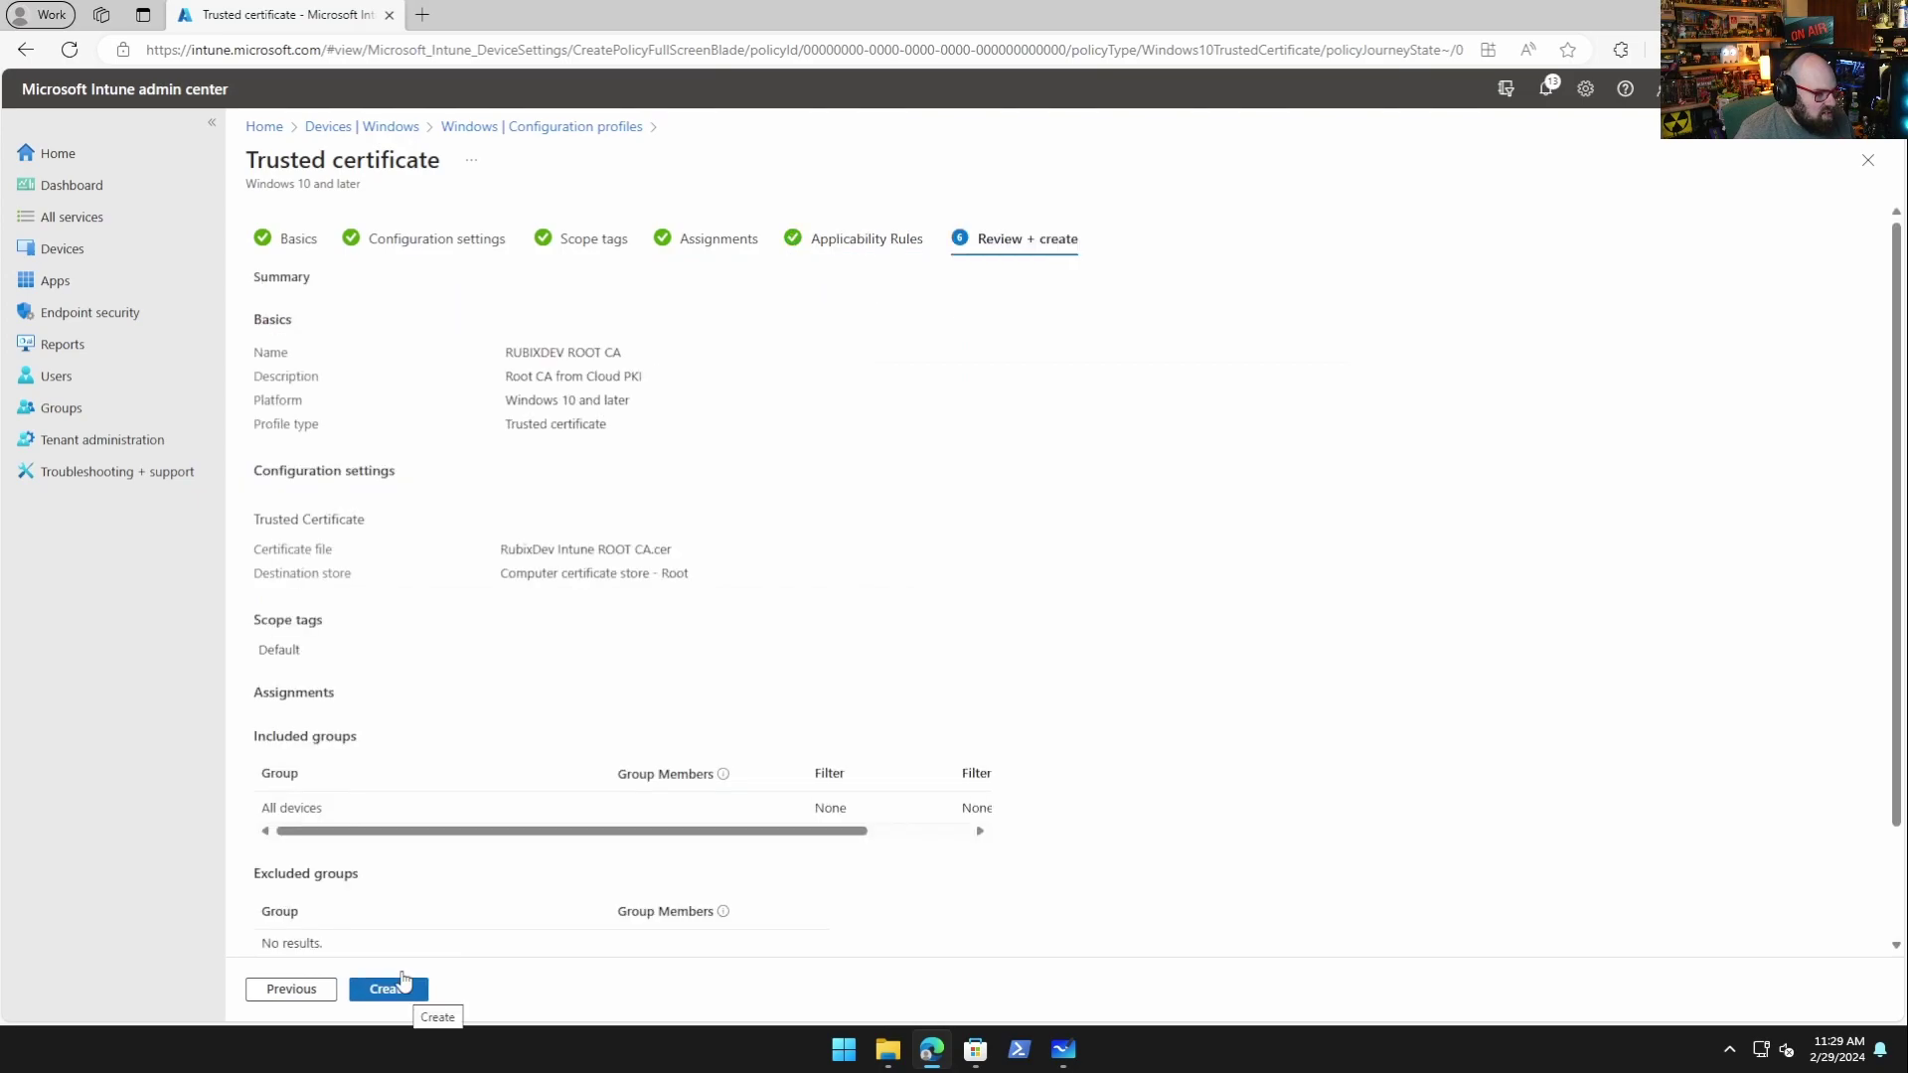
scroll(397, 732, "down", 2)
left_click(415, 998)
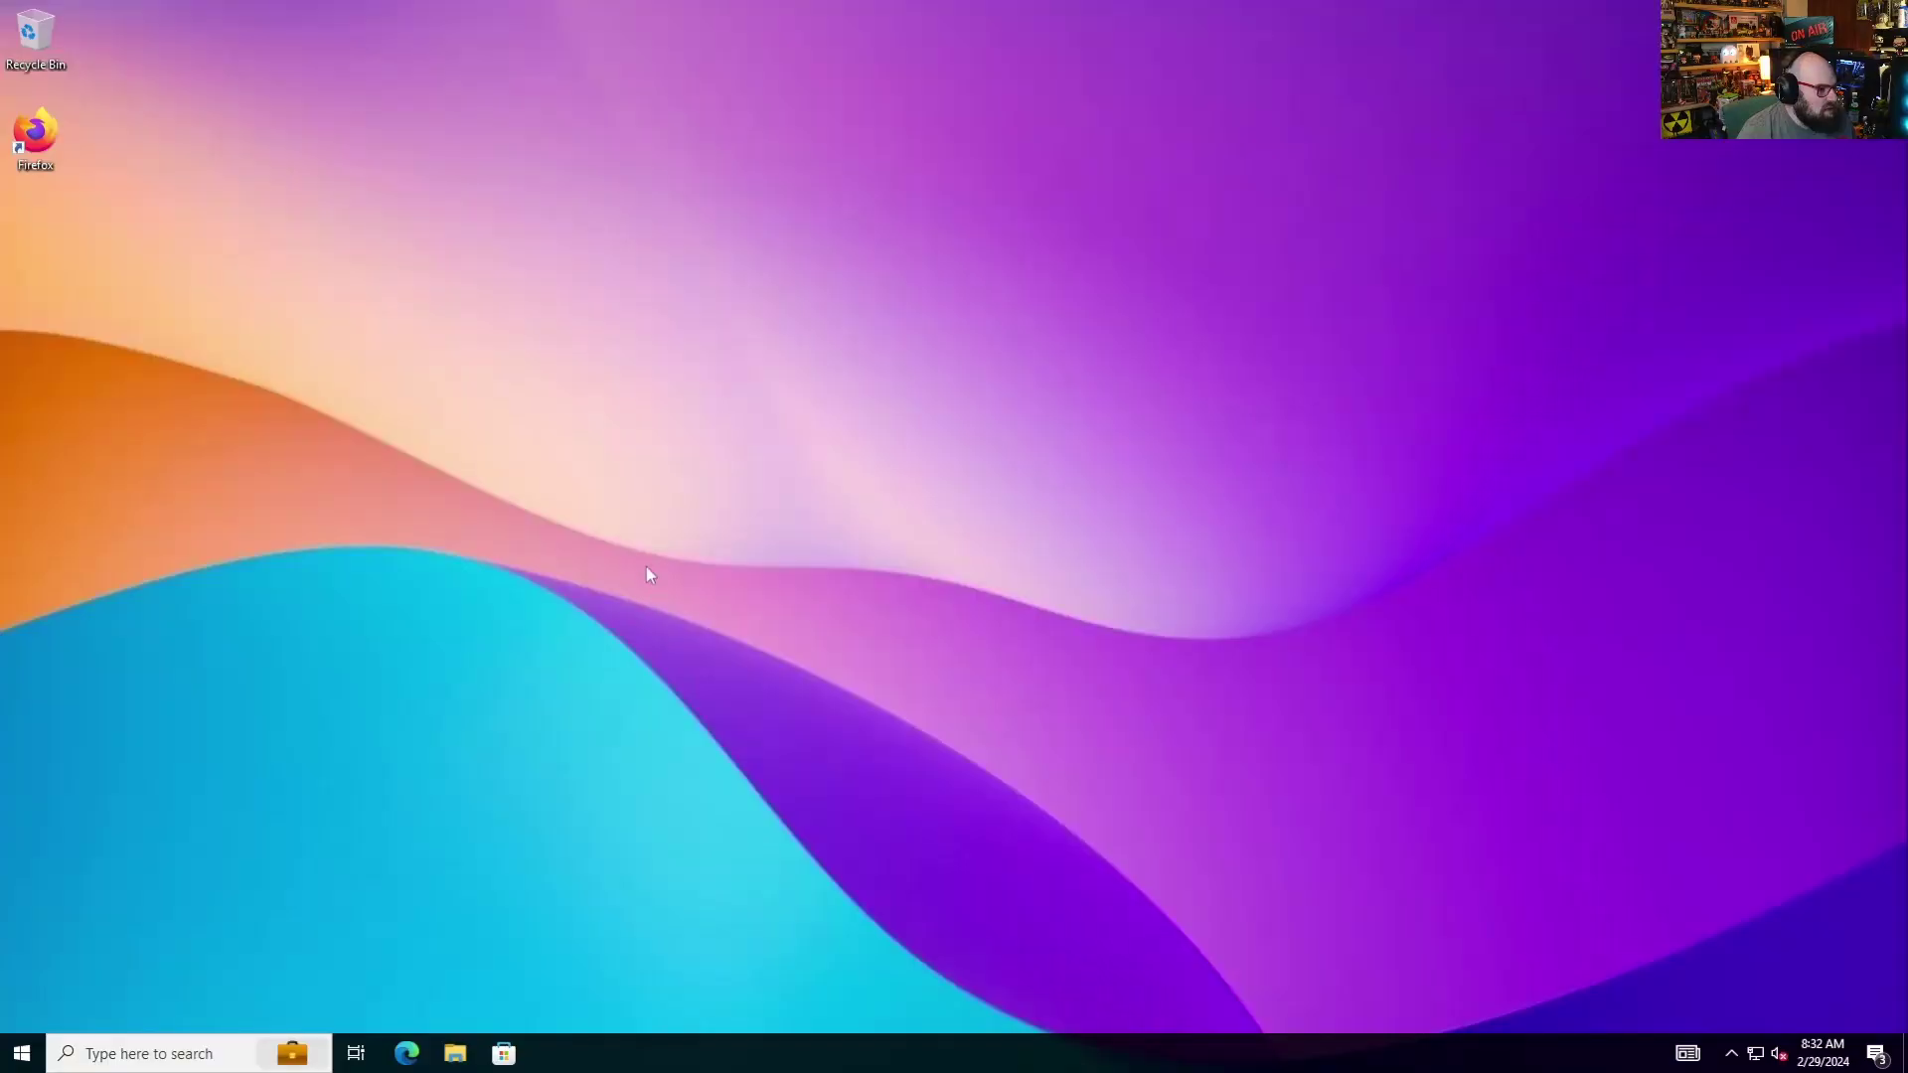
- Open the local computer certificate manager with elevated permission, and centre and enlarge its window on the Cloud PC desktop
left_click(33, 1066)
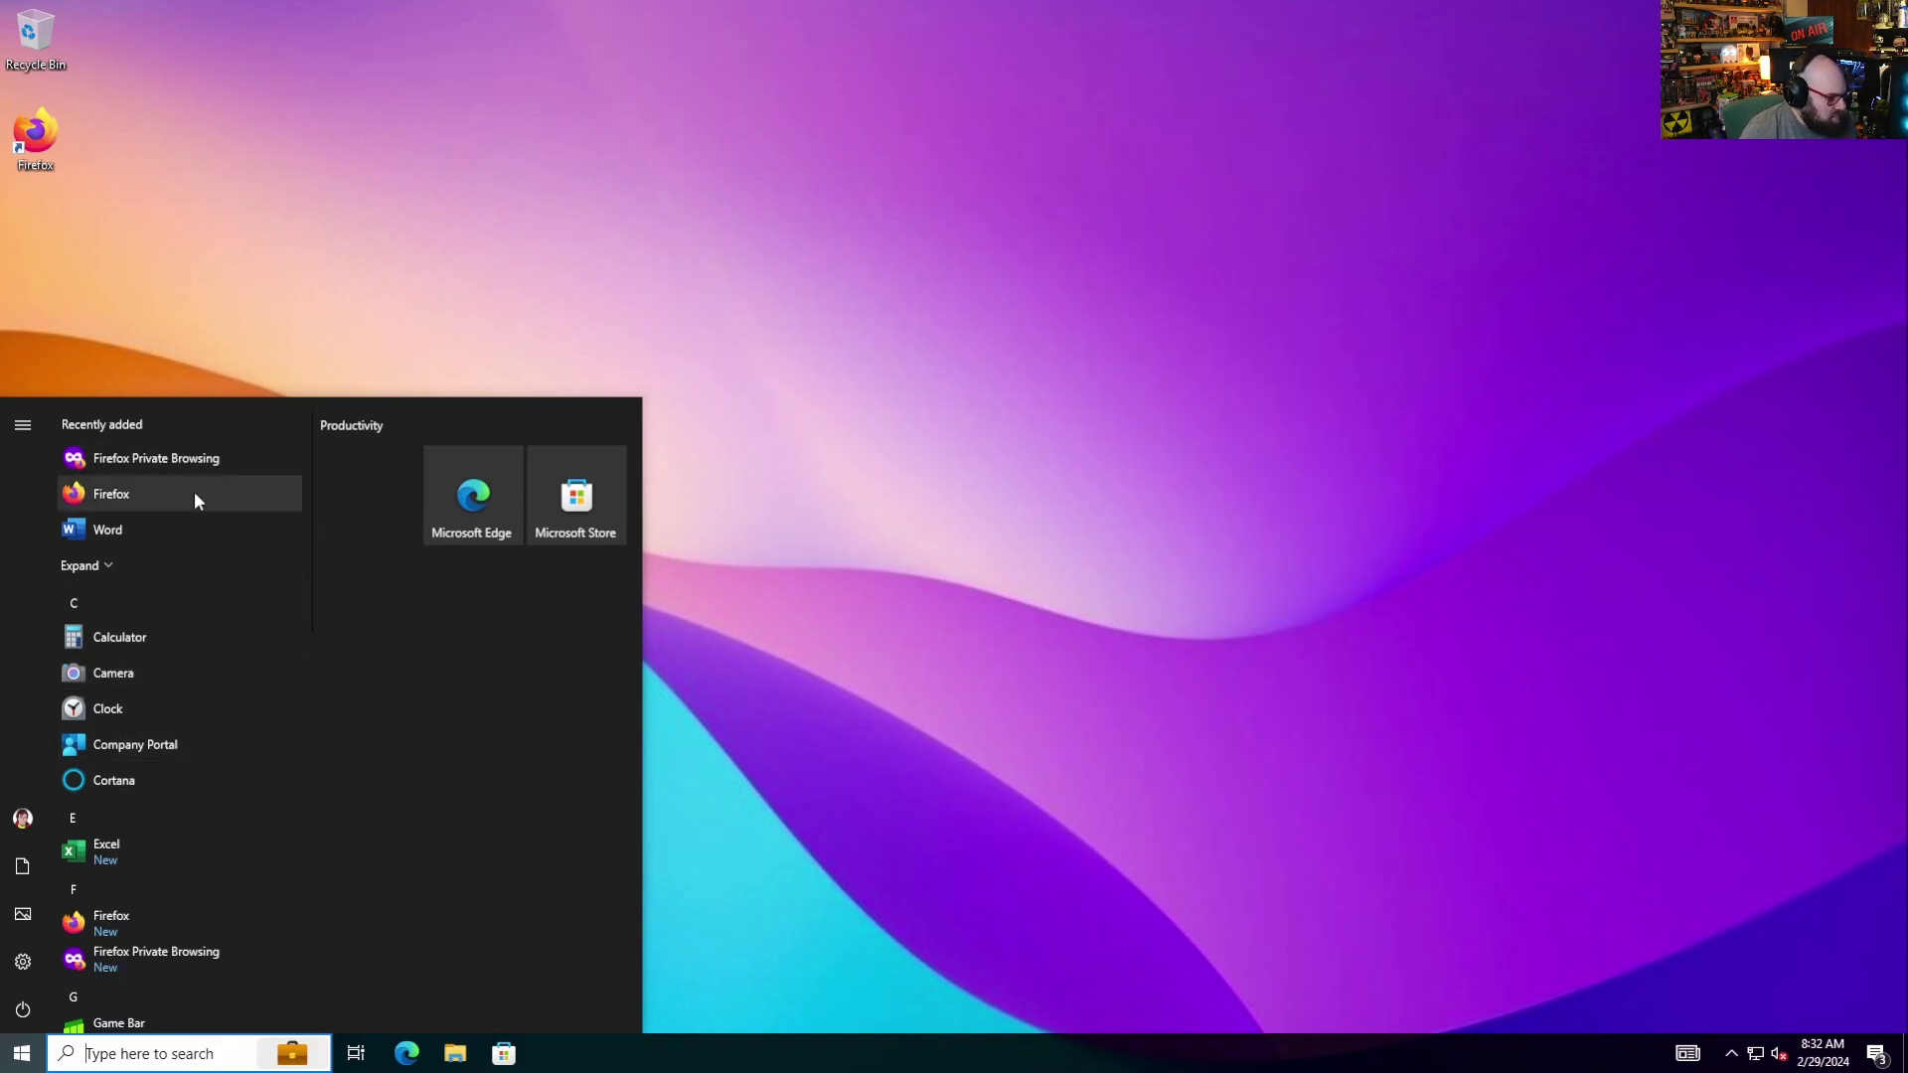
type("cert")
key("Return")
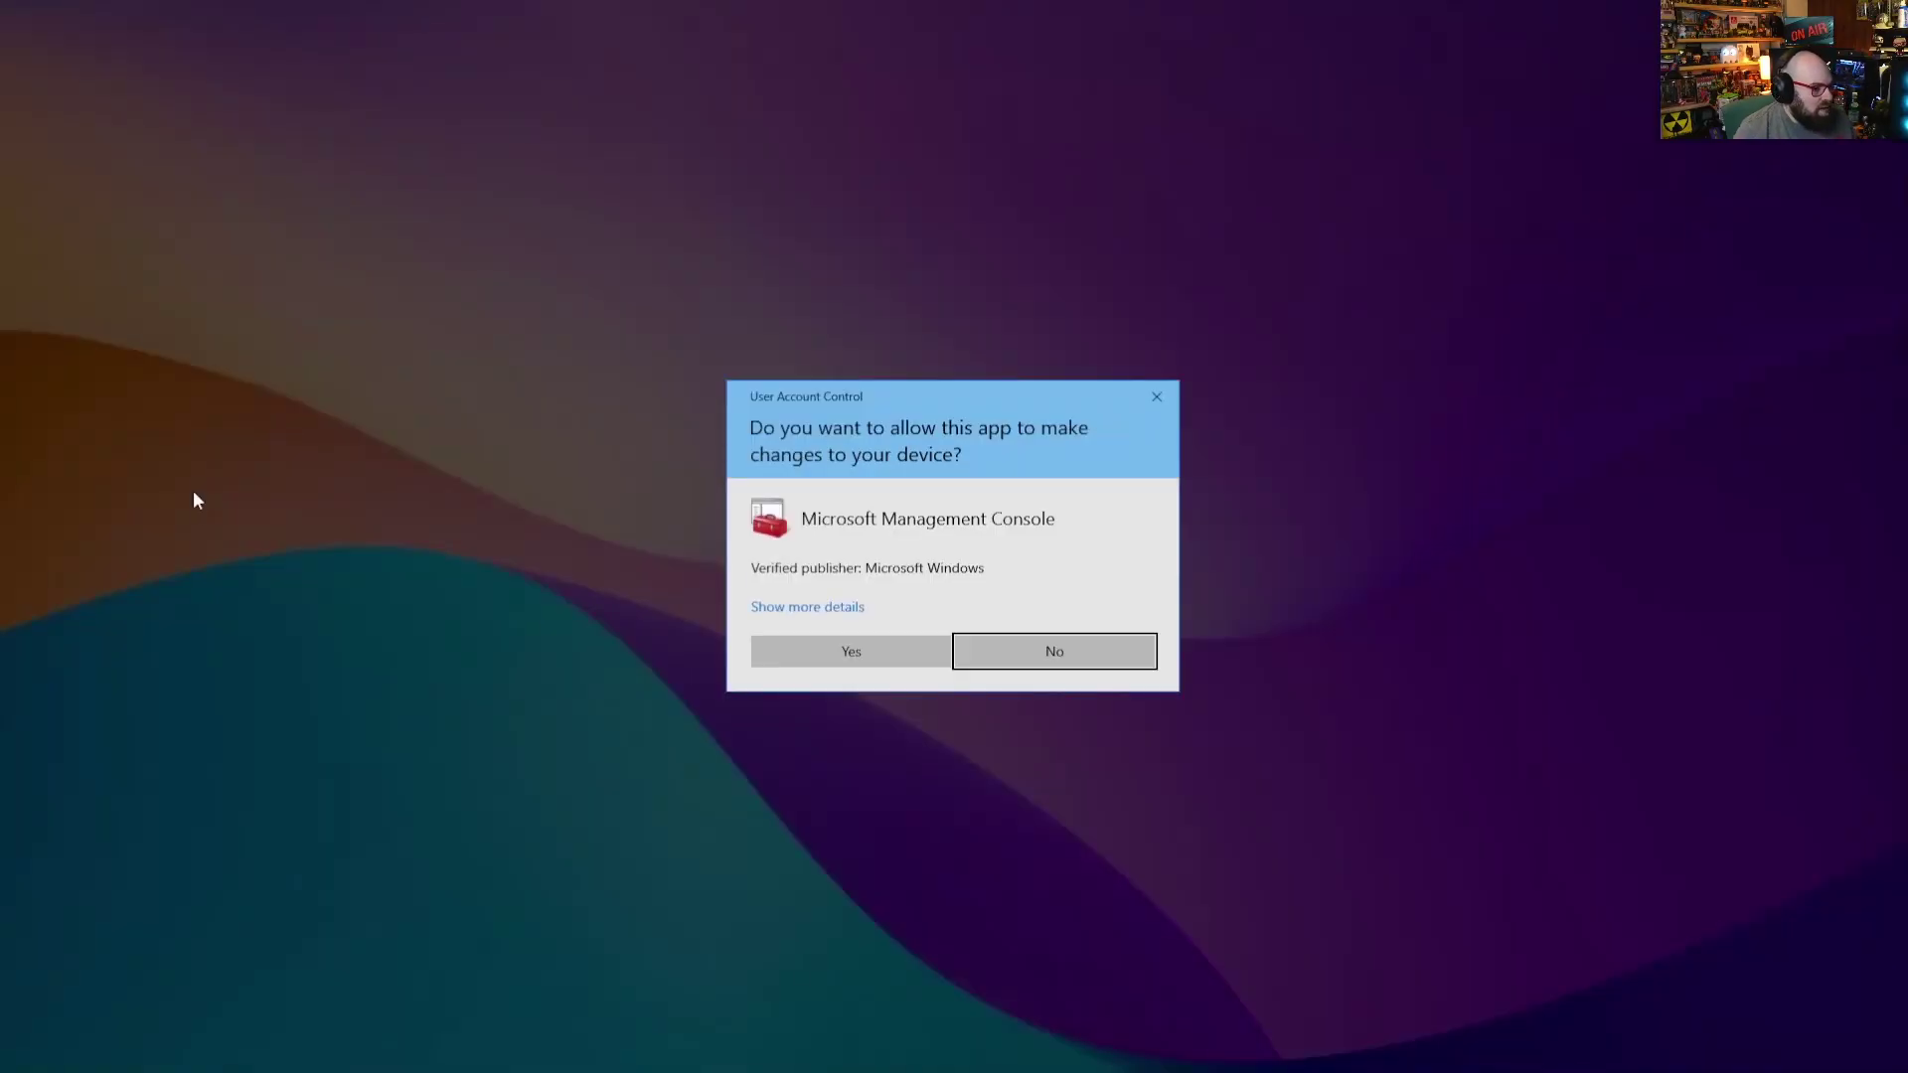
left_click(819, 646)
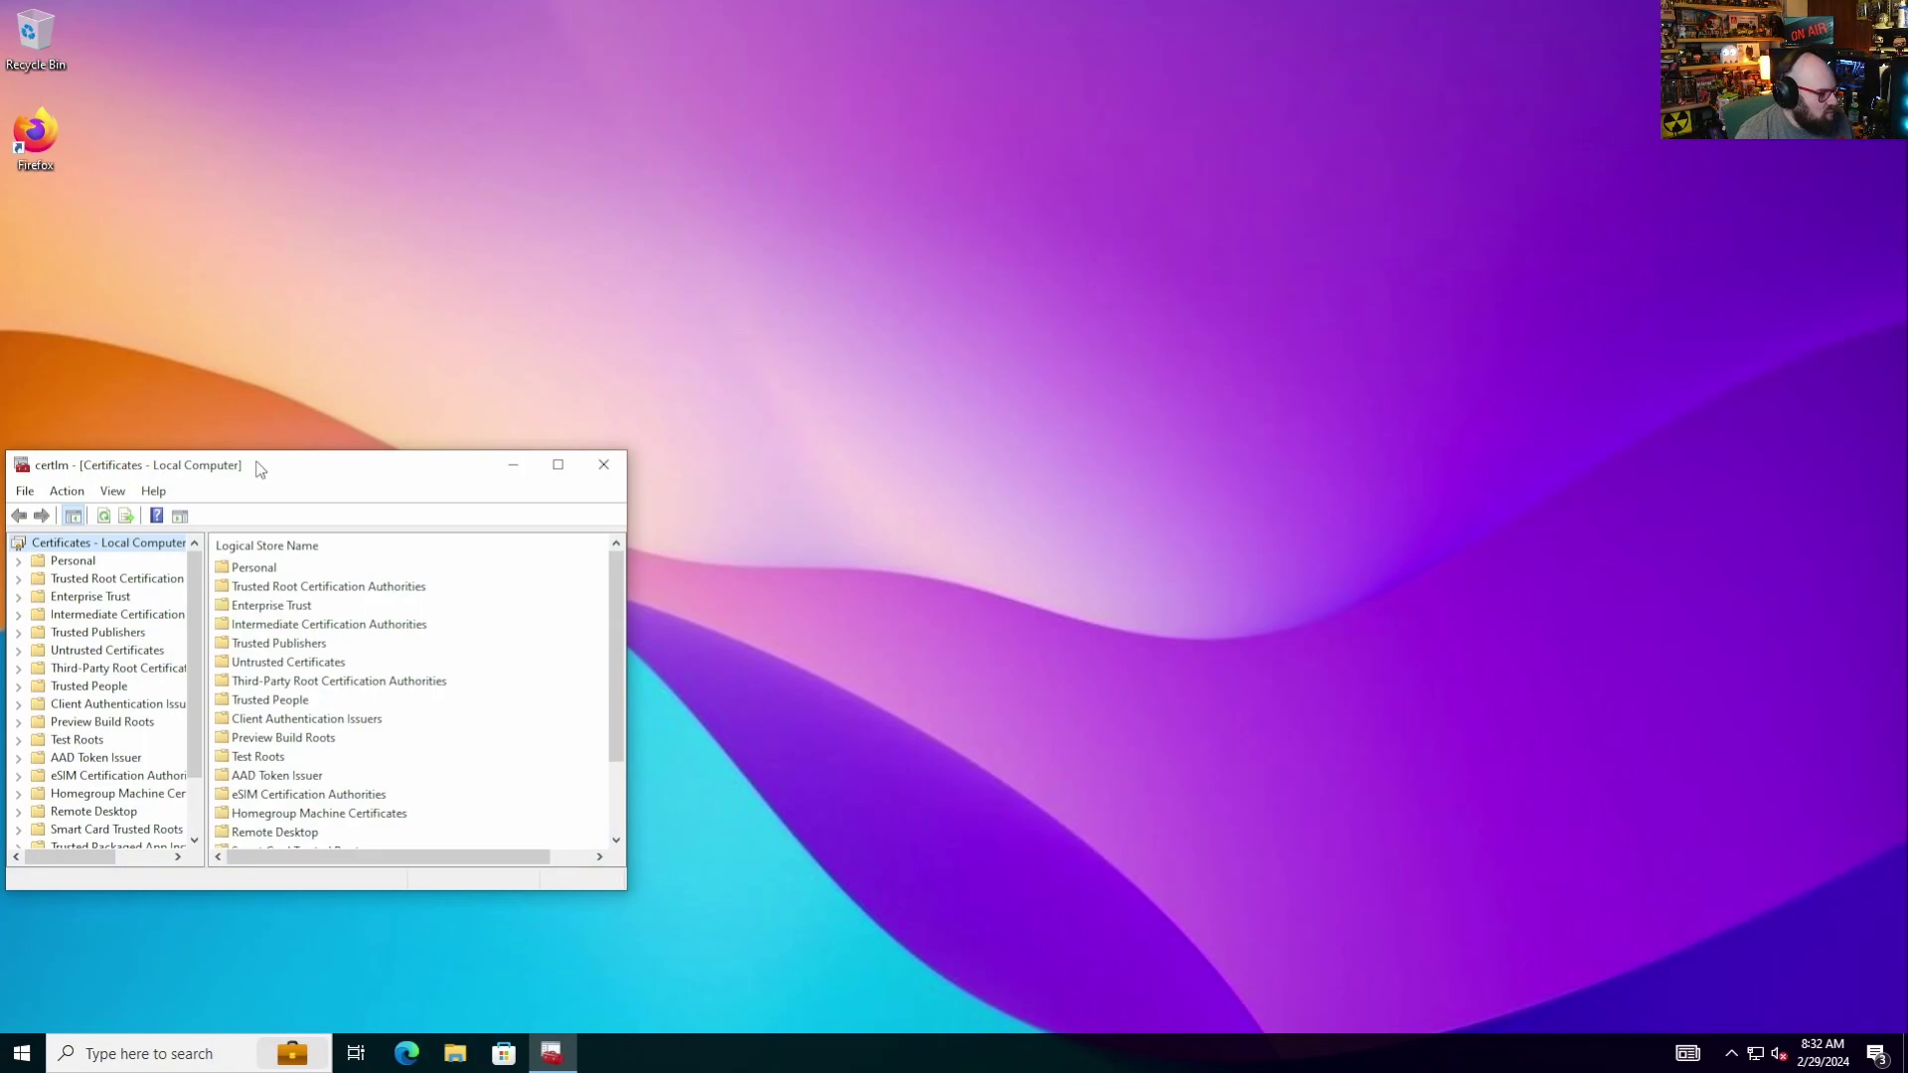
left_click_drag(260, 469, 579, 297)
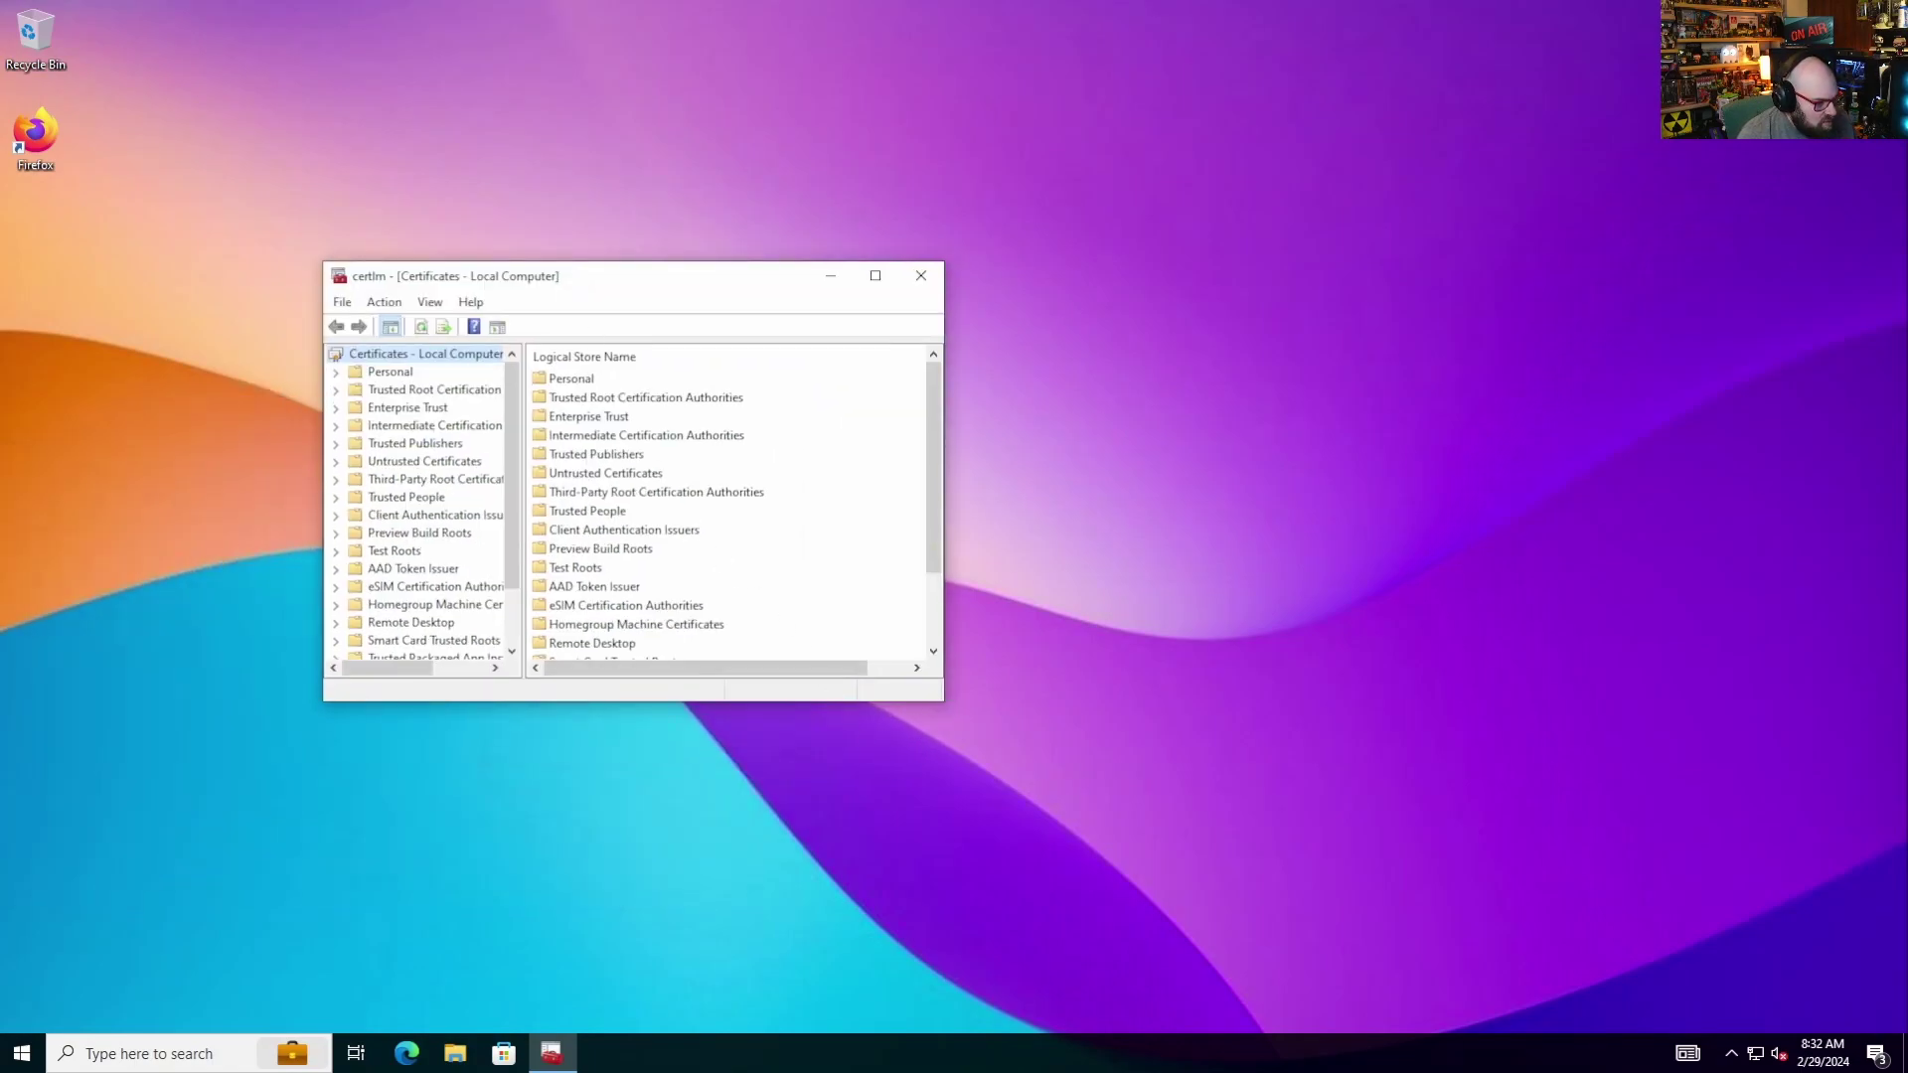
left_click_drag(938, 703, 1543, 900)
- Locate the RubixDev Intune ROOT CA certificate in the Trusted Root Certification Authorities store and fit the Issued To column to its contents
double_click(441, 393)
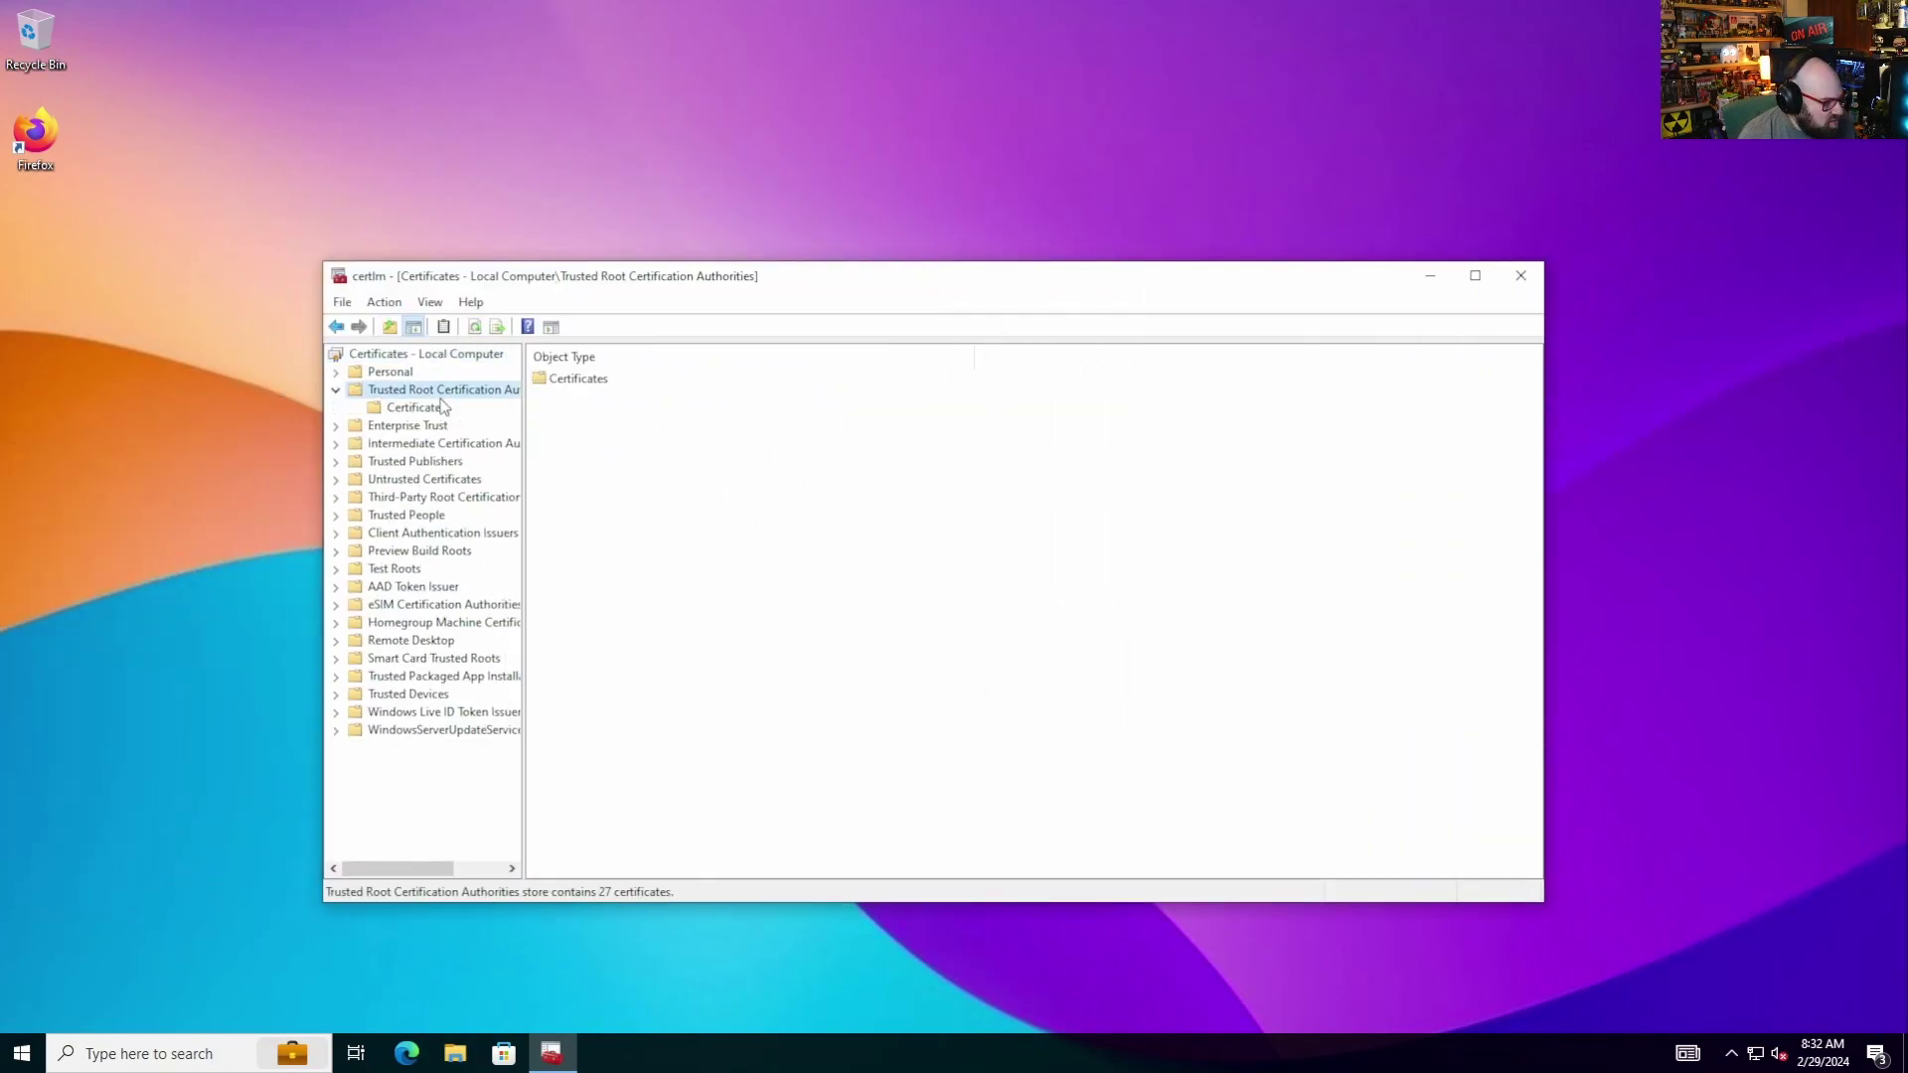
left_click(384, 414)
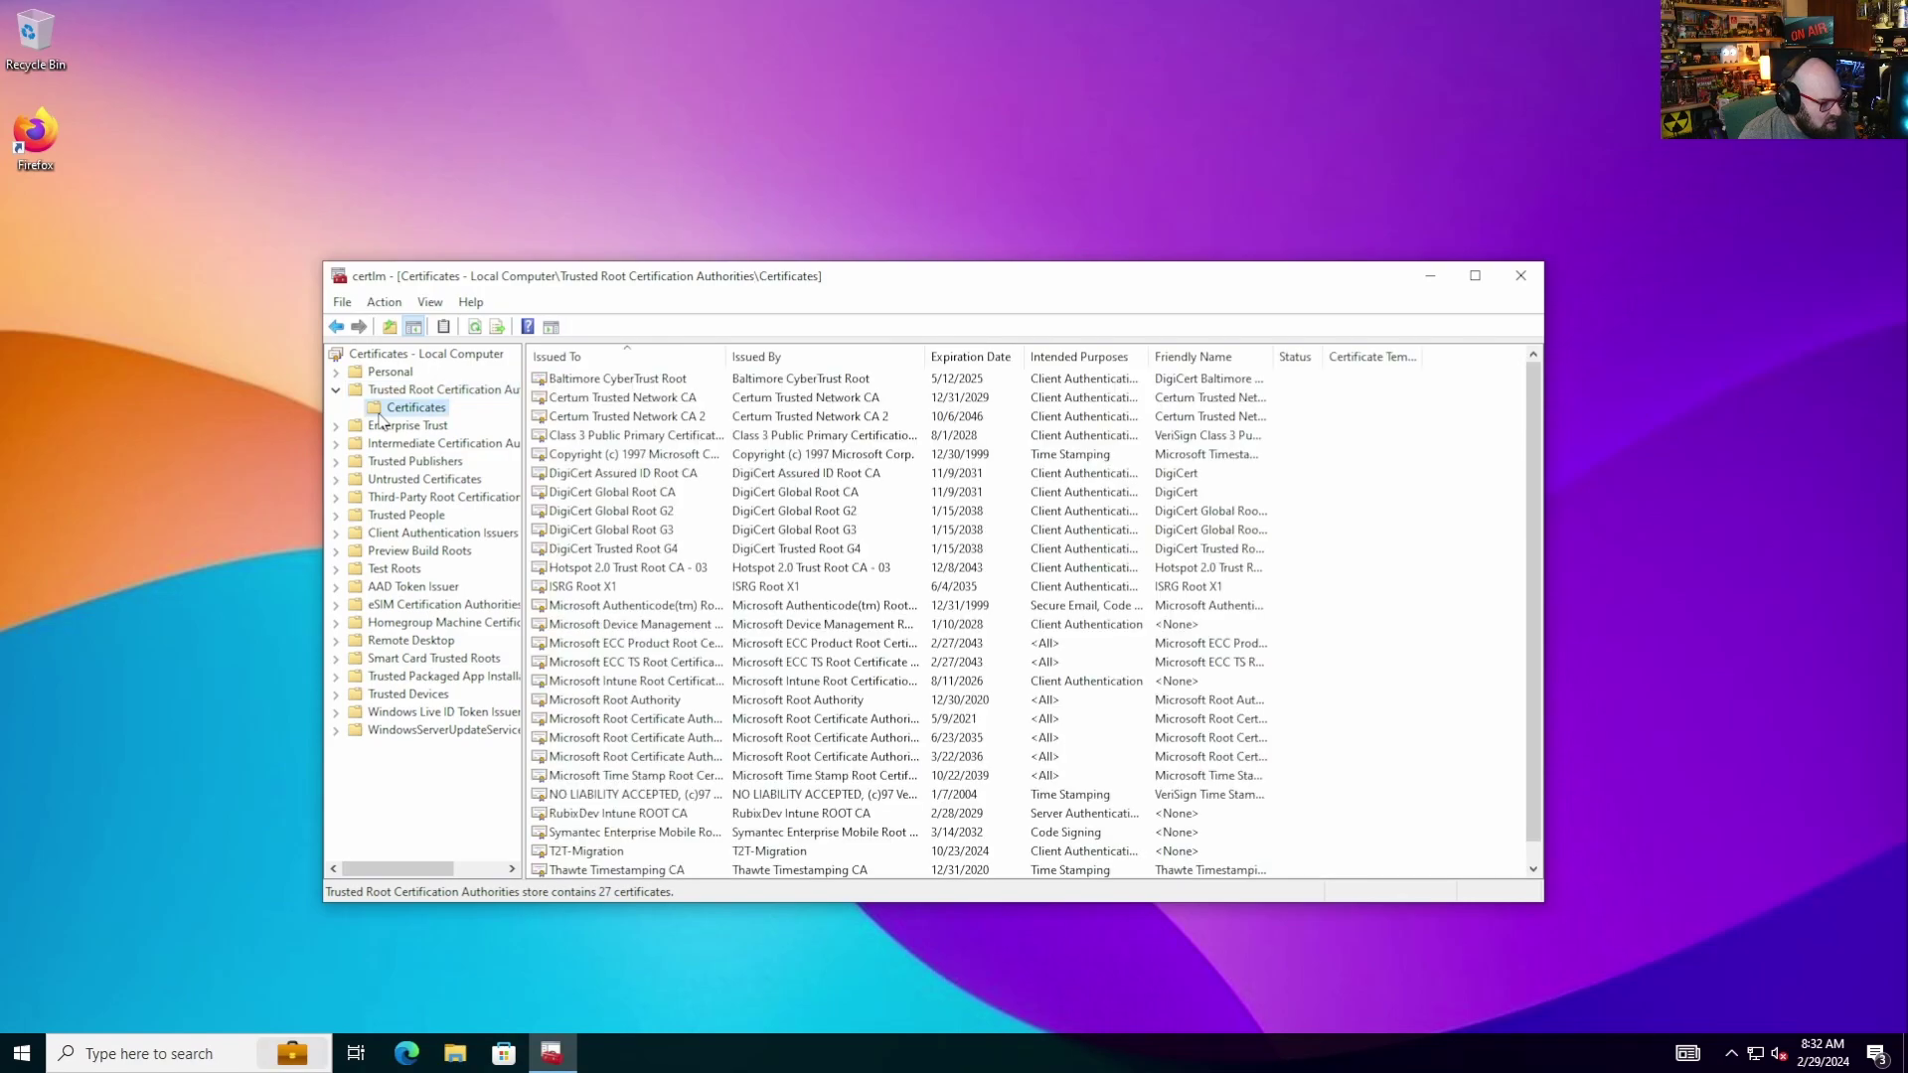
left_click(653, 624)
left_click(663, 815)
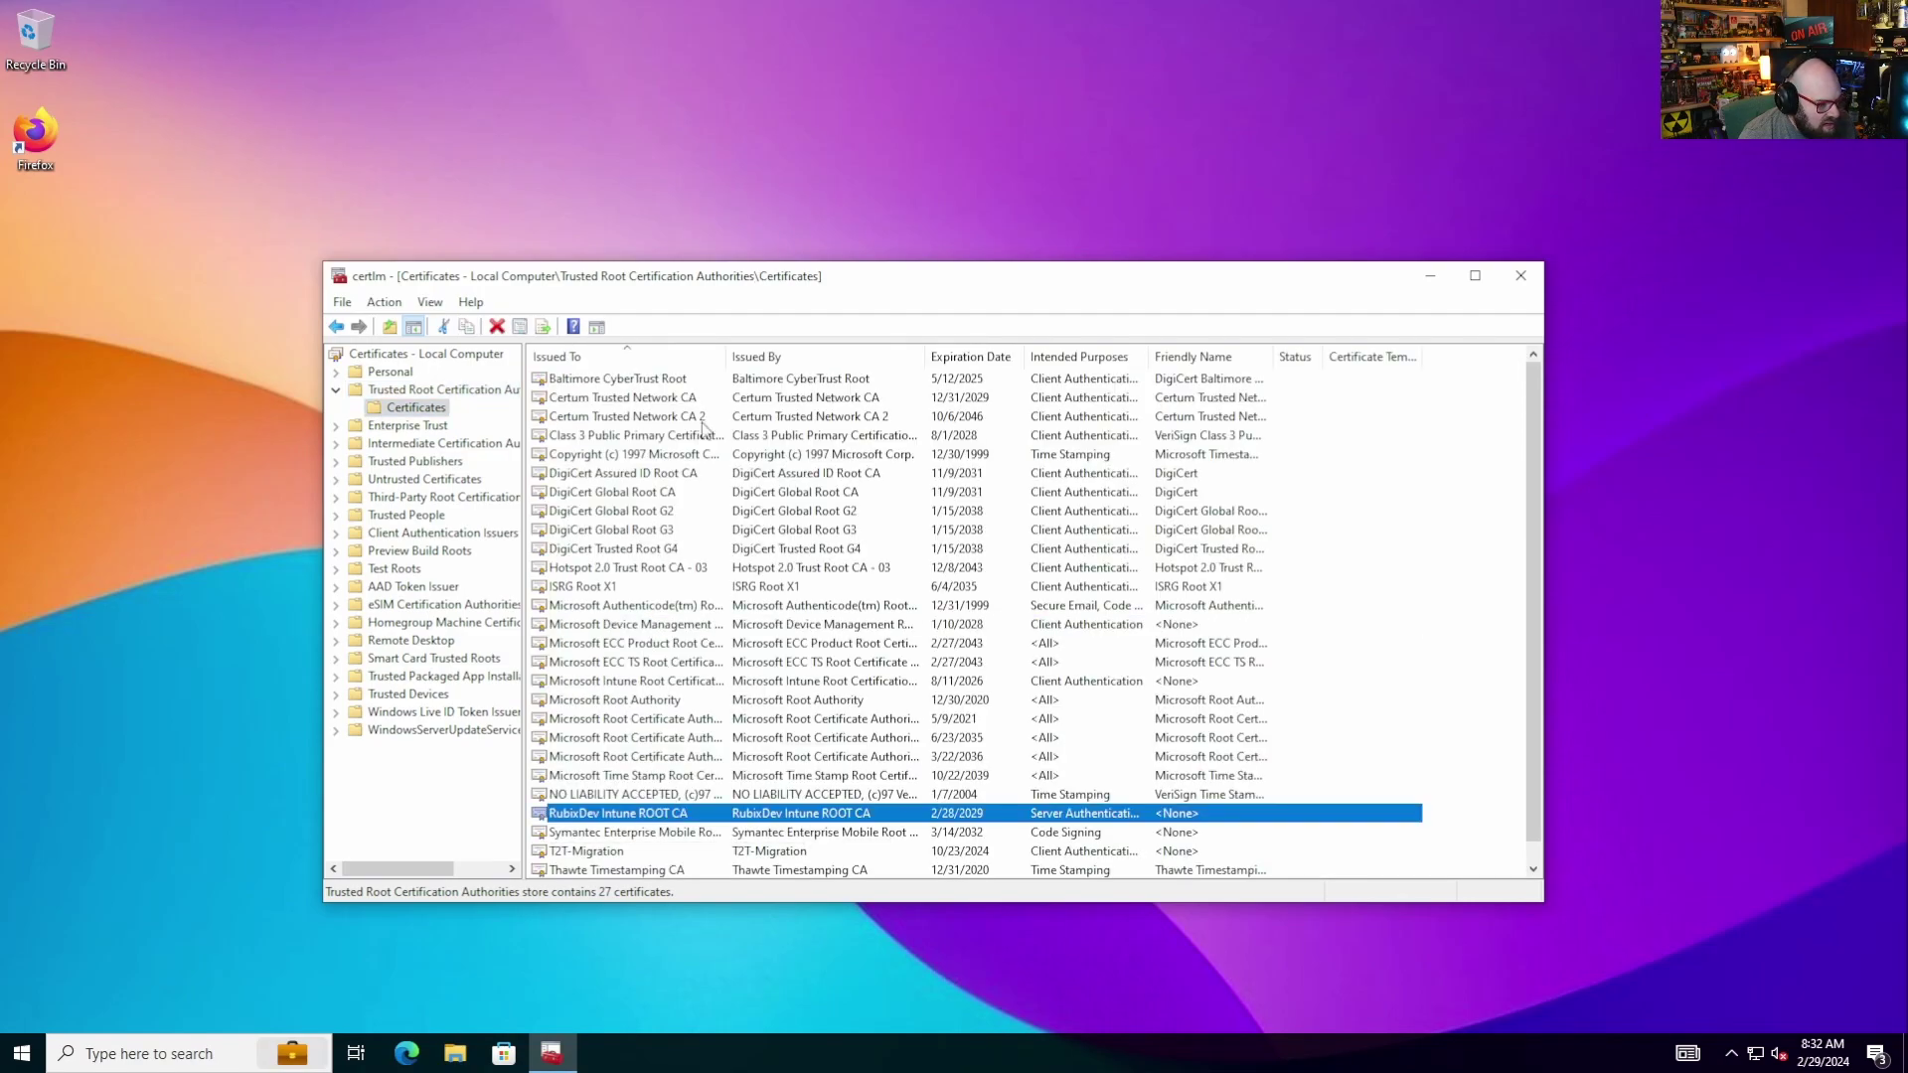
double_click(725, 348)
- Inspect the RubixDev Intune ROOT CA certificate's issuer, key usage and enhanced key usage details, and close the certificate
double_click(618, 815)
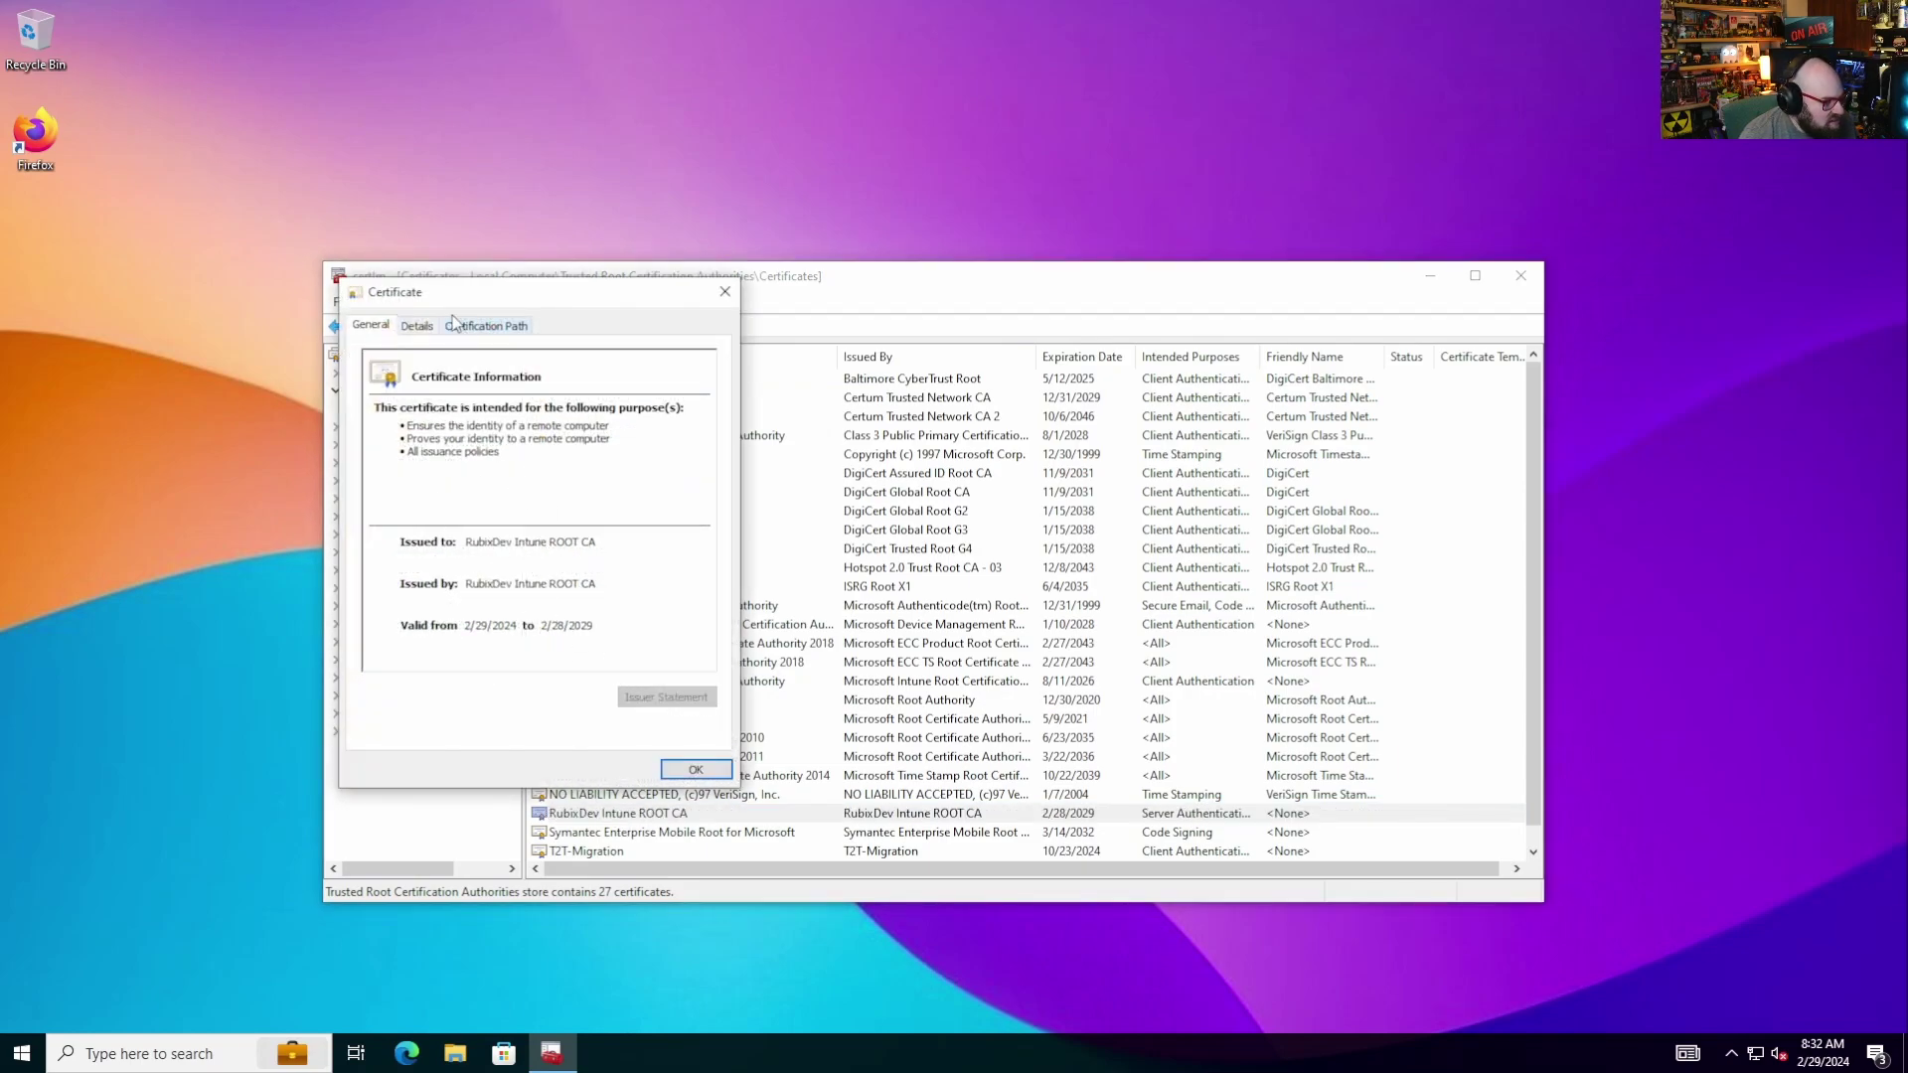
left_click(422, 328)
scroll(635, 465, "down", 1)
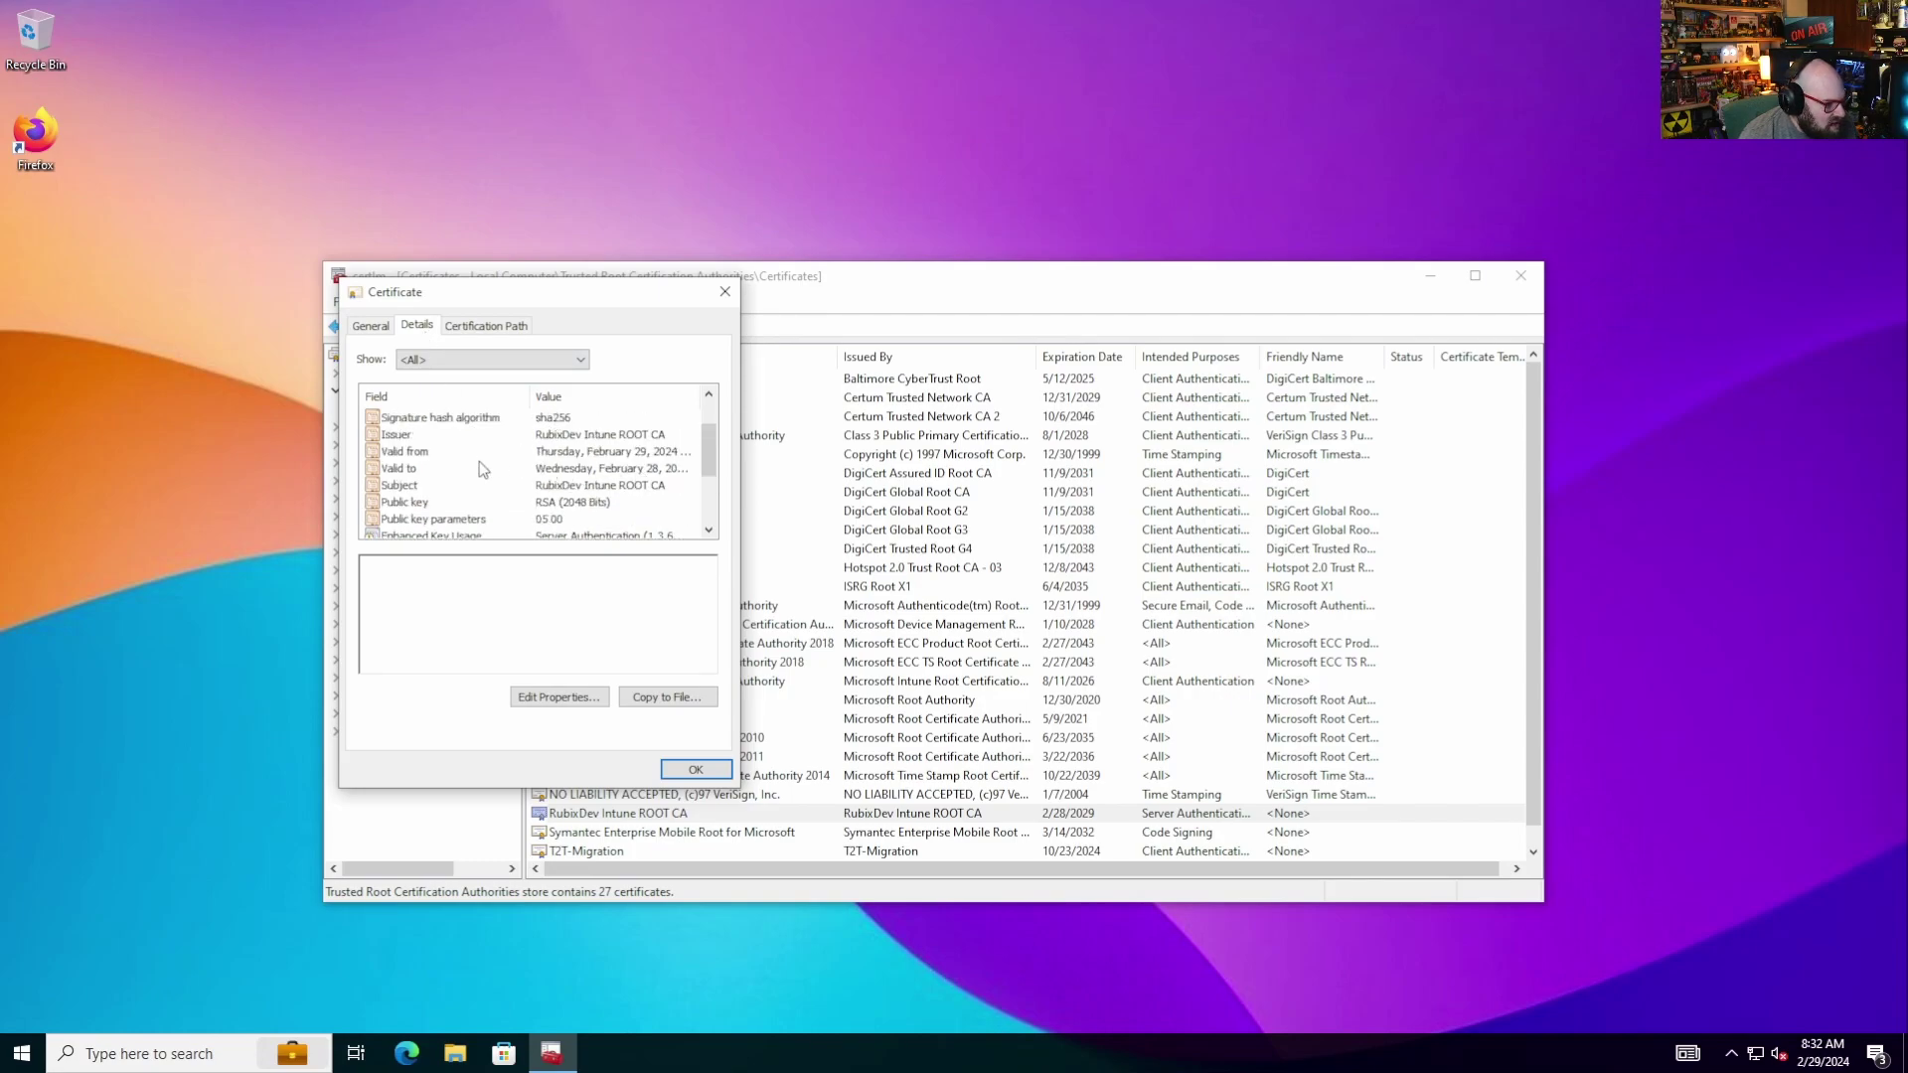
left_click(421, 437)
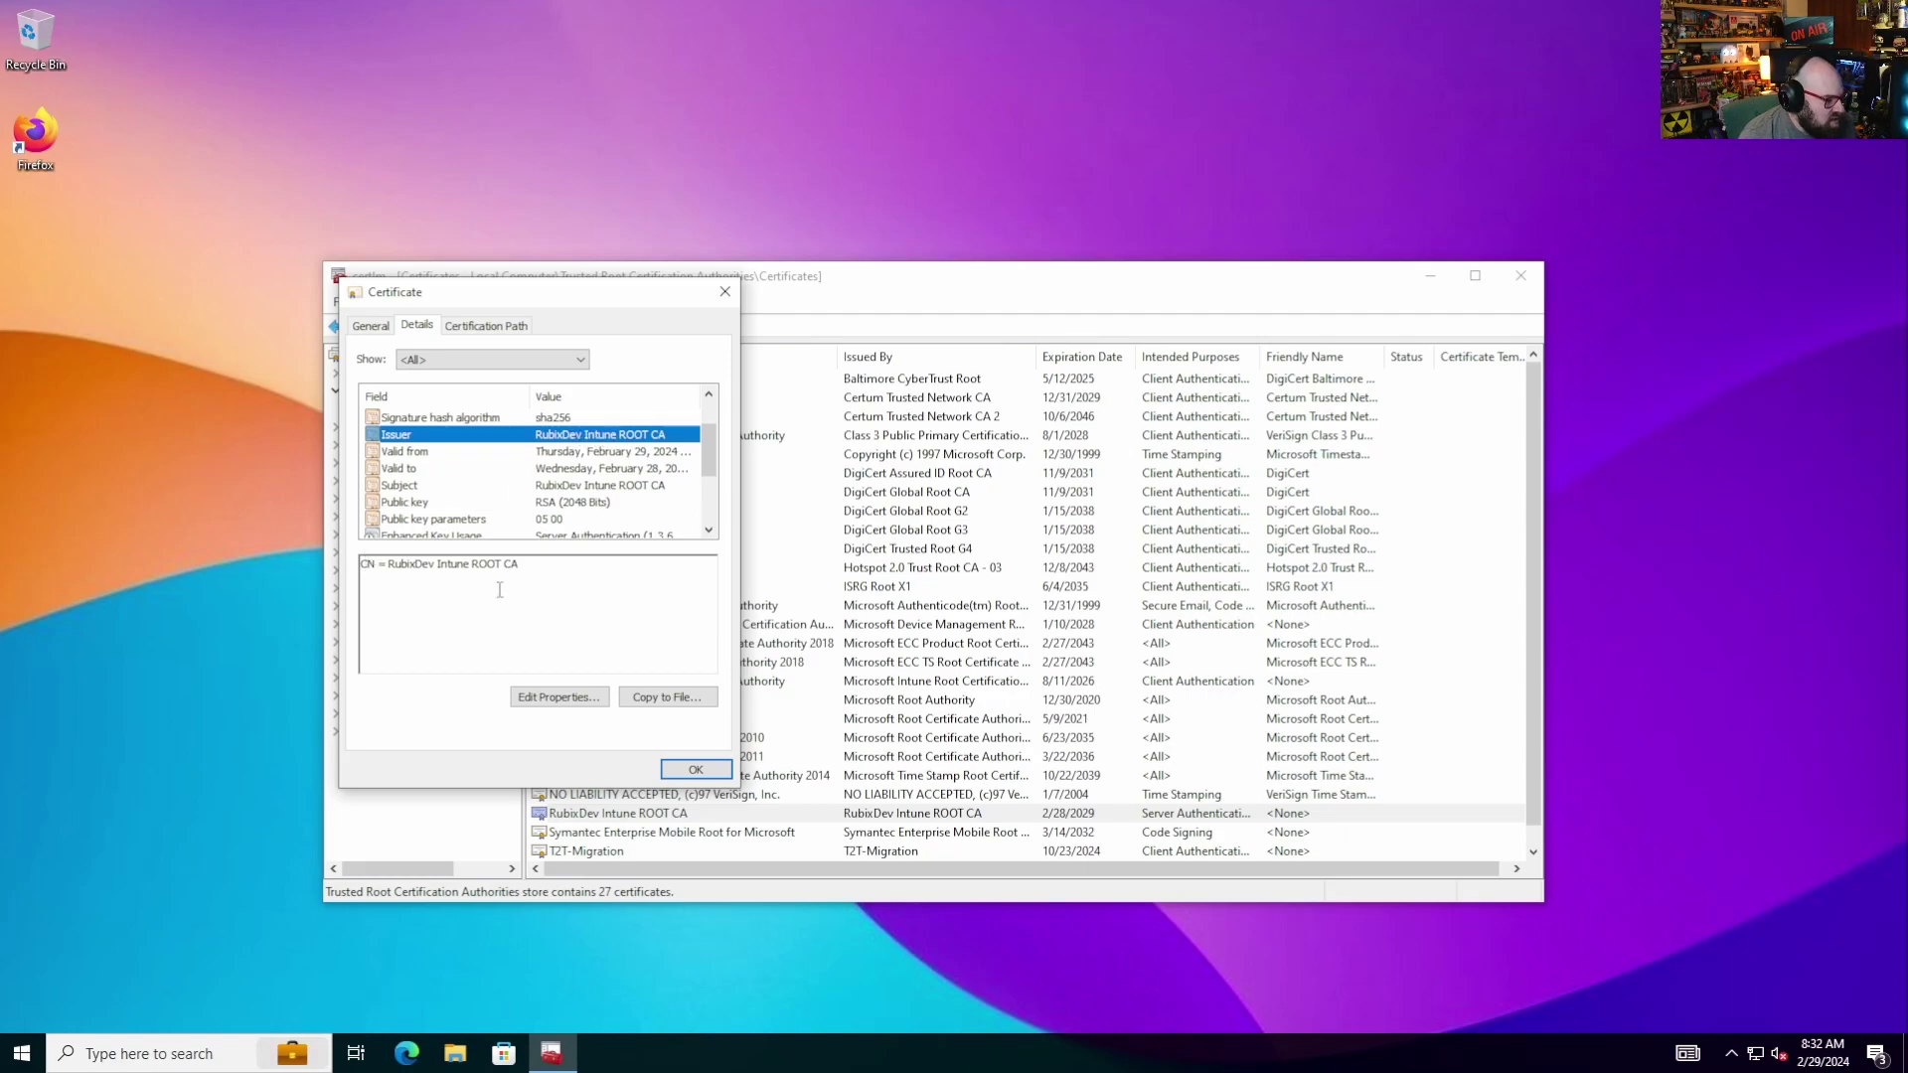
scroll(589, 491, "down", 2)
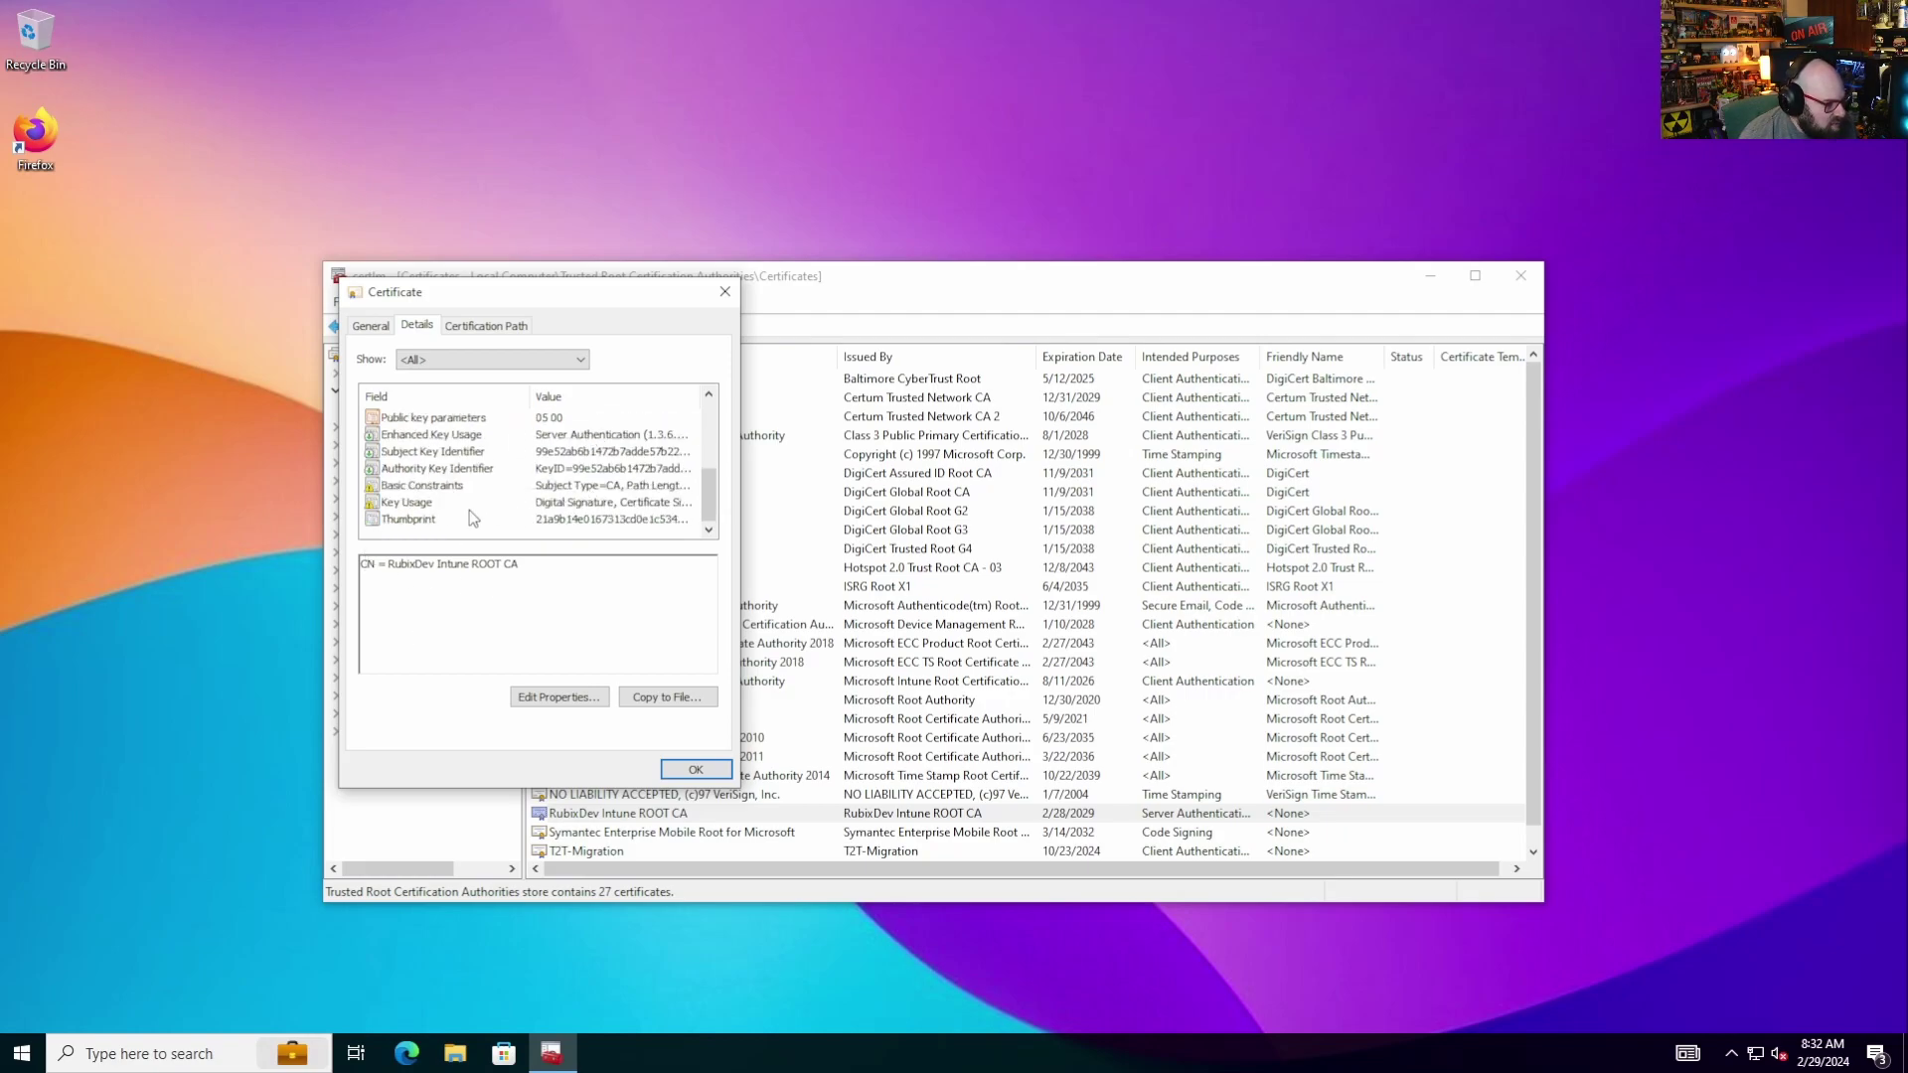
left_click(545, 507)
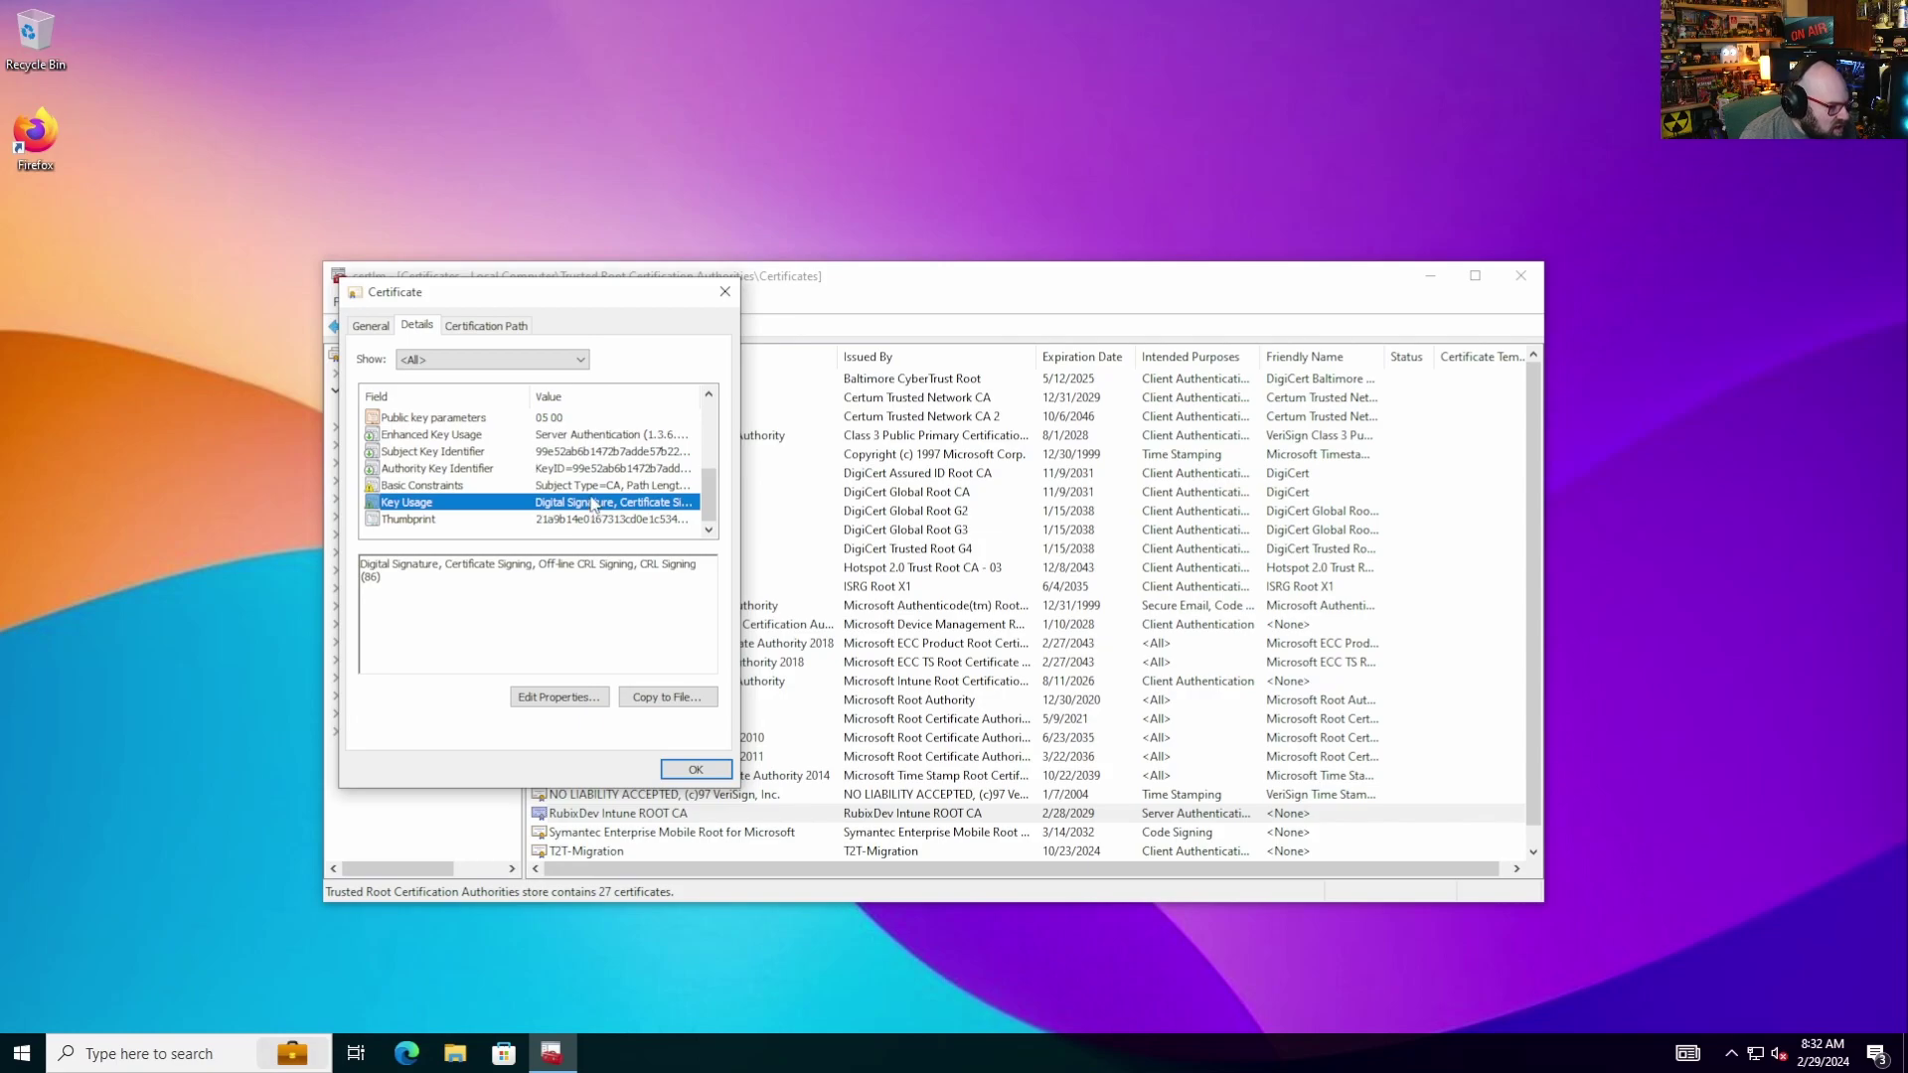
left_click(582, 437)
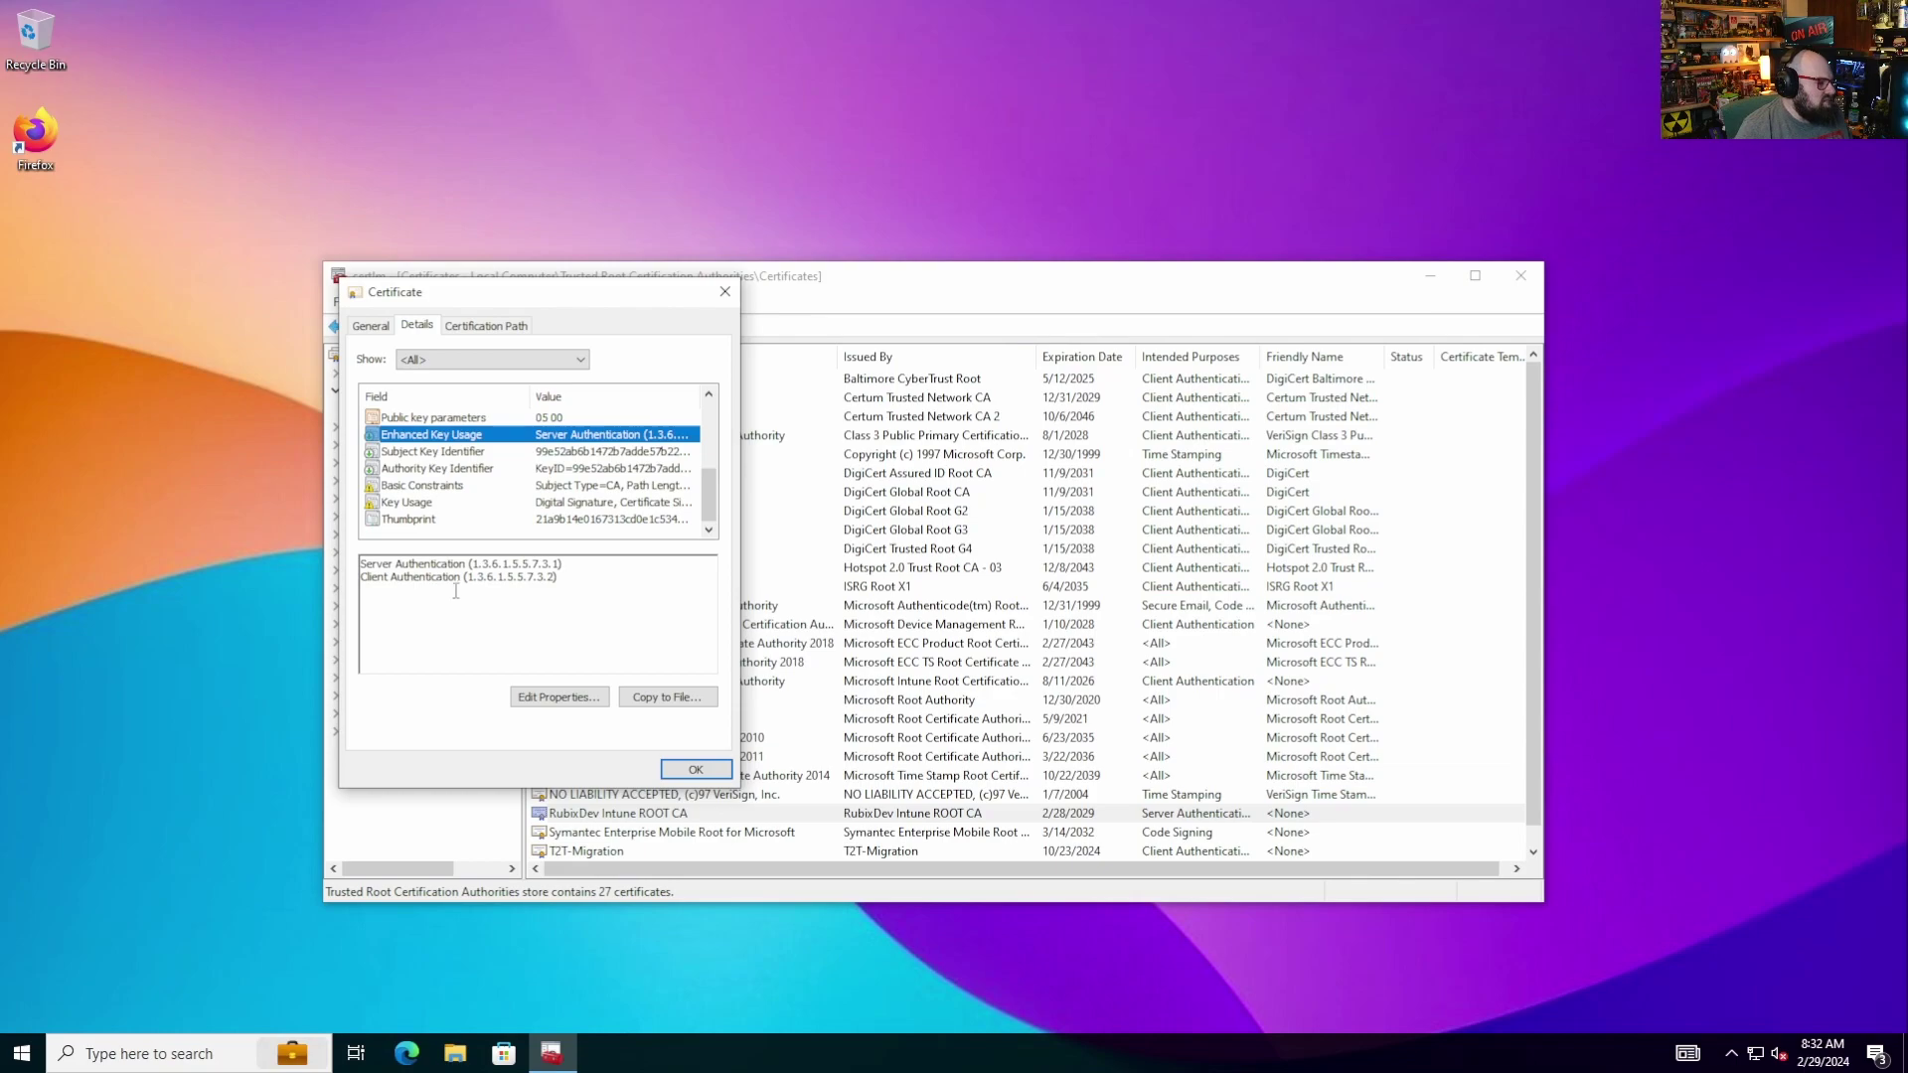
left_click(696, 770)
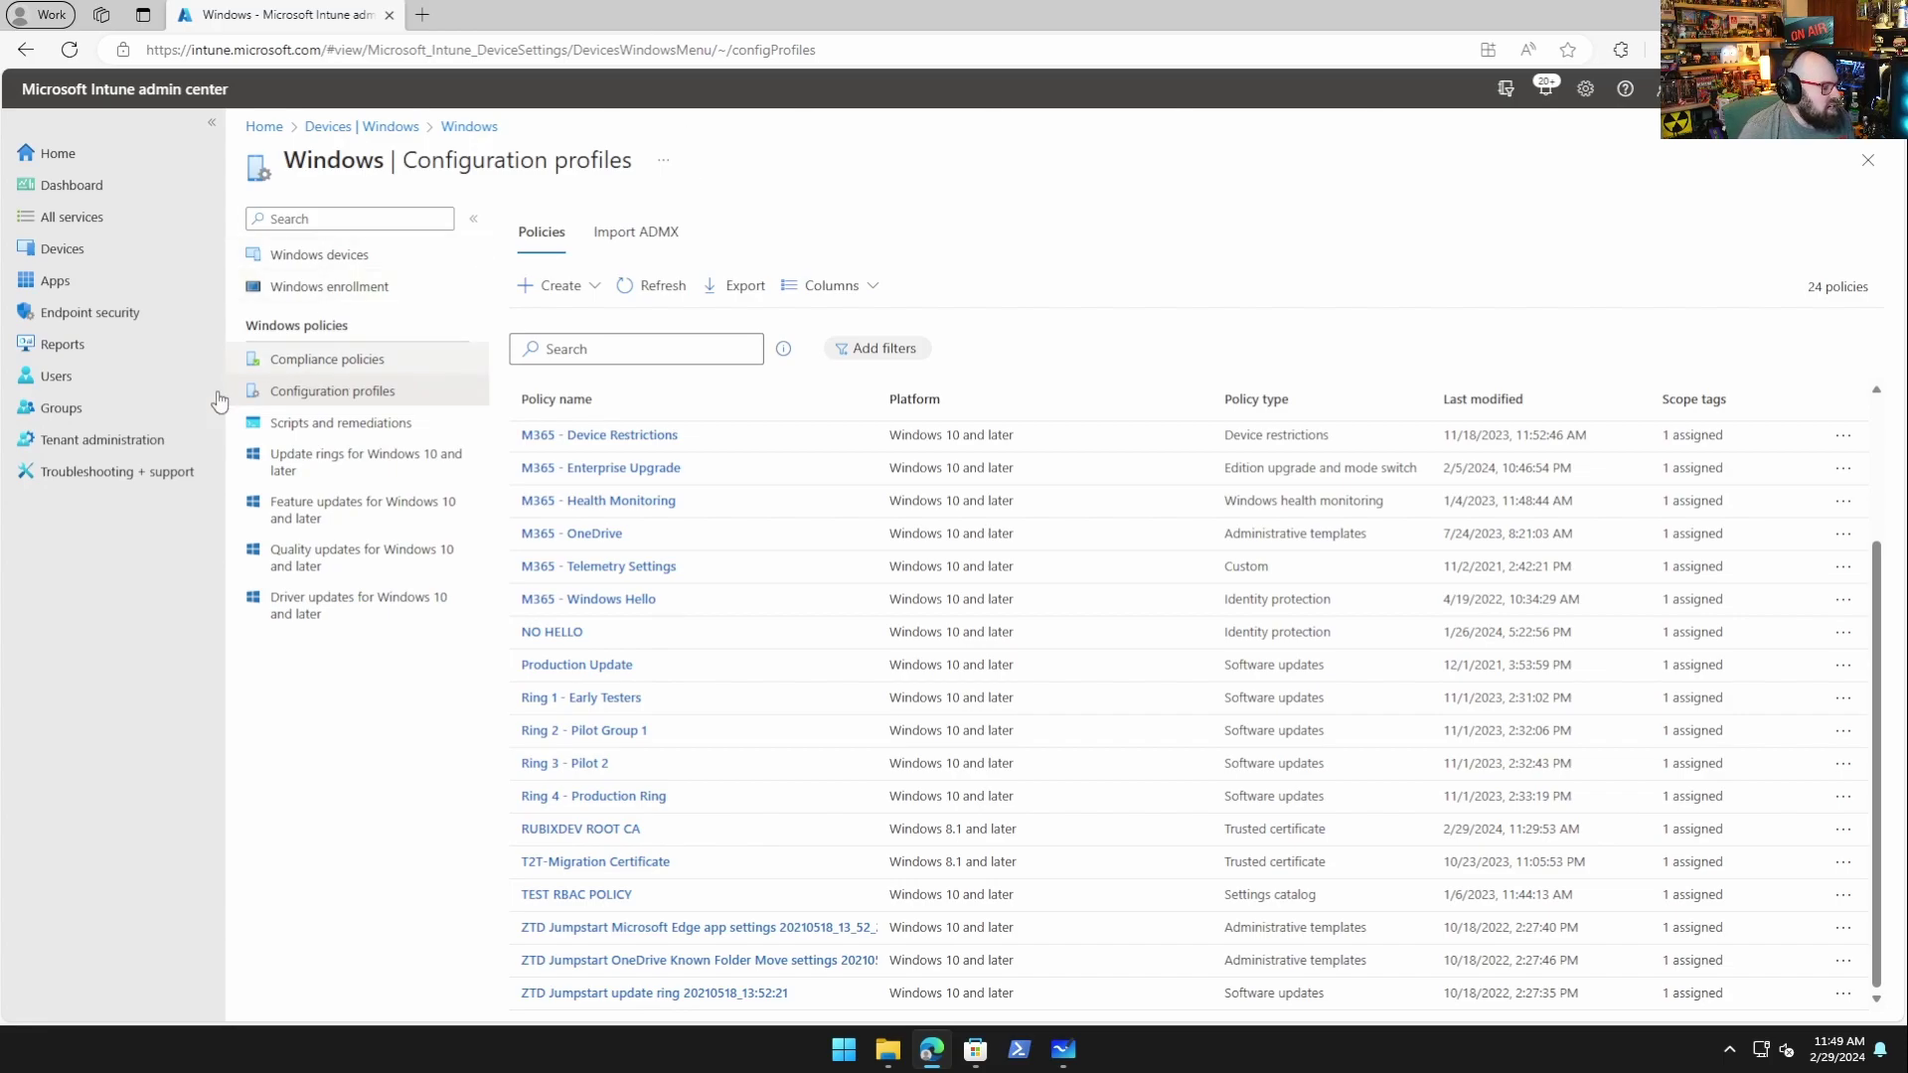
- In the Intune admin center, start a new Cloud PKI certification authority named RUBIXDEV ISSUING CA and continue to its configuration settings
left_click(124, 442)
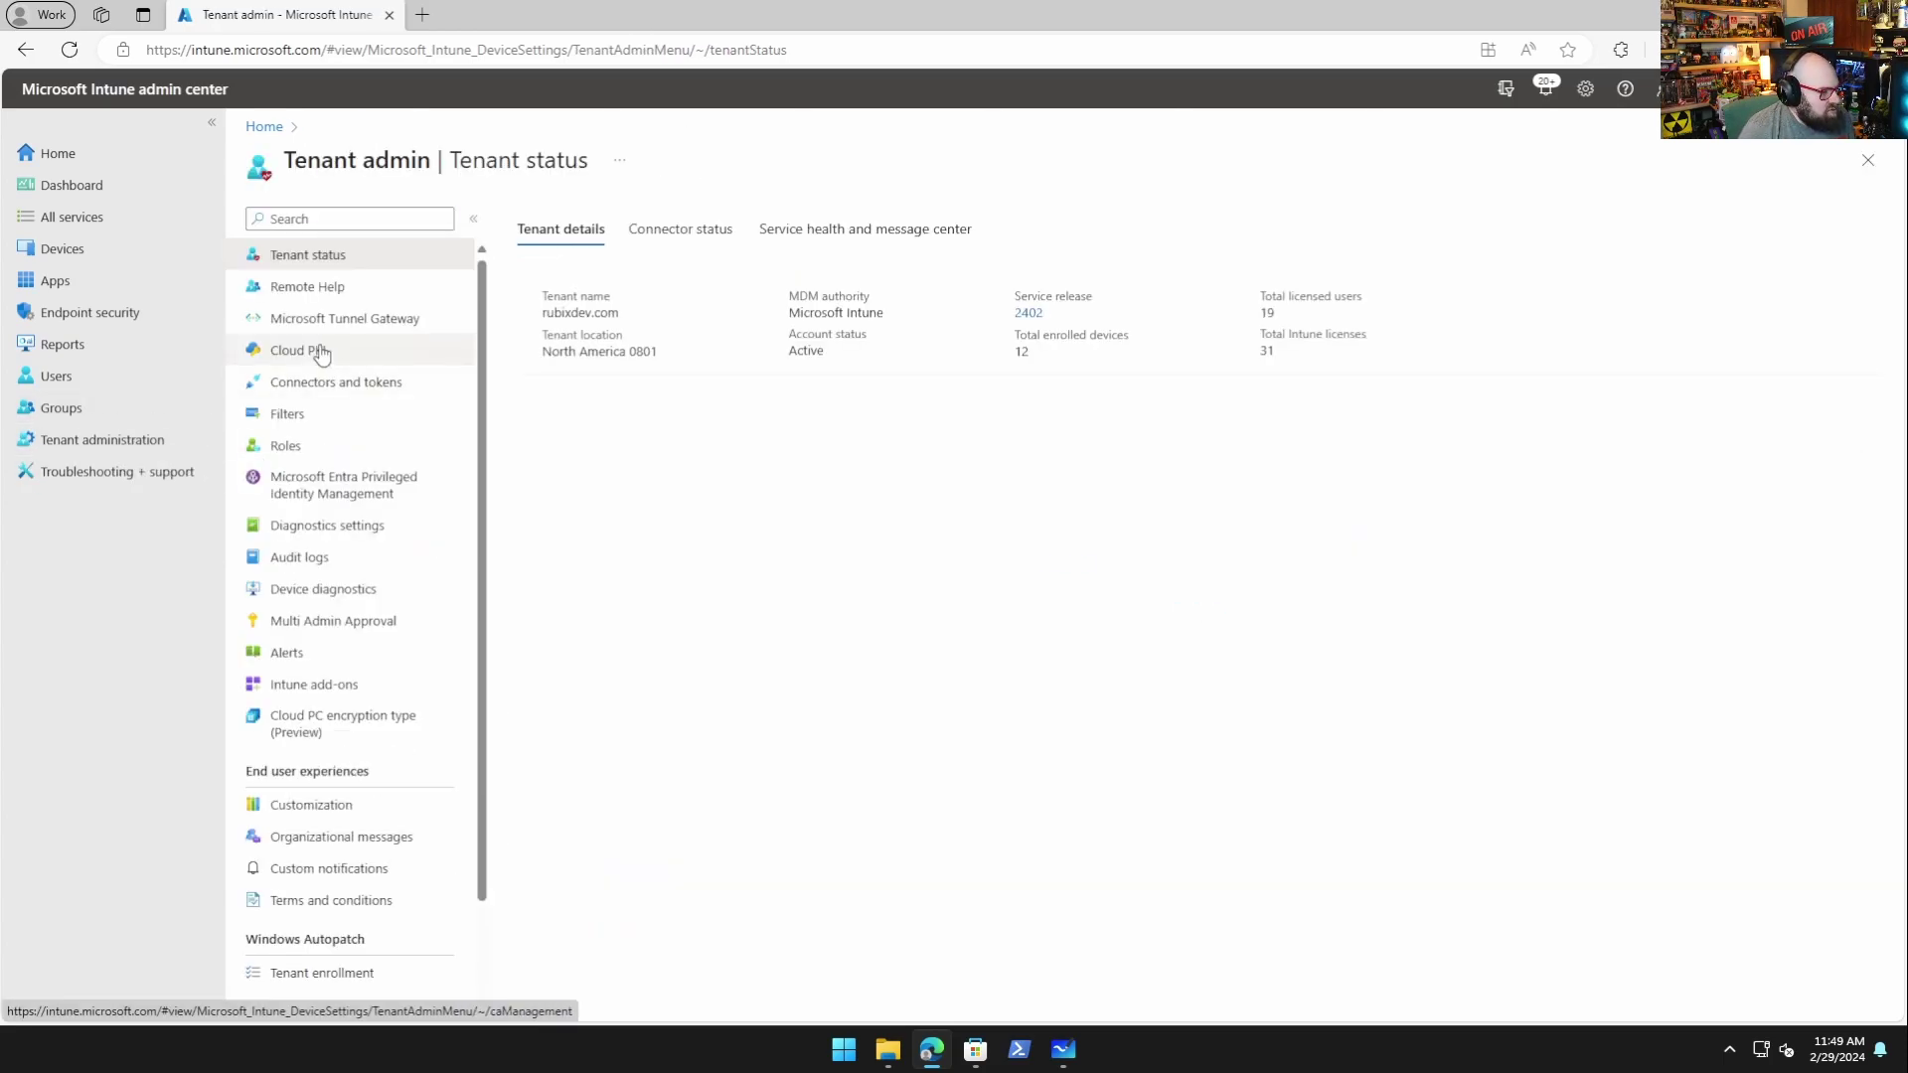
left_click(318, 354)
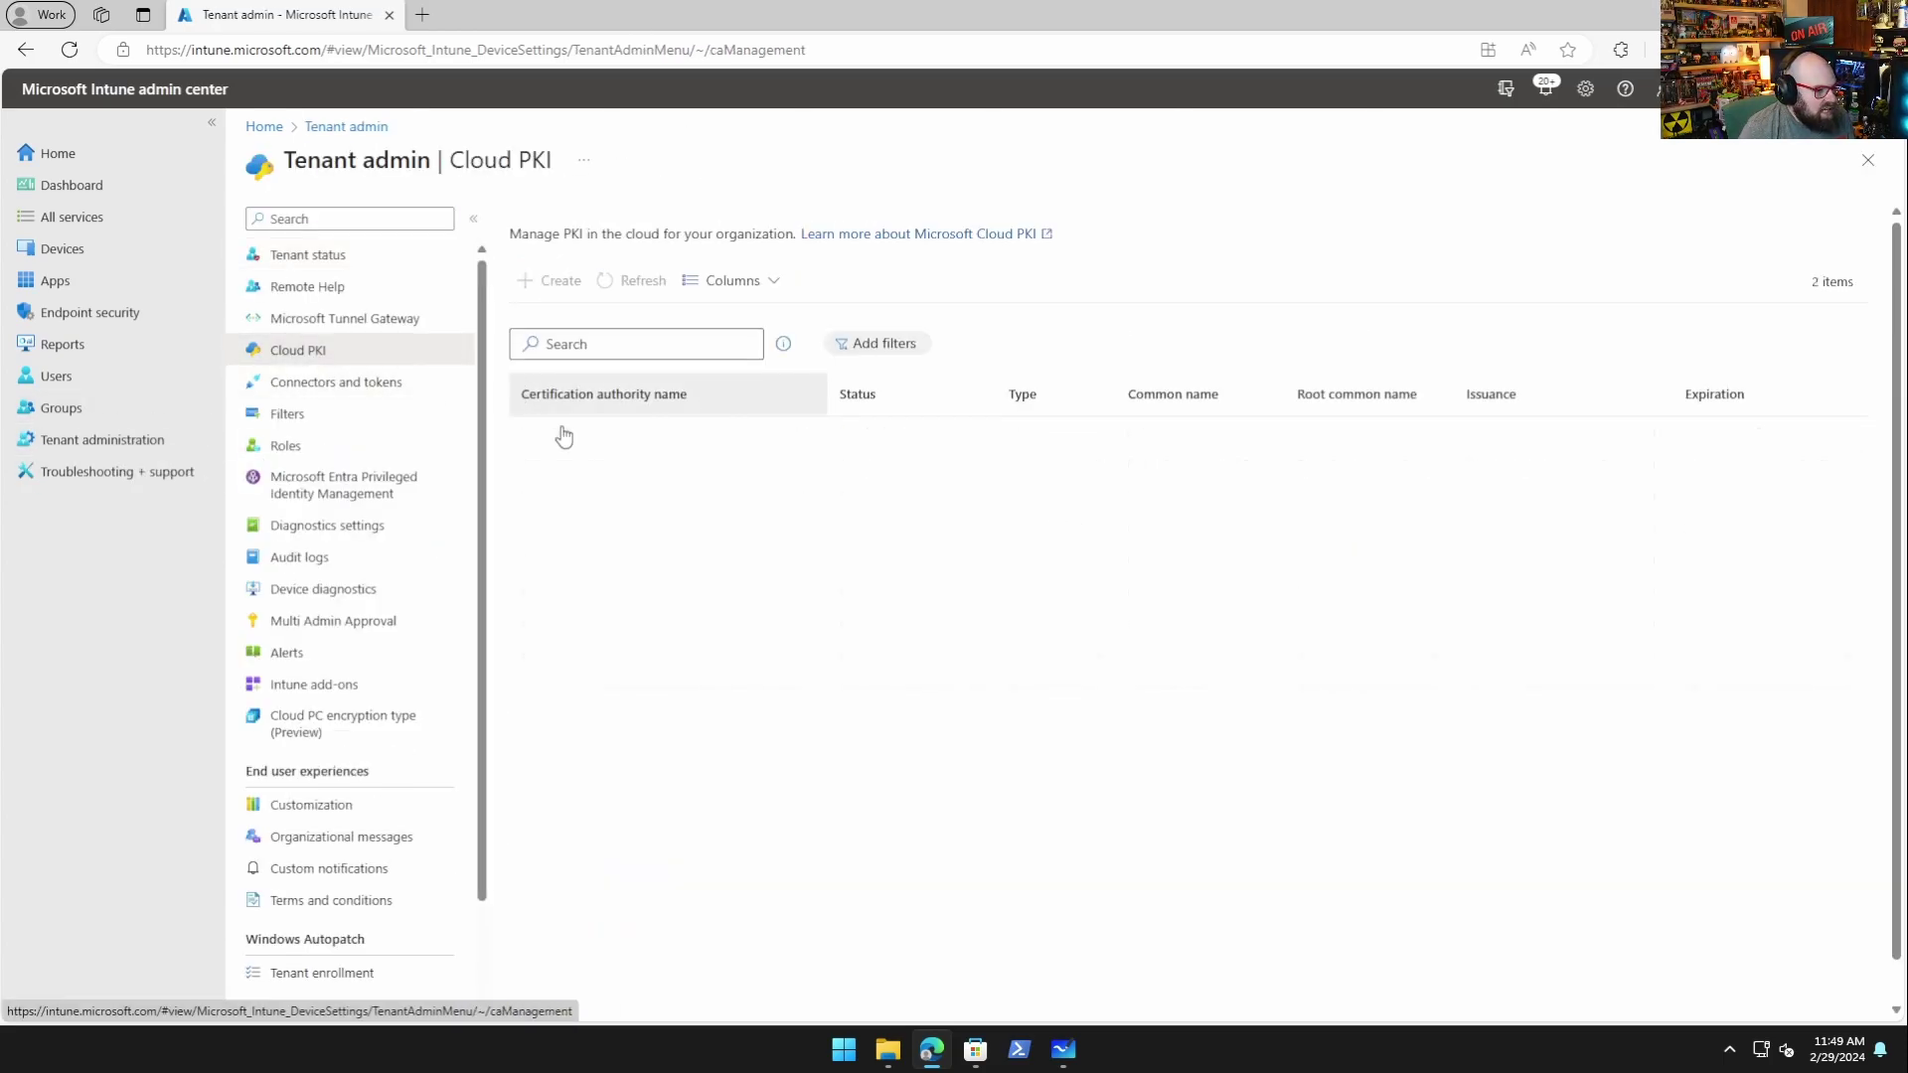
left_click(548, 281)
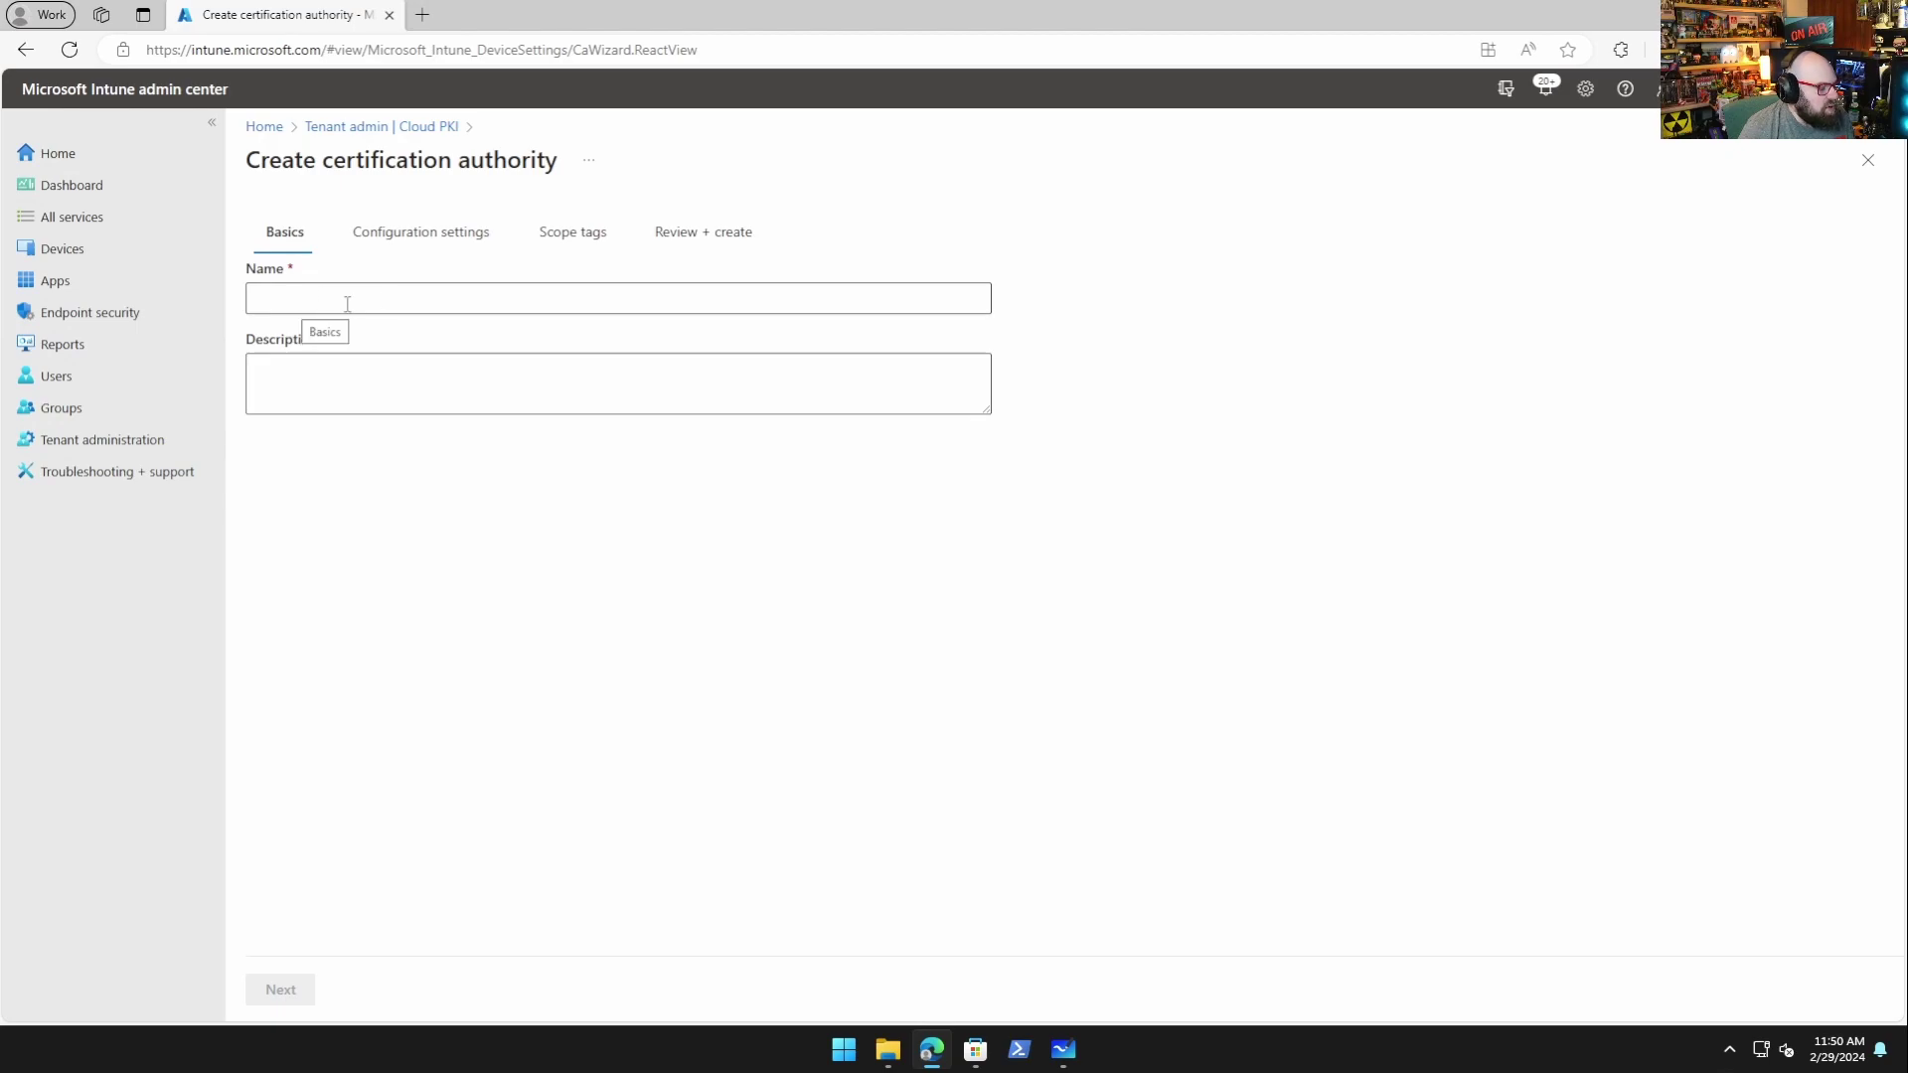
left_click(308, 306)
type("RUBIXDEV ISSUING CA")
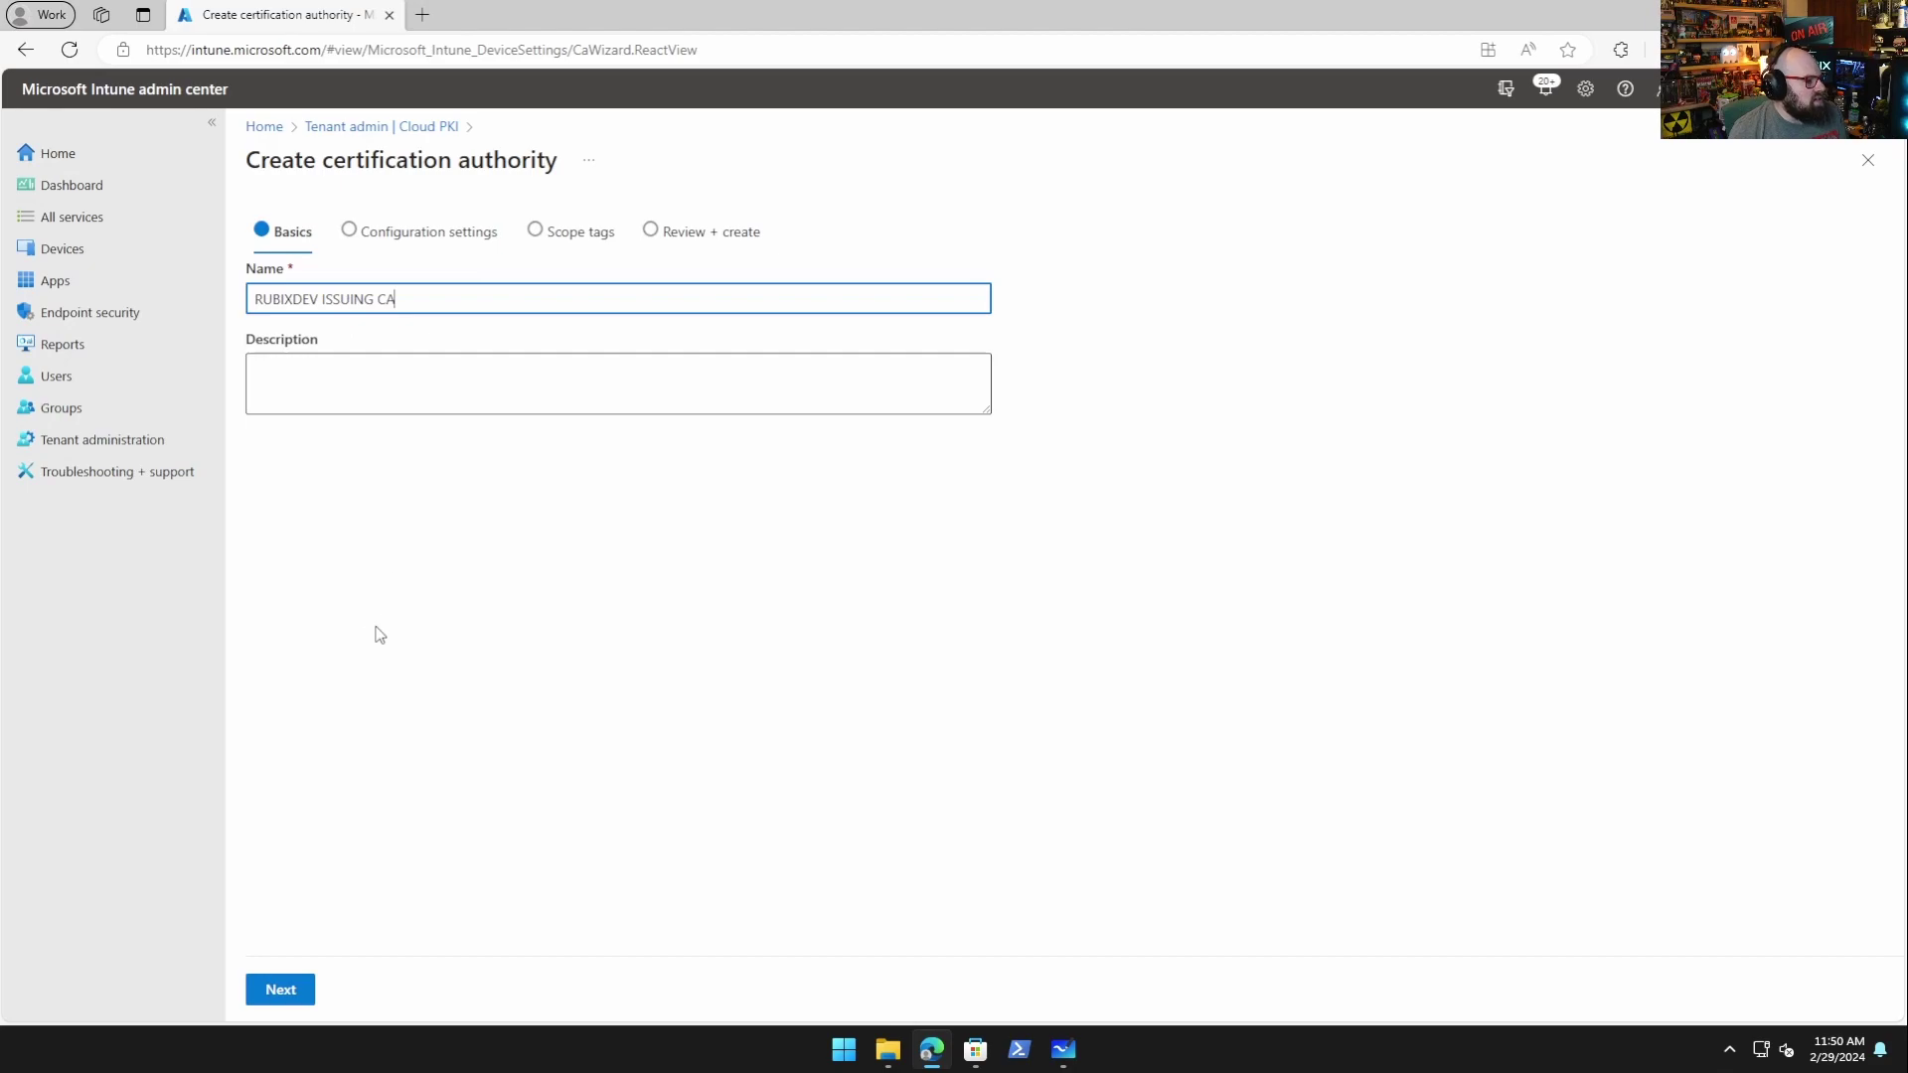
left_click(328, 790)
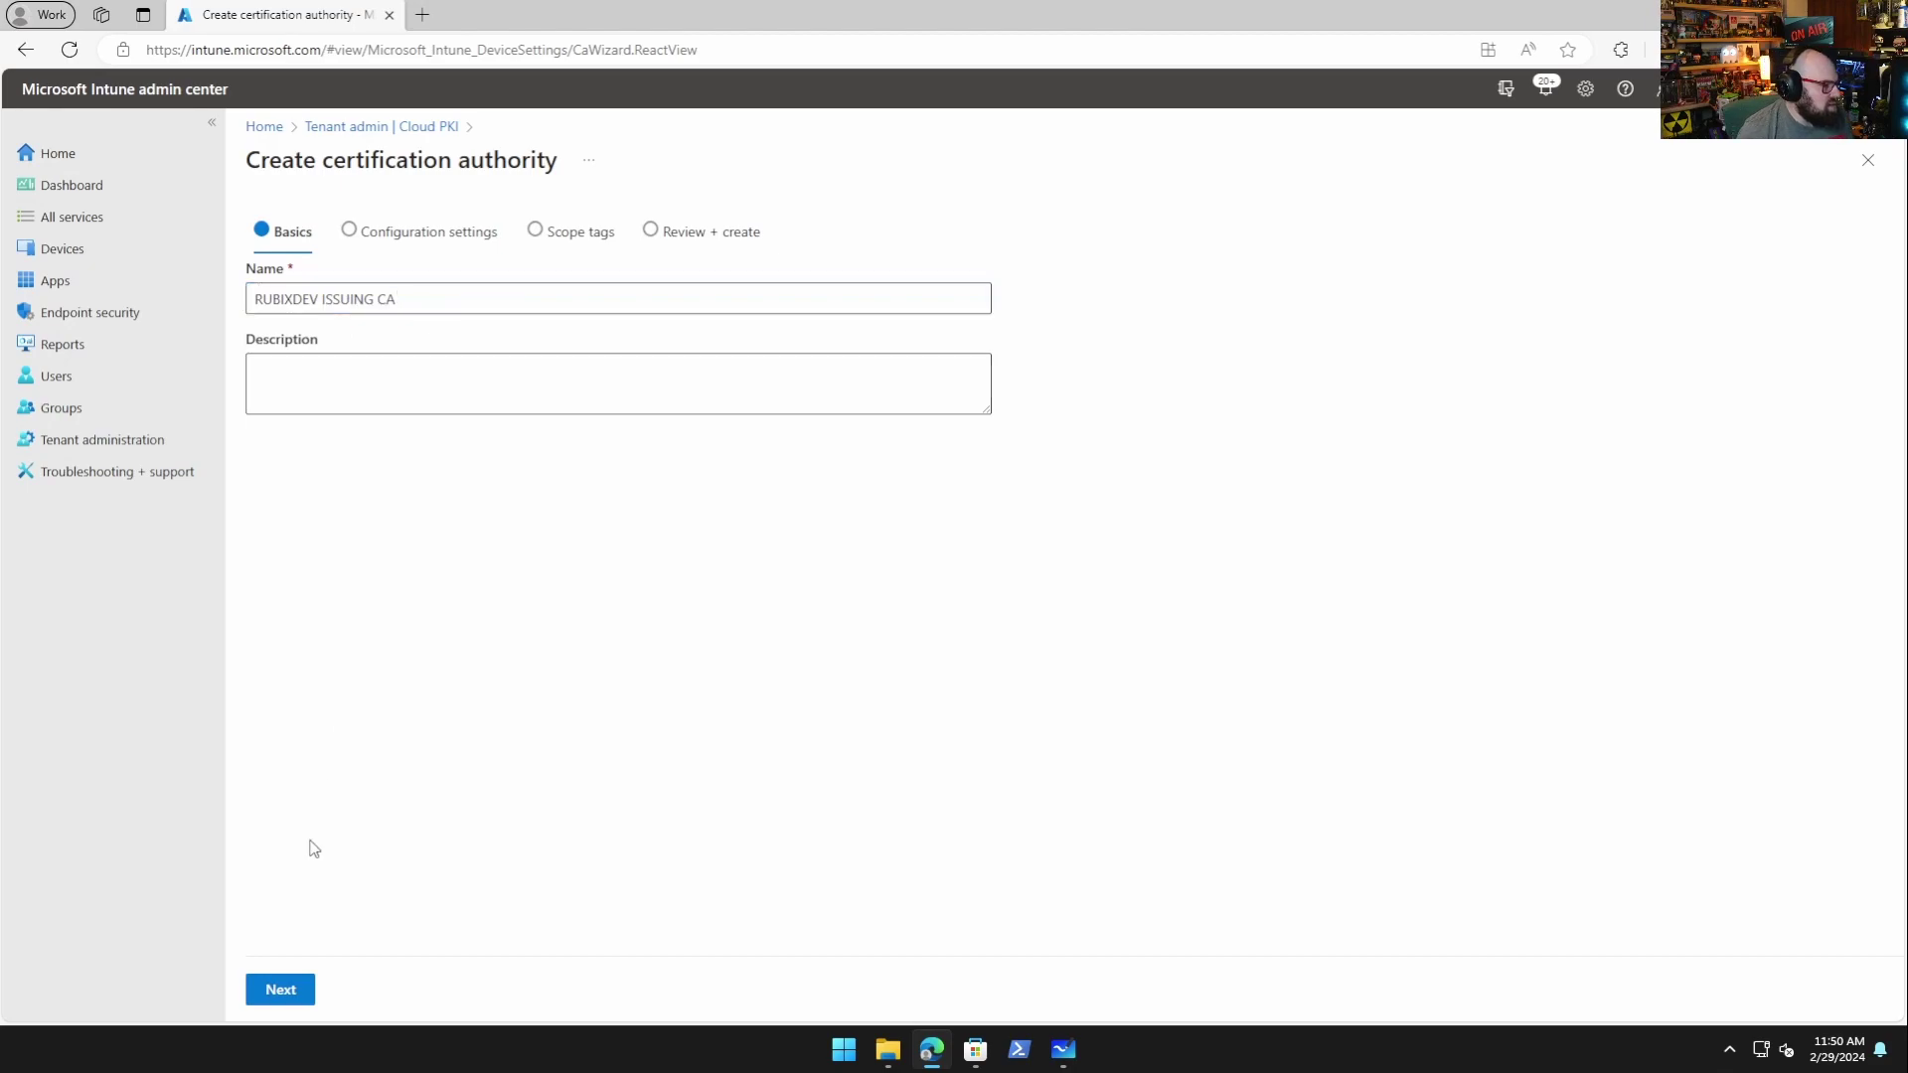
left_click(297, 990)
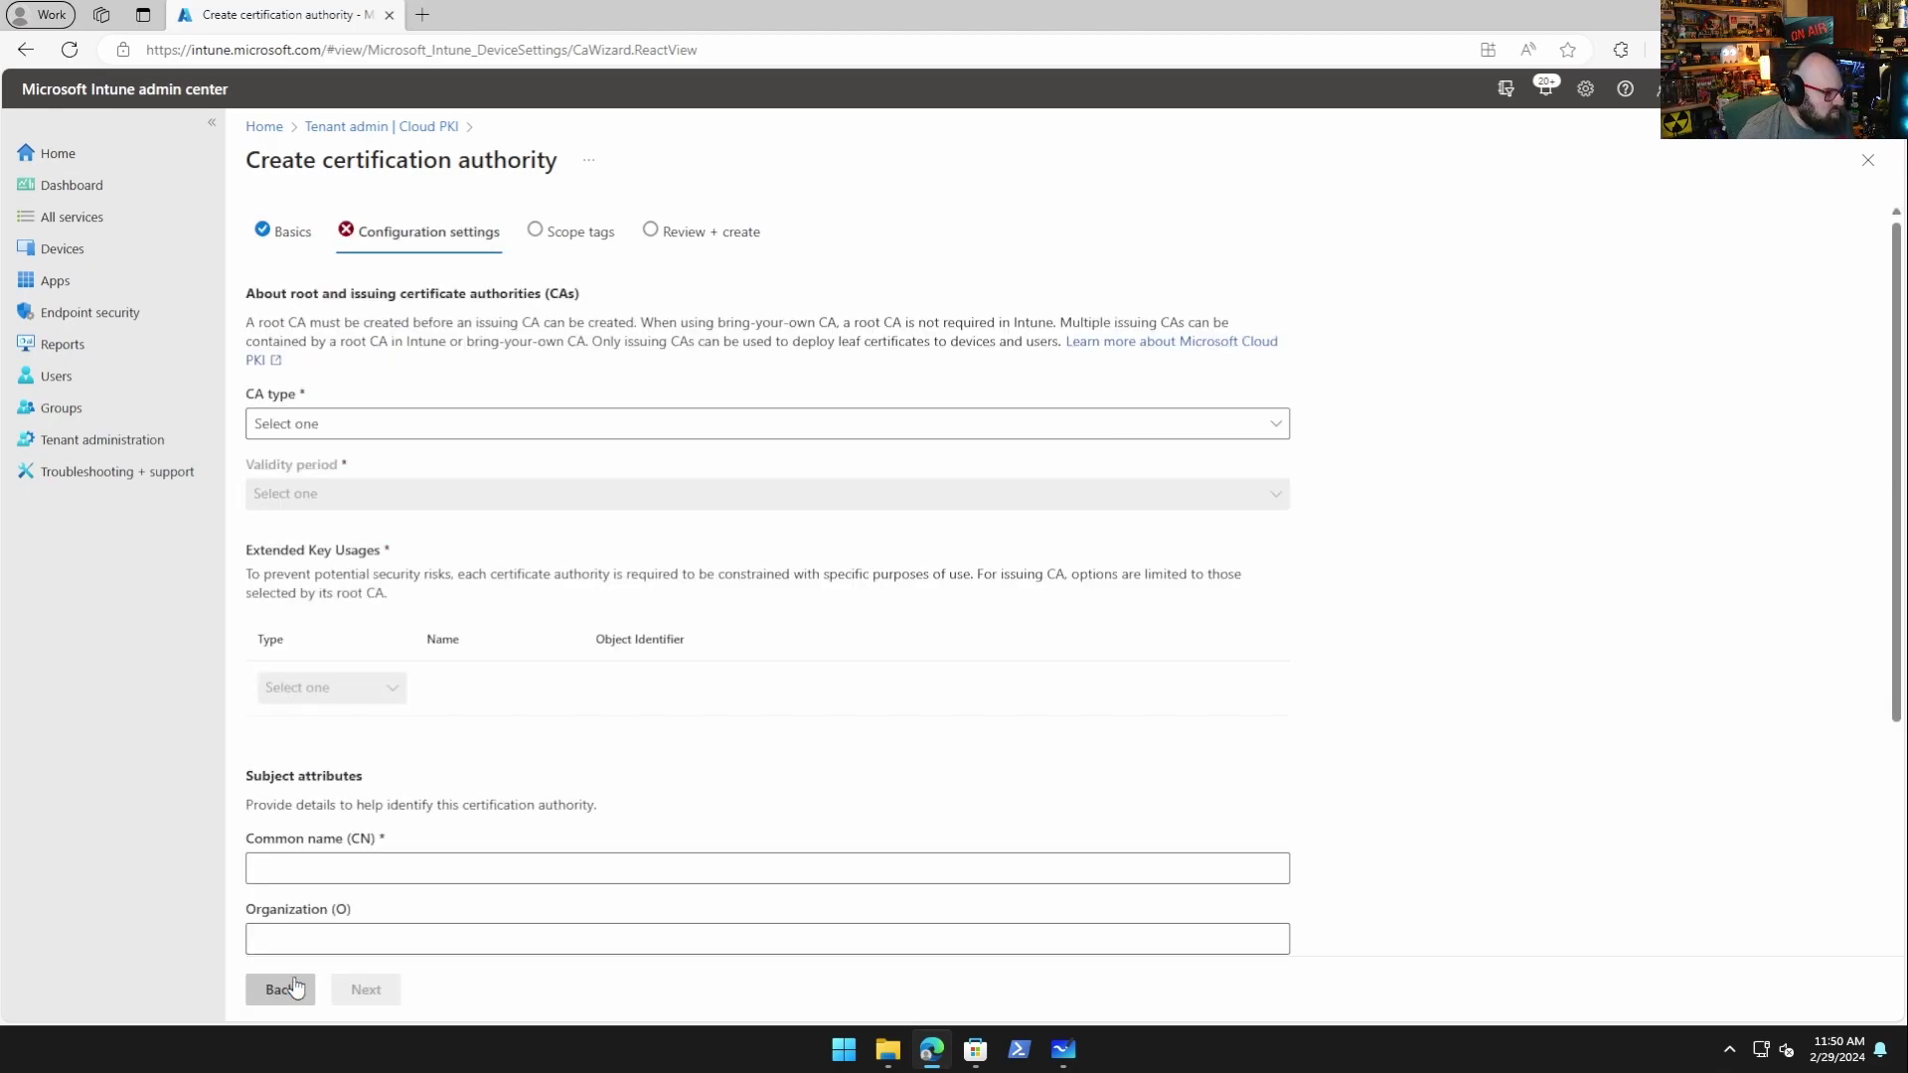
- Set the CA type to Issuing CA with Intune as the root CA source and RUBIXDEV ROOT CA as the root
left_click(308, 426)
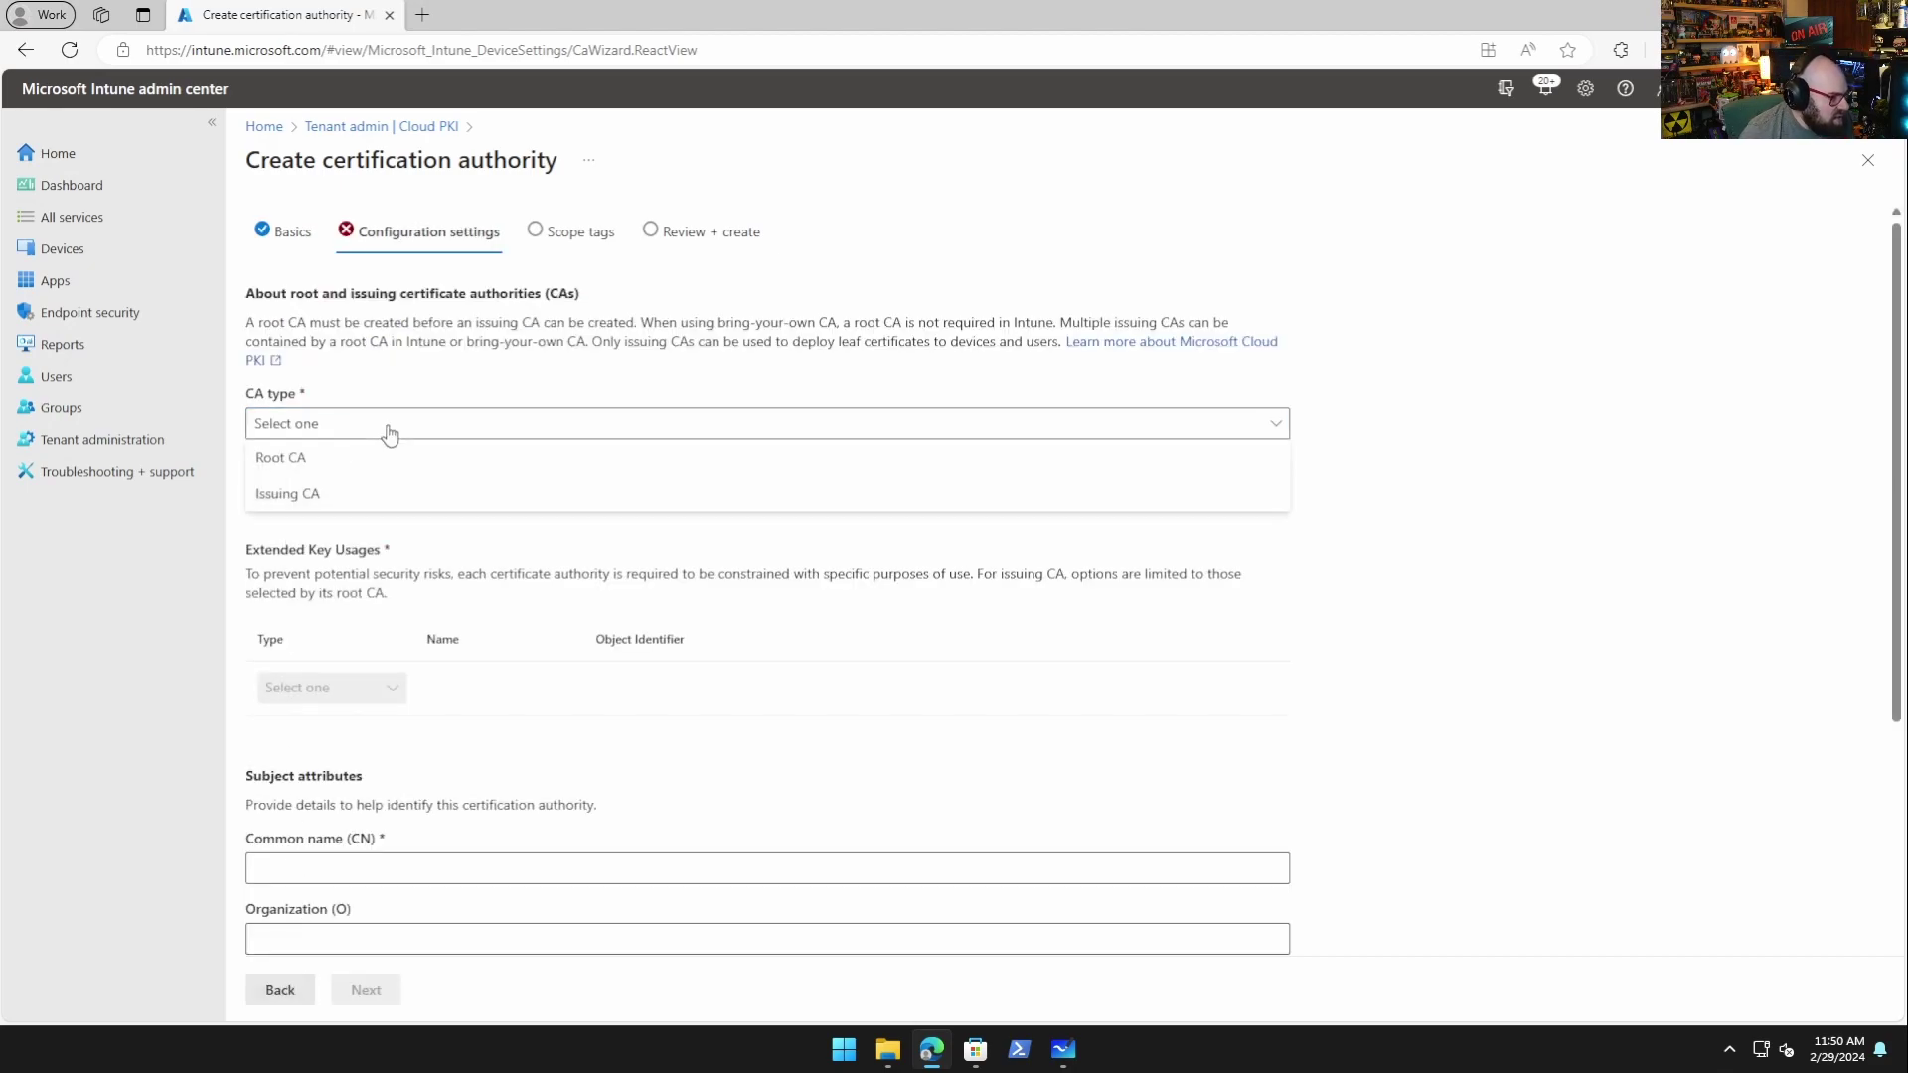
left_click(334, 502)
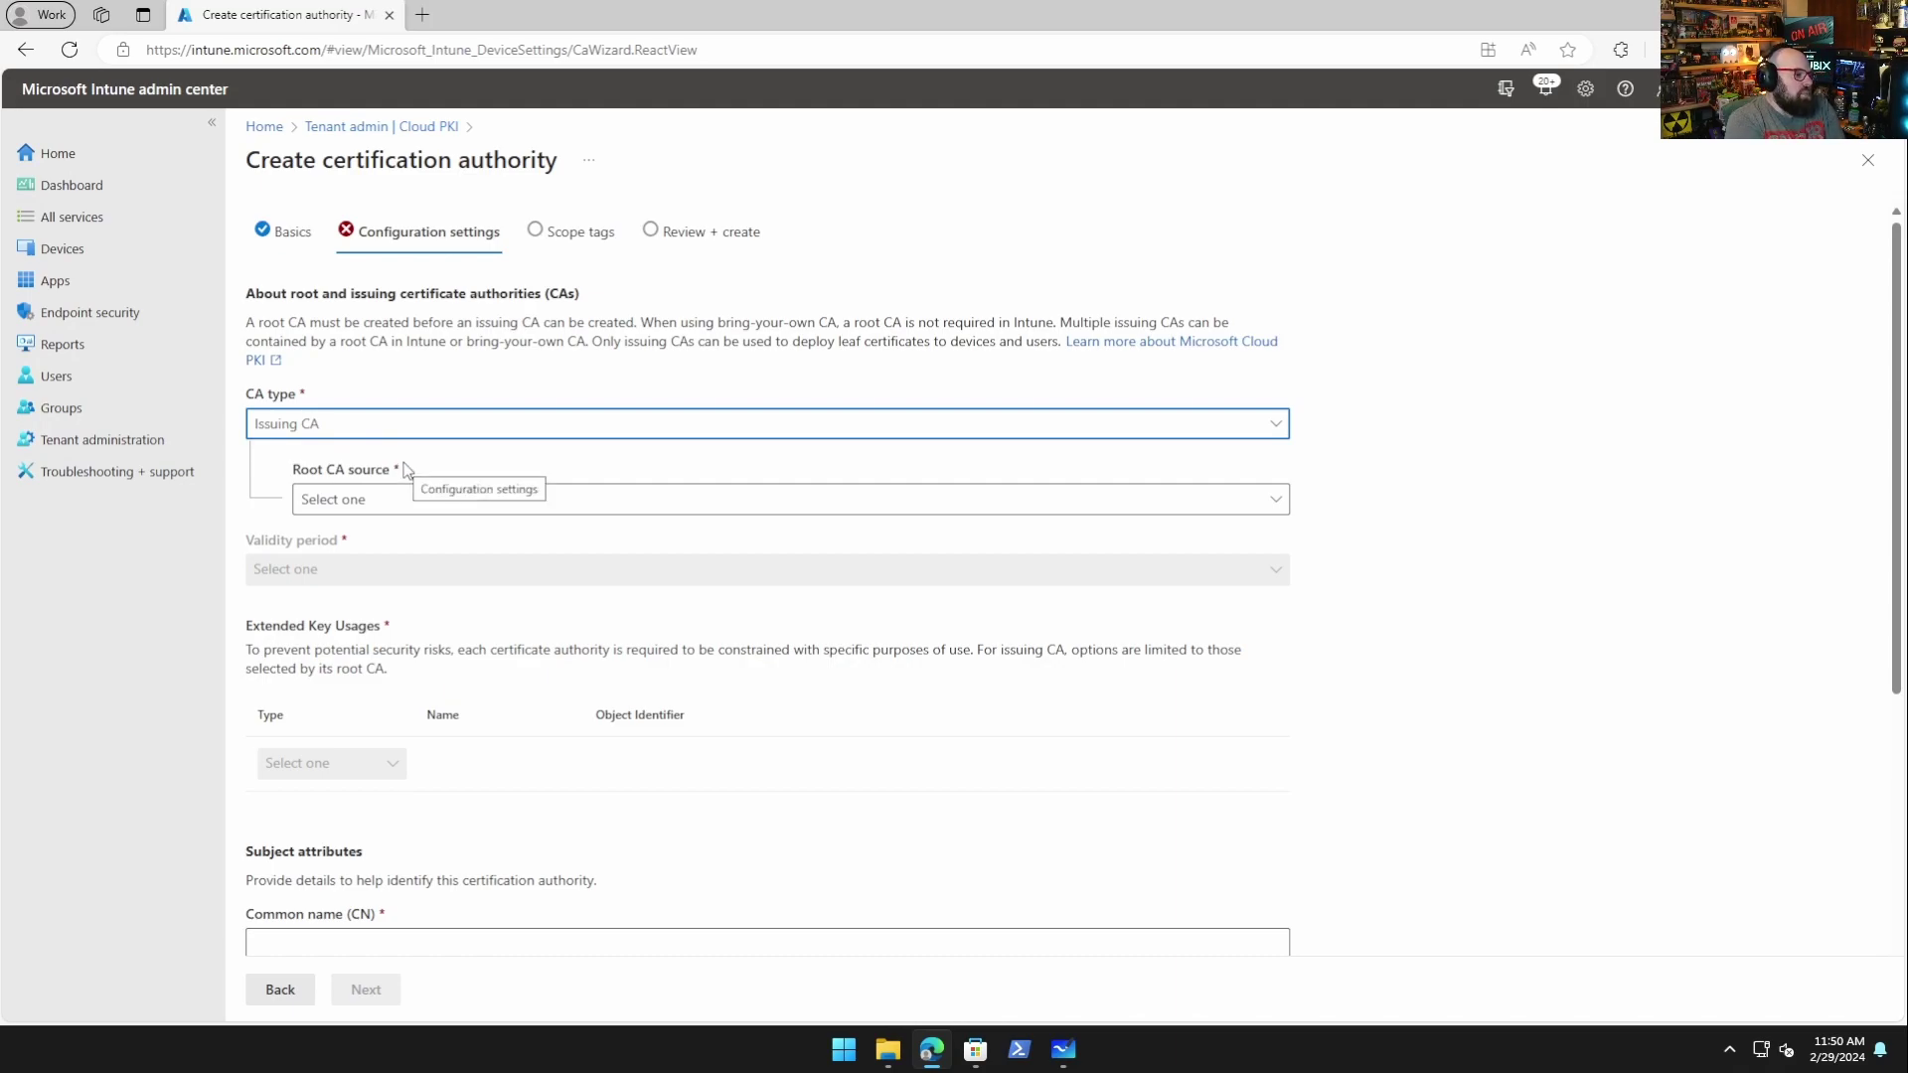
left_click(404, 511)
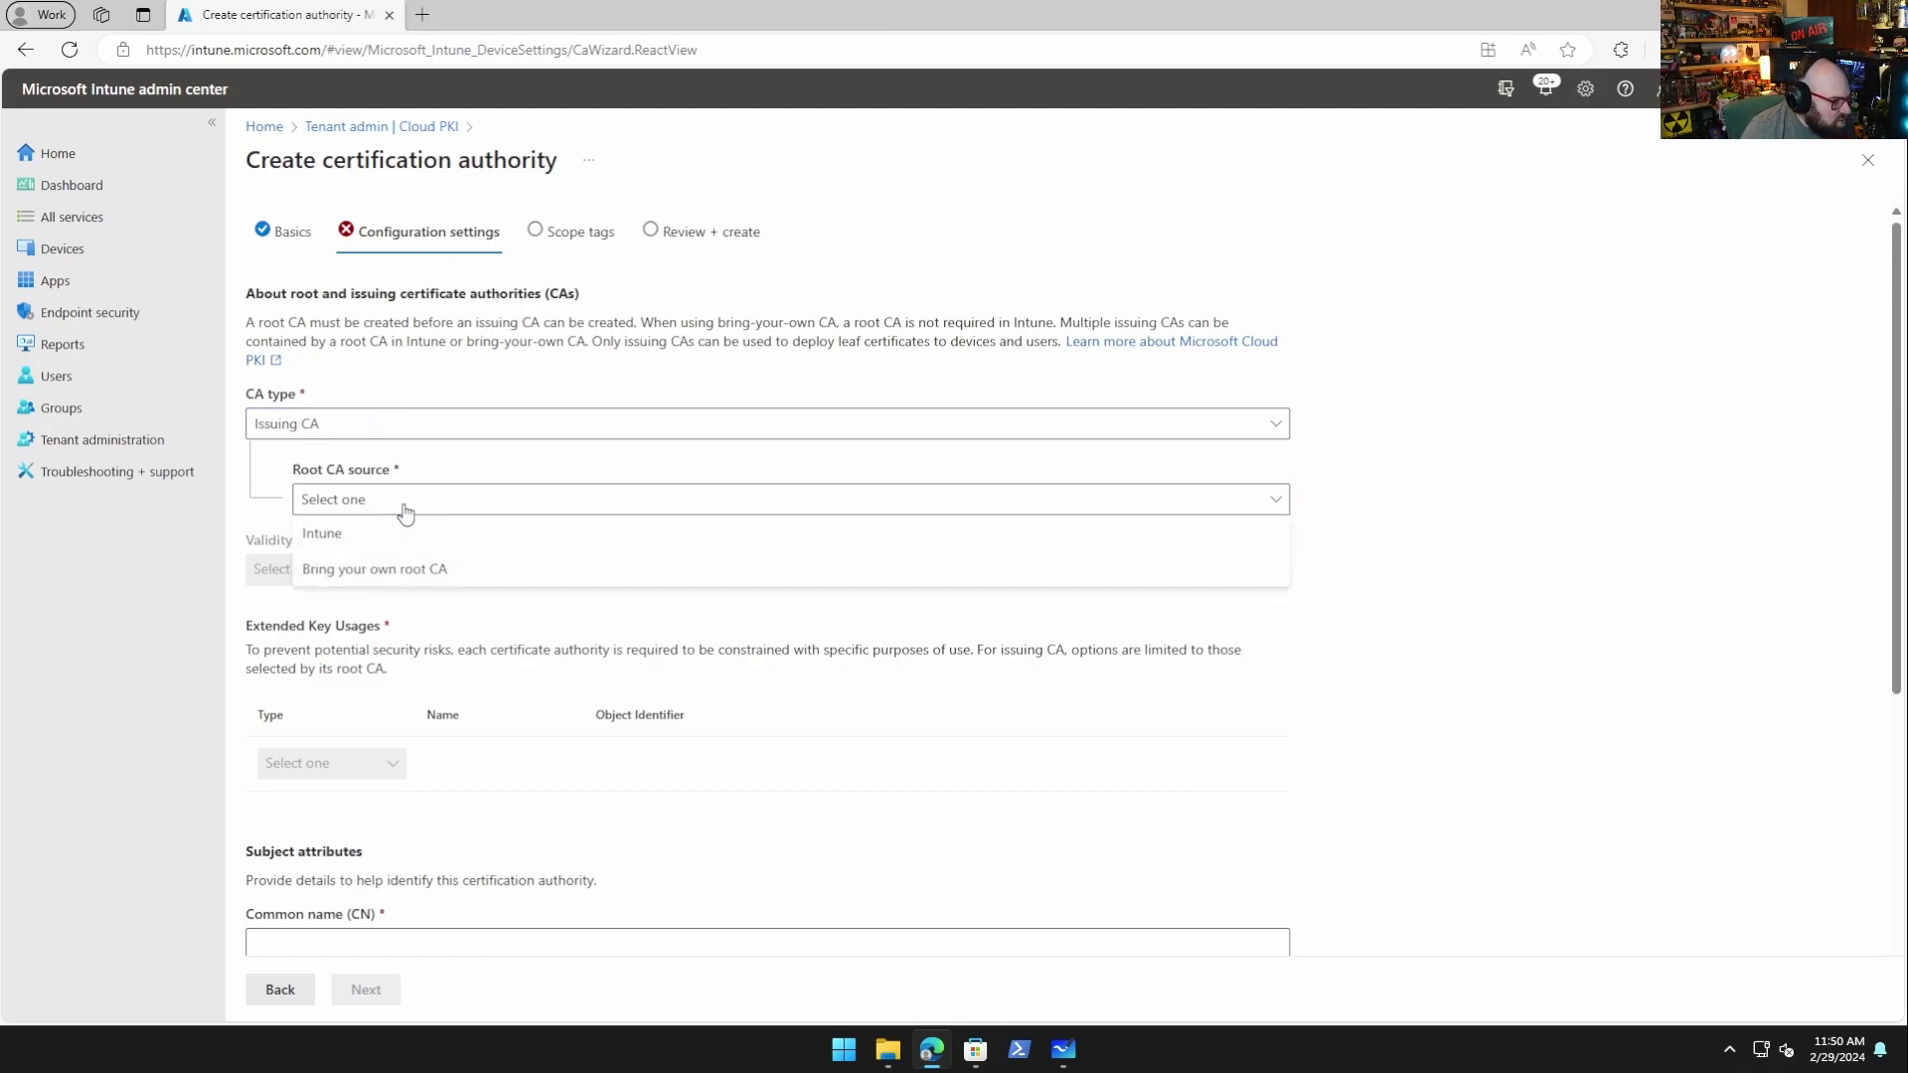
left_click(402, 535)
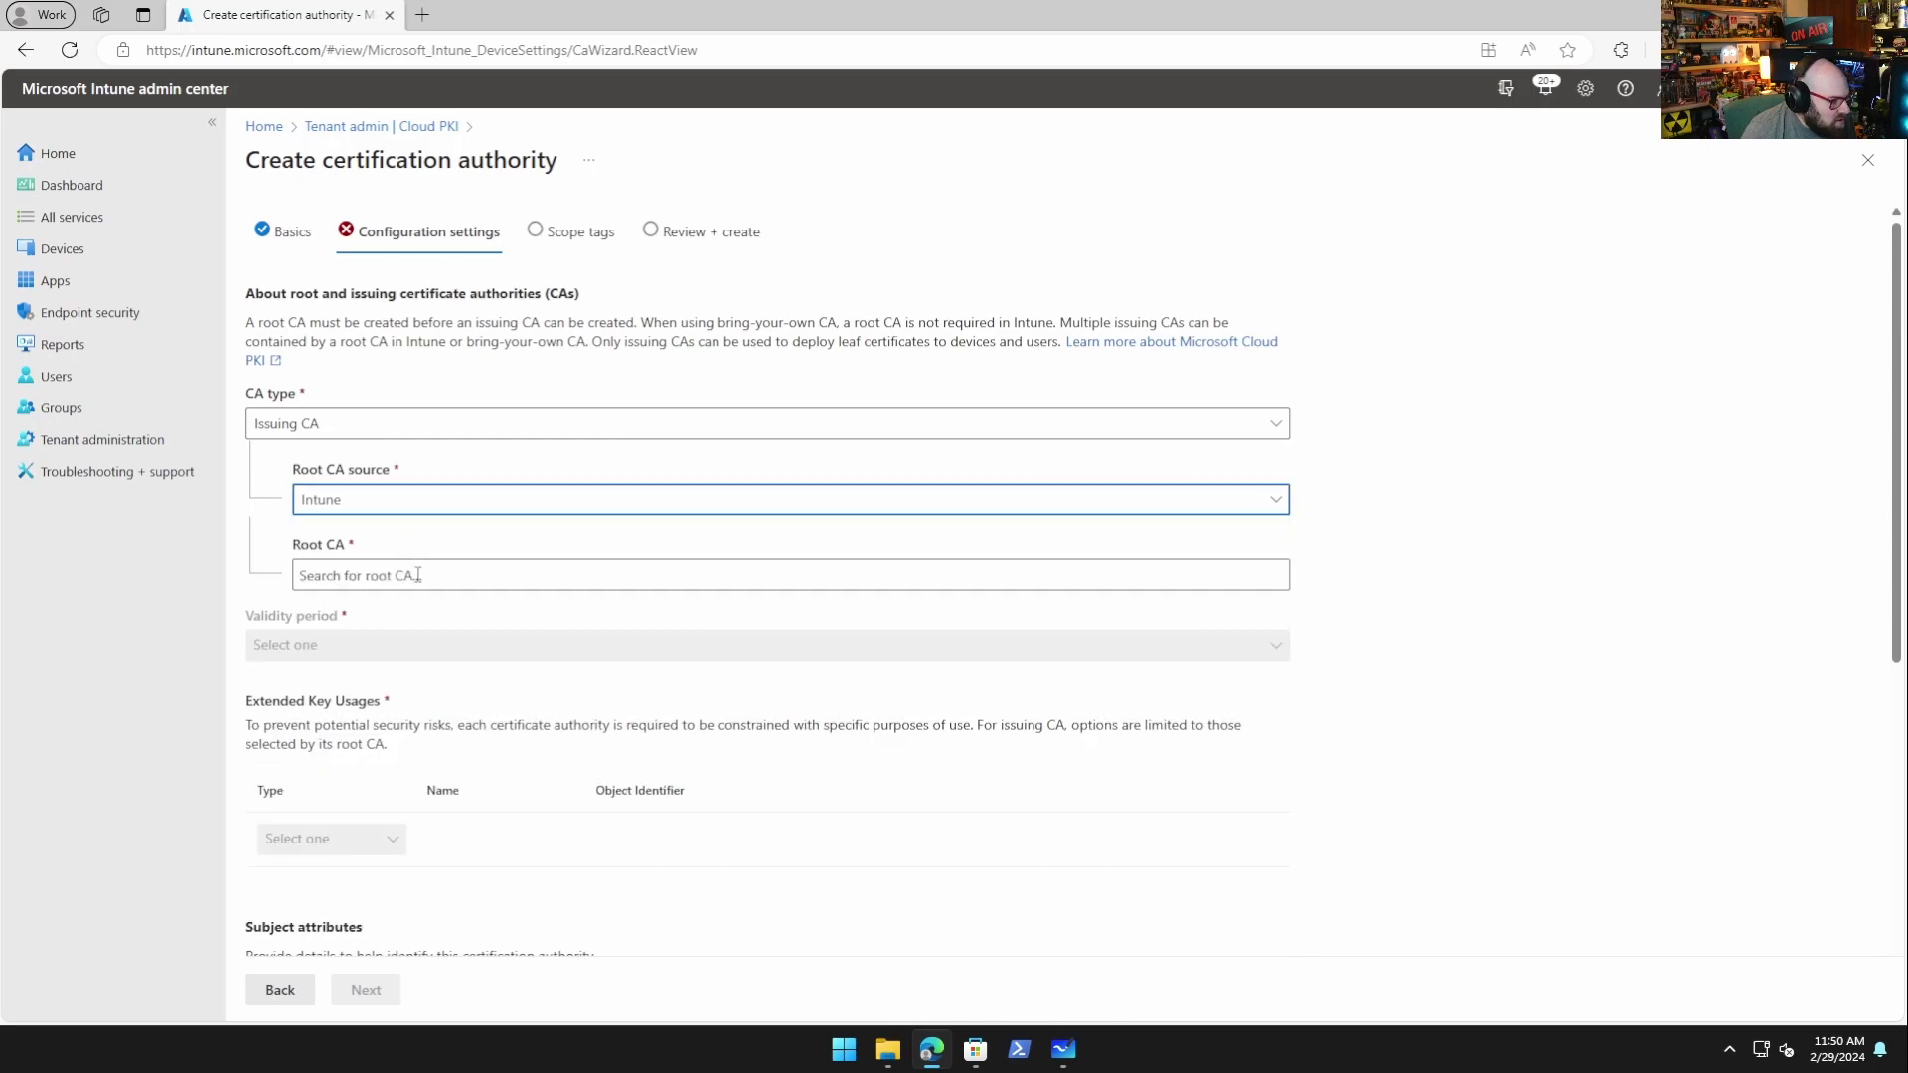
left_click(417, 575)
left_click(413, 708)
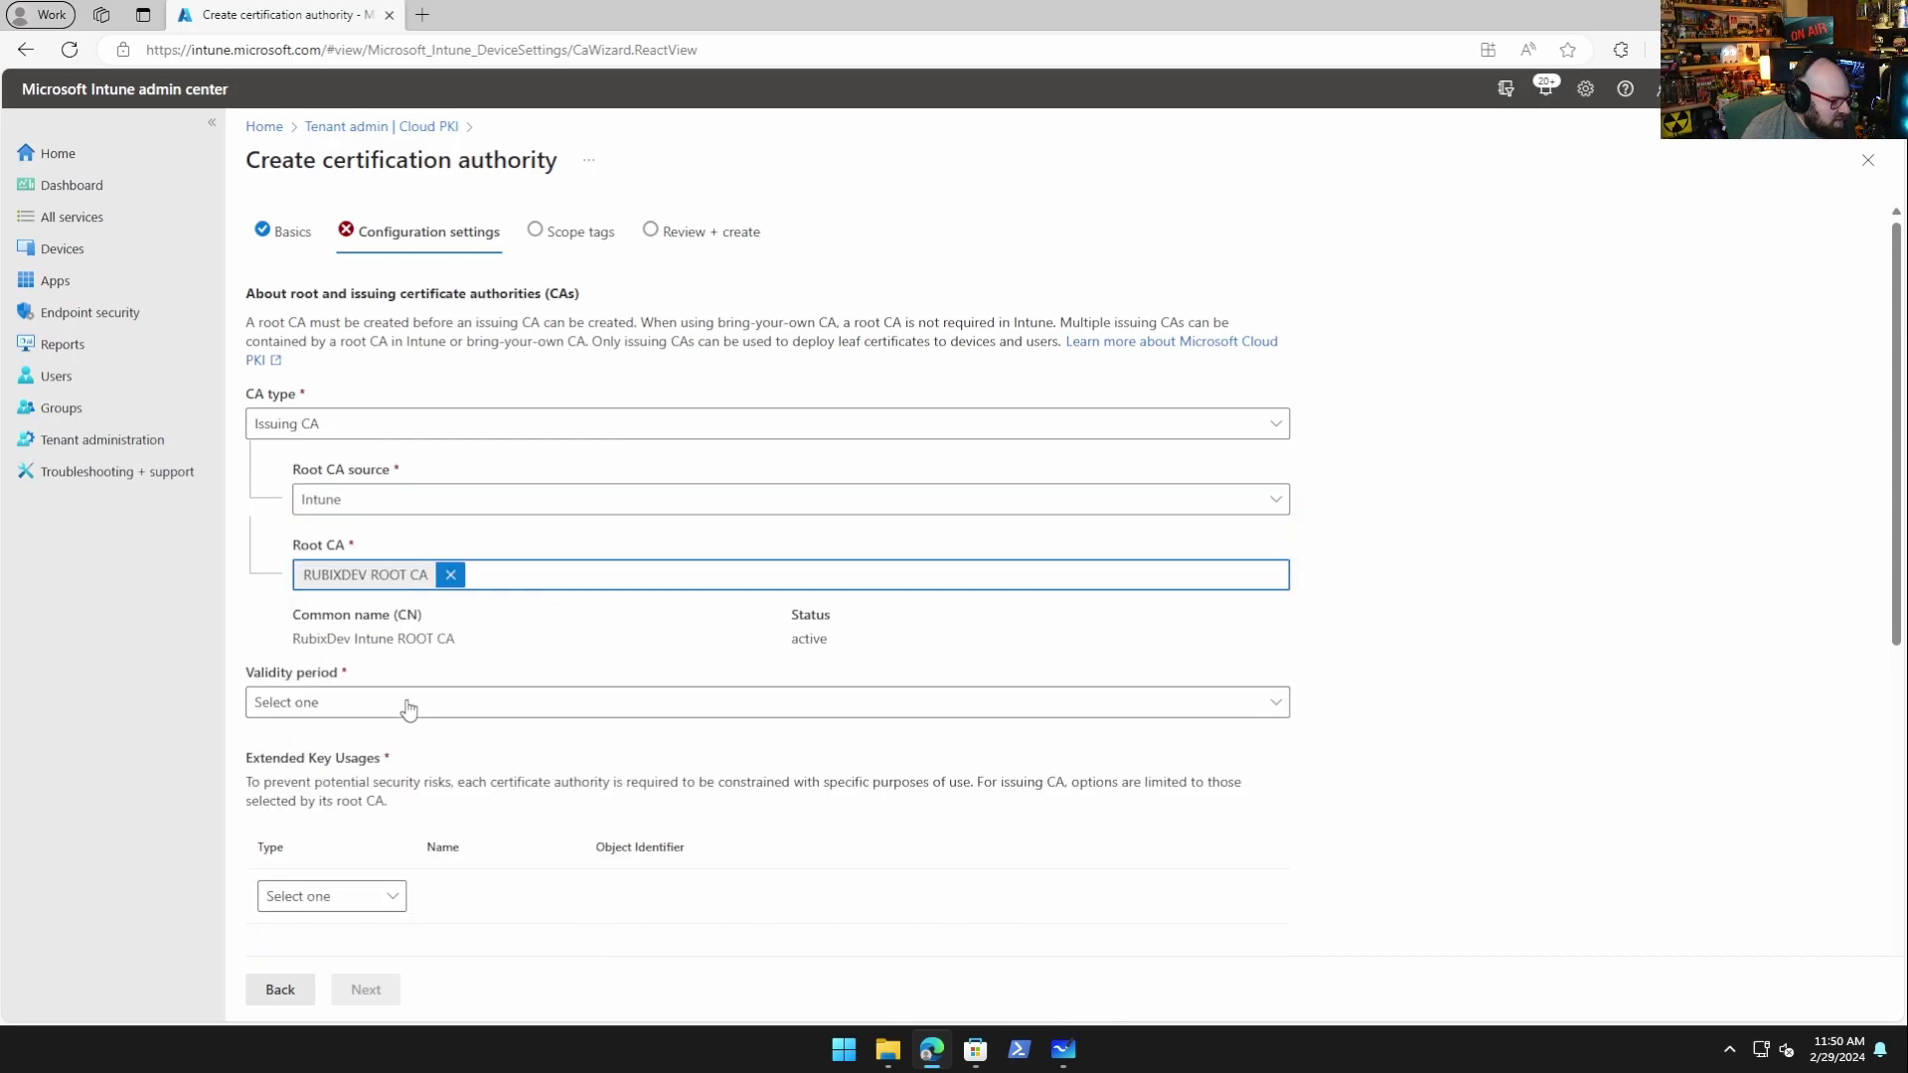
left_click(1734, 560)
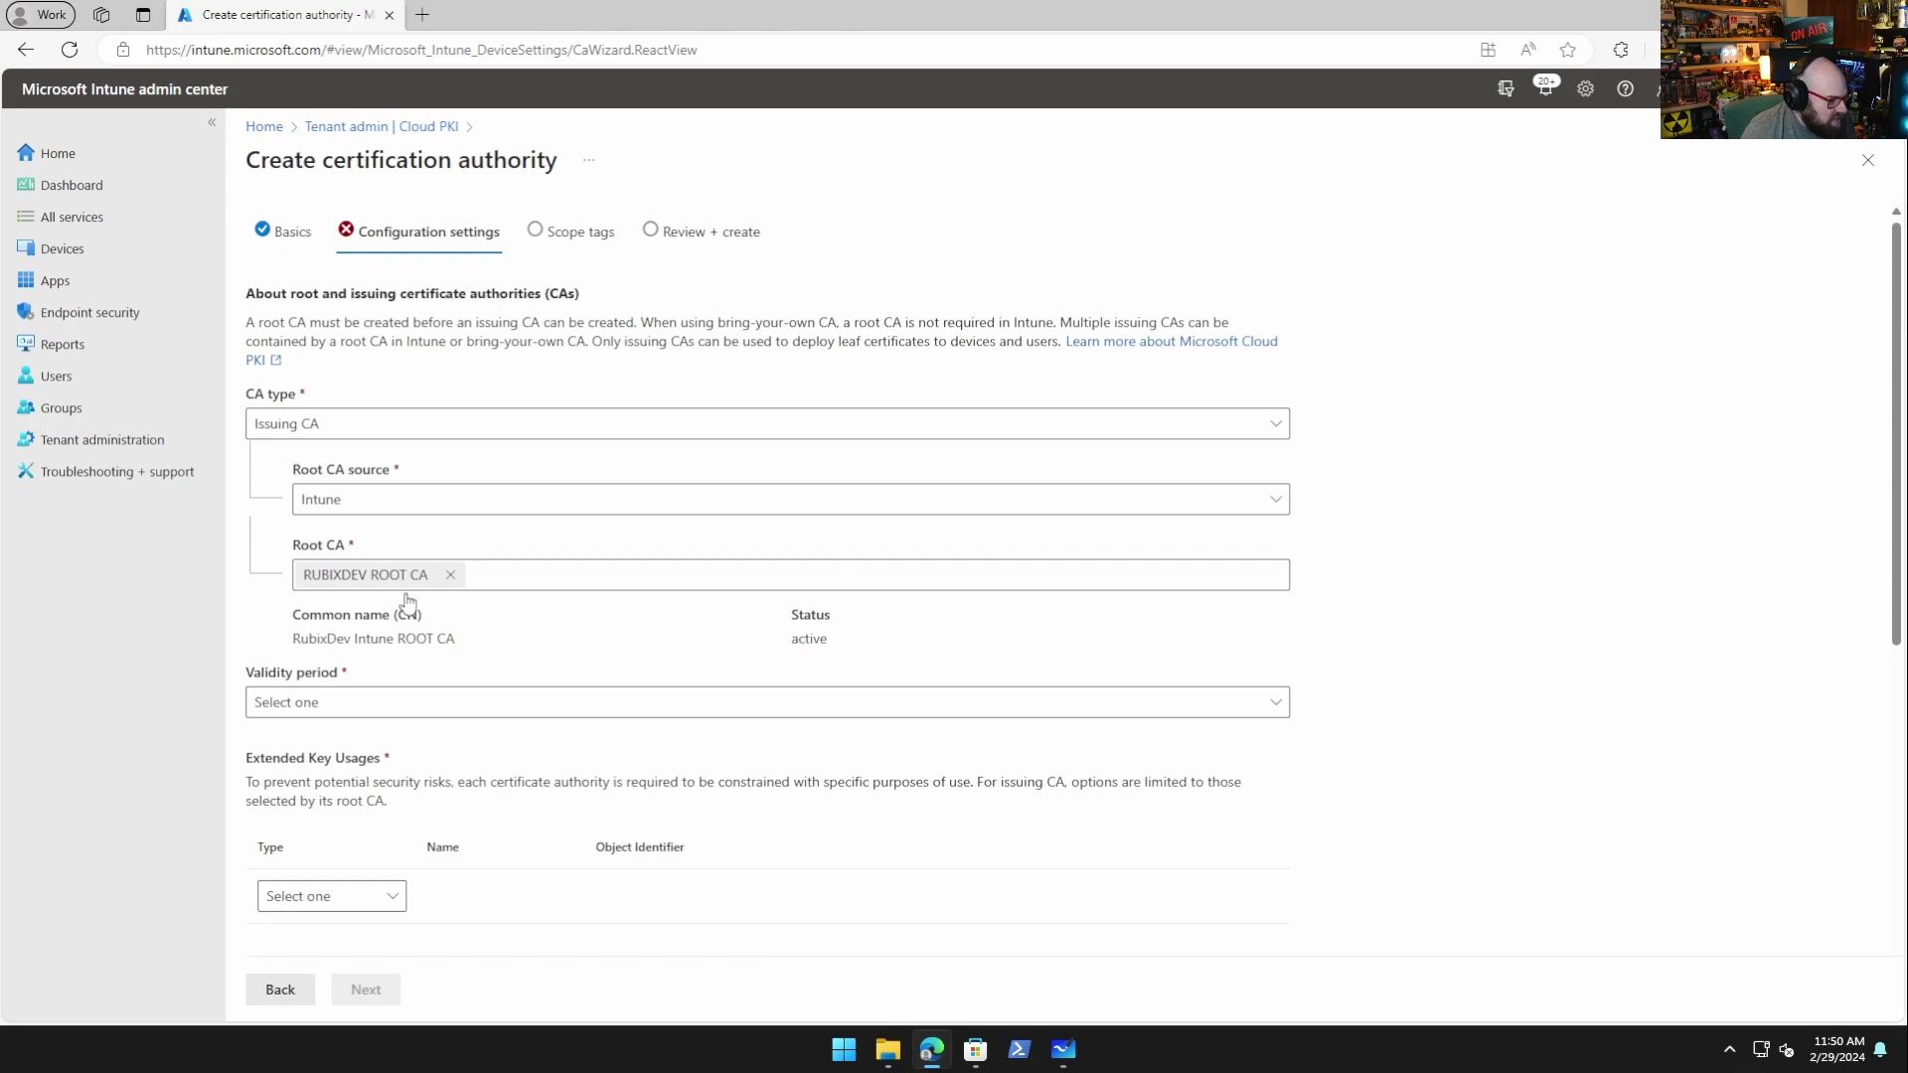
- Set the issuing CA's validity period to 2 years and add Client auth as an extended key usage
left_click(364, 715)
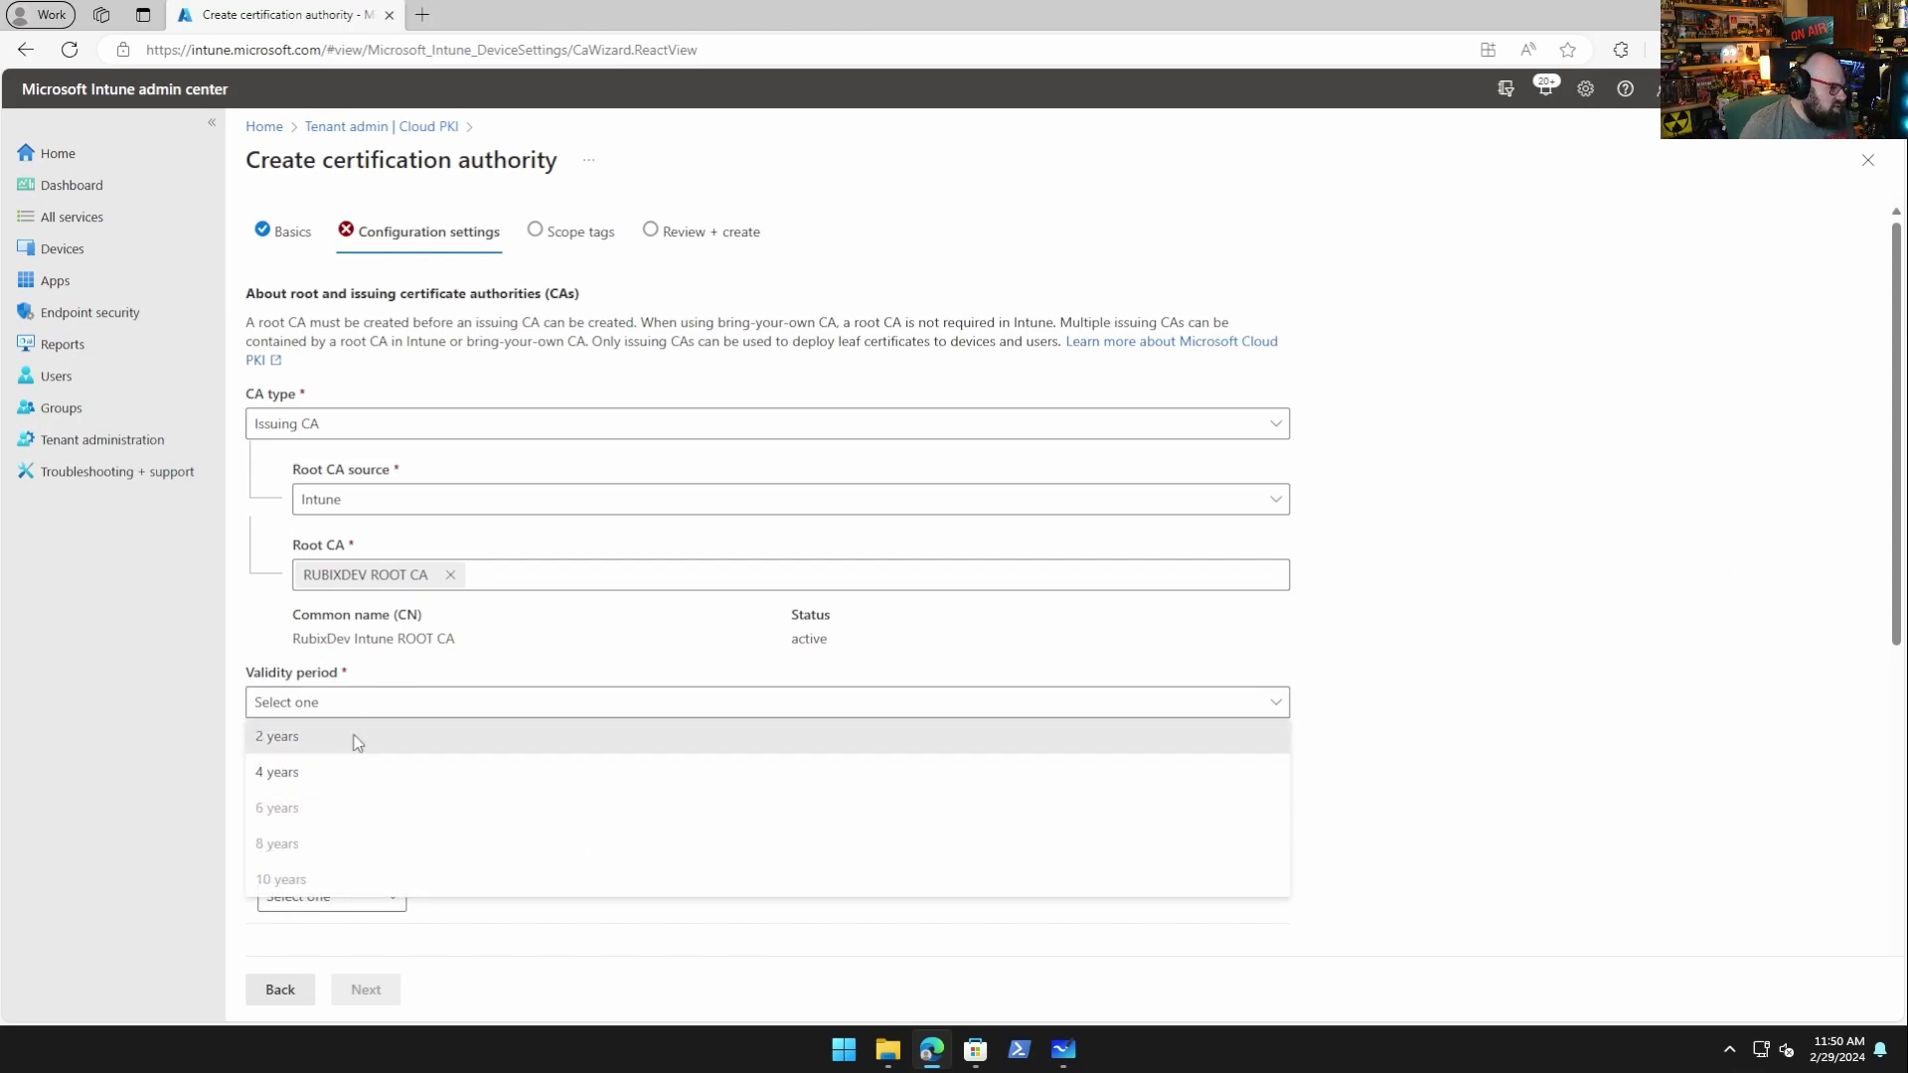
left_click(343, 741)
scroll(611, 788, "down", 4)
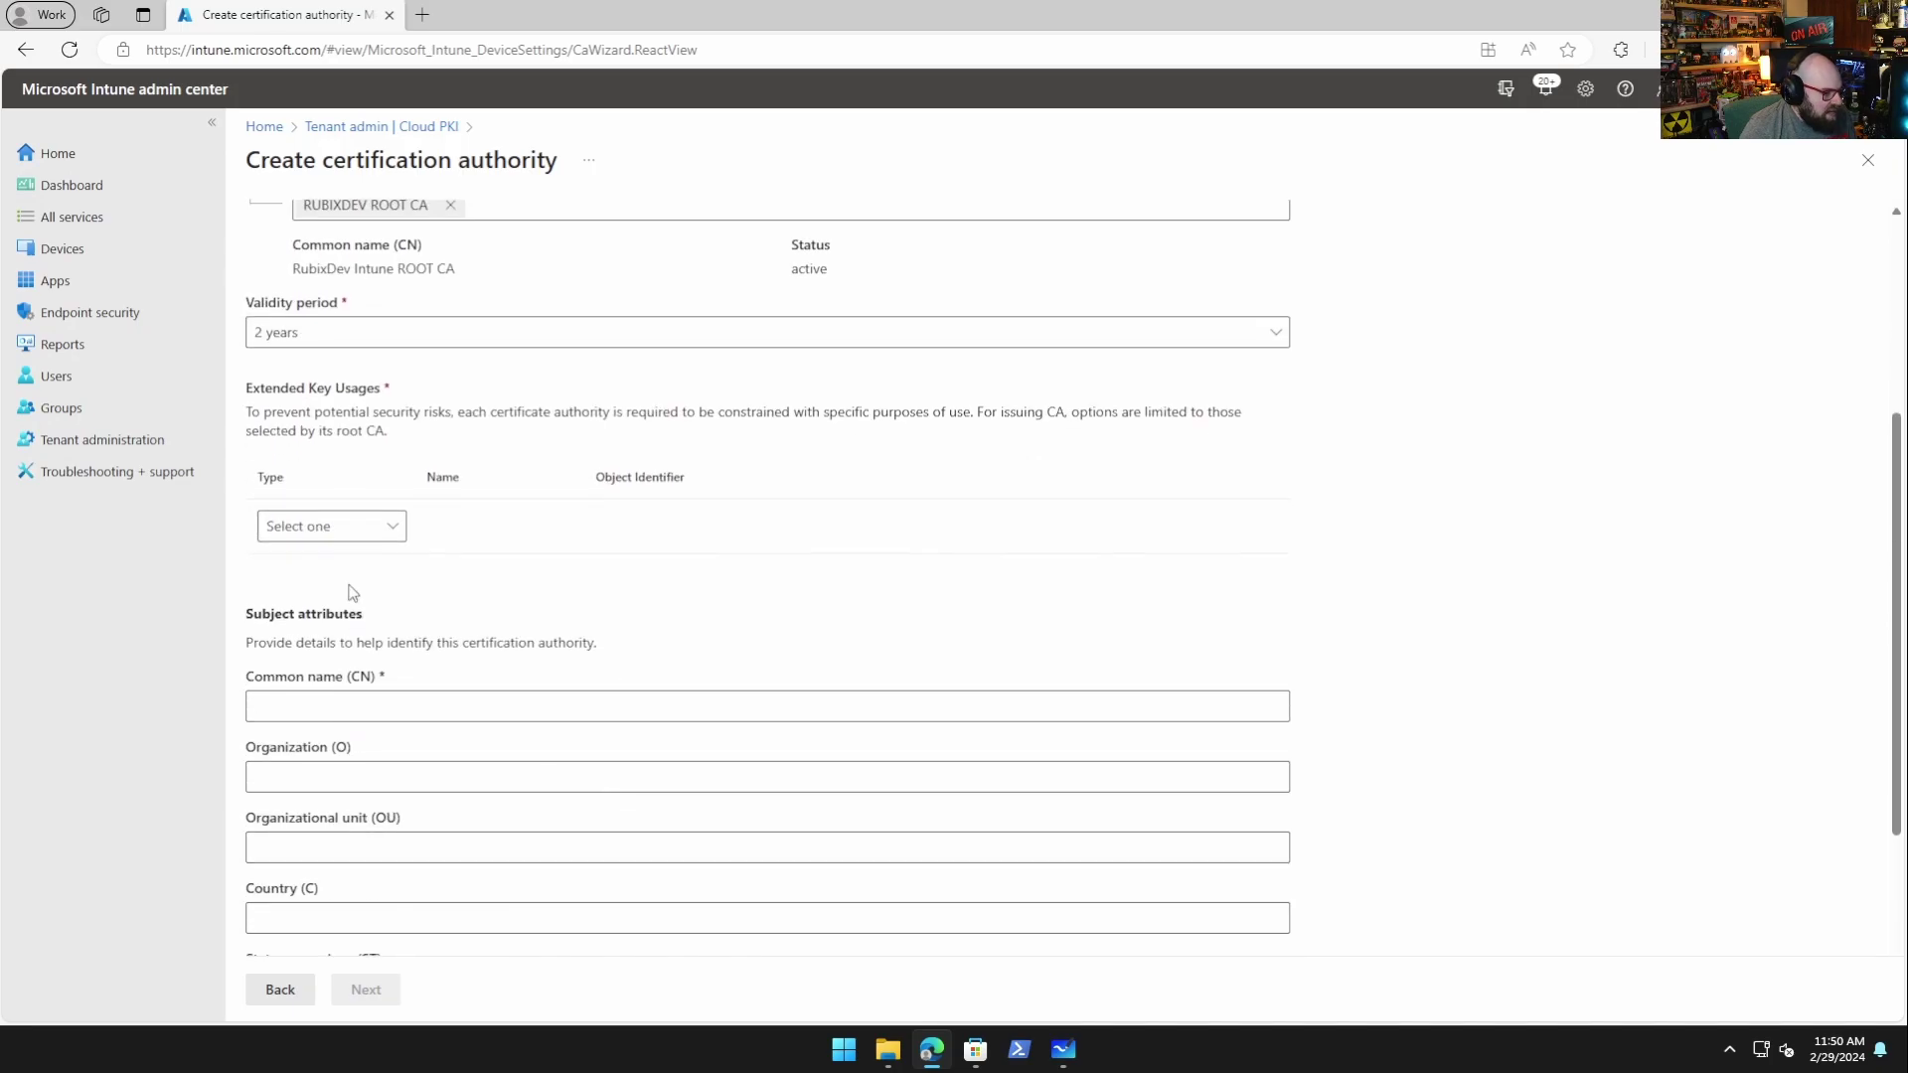
left_click(373, 542)
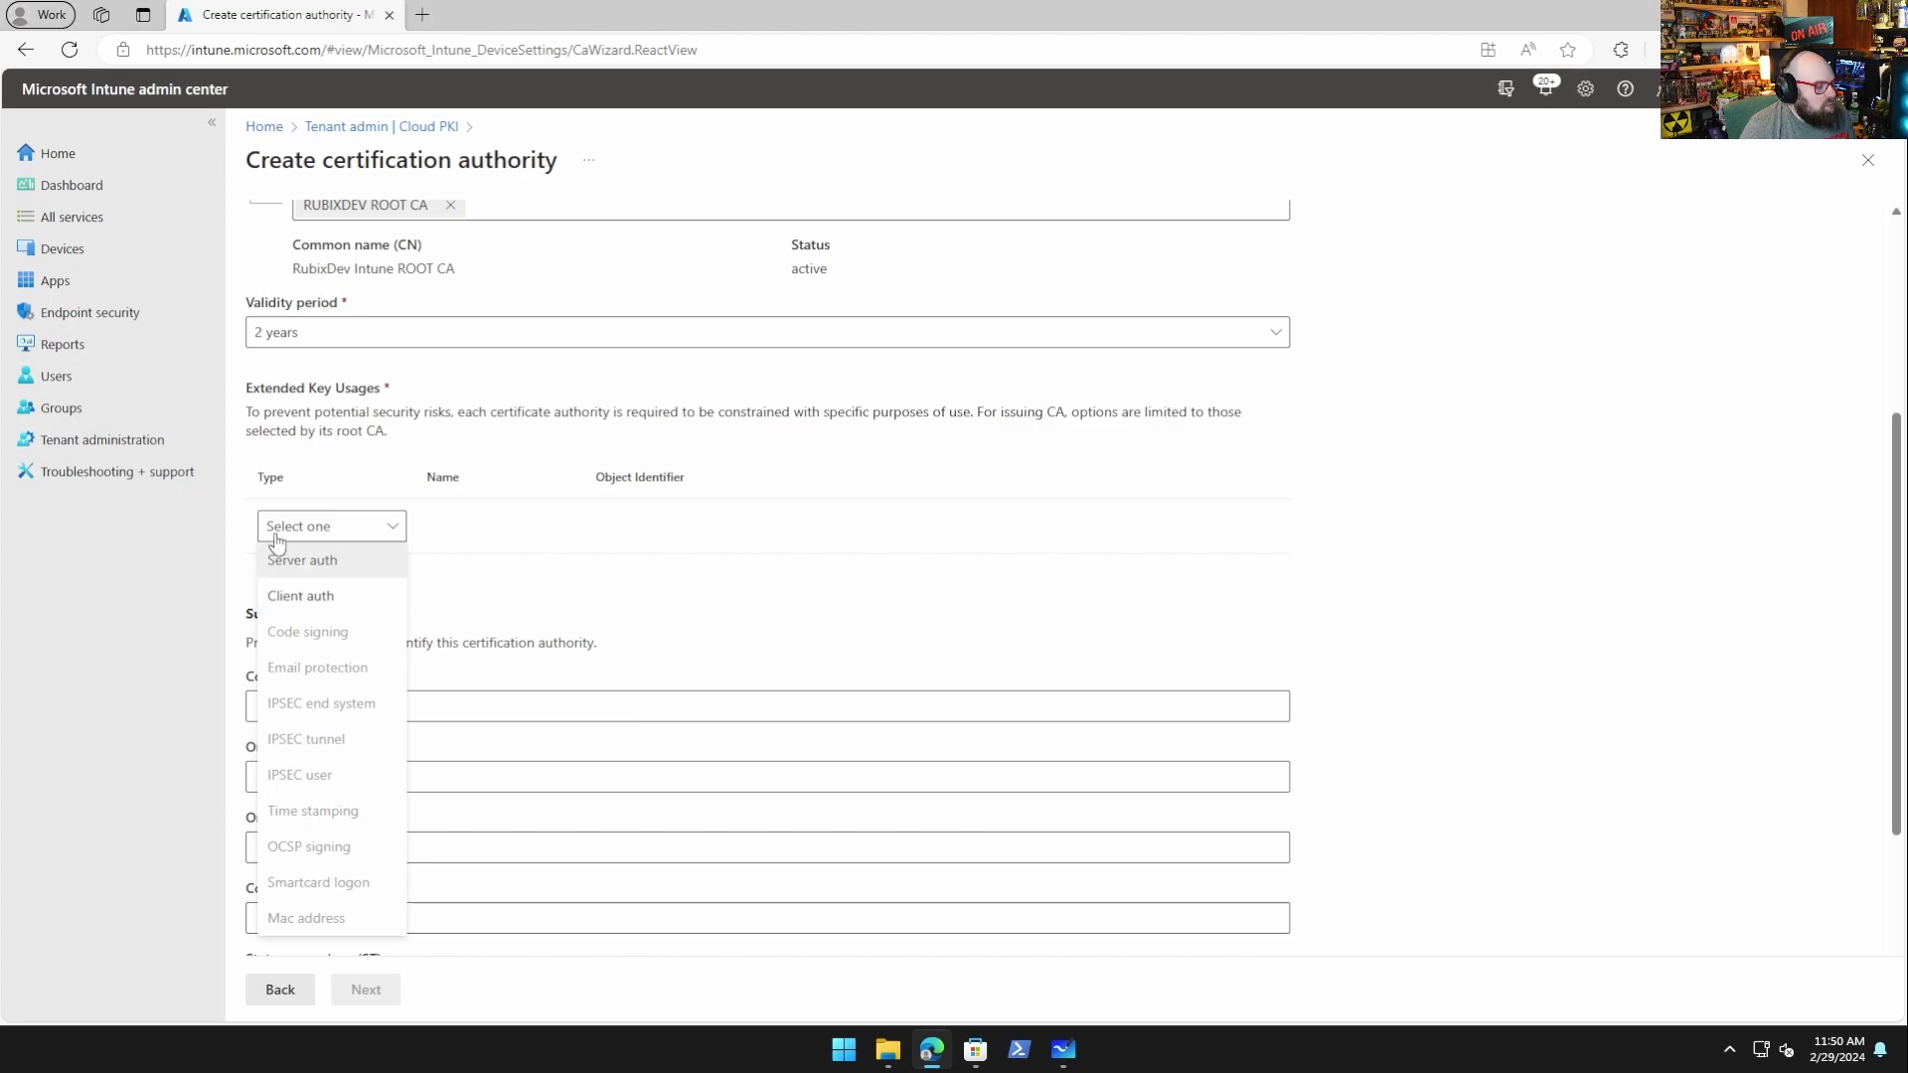
left_click(316, 596)
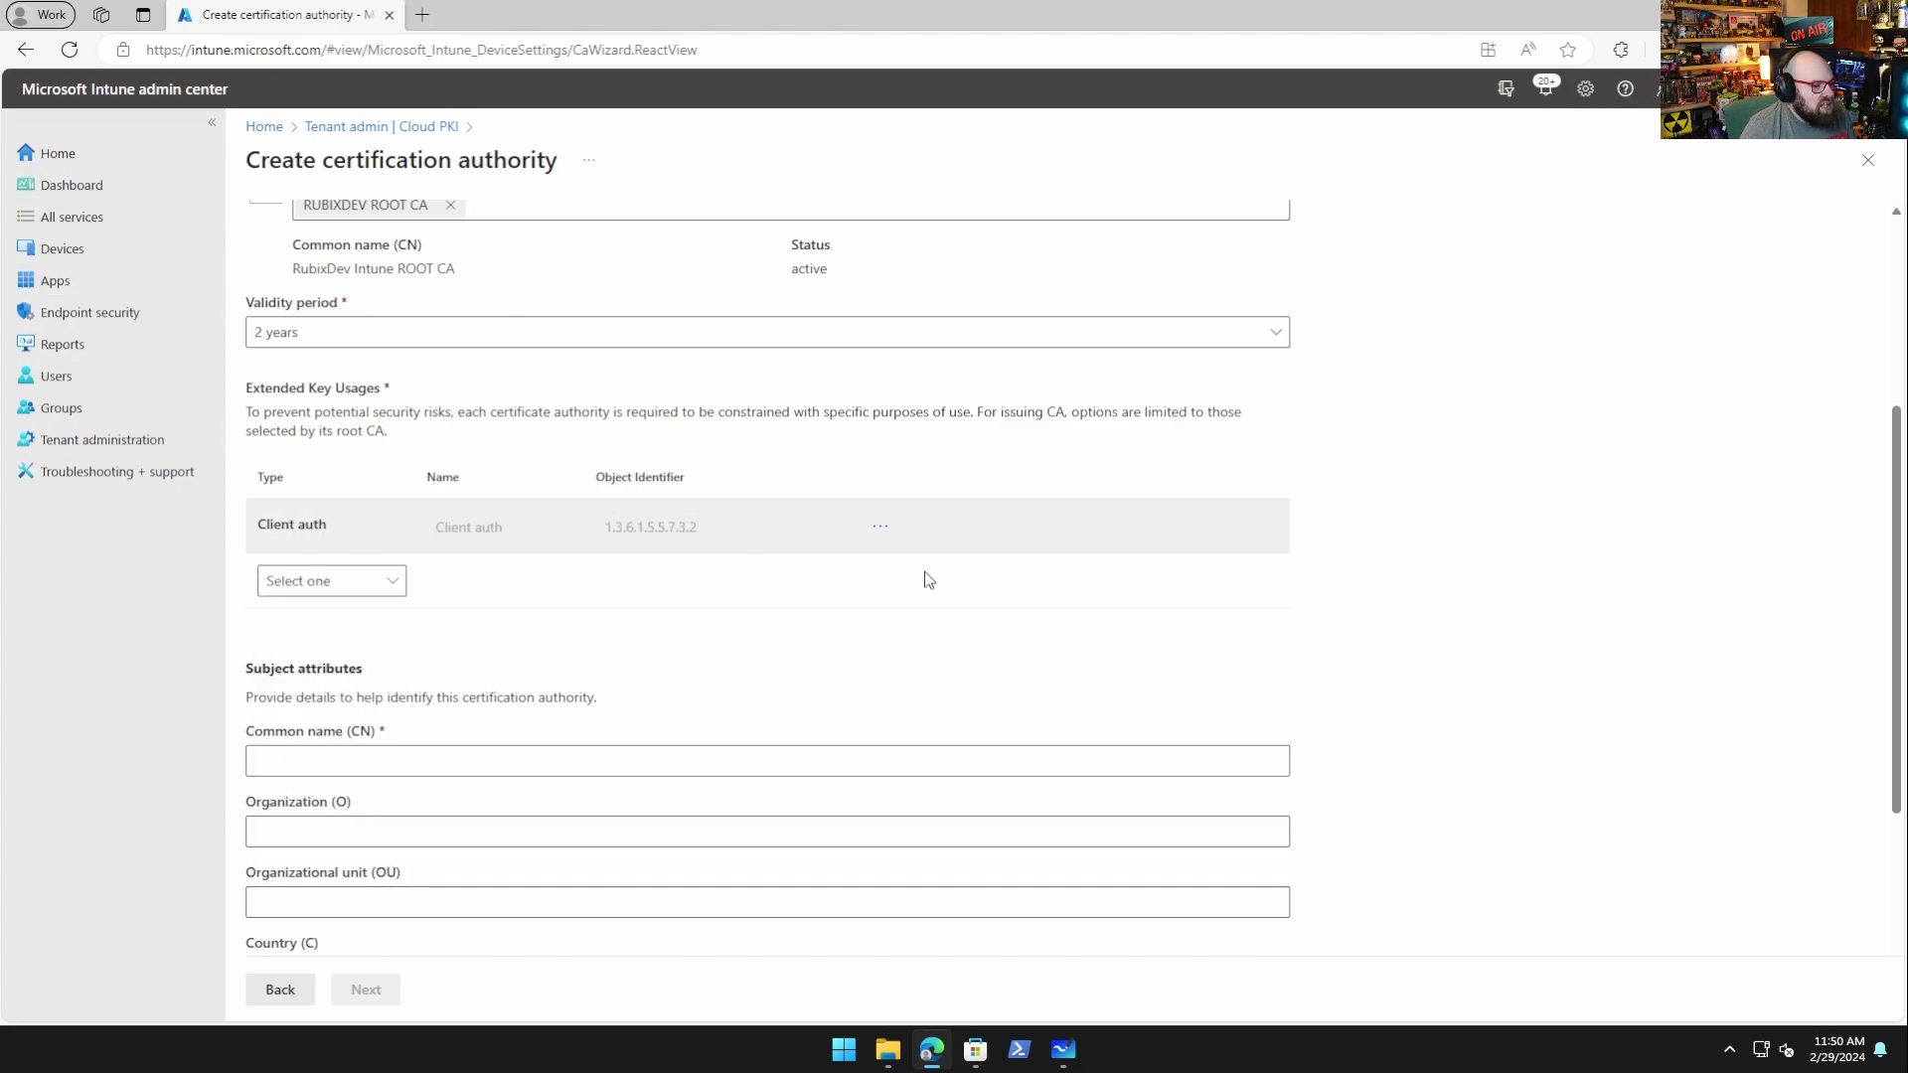
- Enter RUBIXDEV ISSUING CA as the common name in the subject attributes
scroll(1076, 585, "down", 1)
left_click(518, 636)
type("RUBIXDEV ISSU")
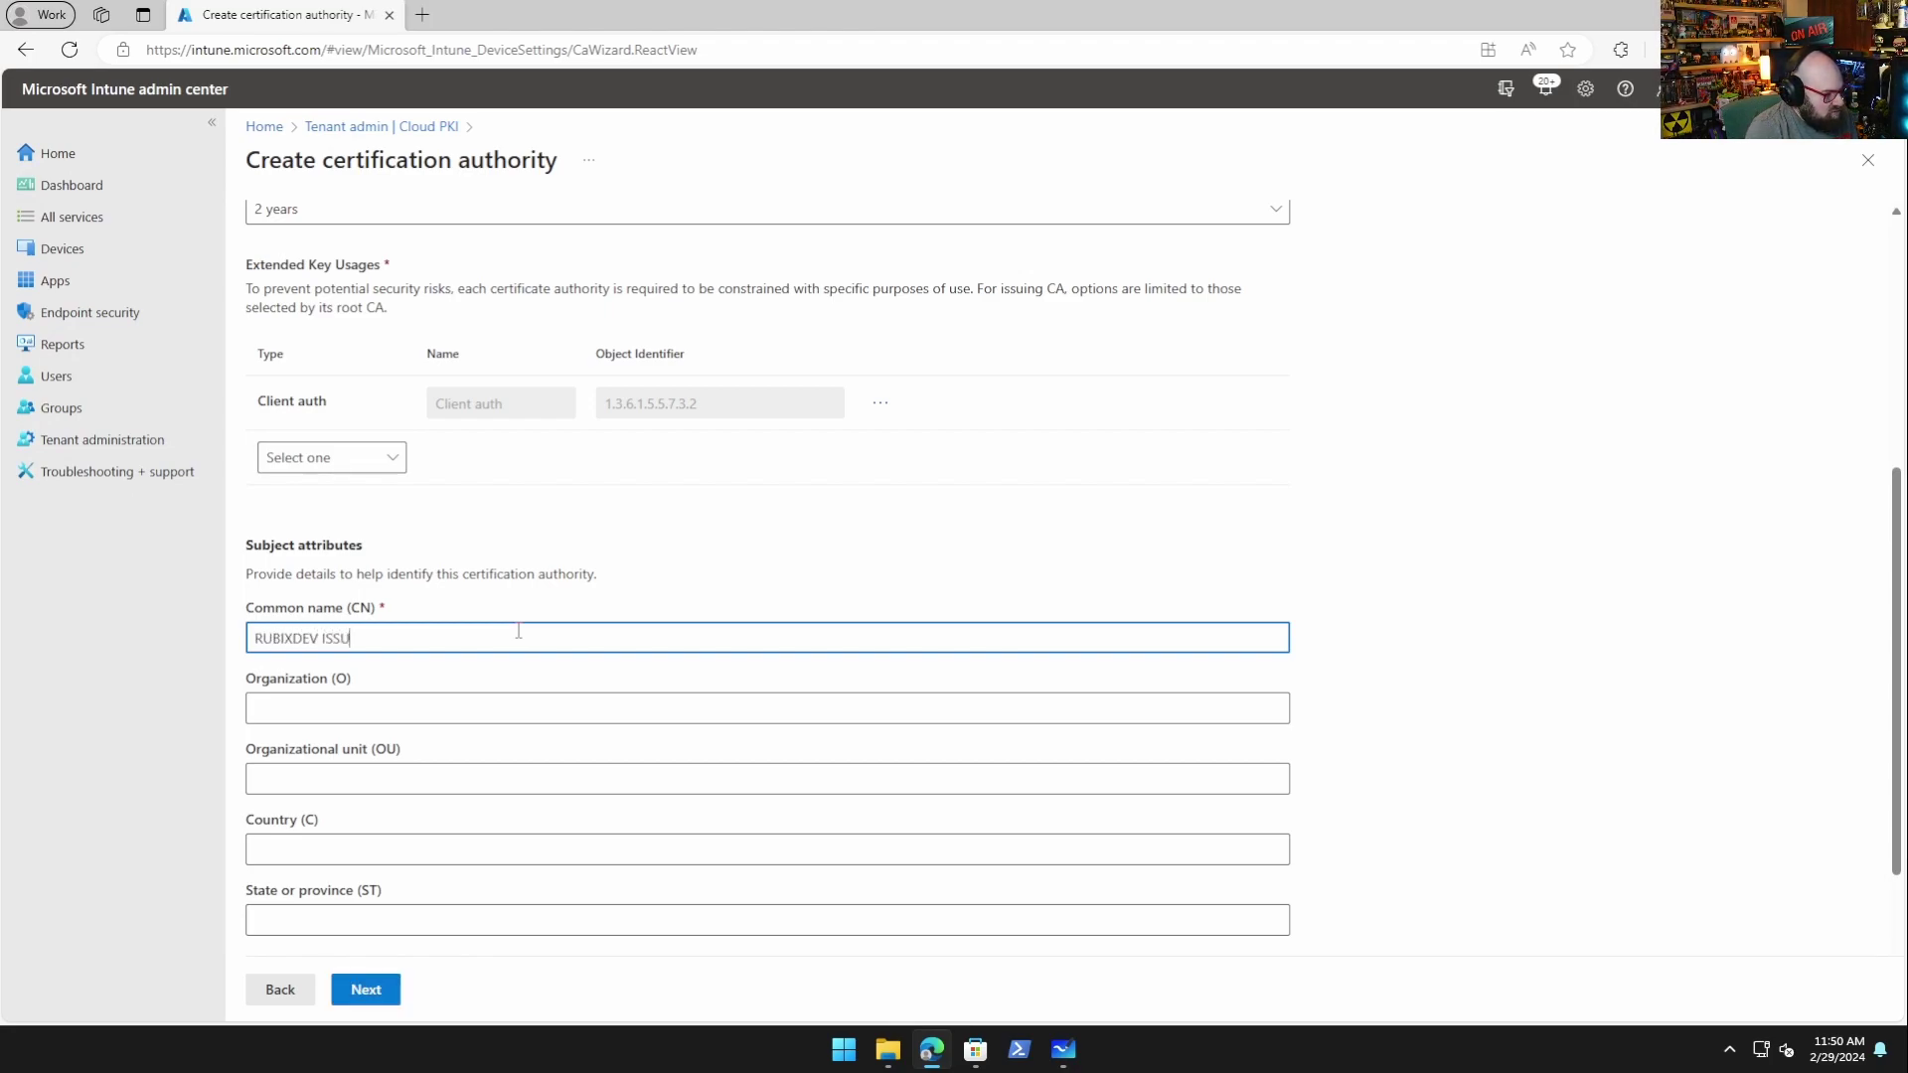
type("ING CA")
scroll(596, 586, "down", 2)
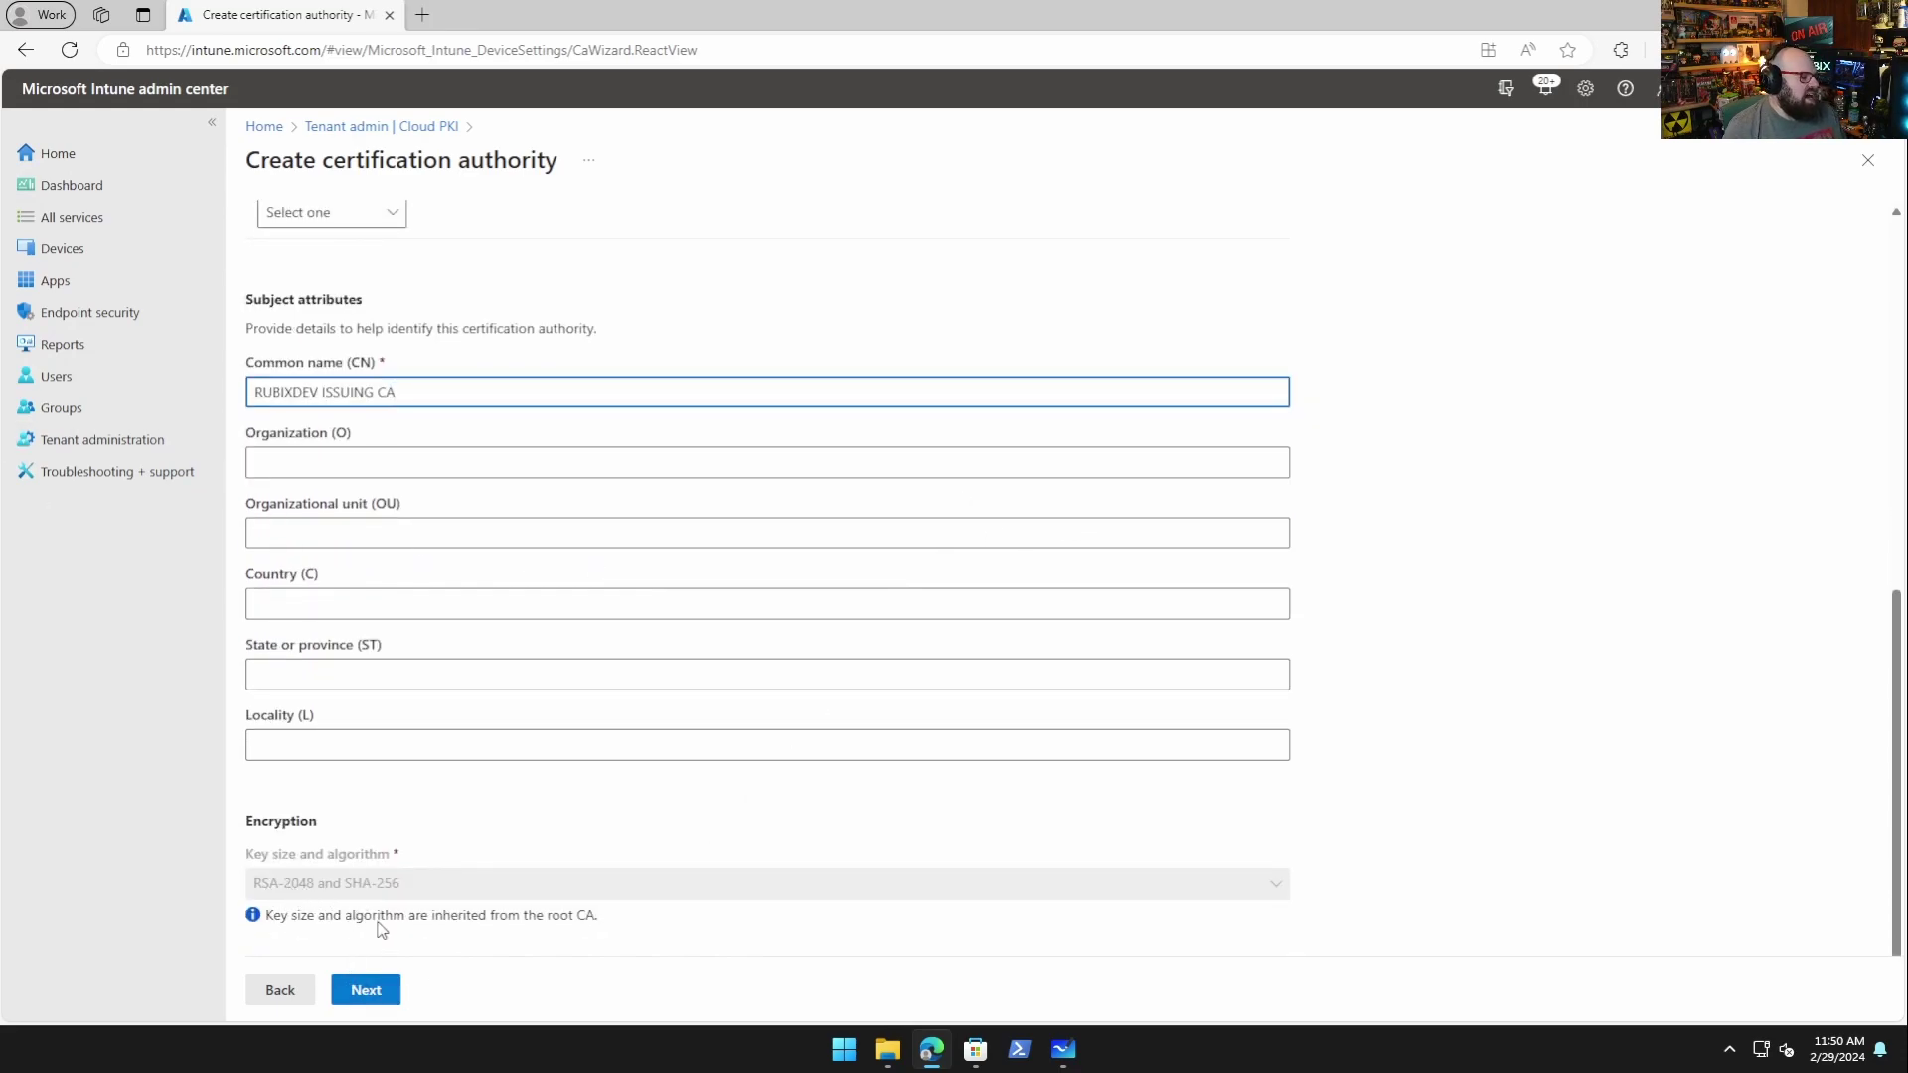
- Keep the Default scope tag, create the issuing certification authority, and refresh the Cloud PKI list
left_click(381, 992)
left_click(381, 992)
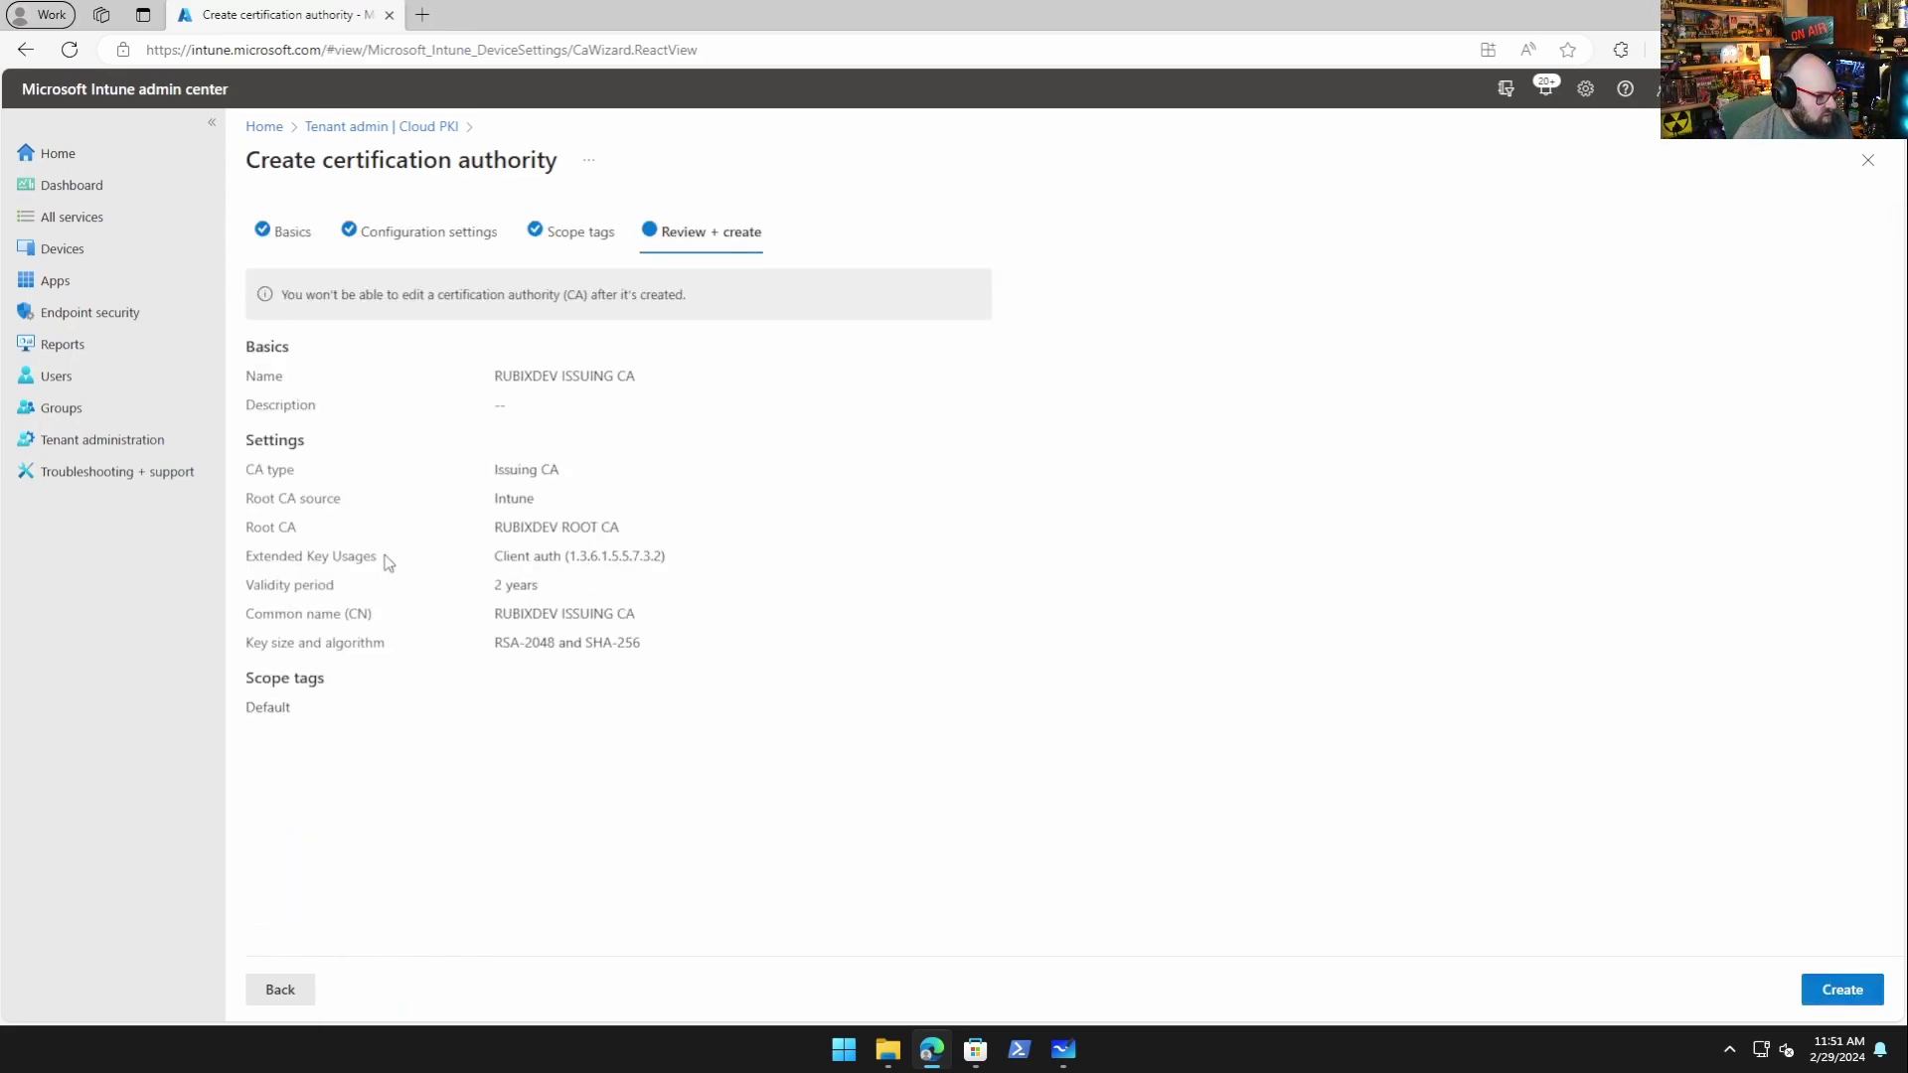
left_click(1840, 990)
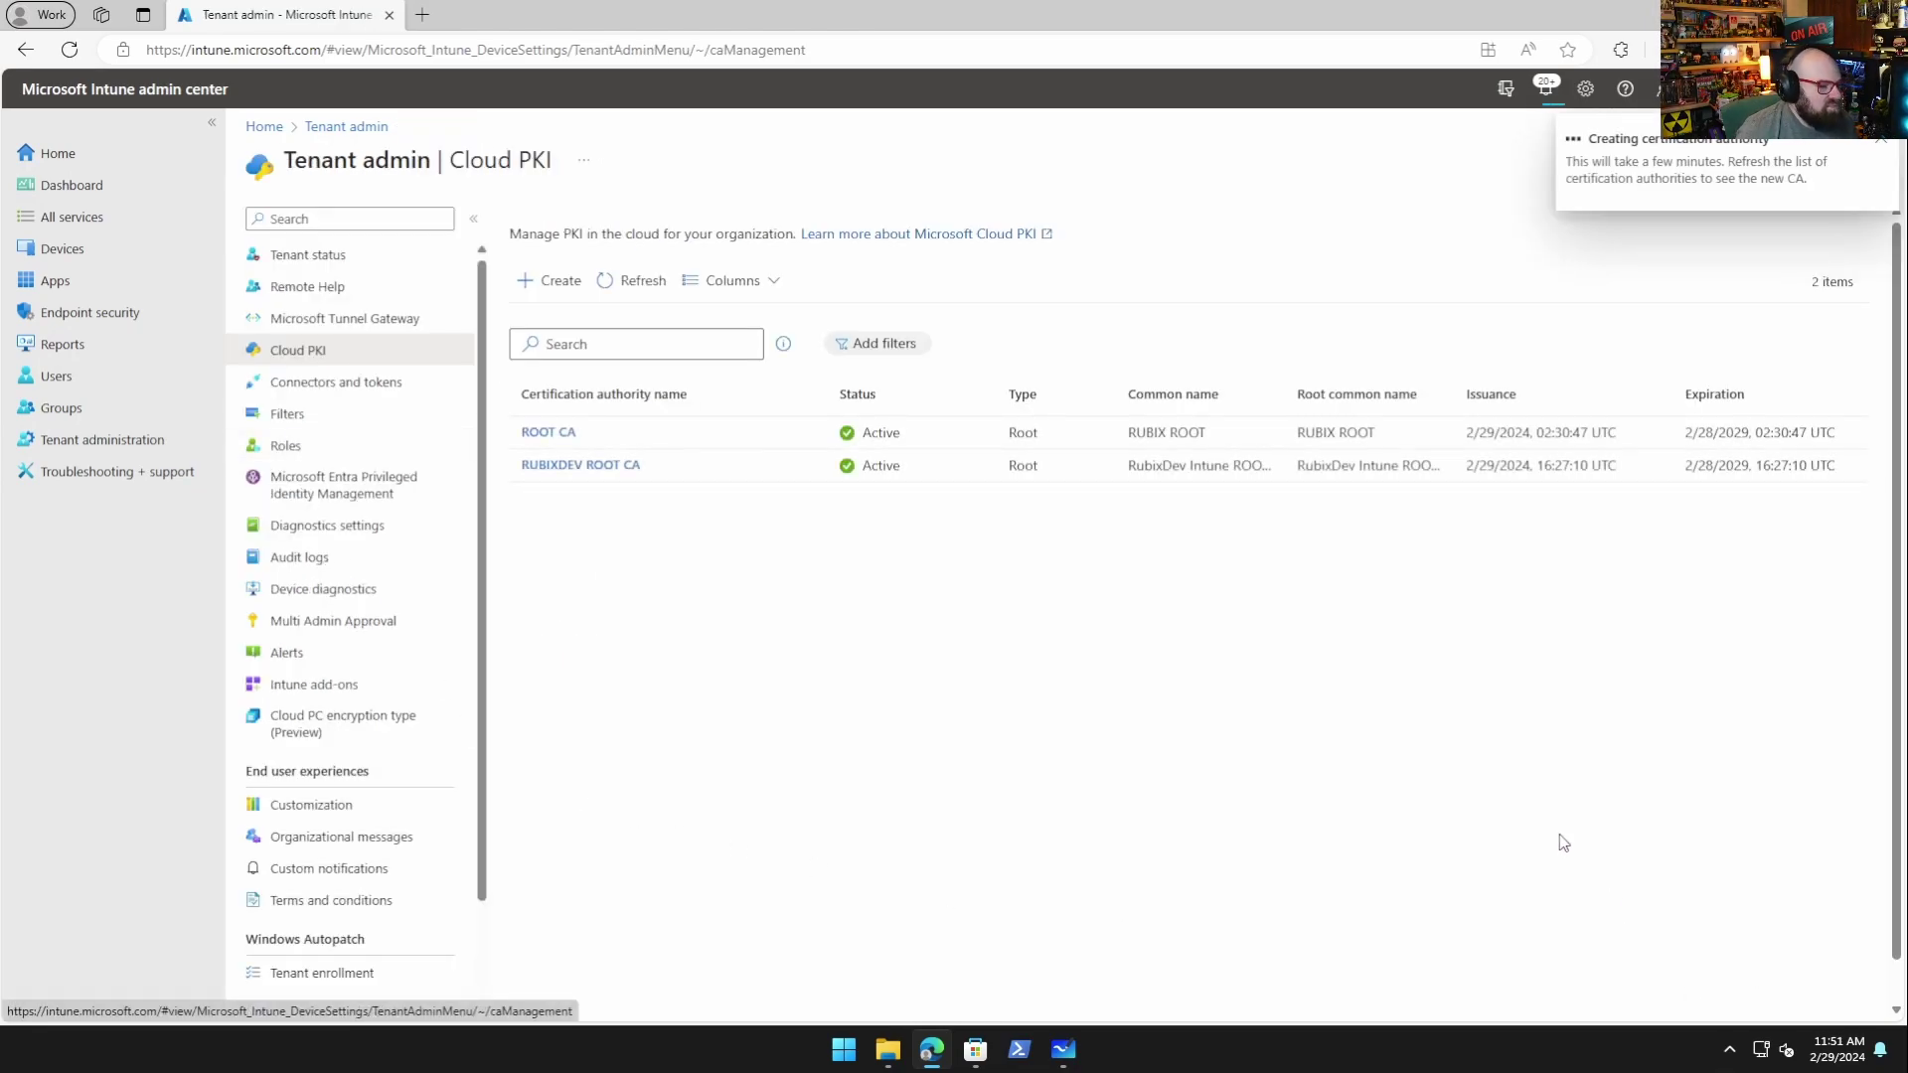
left_click(622, 283)
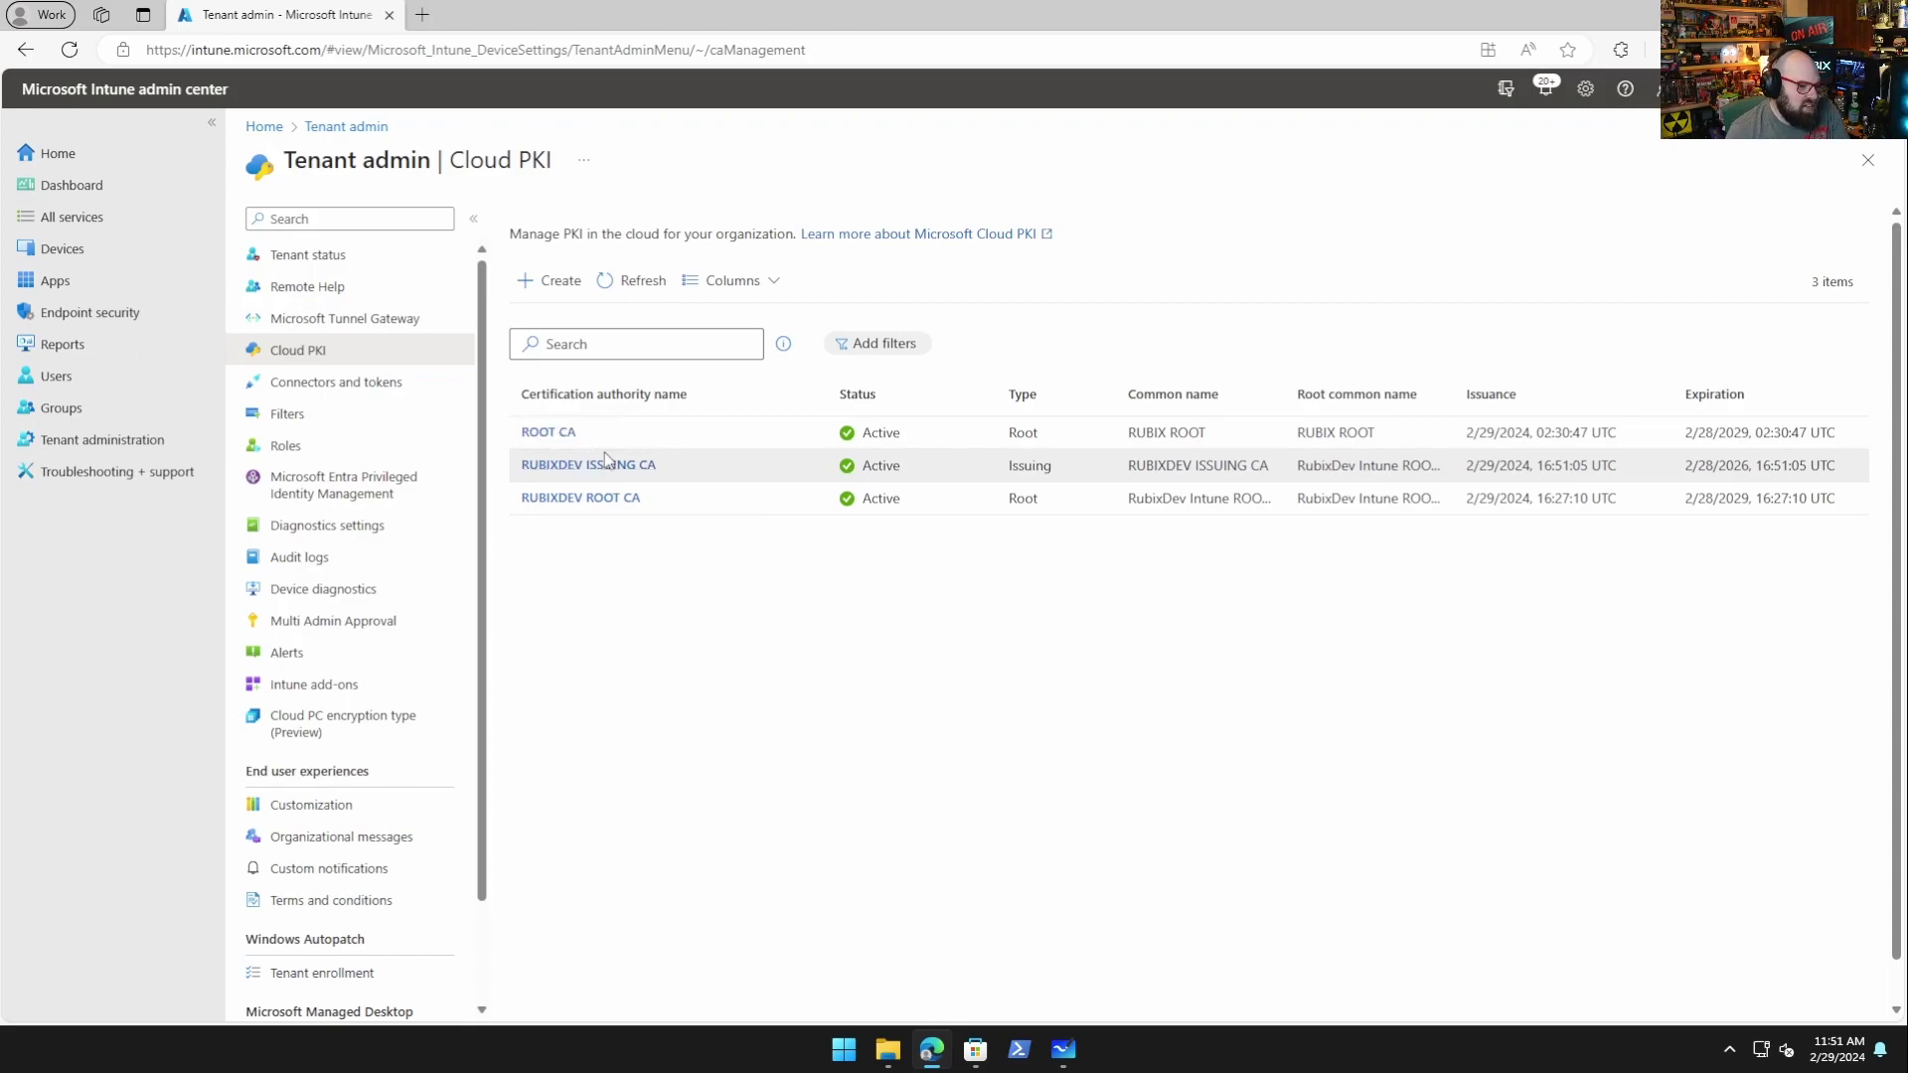
- Open the properties of RUBIXDEV ISSUING CA in the Cloud PKI list and copy its SCEP URI
left_click(606, 474)
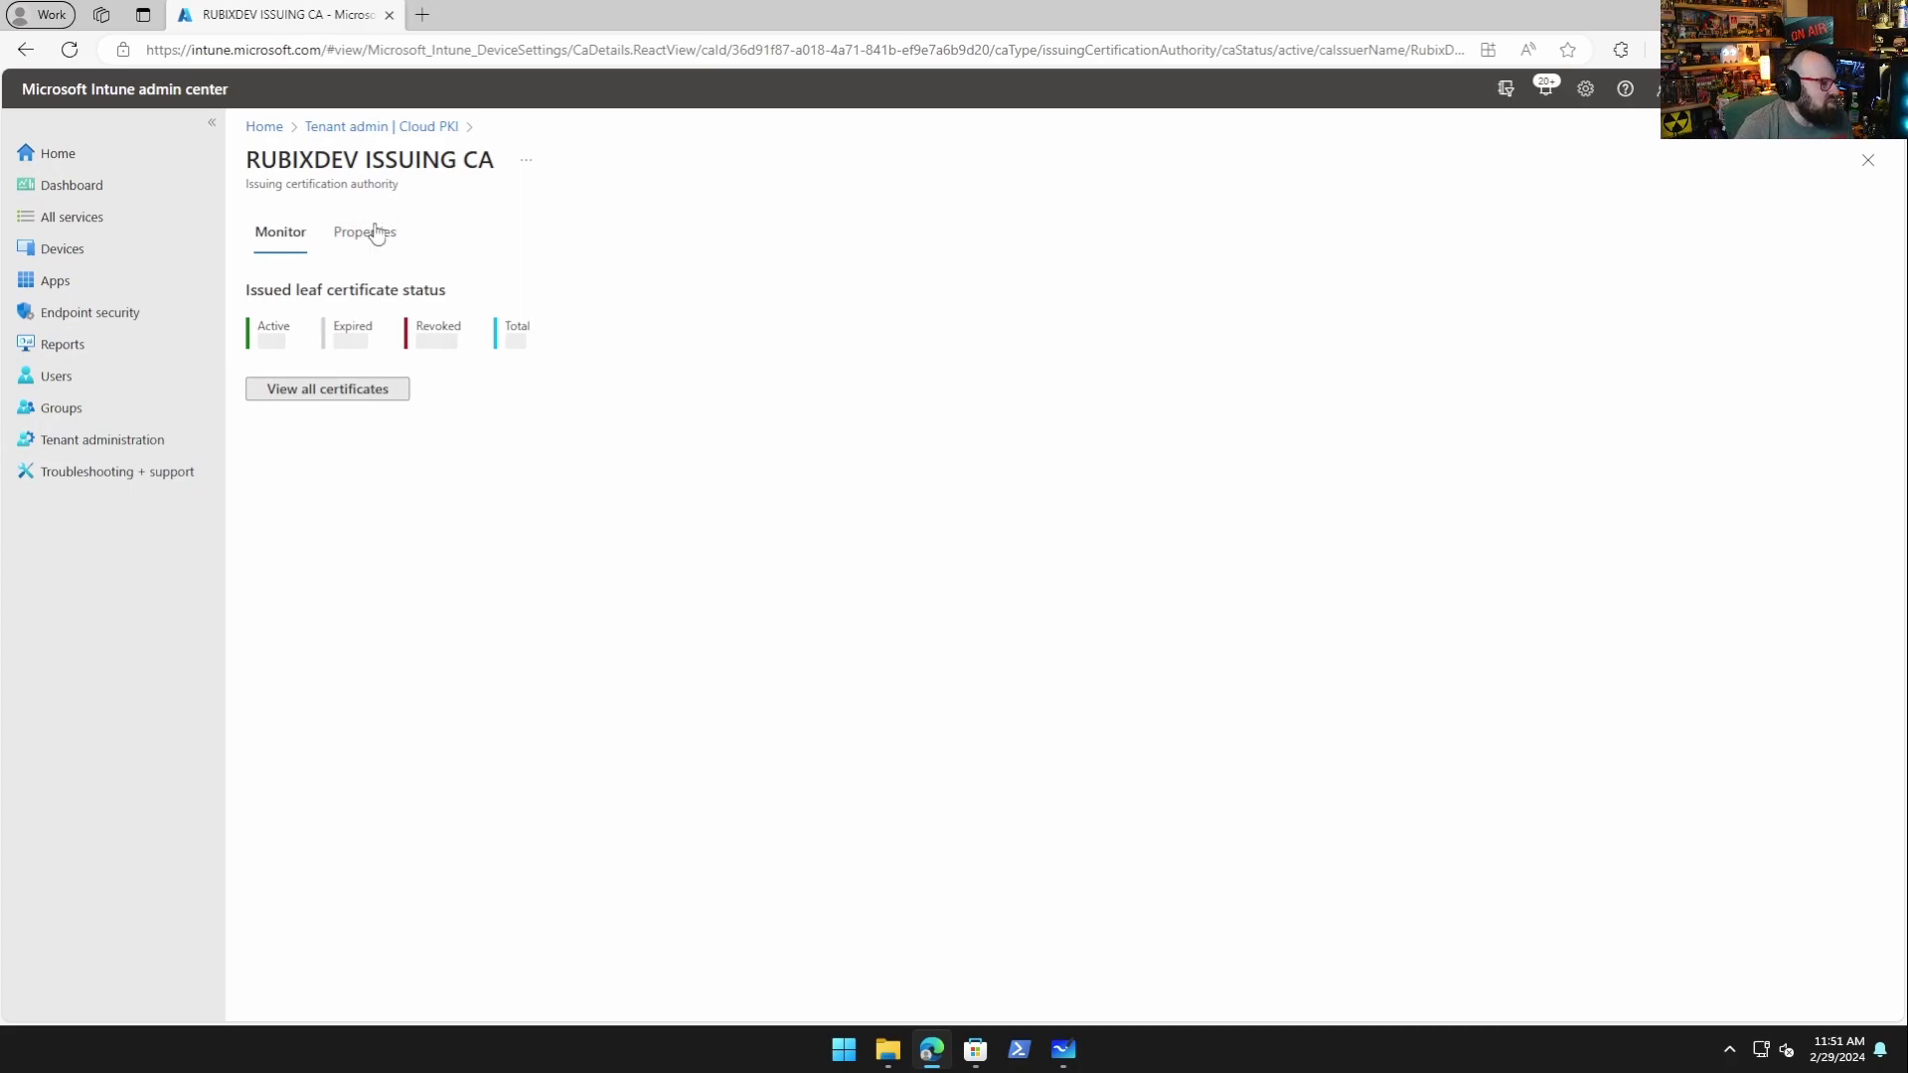
left_click(398, 257)
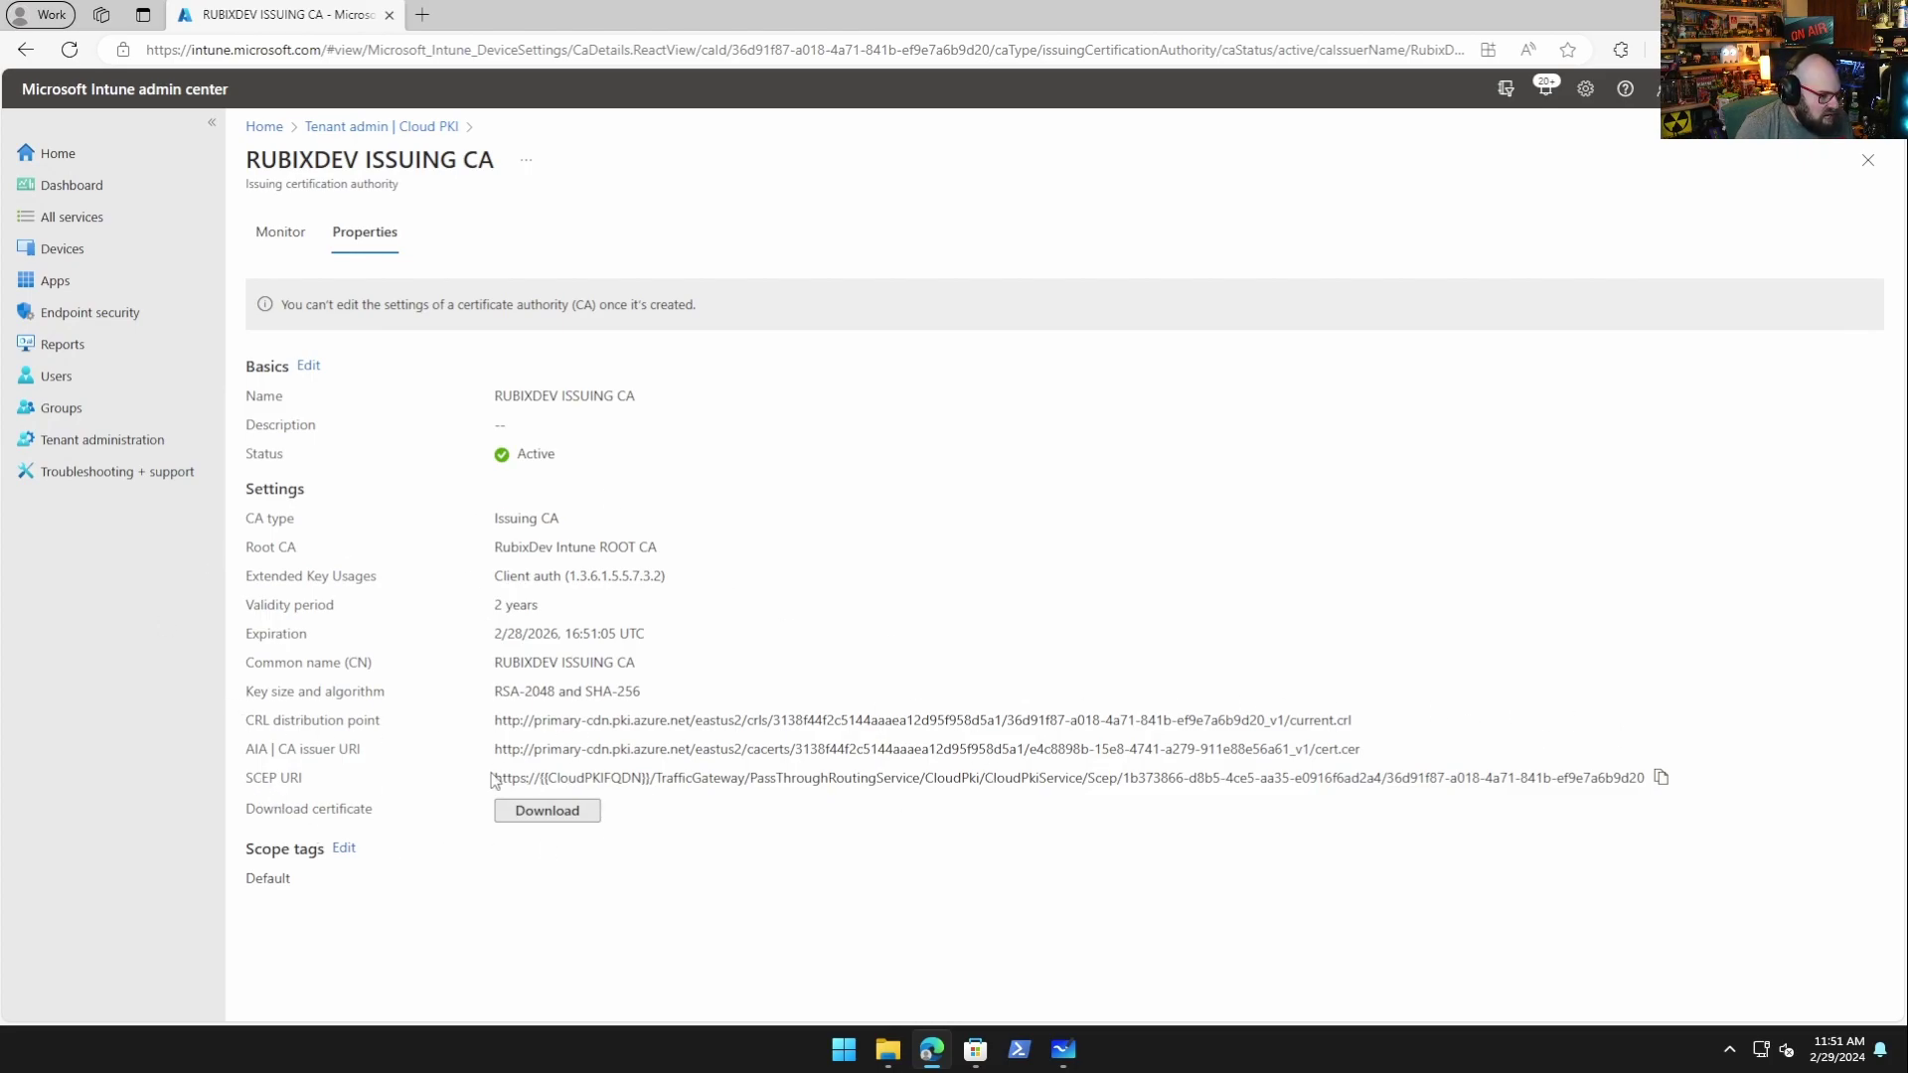
left_click_drag(494, 785, 1680, 790)
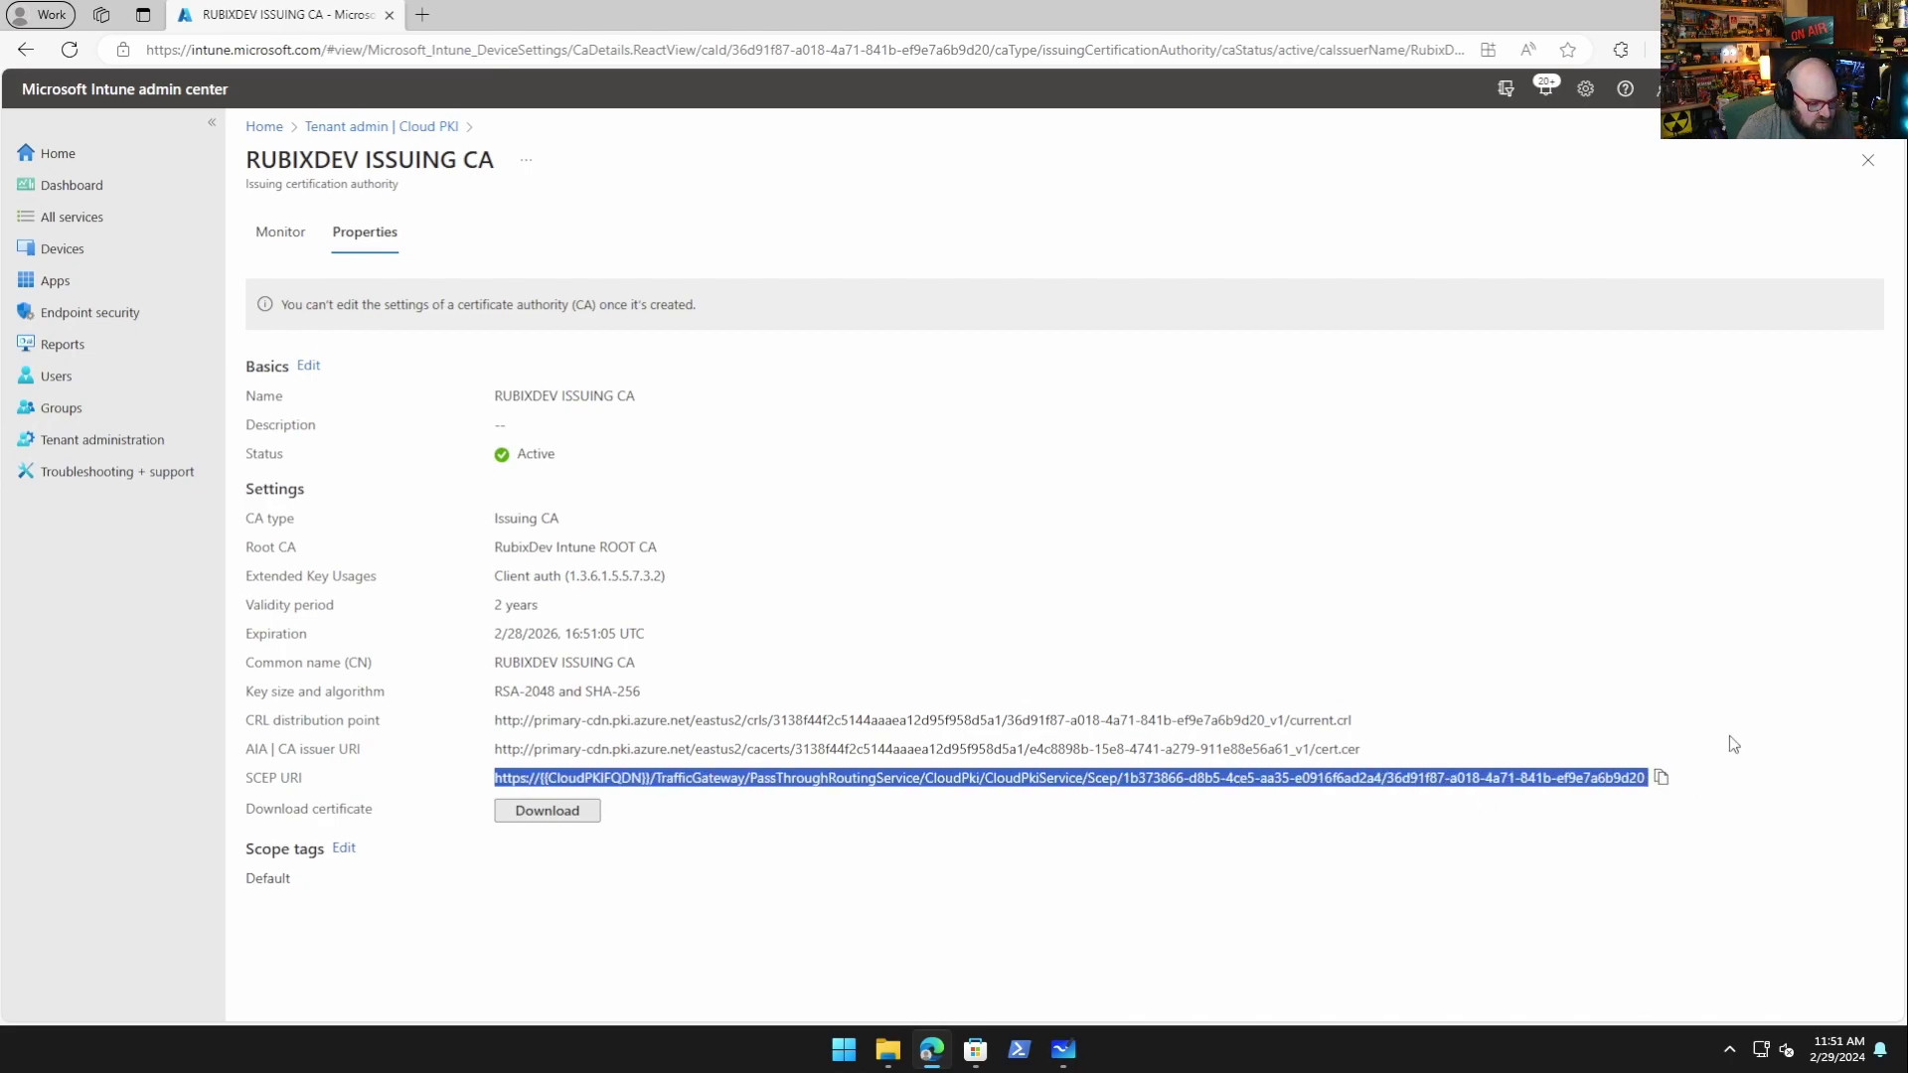
left_click(1661, 779)
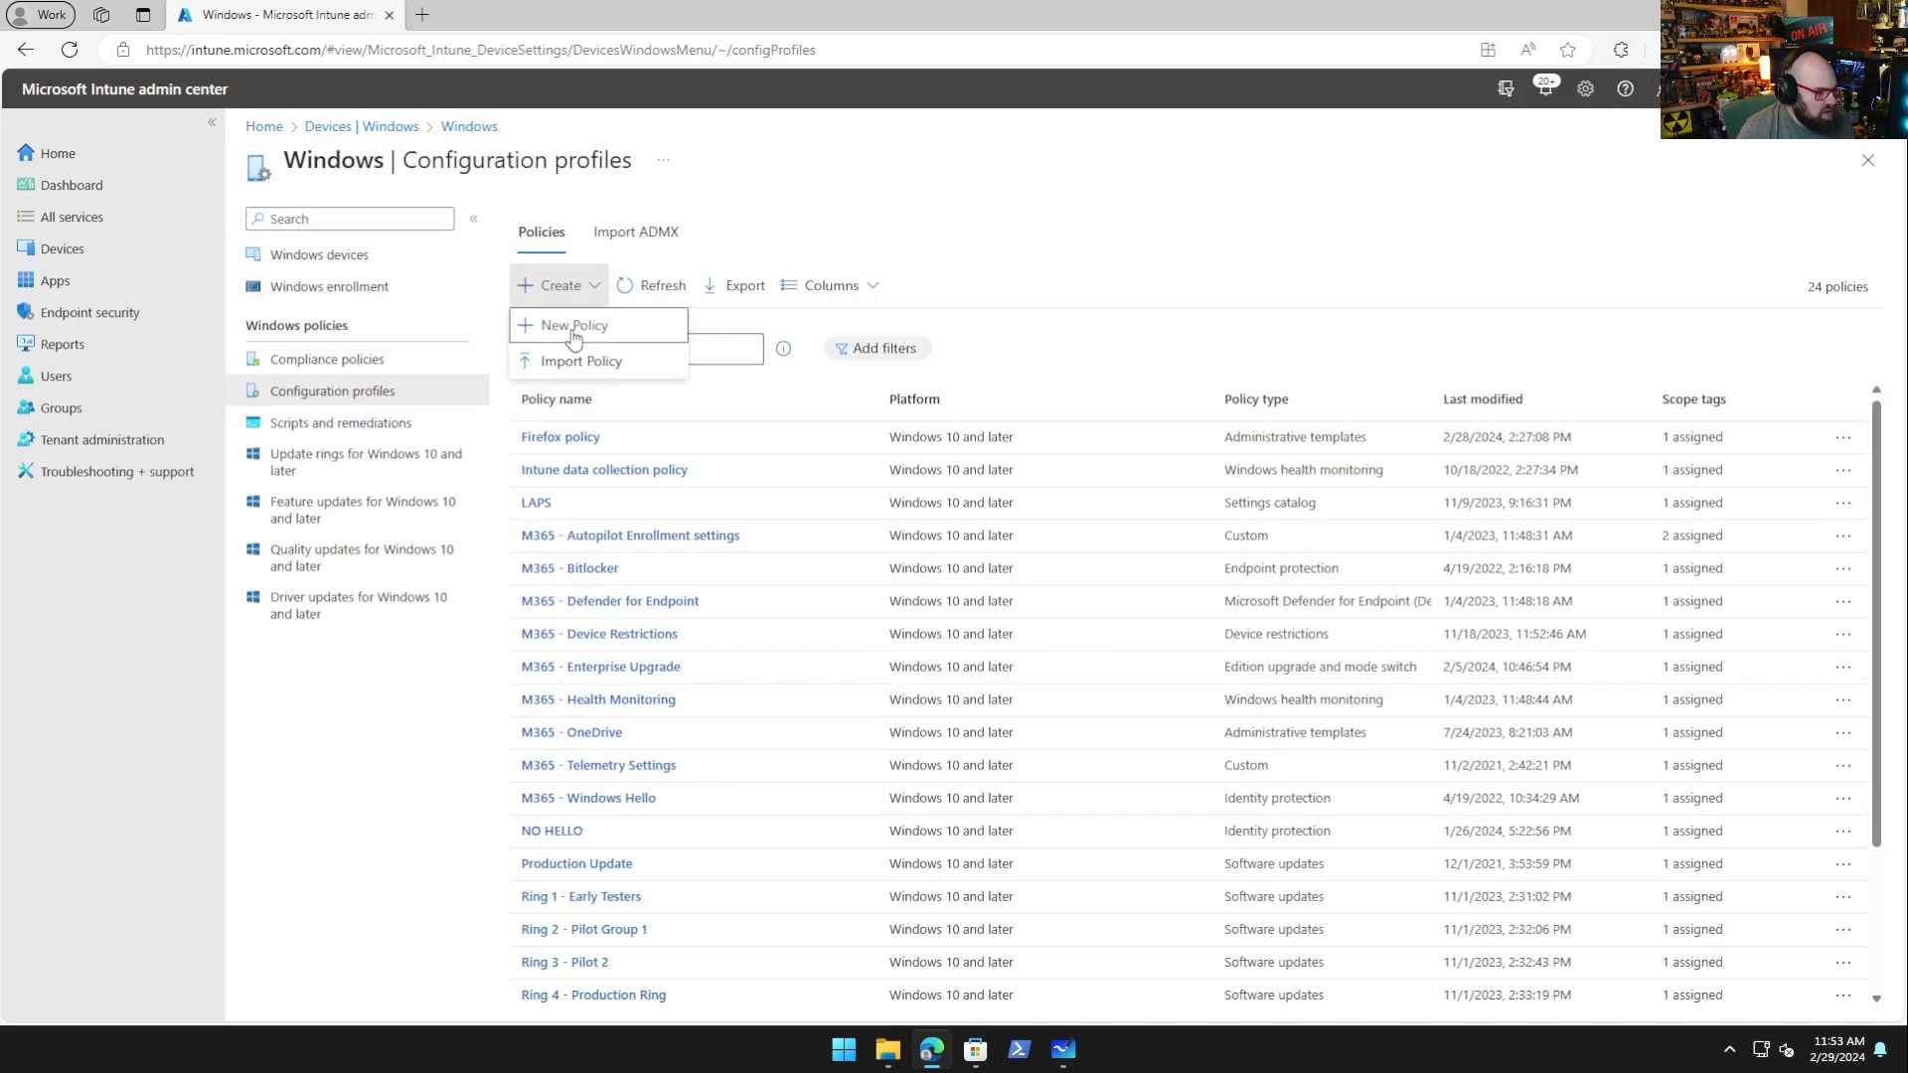
- Create a configuration profile for Windows 10 and later from the SCEP certificate template
left_click(574, 334)
left_click(1414, 228)
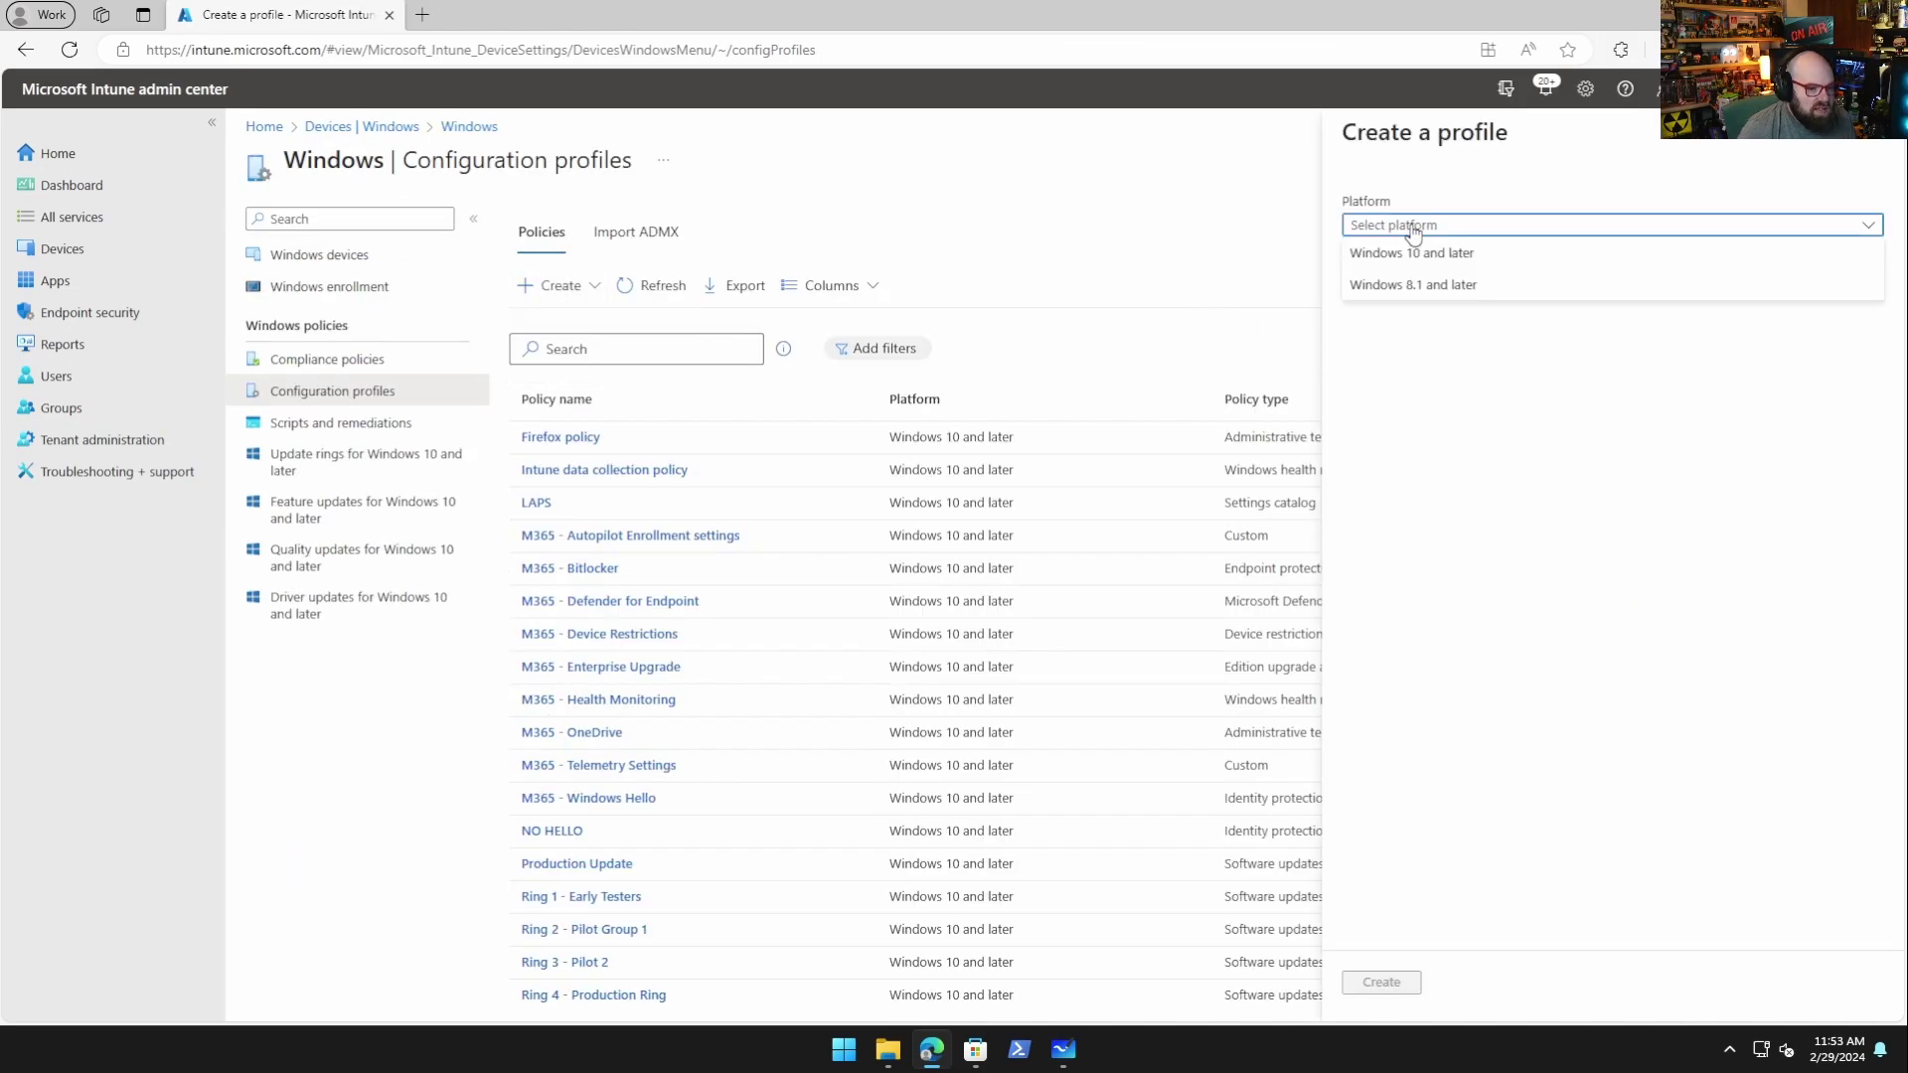
left_click(1386, 252)
left_click(1381, 284)
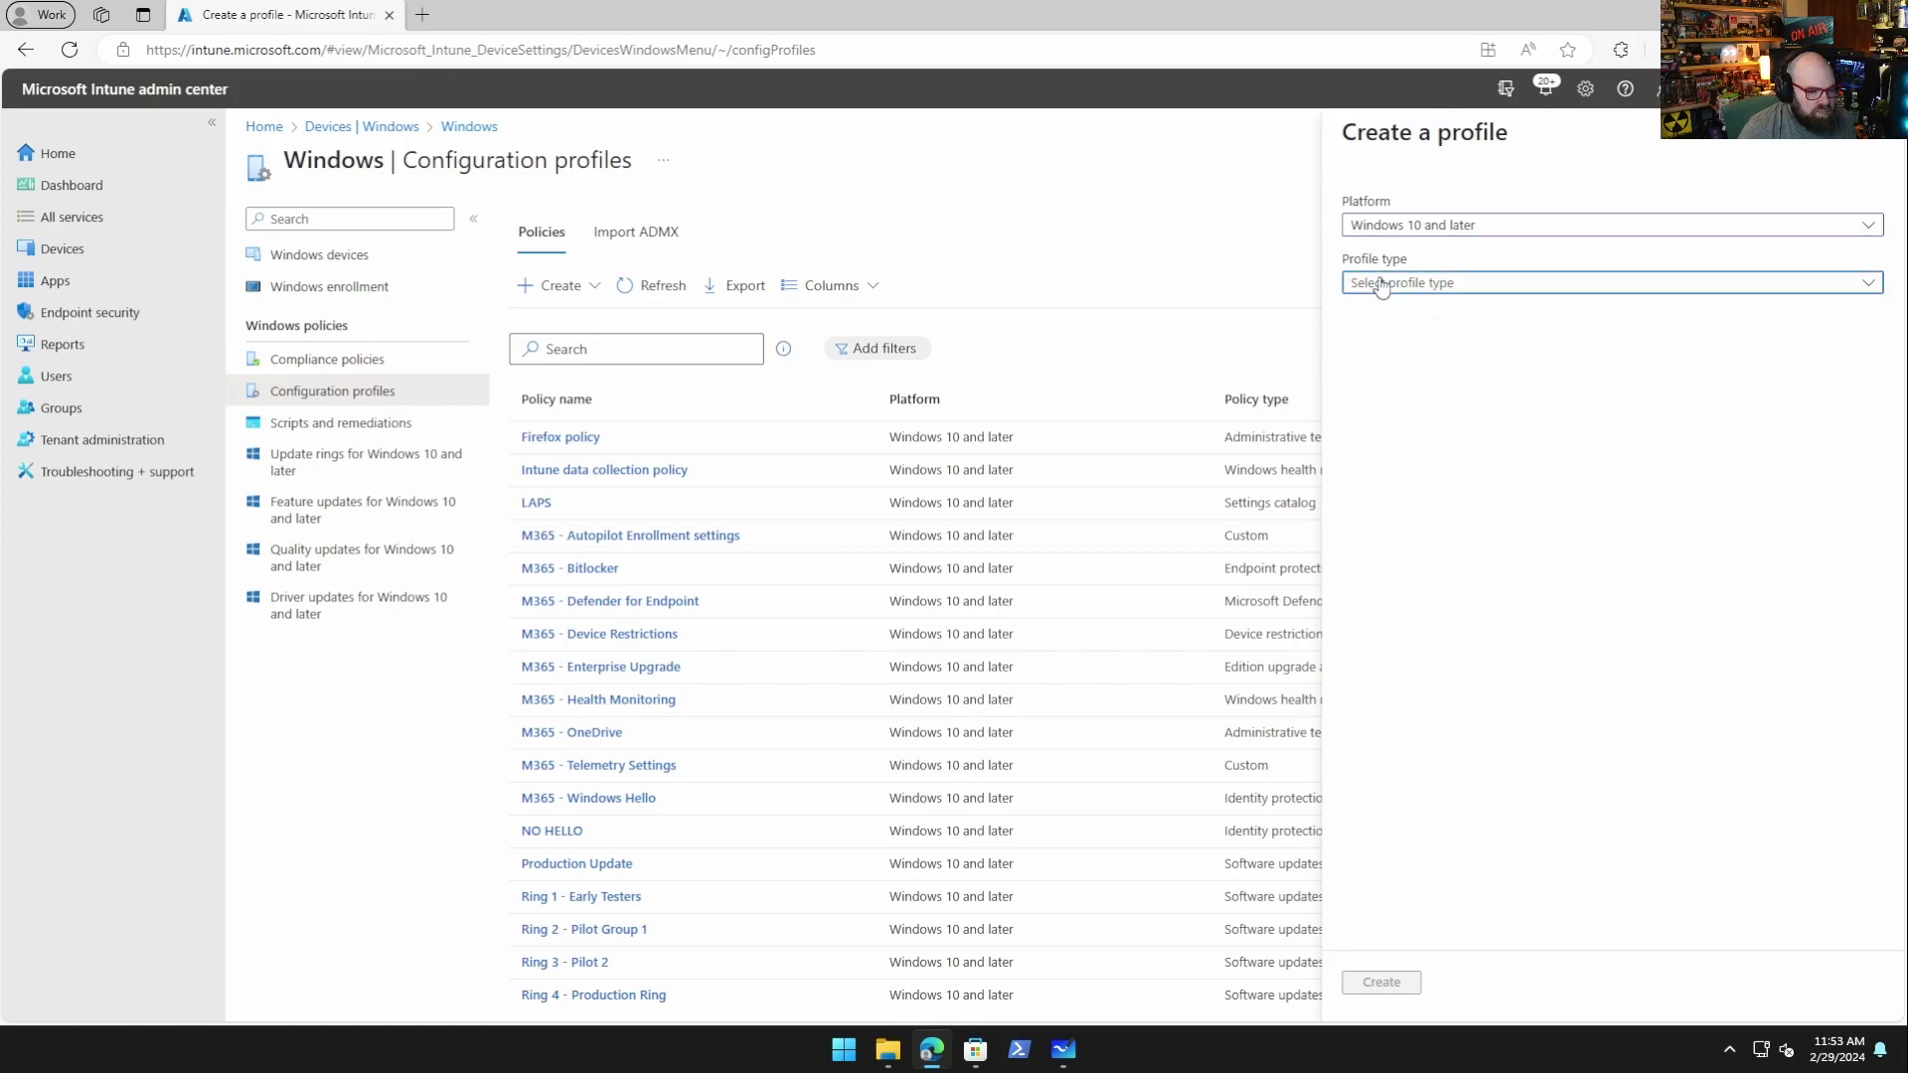
left_click(1376, 345)
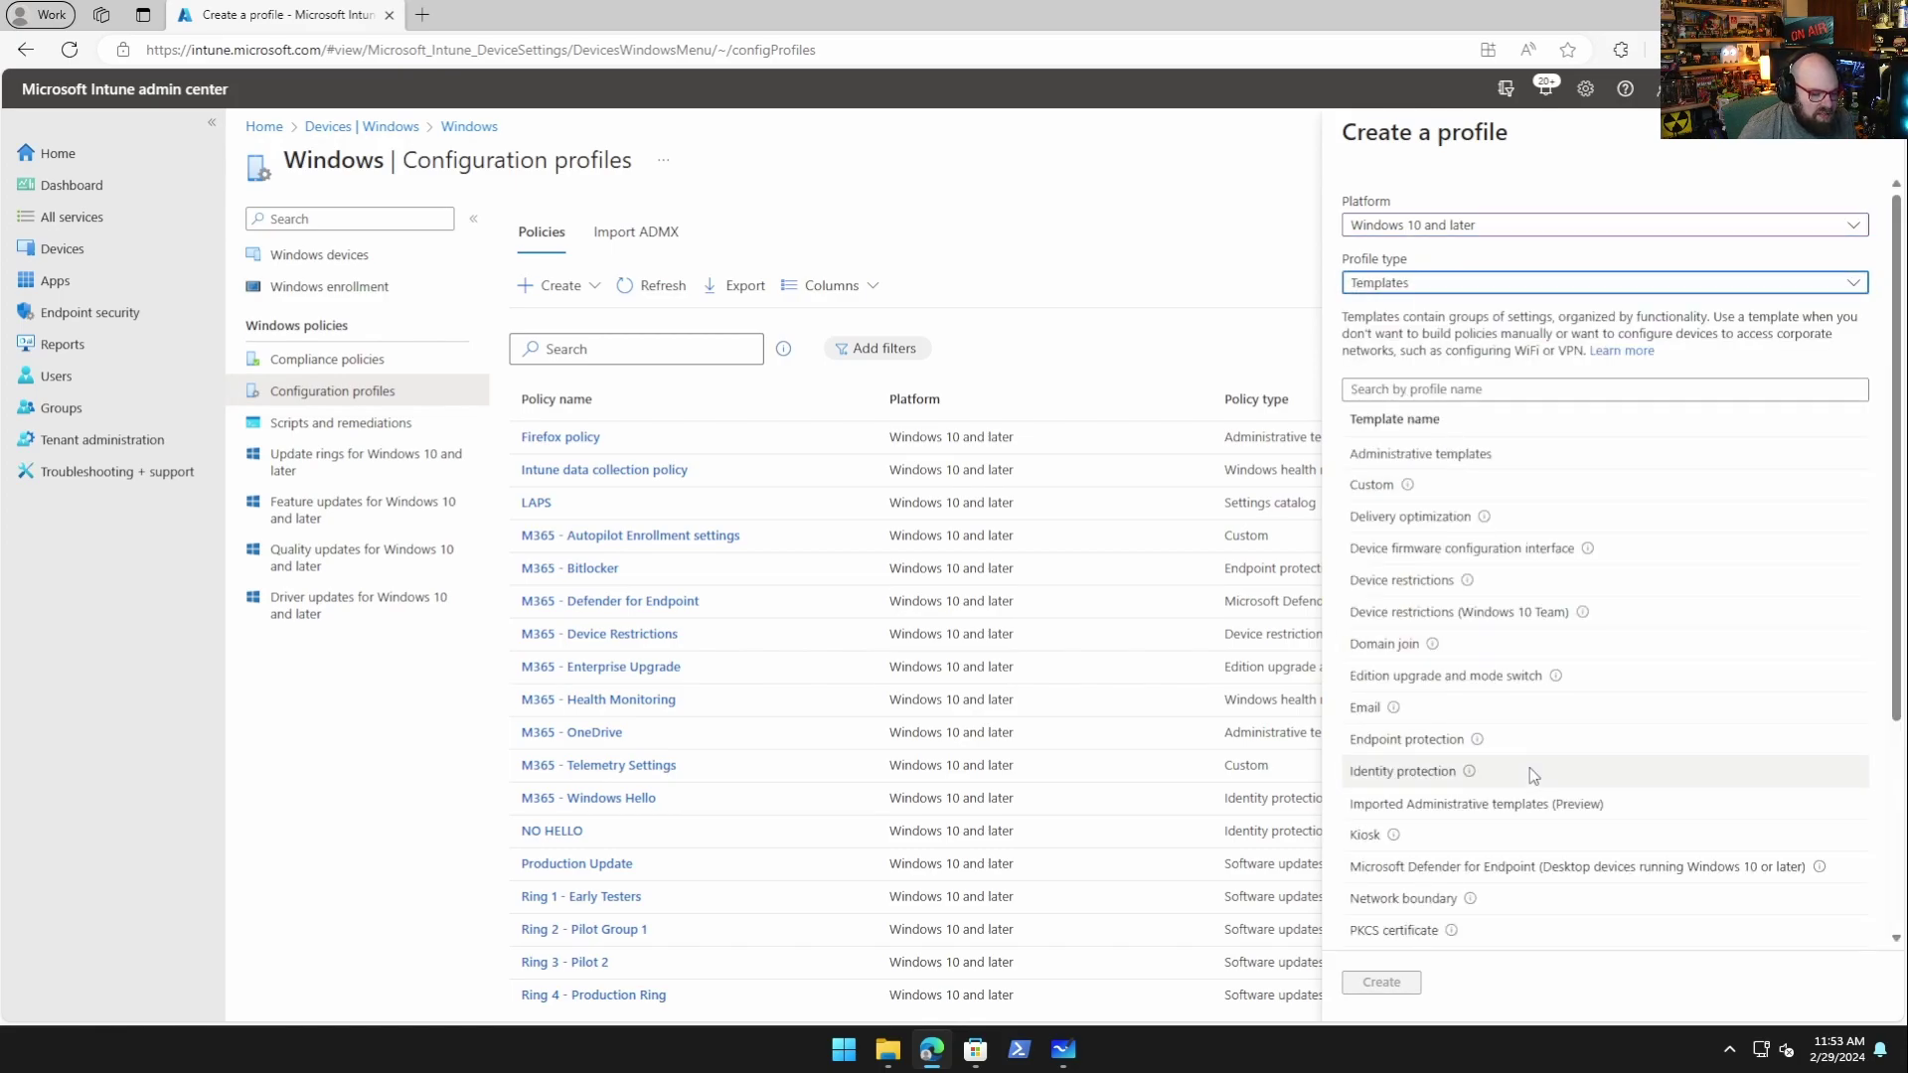
scroll(1530, 768, "down", 3)
left_click(1411, 690)
left_click(1382, 983)
- Name the profile RUBIXDEV SCEP CERT and continue to its configuration settings
left_click(518, 280)
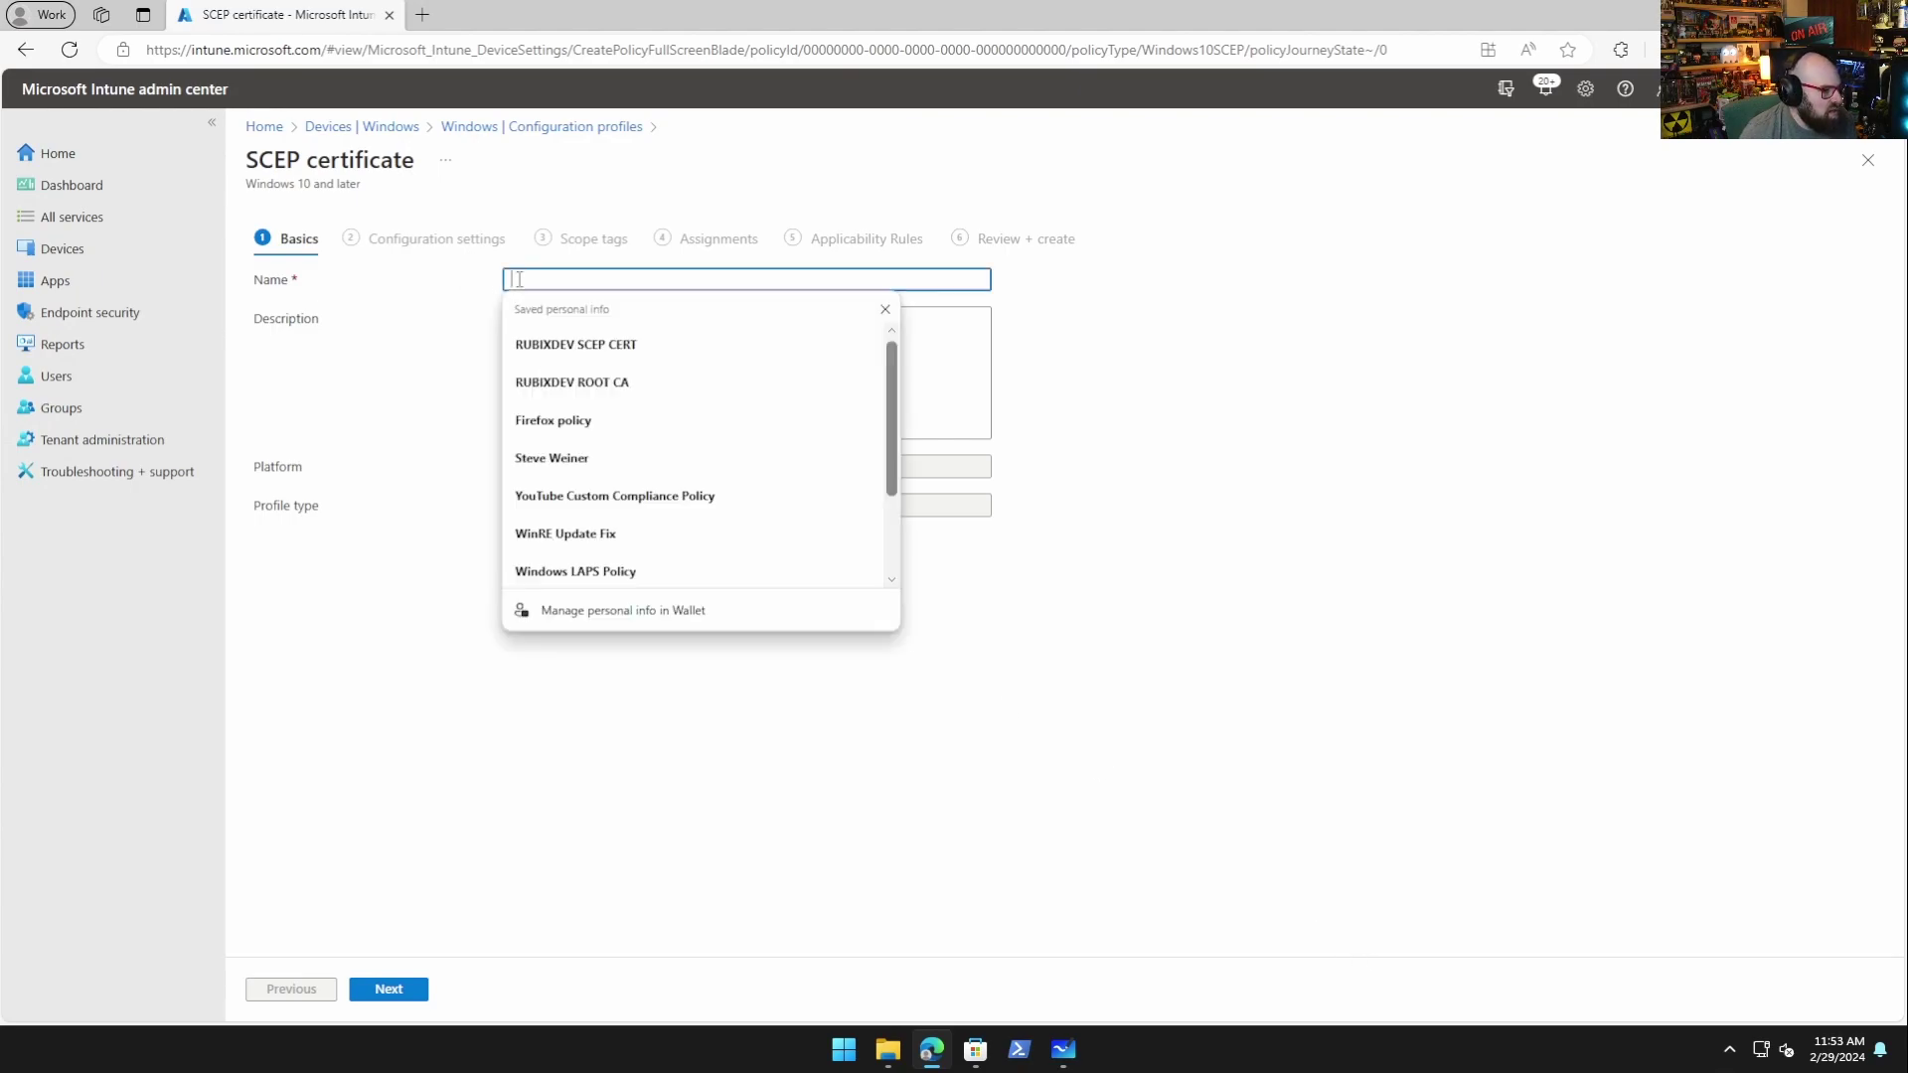
type("RUBIXDEV SC")
key("Tab")
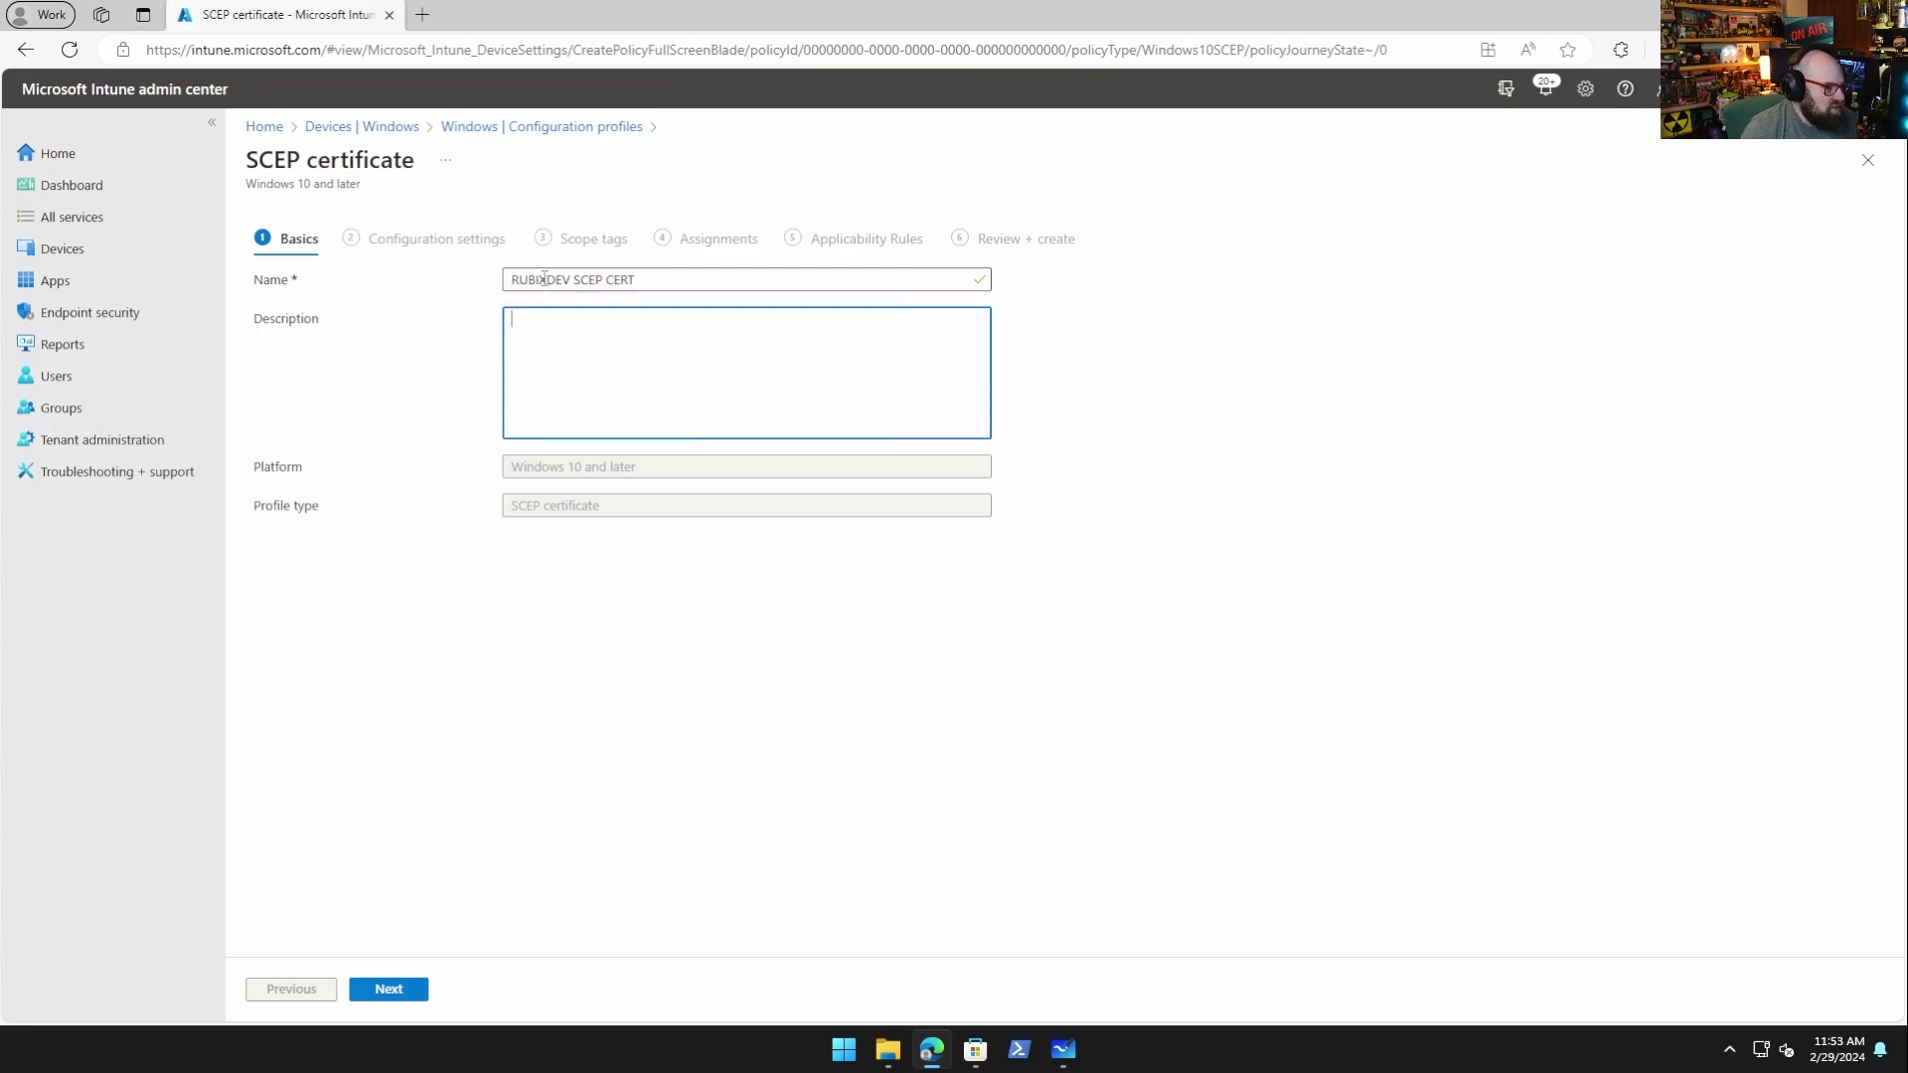
left_click(397, 992)
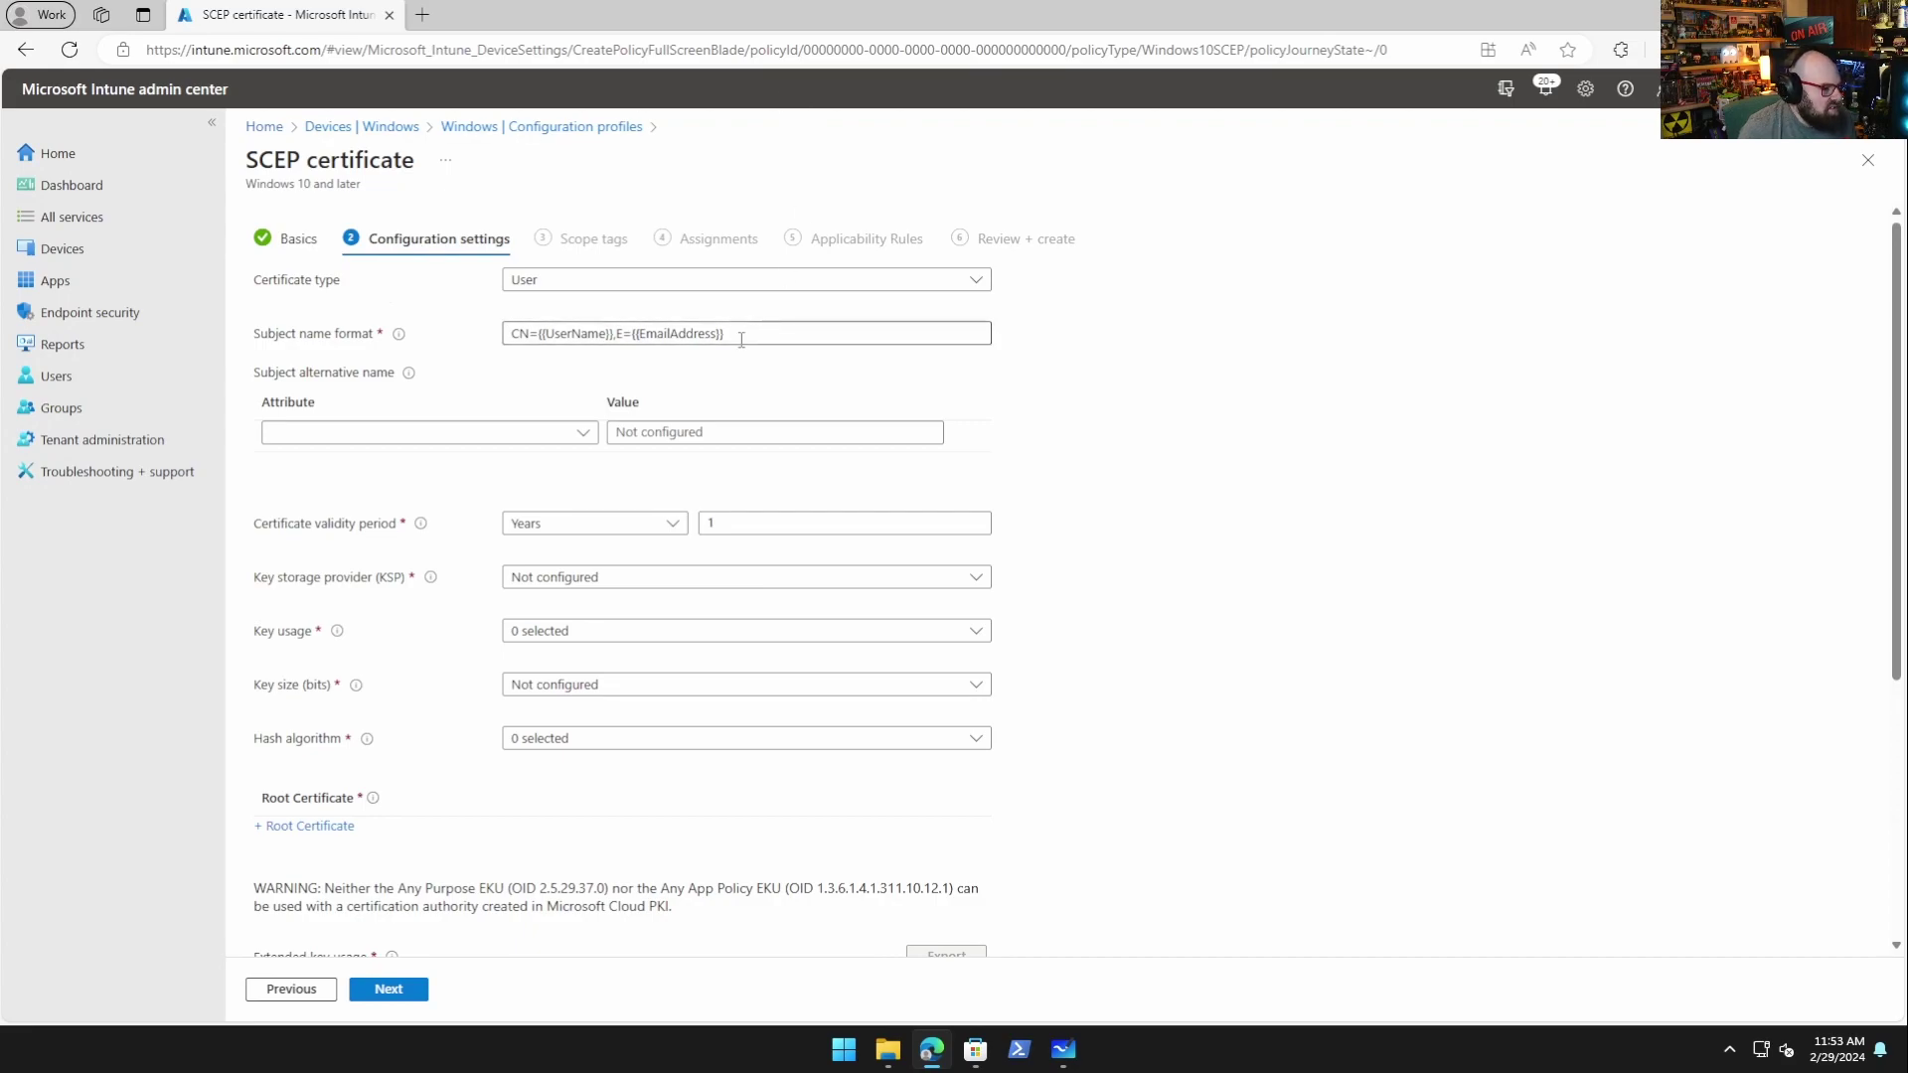
- Set the certificate type to Device, keep the 1-year validity, and choose enrollment to TPM KSP if present, otherwise Software KSP
left_click(627, 281)
left_click(571, 344)
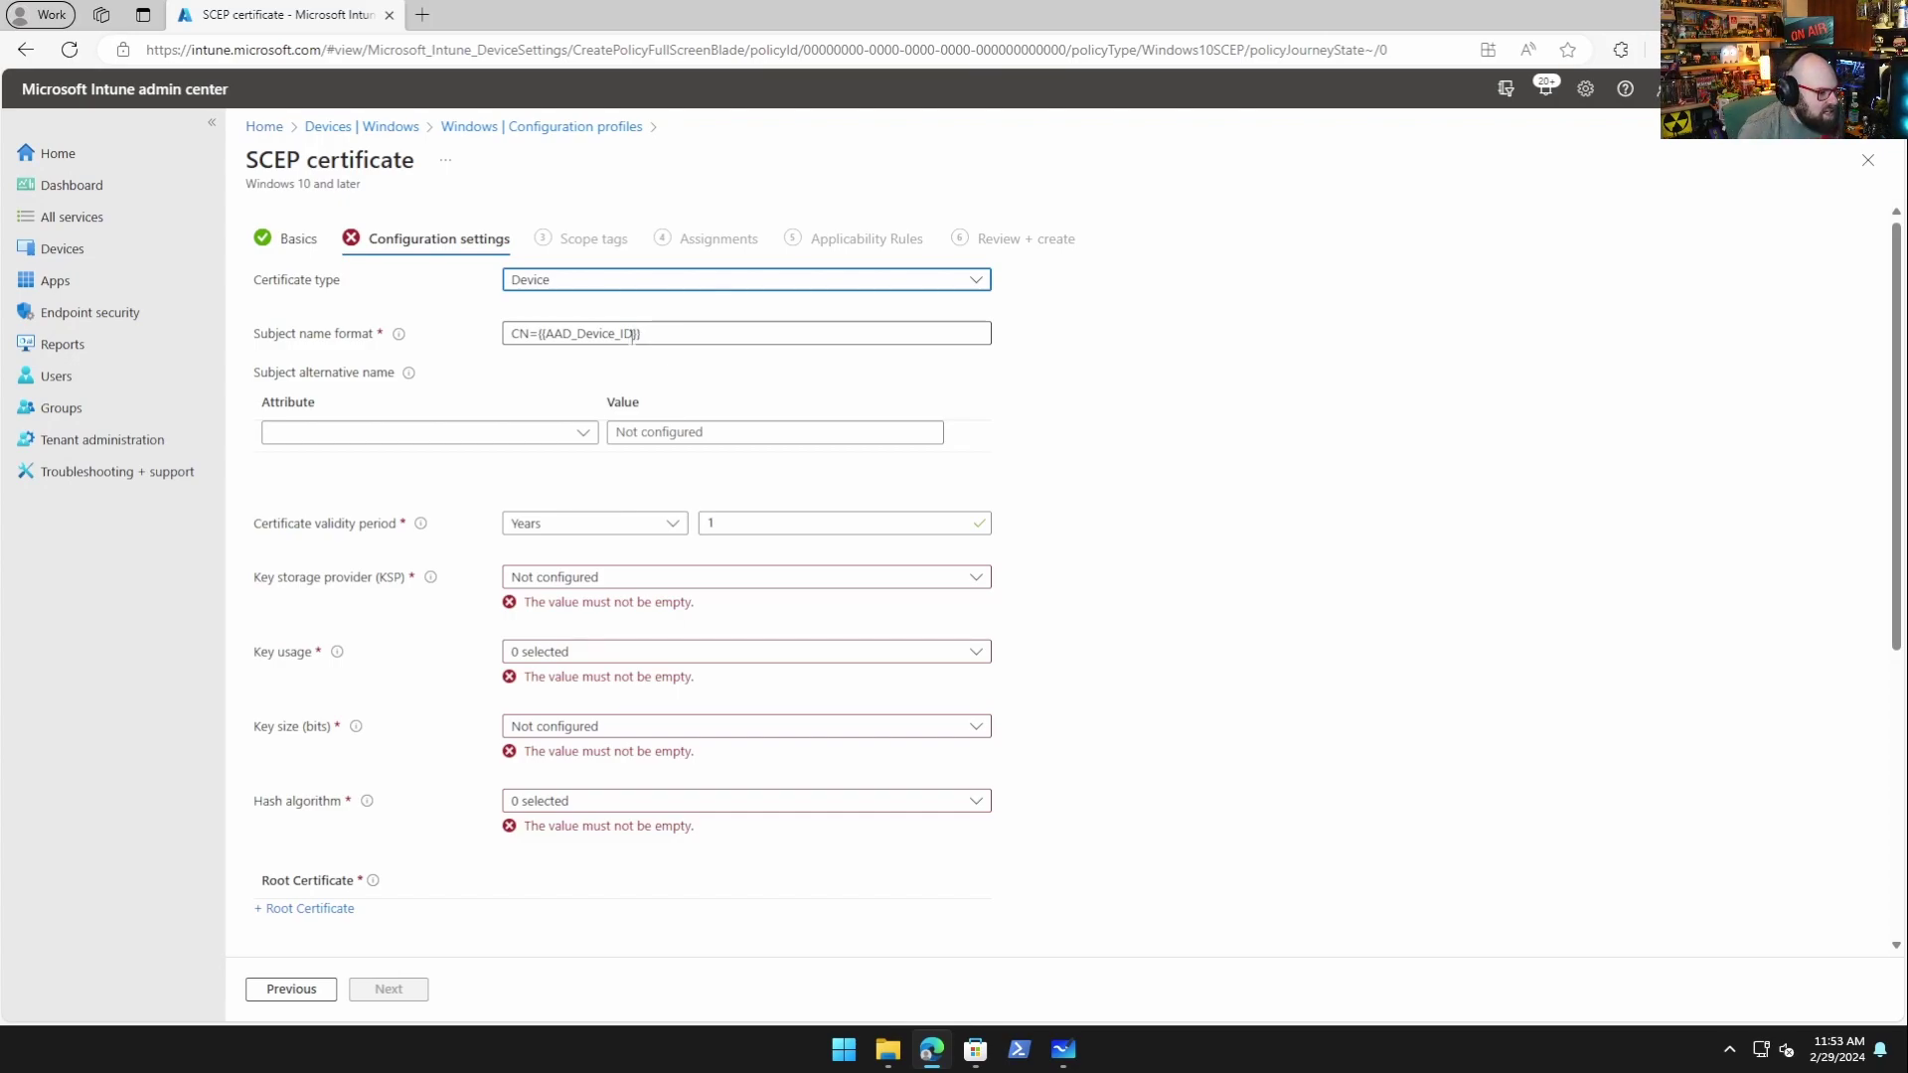
left_click(757, 525)
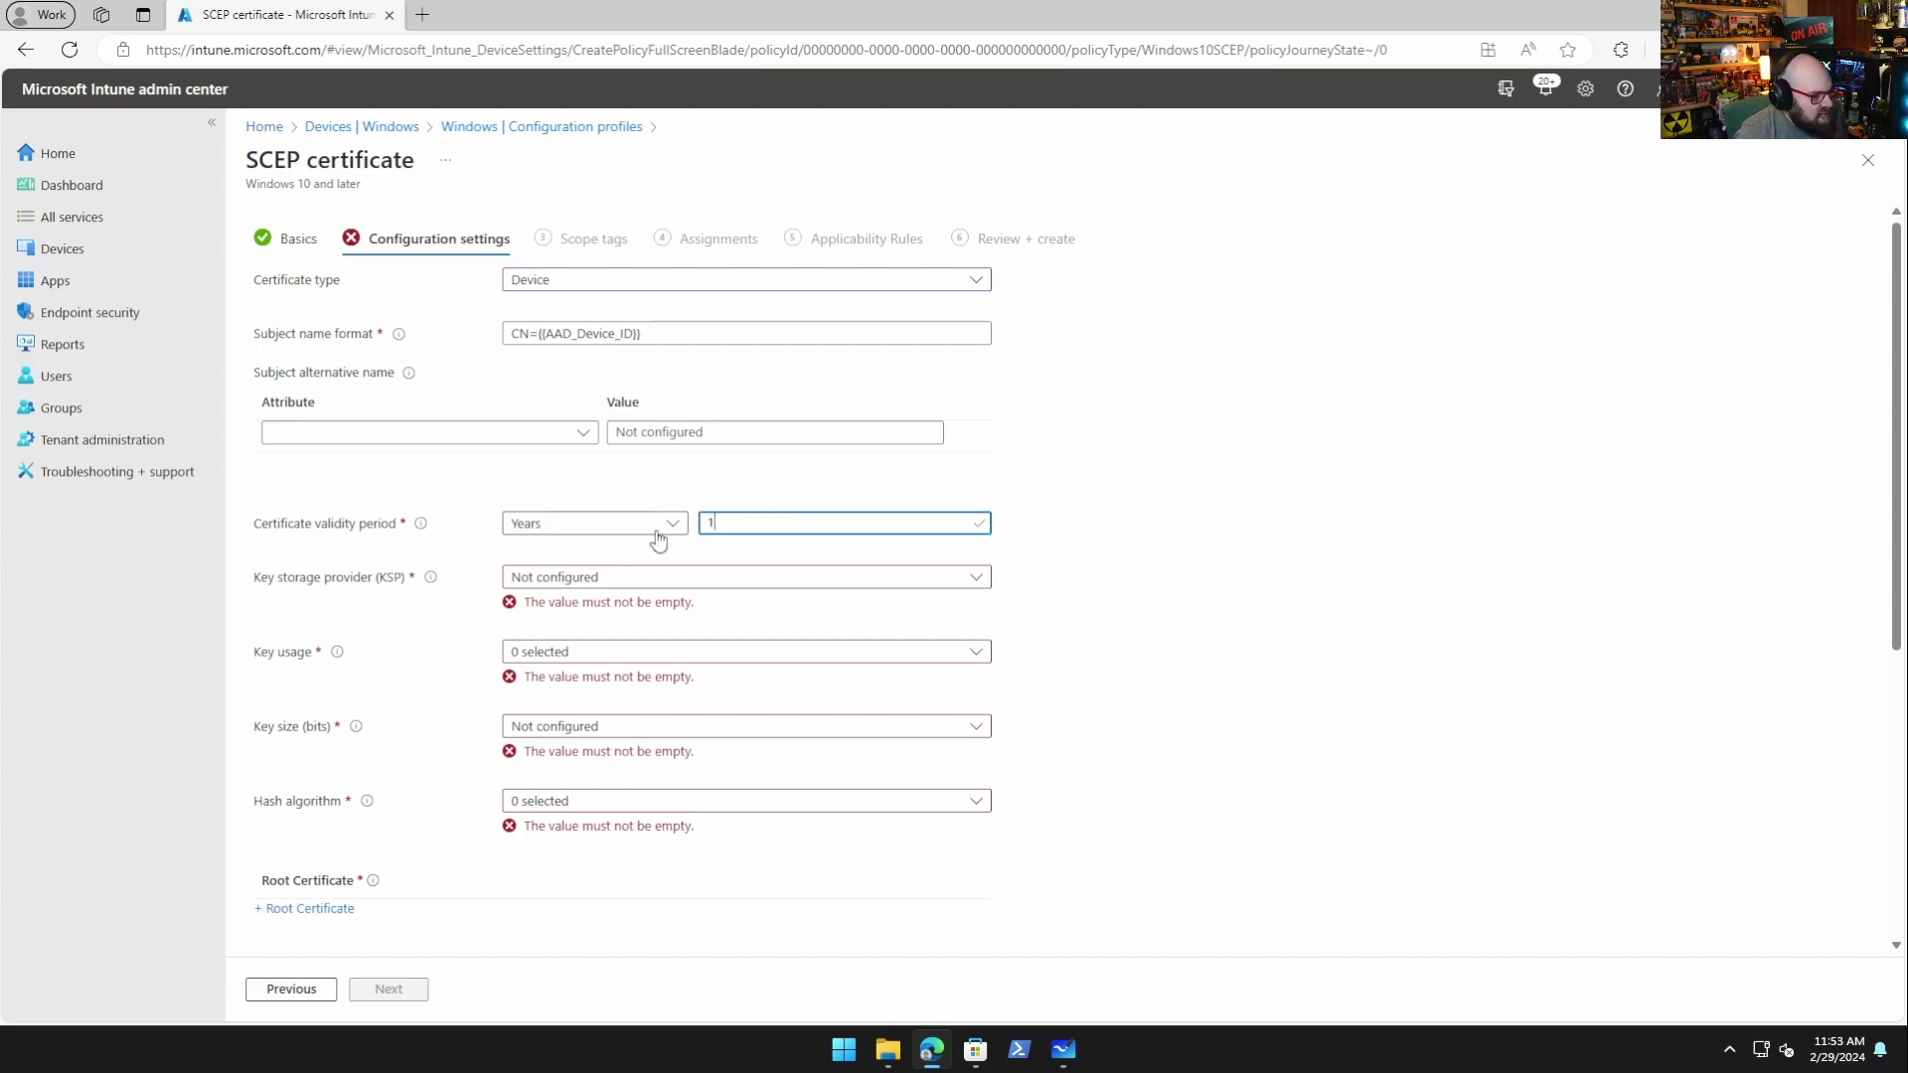
left_click(1011, 561)
left_click(591, 582)
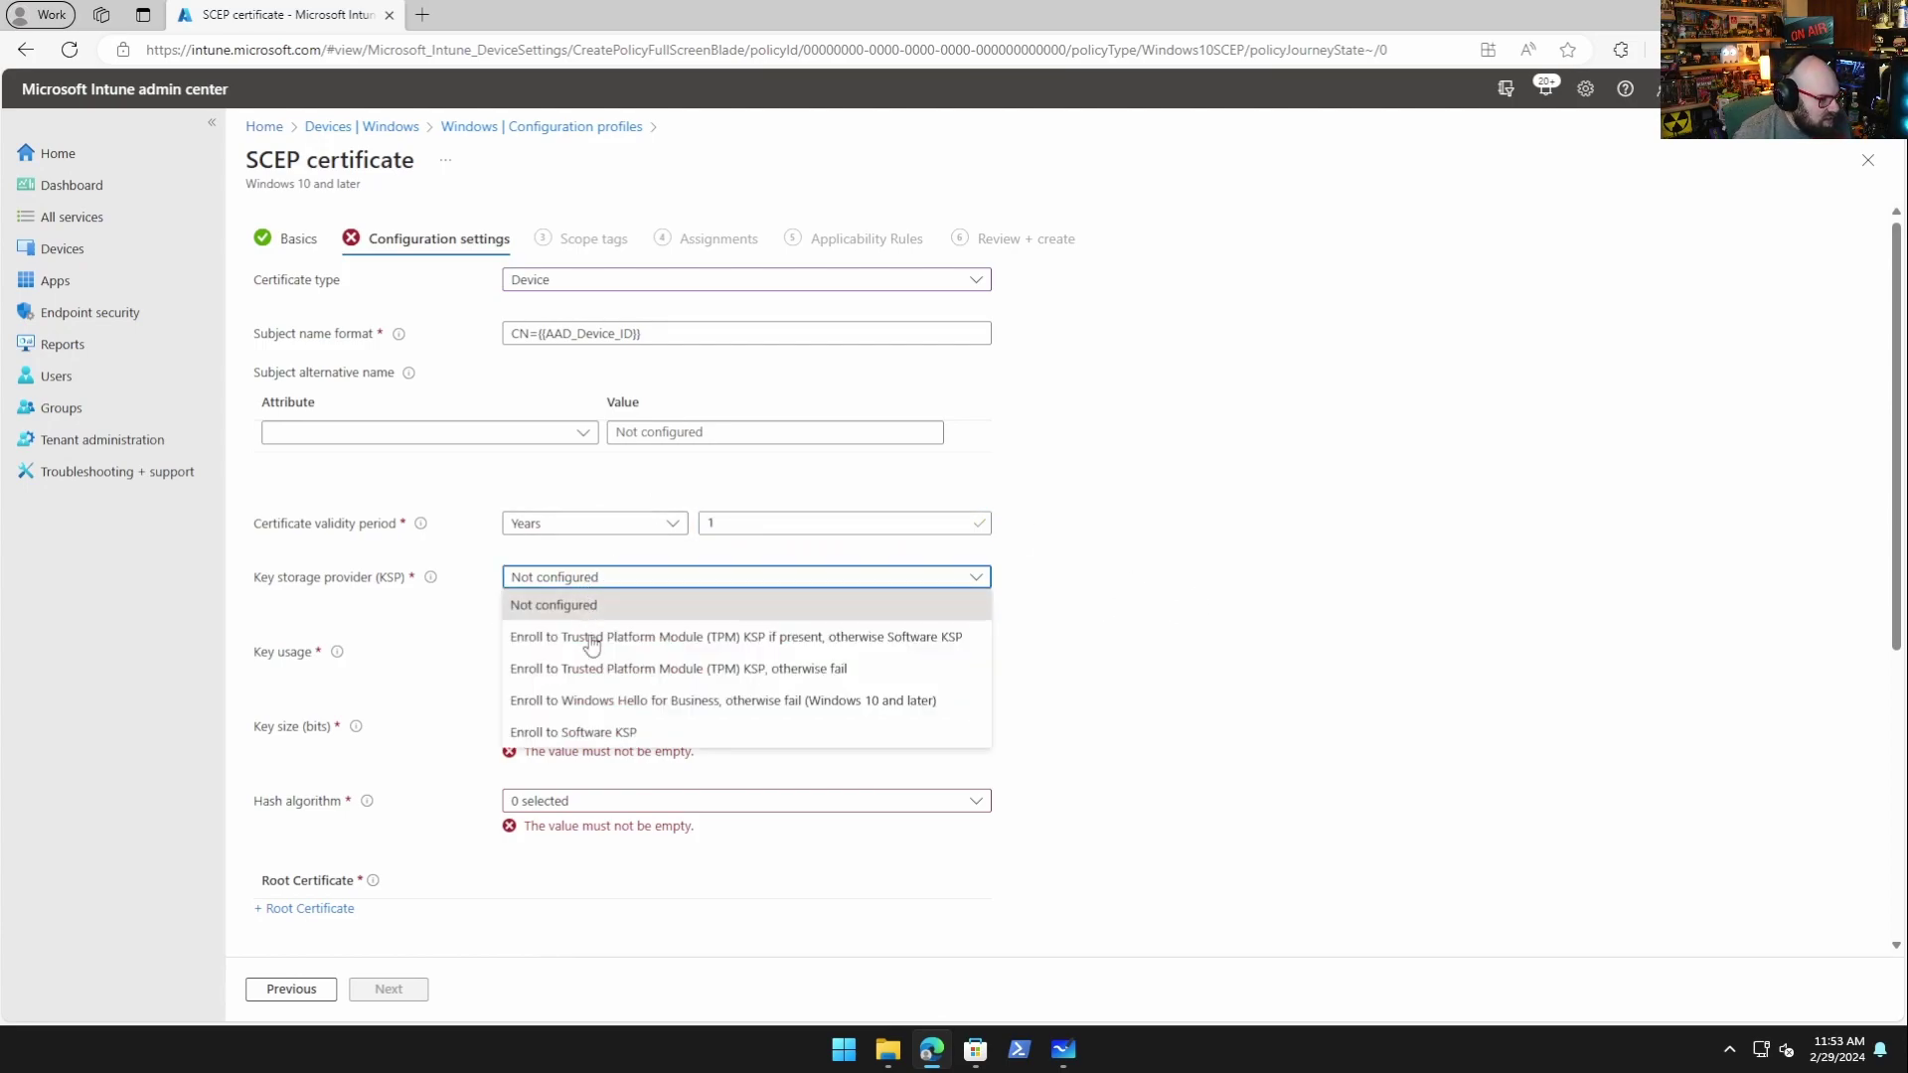
left_click(586, 636)
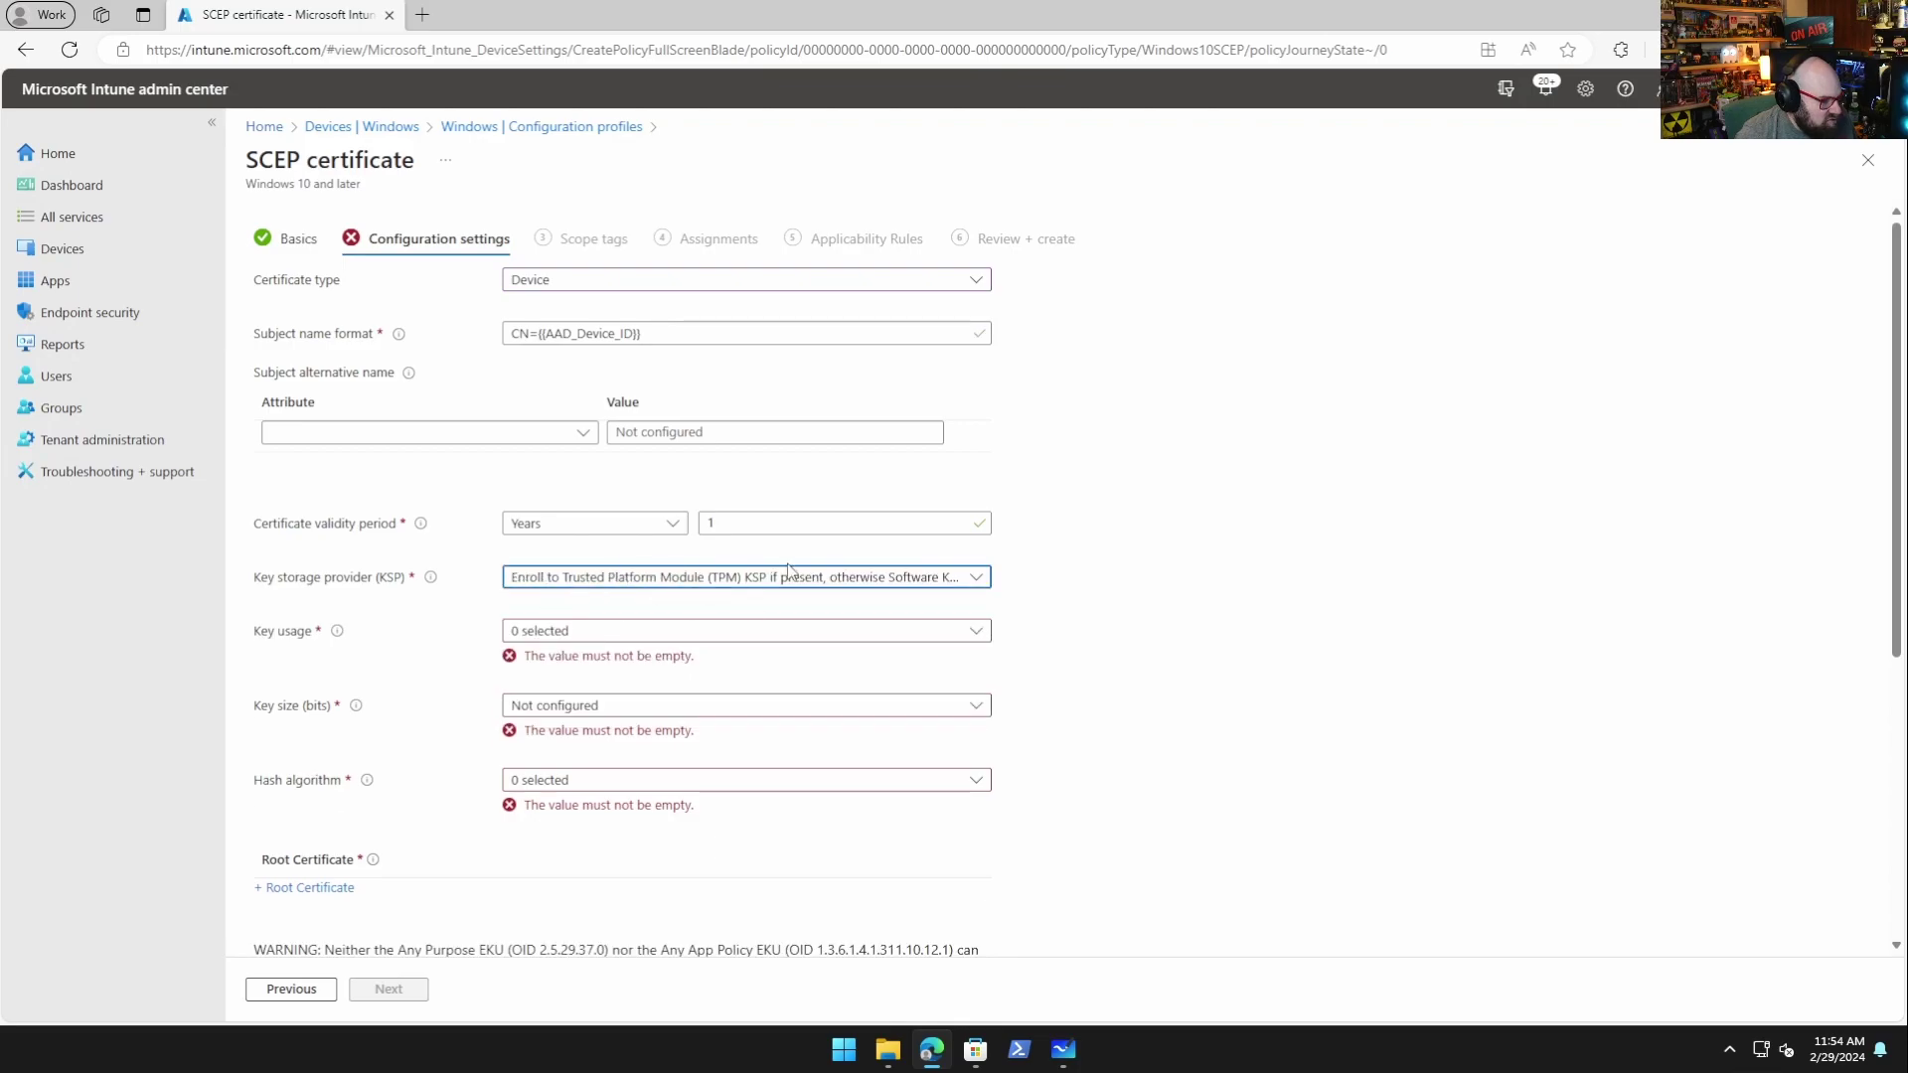
- Select Digital signature and Key encipherment as the certificate's key usage
left_click(584, 636)
left_click(571, 659)
left_click(596, 690)
left_click(1028, 676)
- Set the certificate's key size to 2048 bits and its hash algorithm to SHA-2
left_click(636, 689)
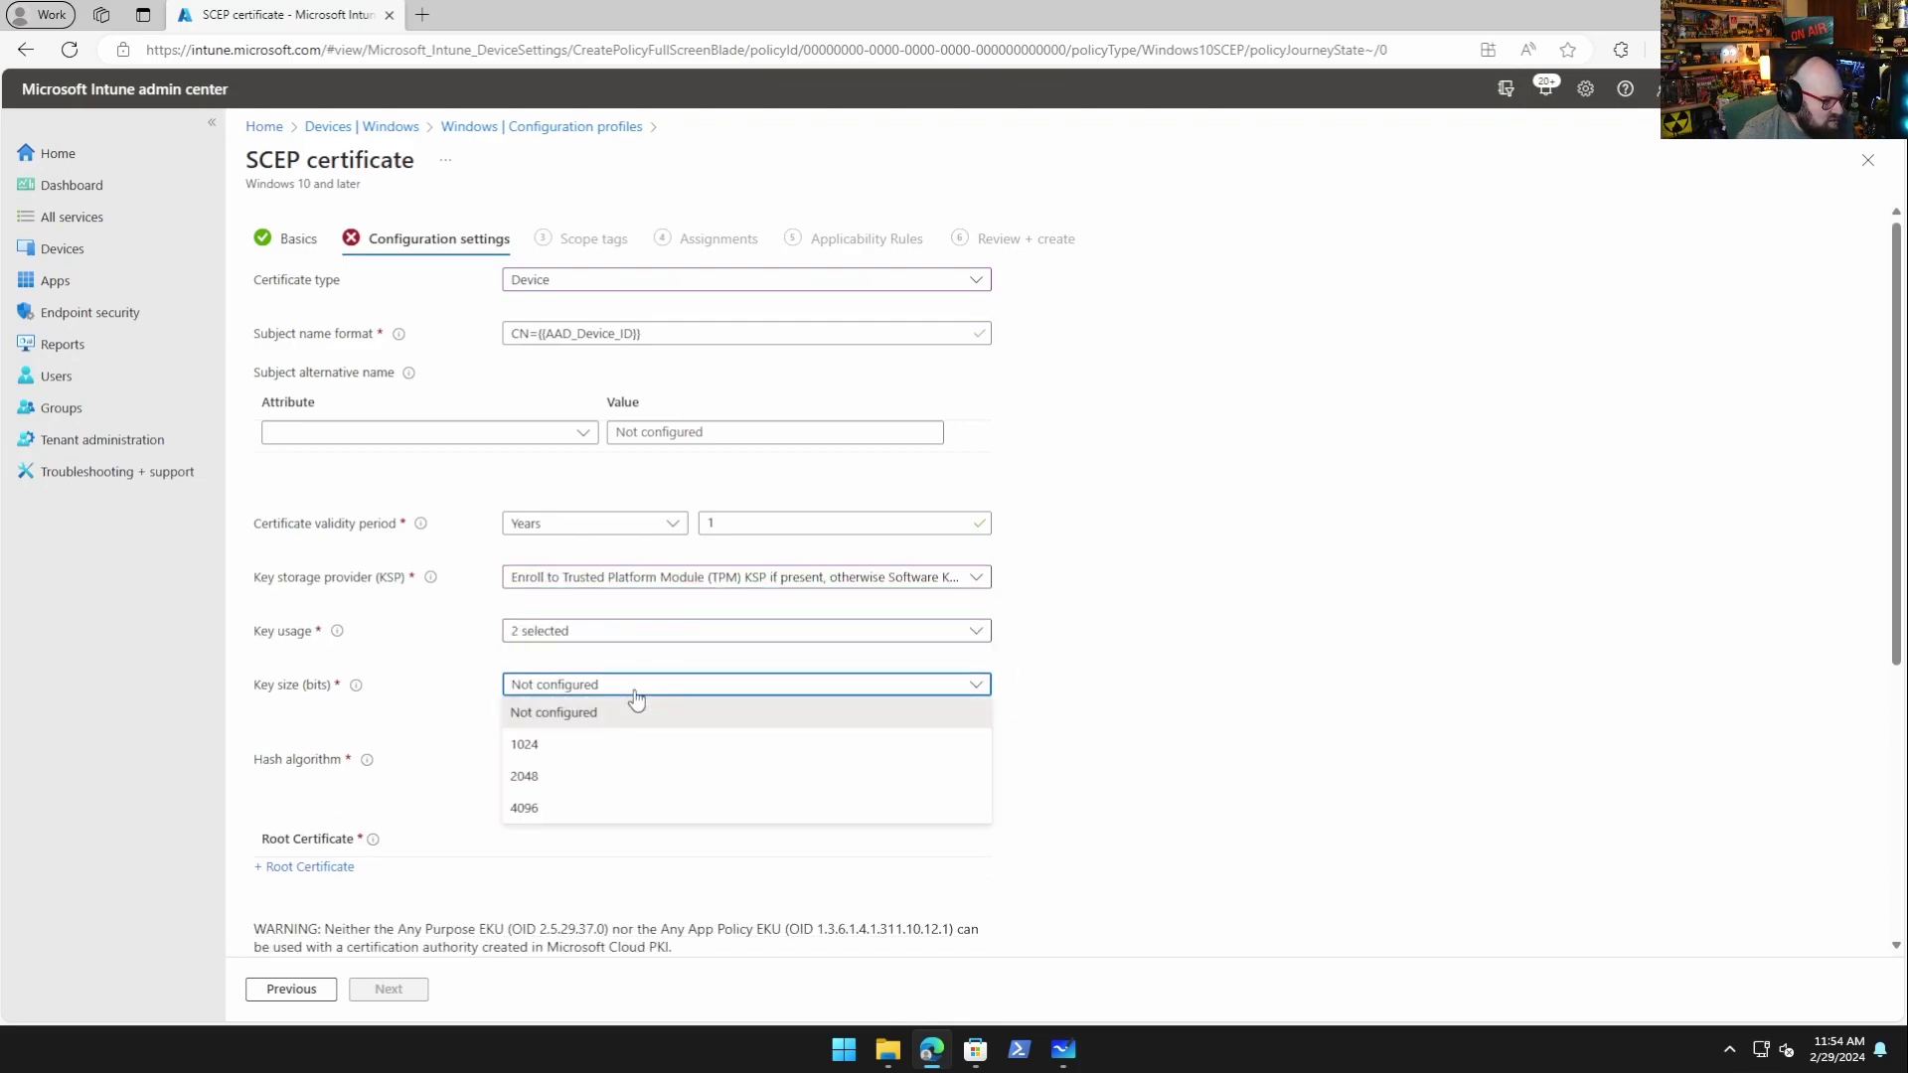
left_click(585, 779)
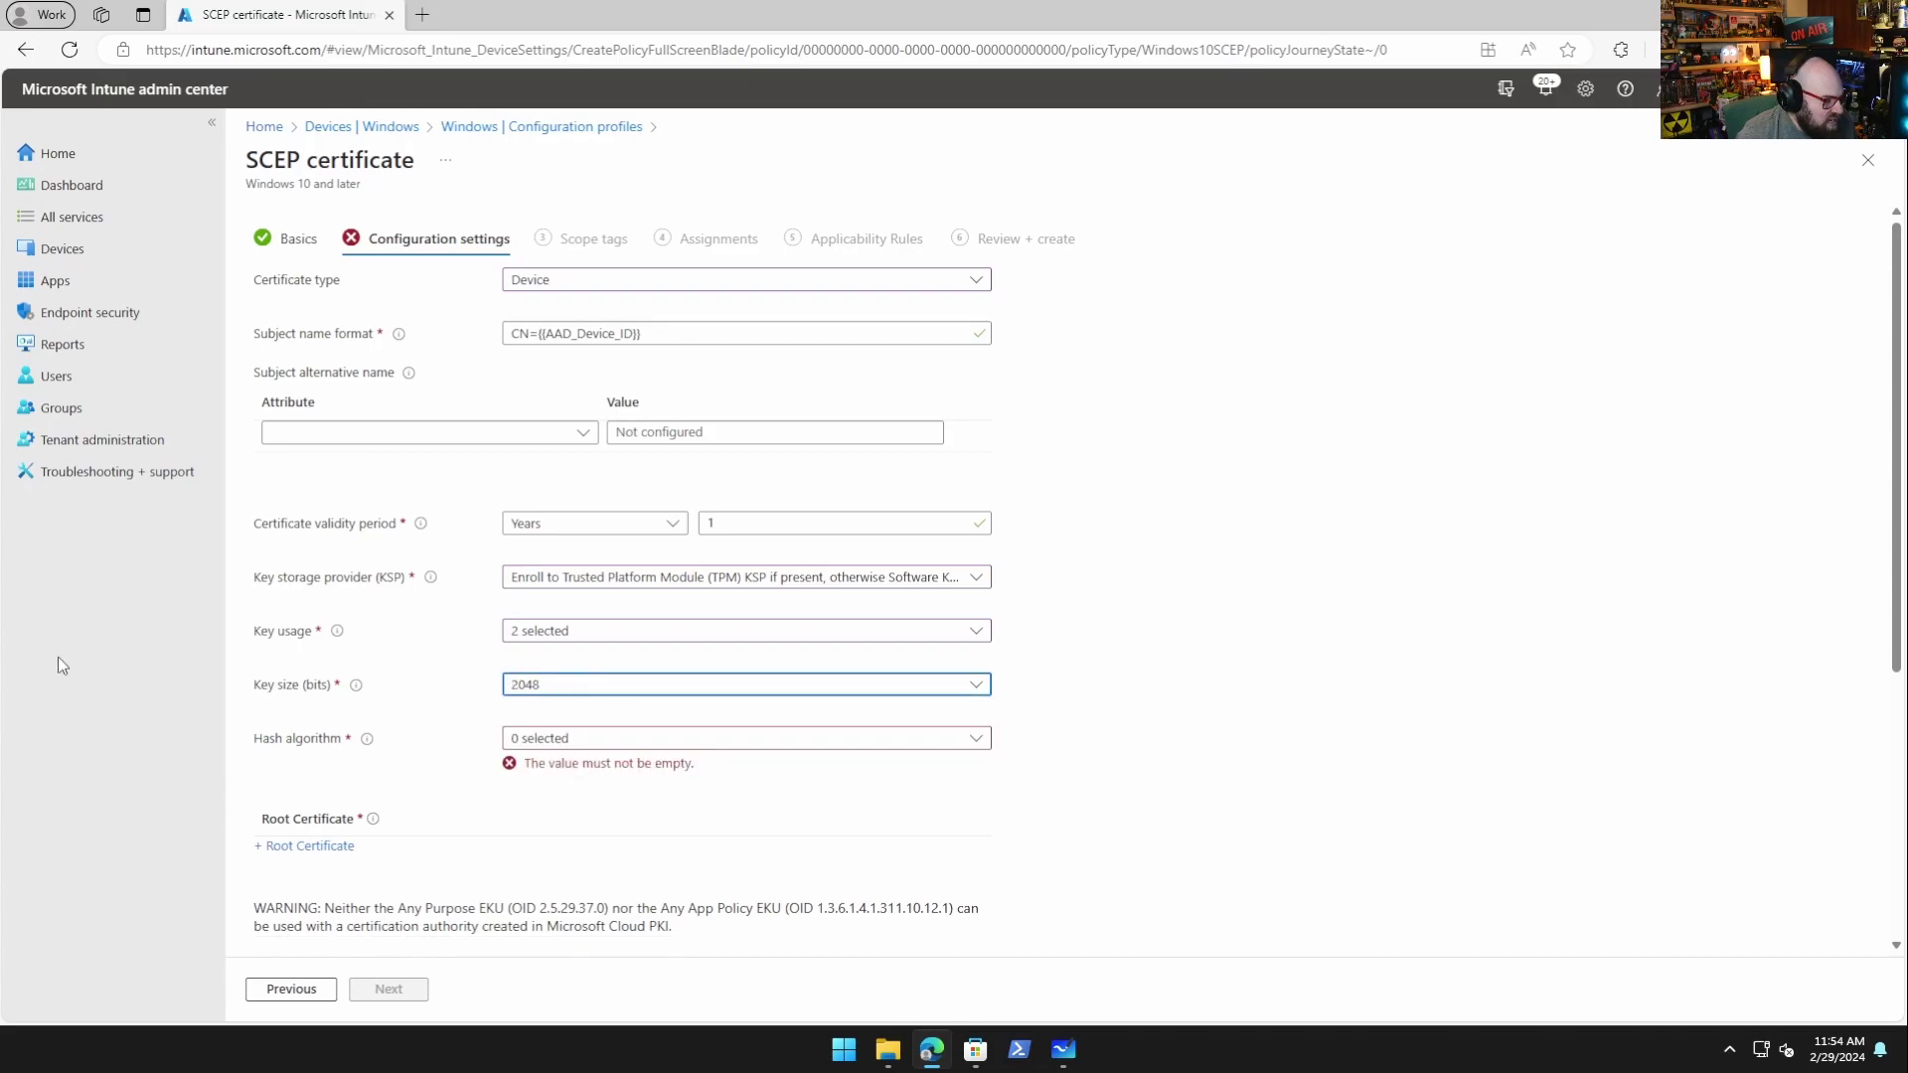
left_click(649, 746)
left_click(555, 800)
left_click(1308, 758)
- Add the RUBIXDEV ROOT CA trusted certificate profile as the root certificate
scroll(724, 610, "down", 2)
left_click(313, 600)
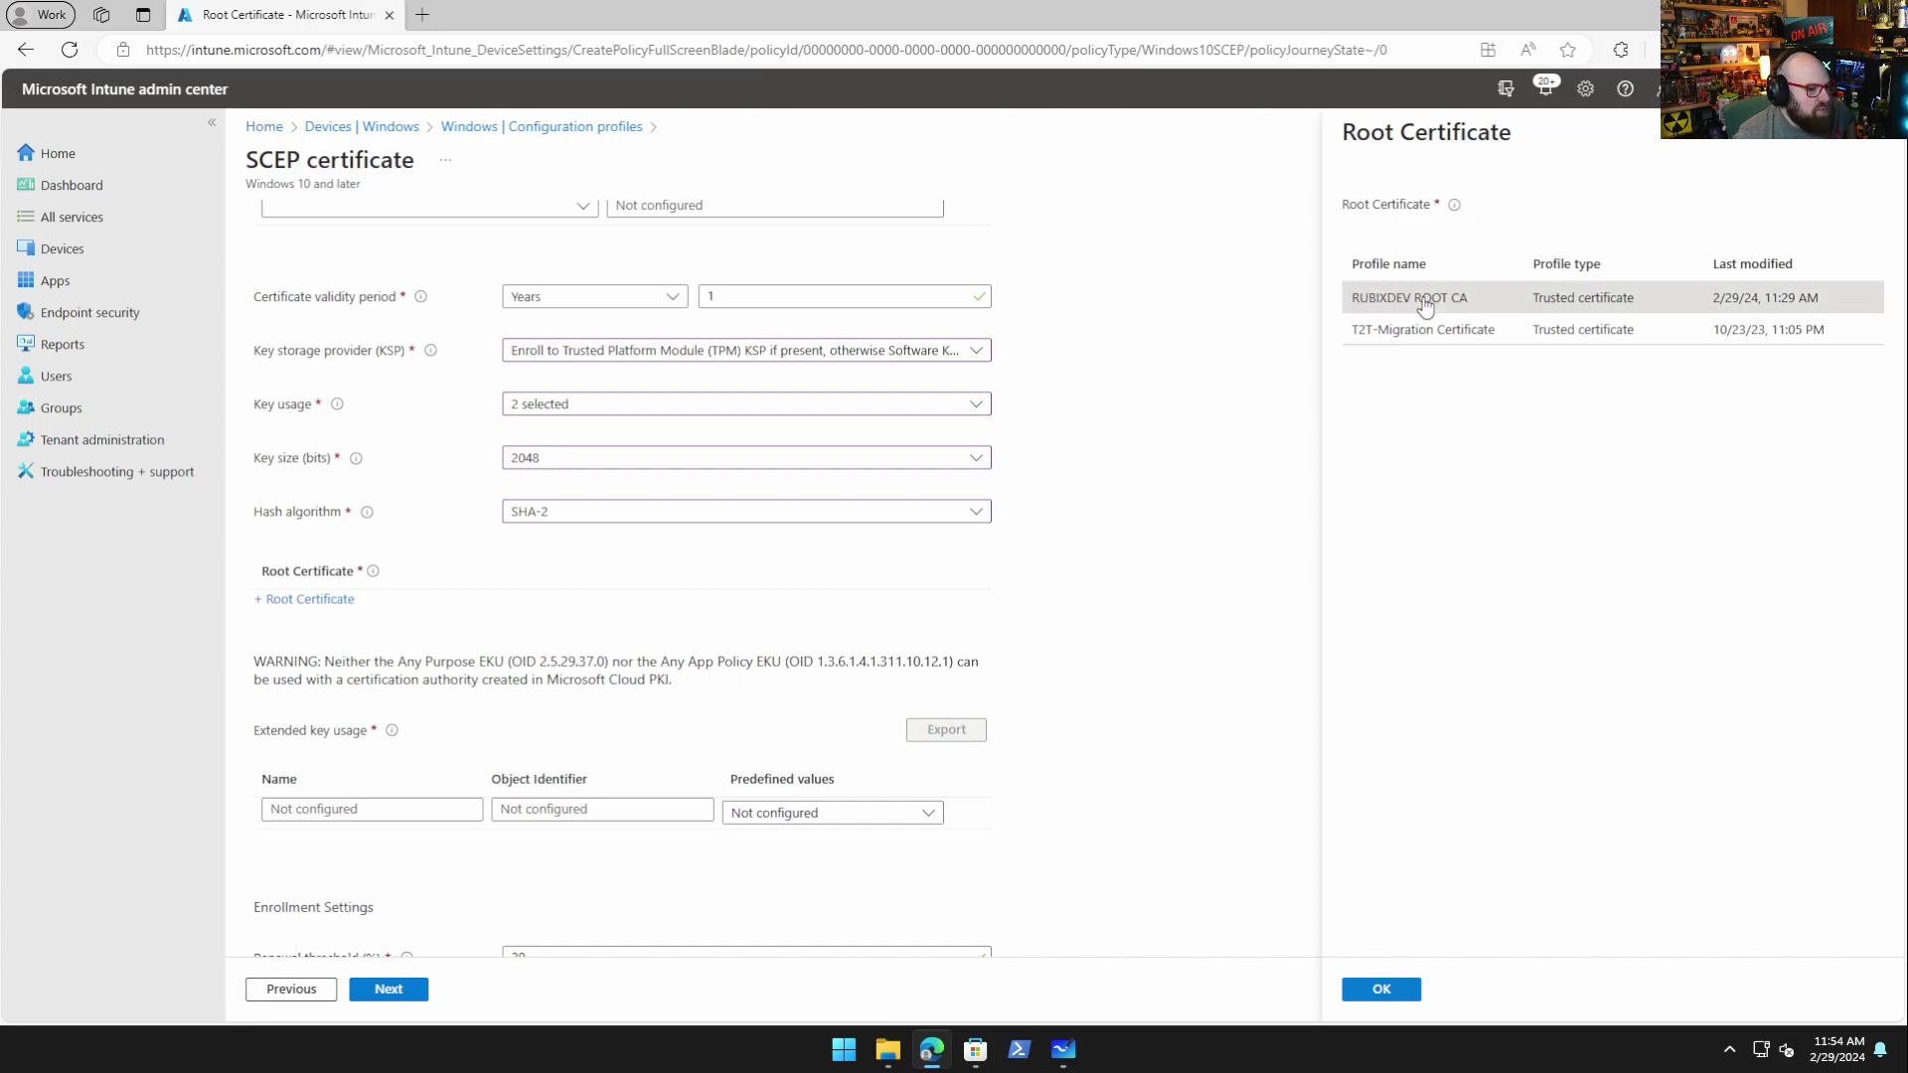
left_click(1370, 314)
left_click(1378, 988)
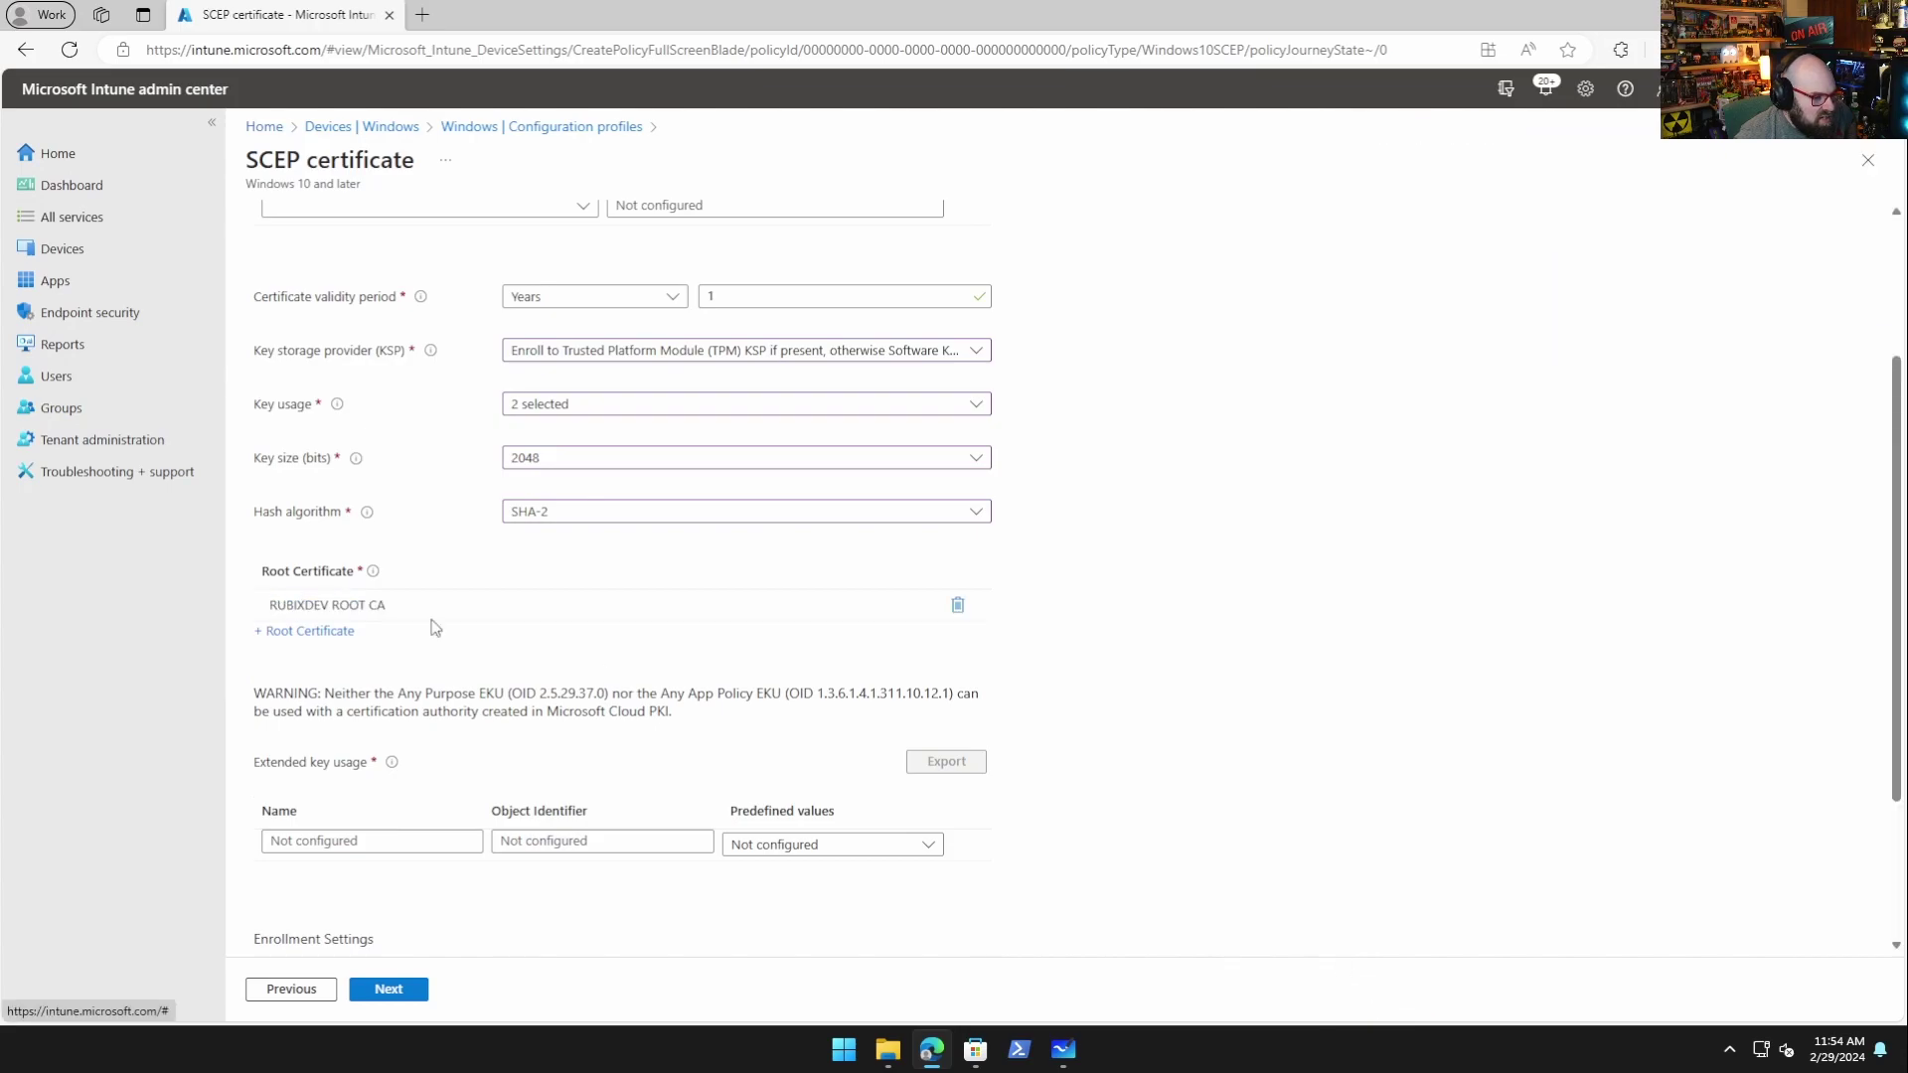
- Add the predefined Client Authentication value as the certificate's extended key usage
scroll(487, 746, "down", 1)
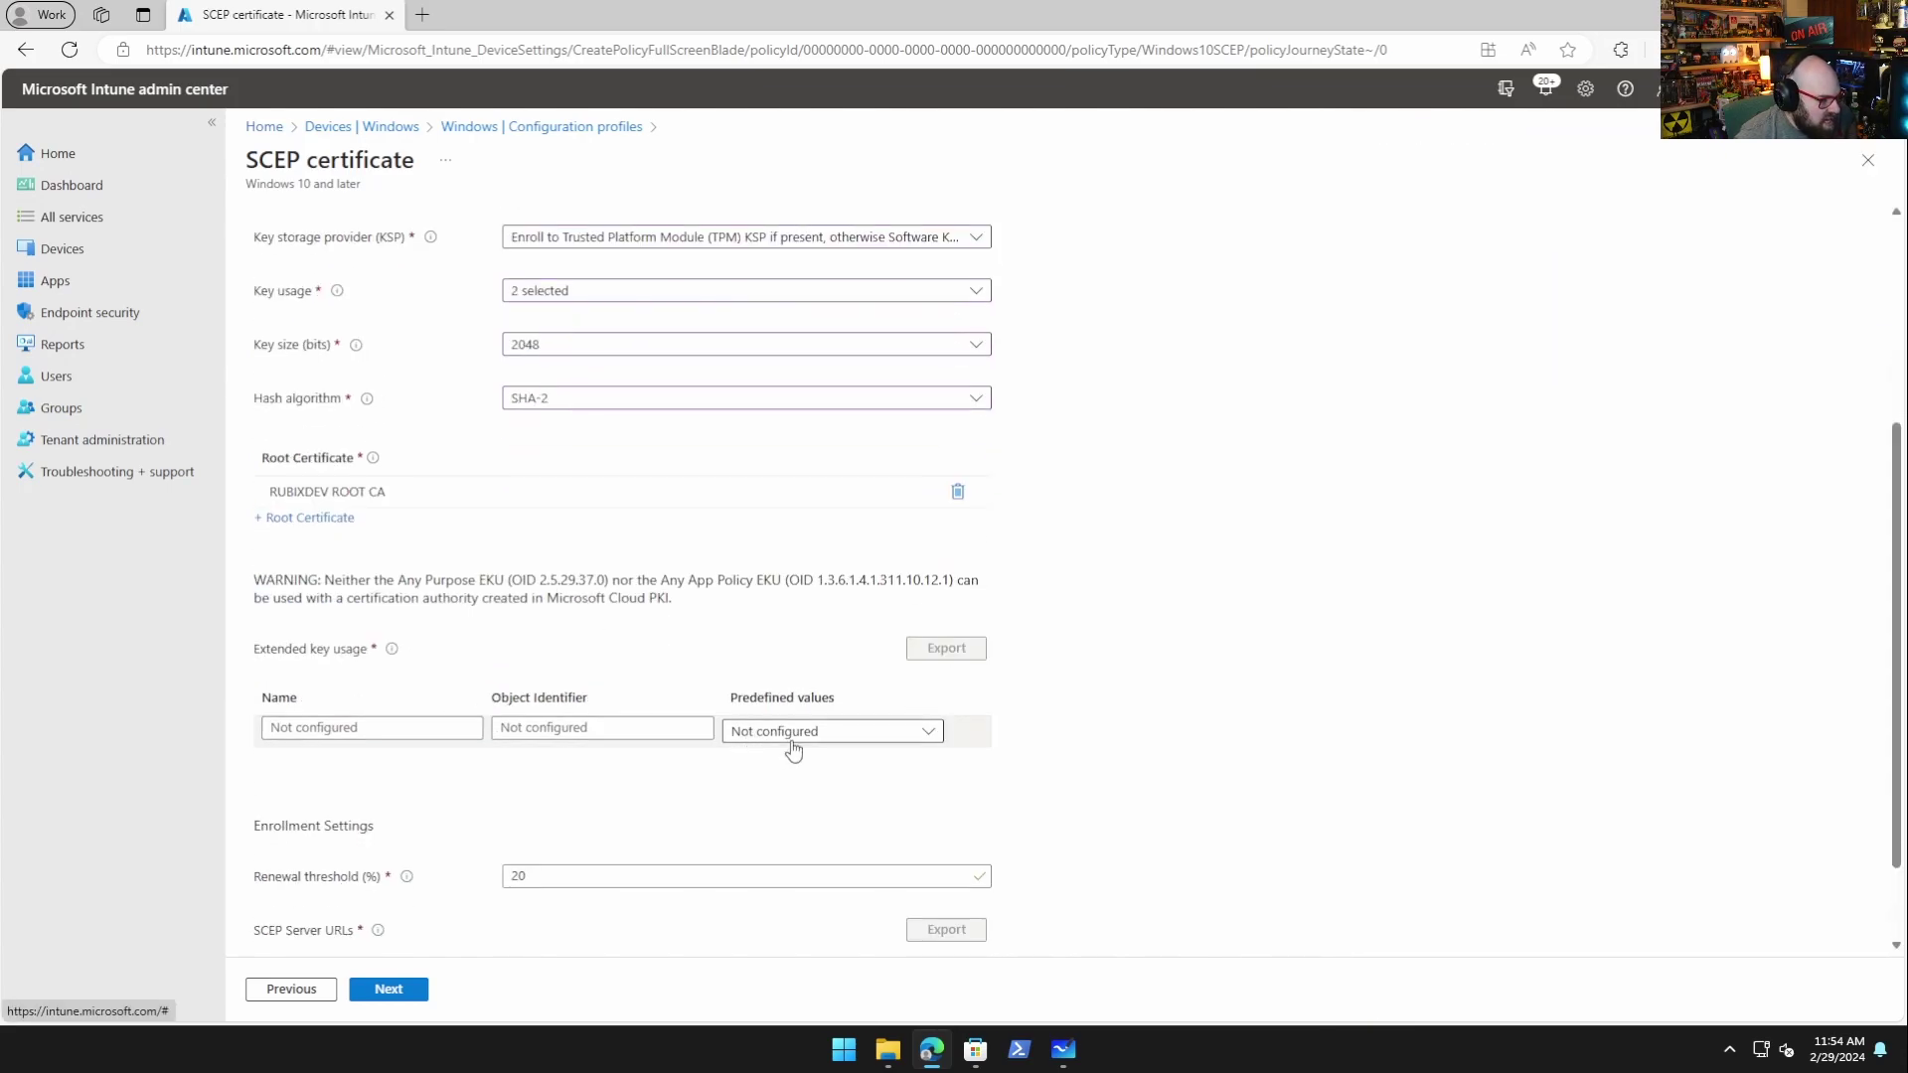
left_click(792, 735)
left_click(862, 824)
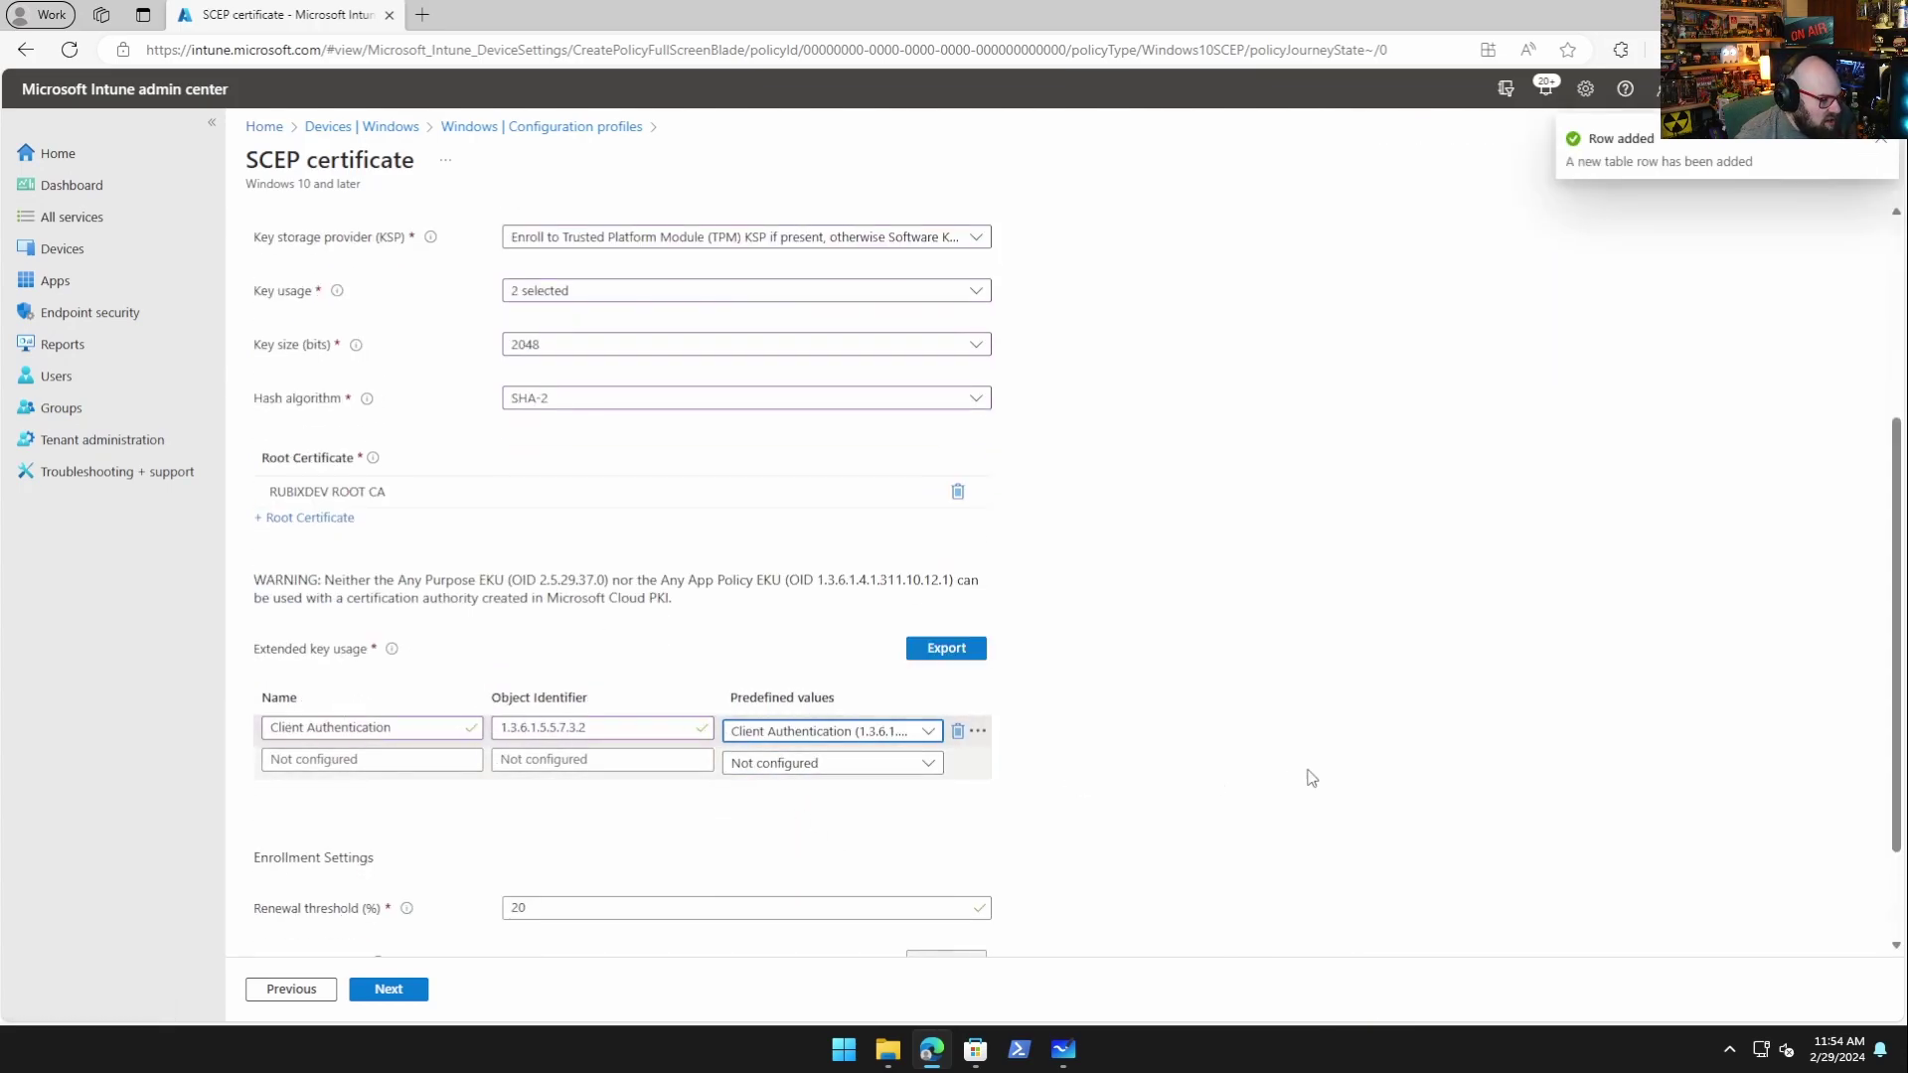
- Paste the issuing CA's copied SCEP URI as the SCEP server URL and check its beginning and end
scroll(1167, 732, "down", 1)
left_click(599, 863)
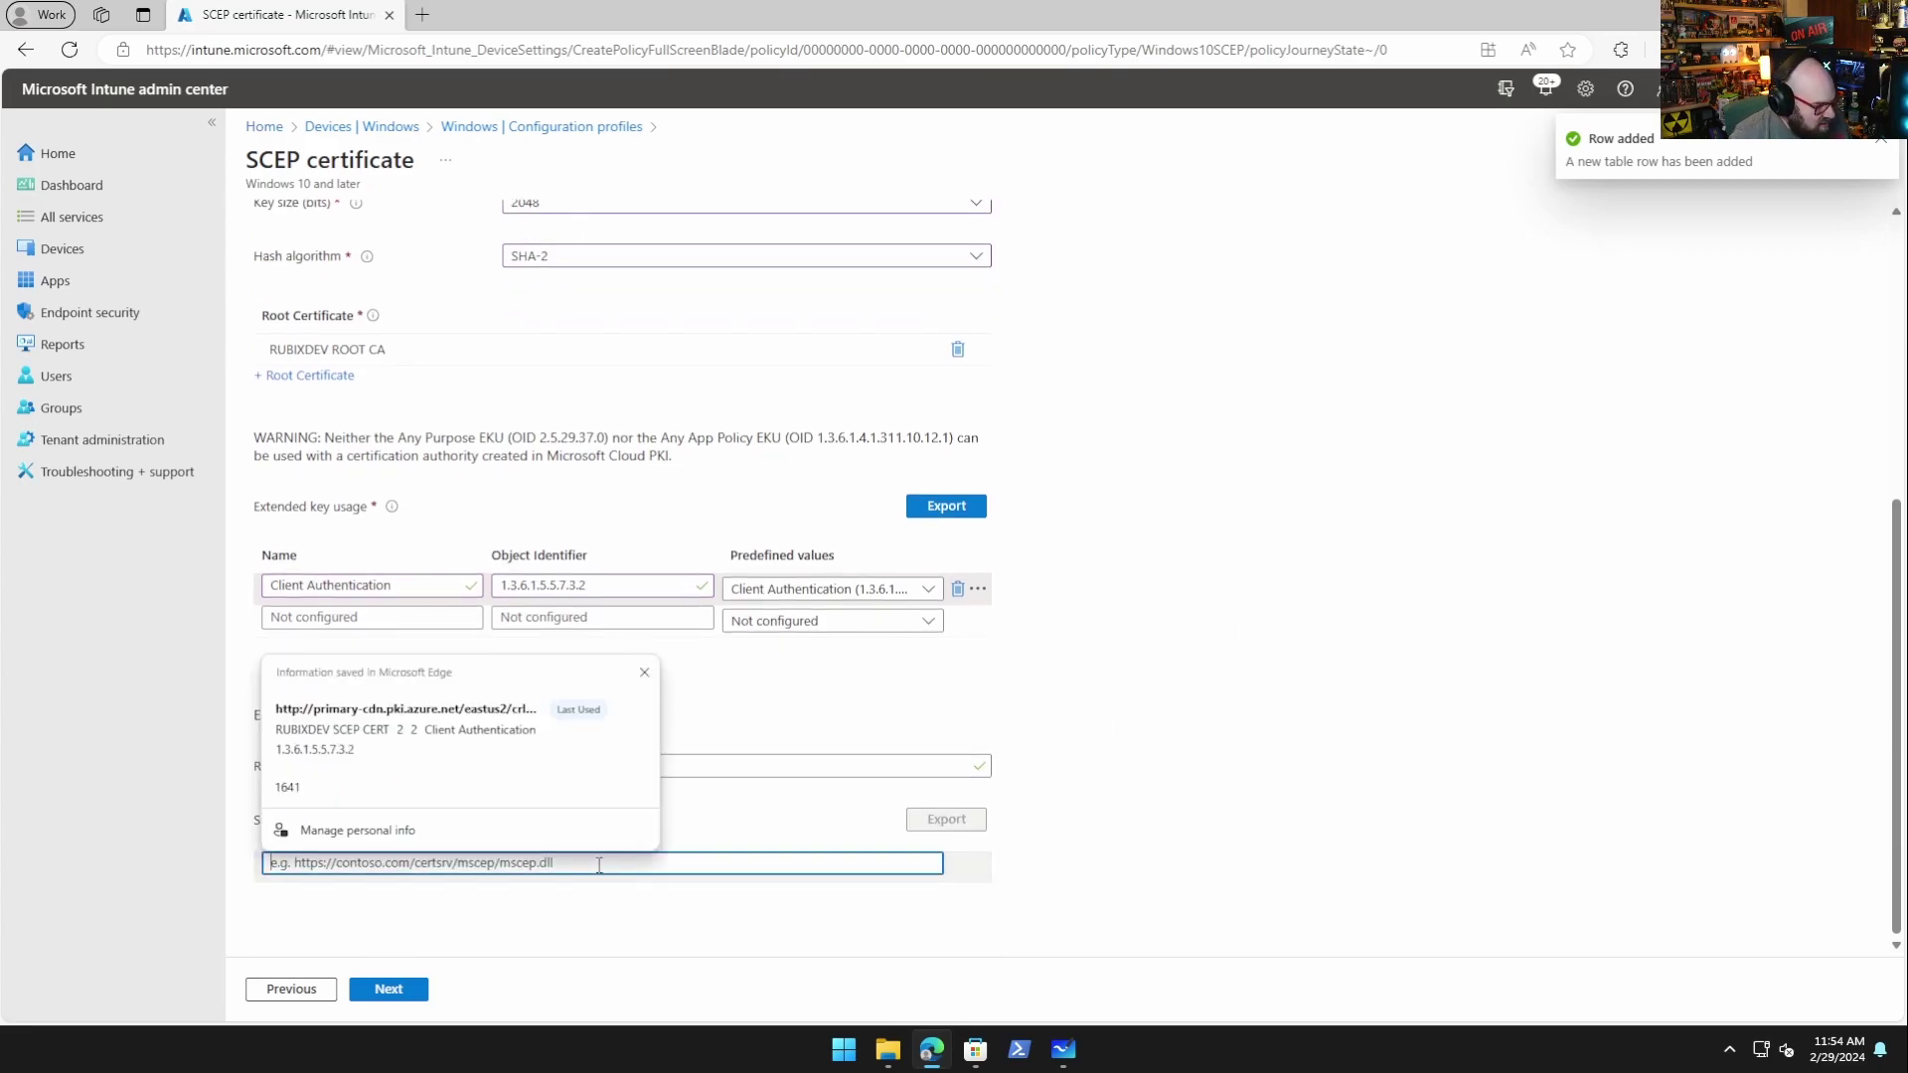
key("ctrl+v")
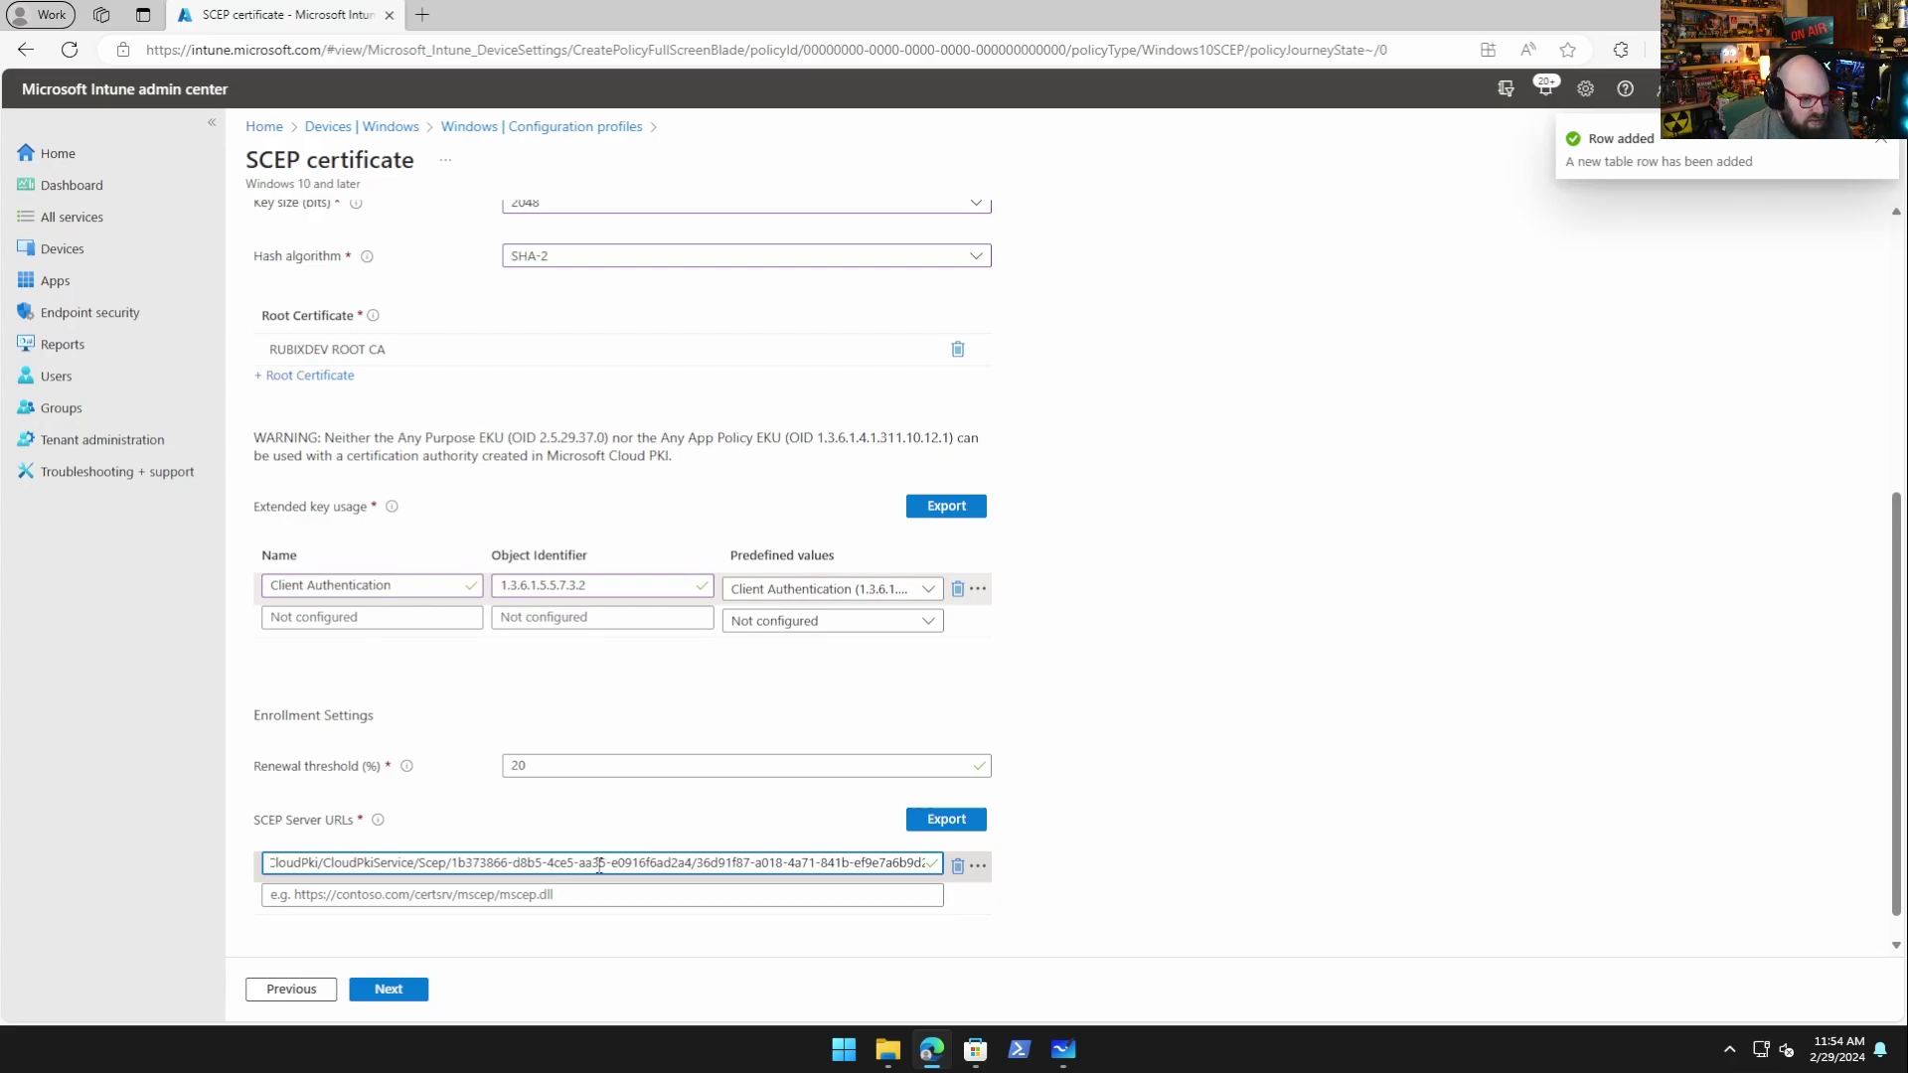
key("End")
key("Home")
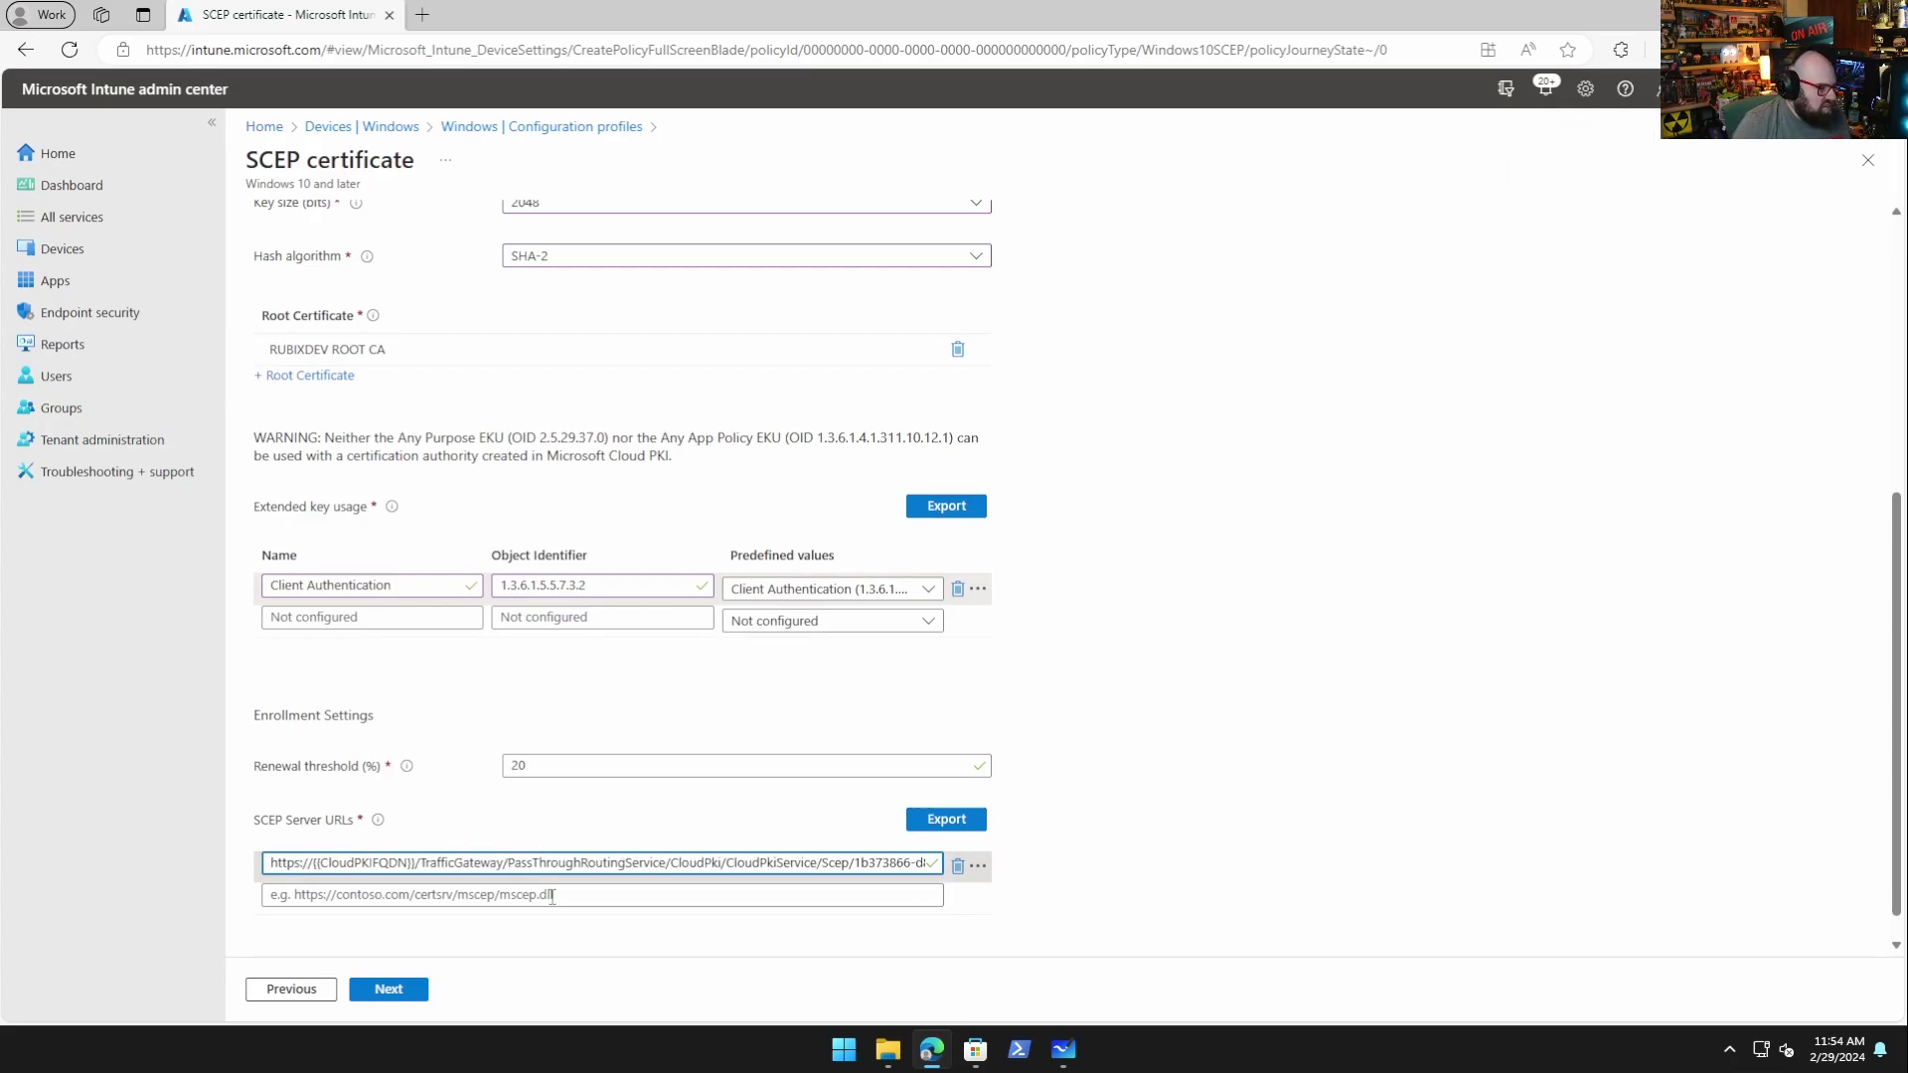
left_click(1123, 872)
- Assign the SCEP certificate profile to all devices, create it, and refresh the configuration profiles list
left_click(406, 993)
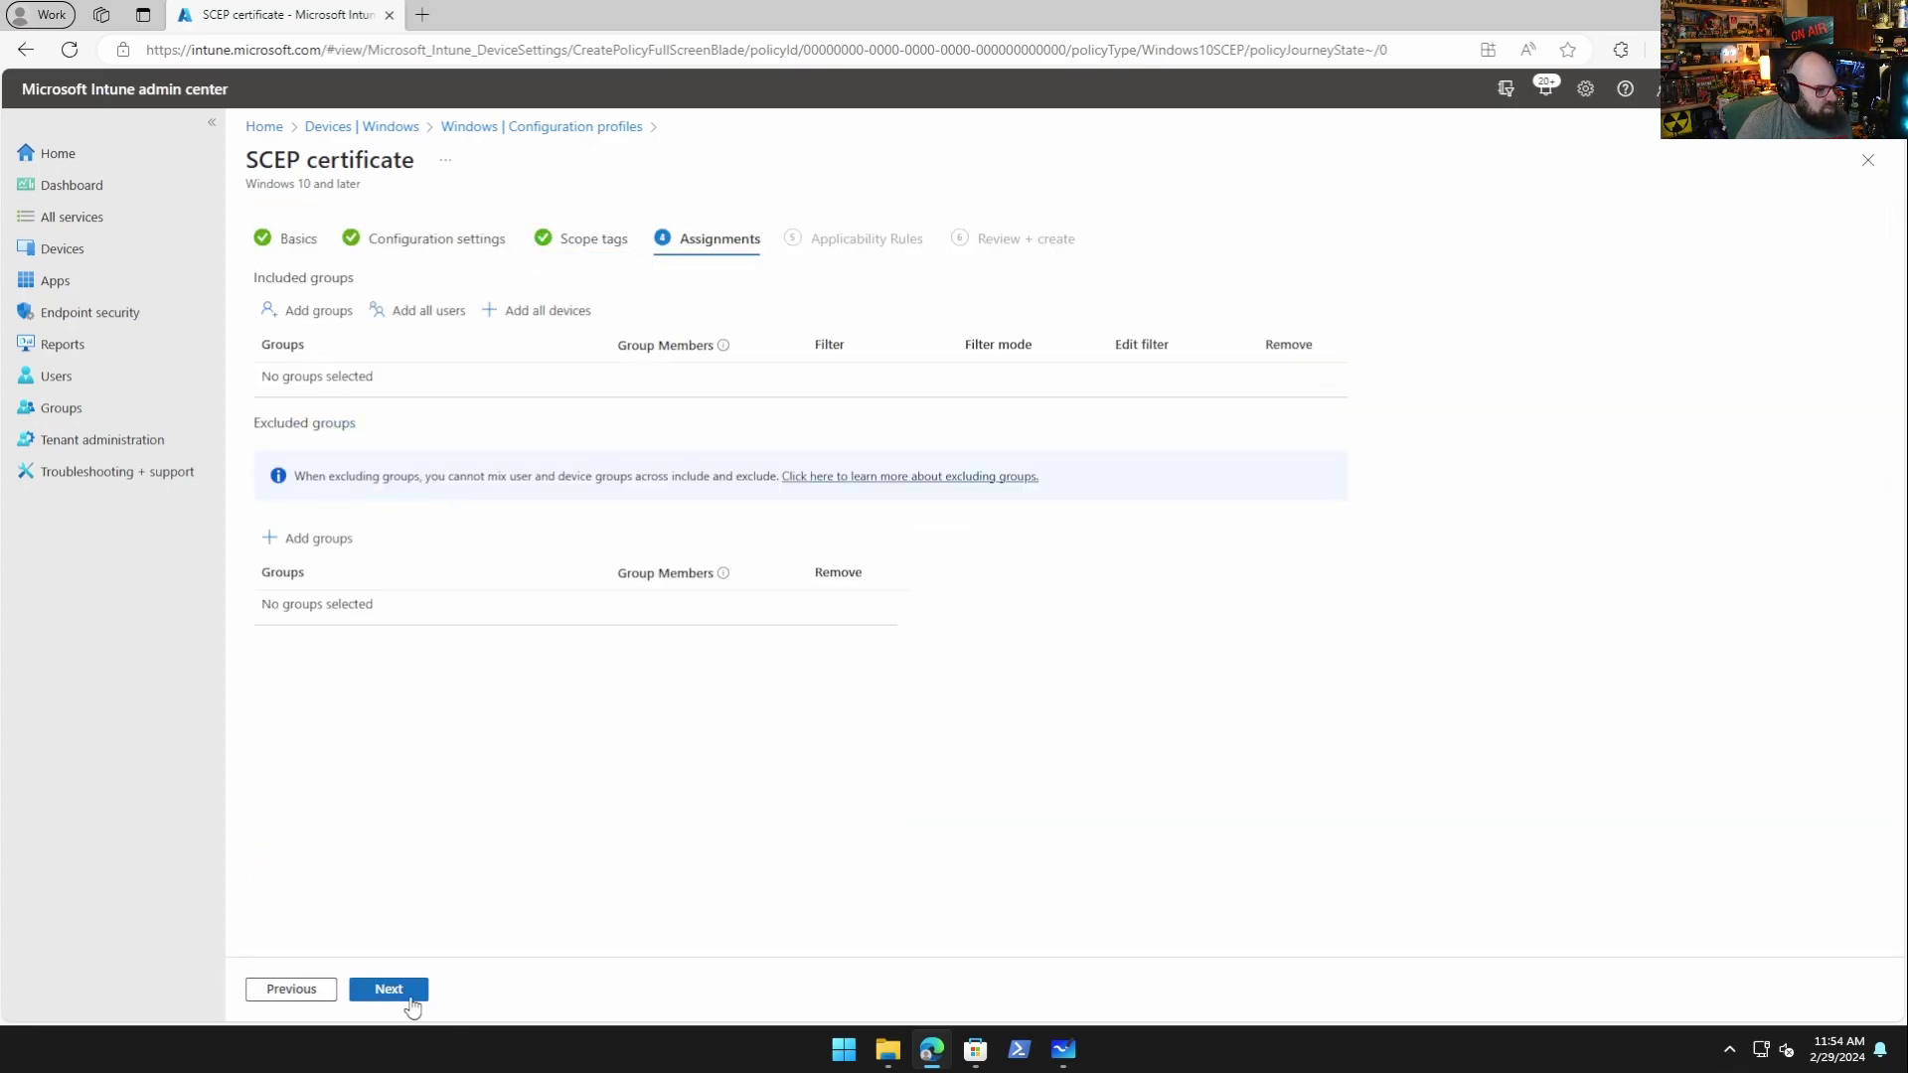
left_click(549, 311)
left_click(413, 995)
left_click(415, 996)
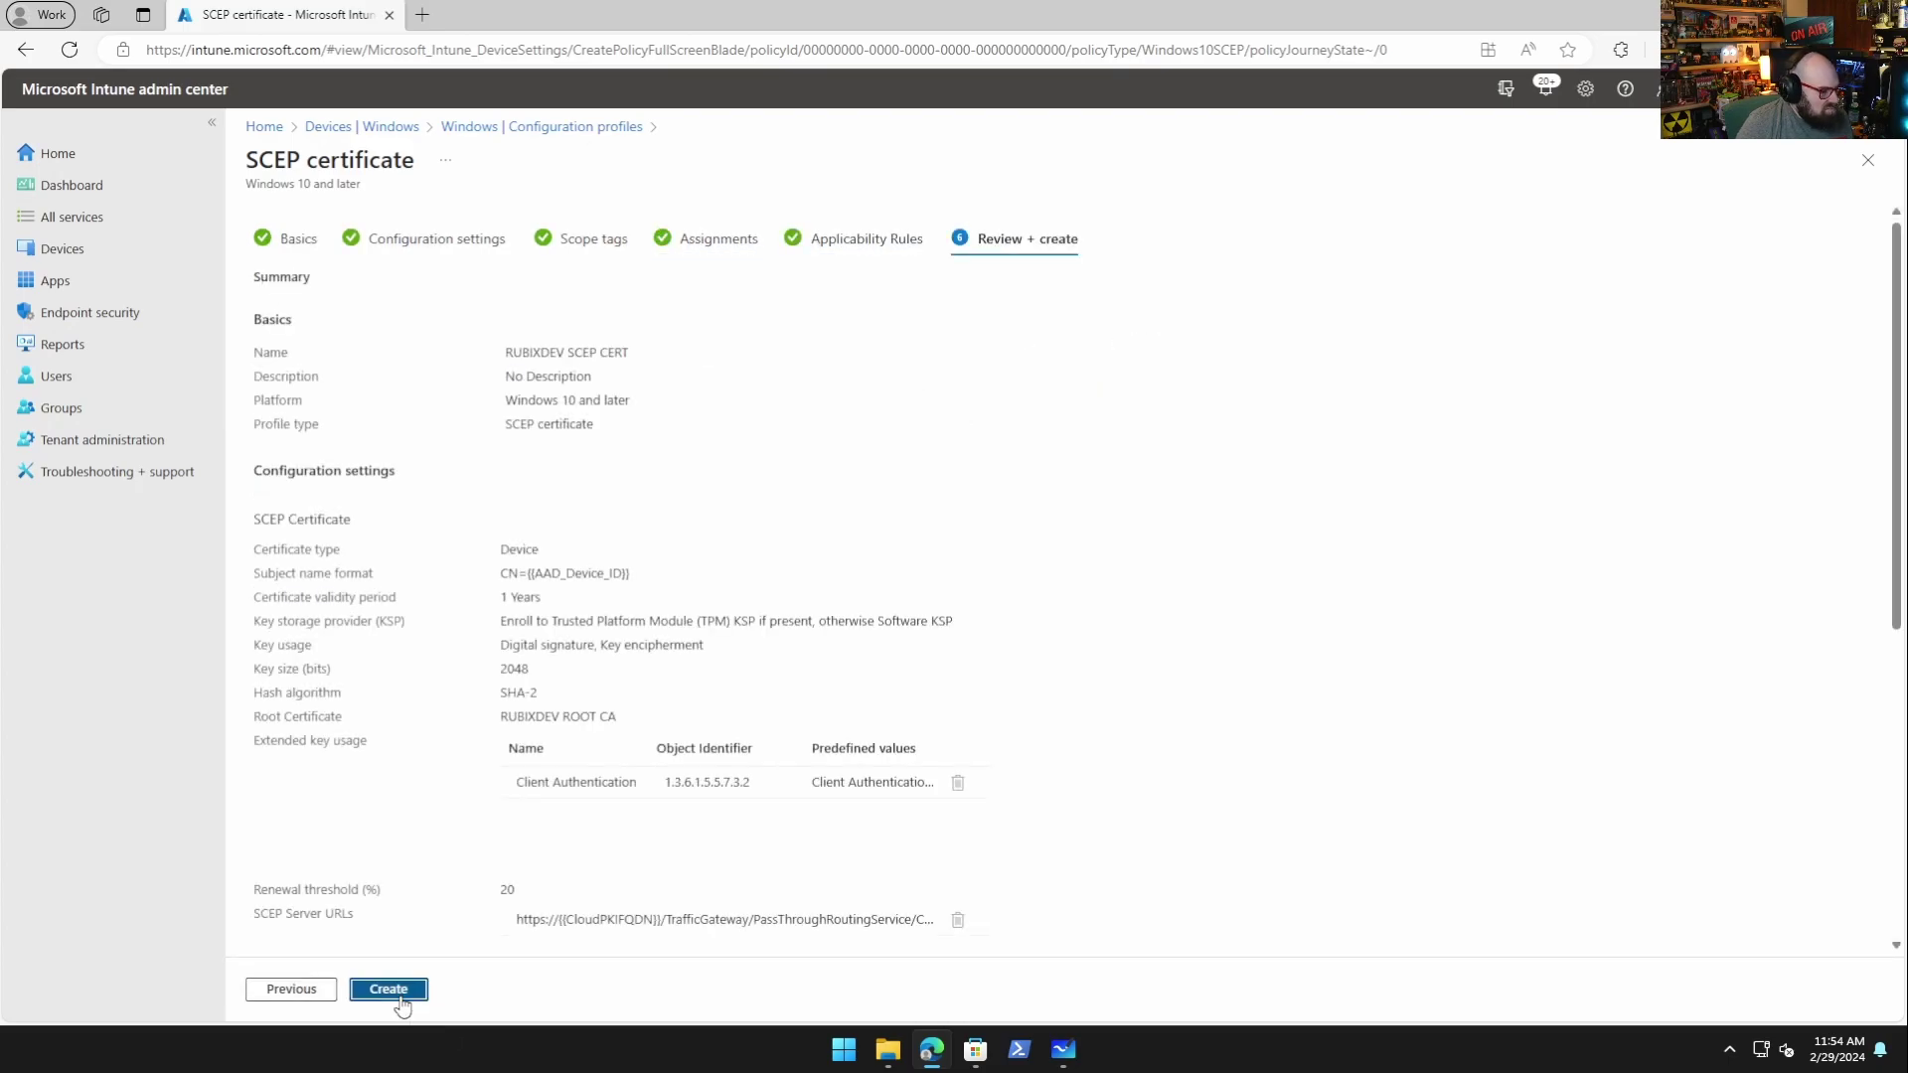
left_click(403, 1004)
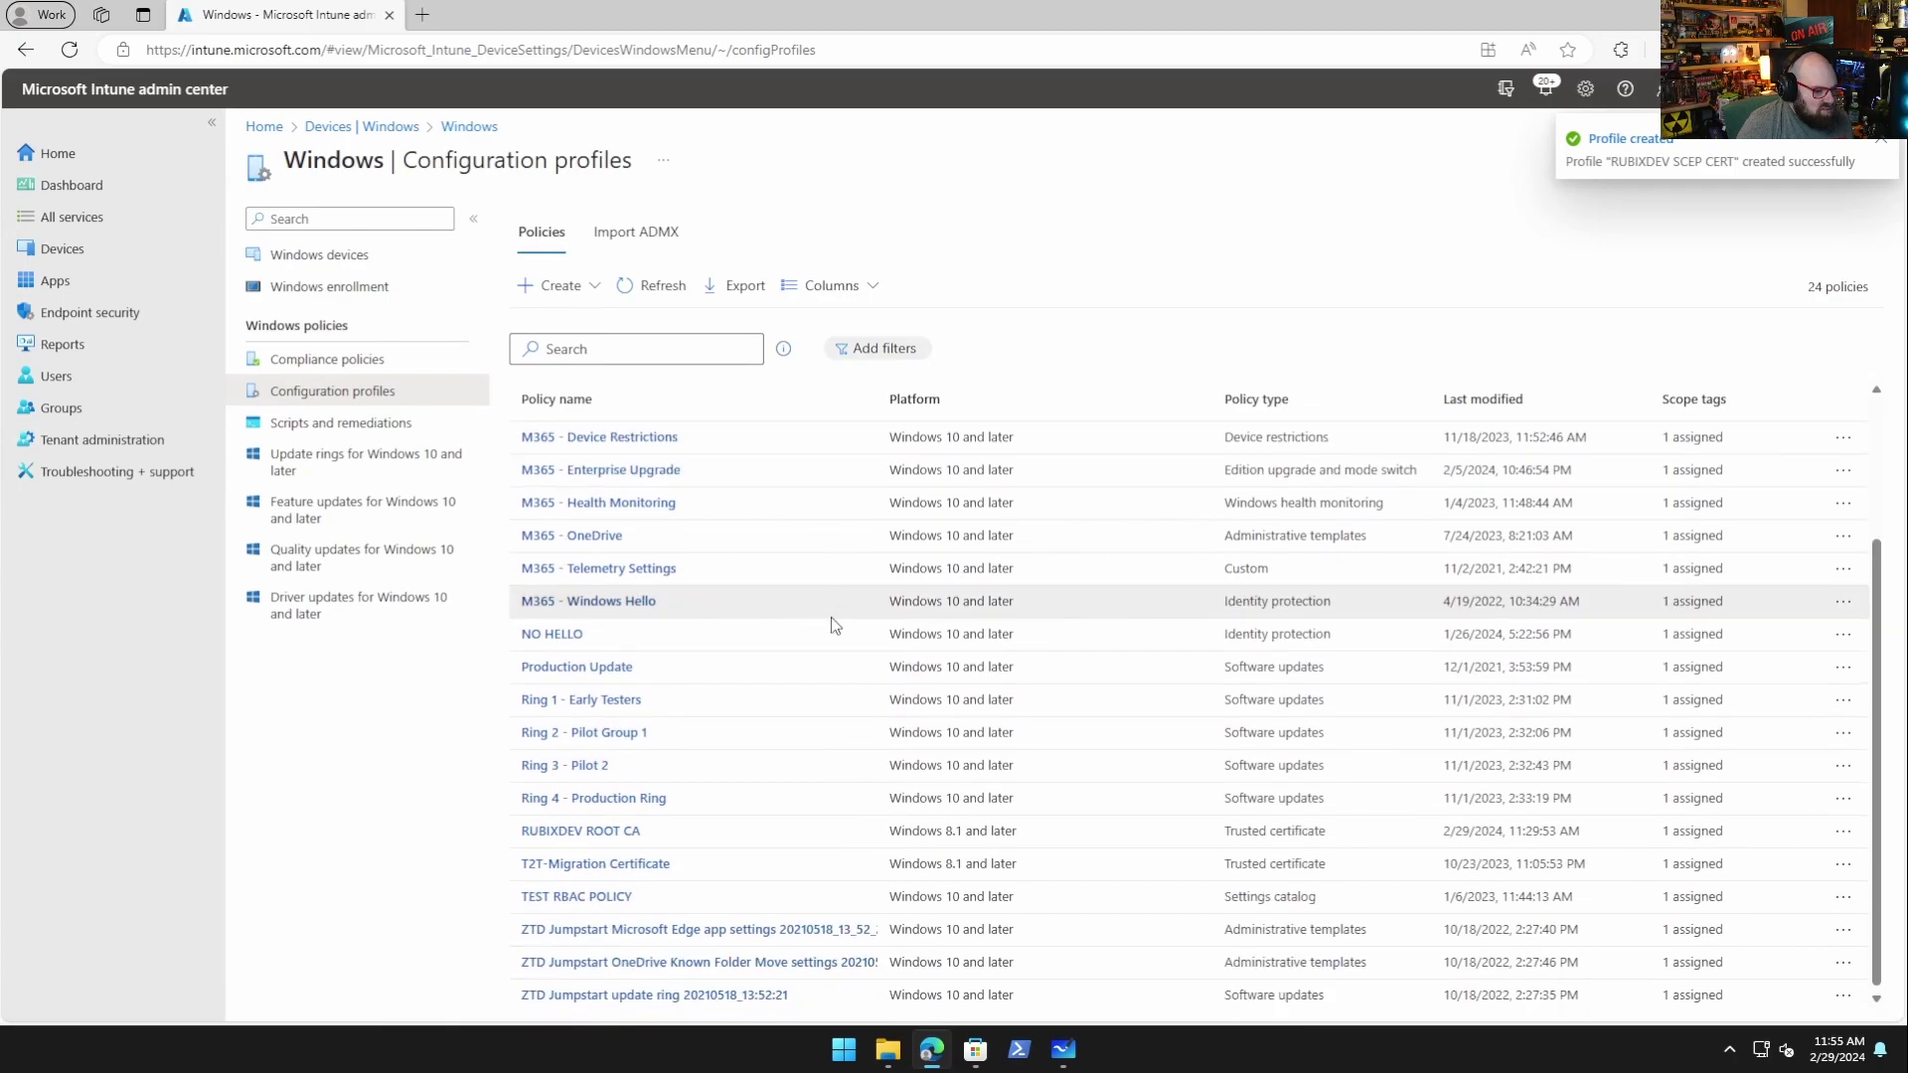
left_click(651, 286)
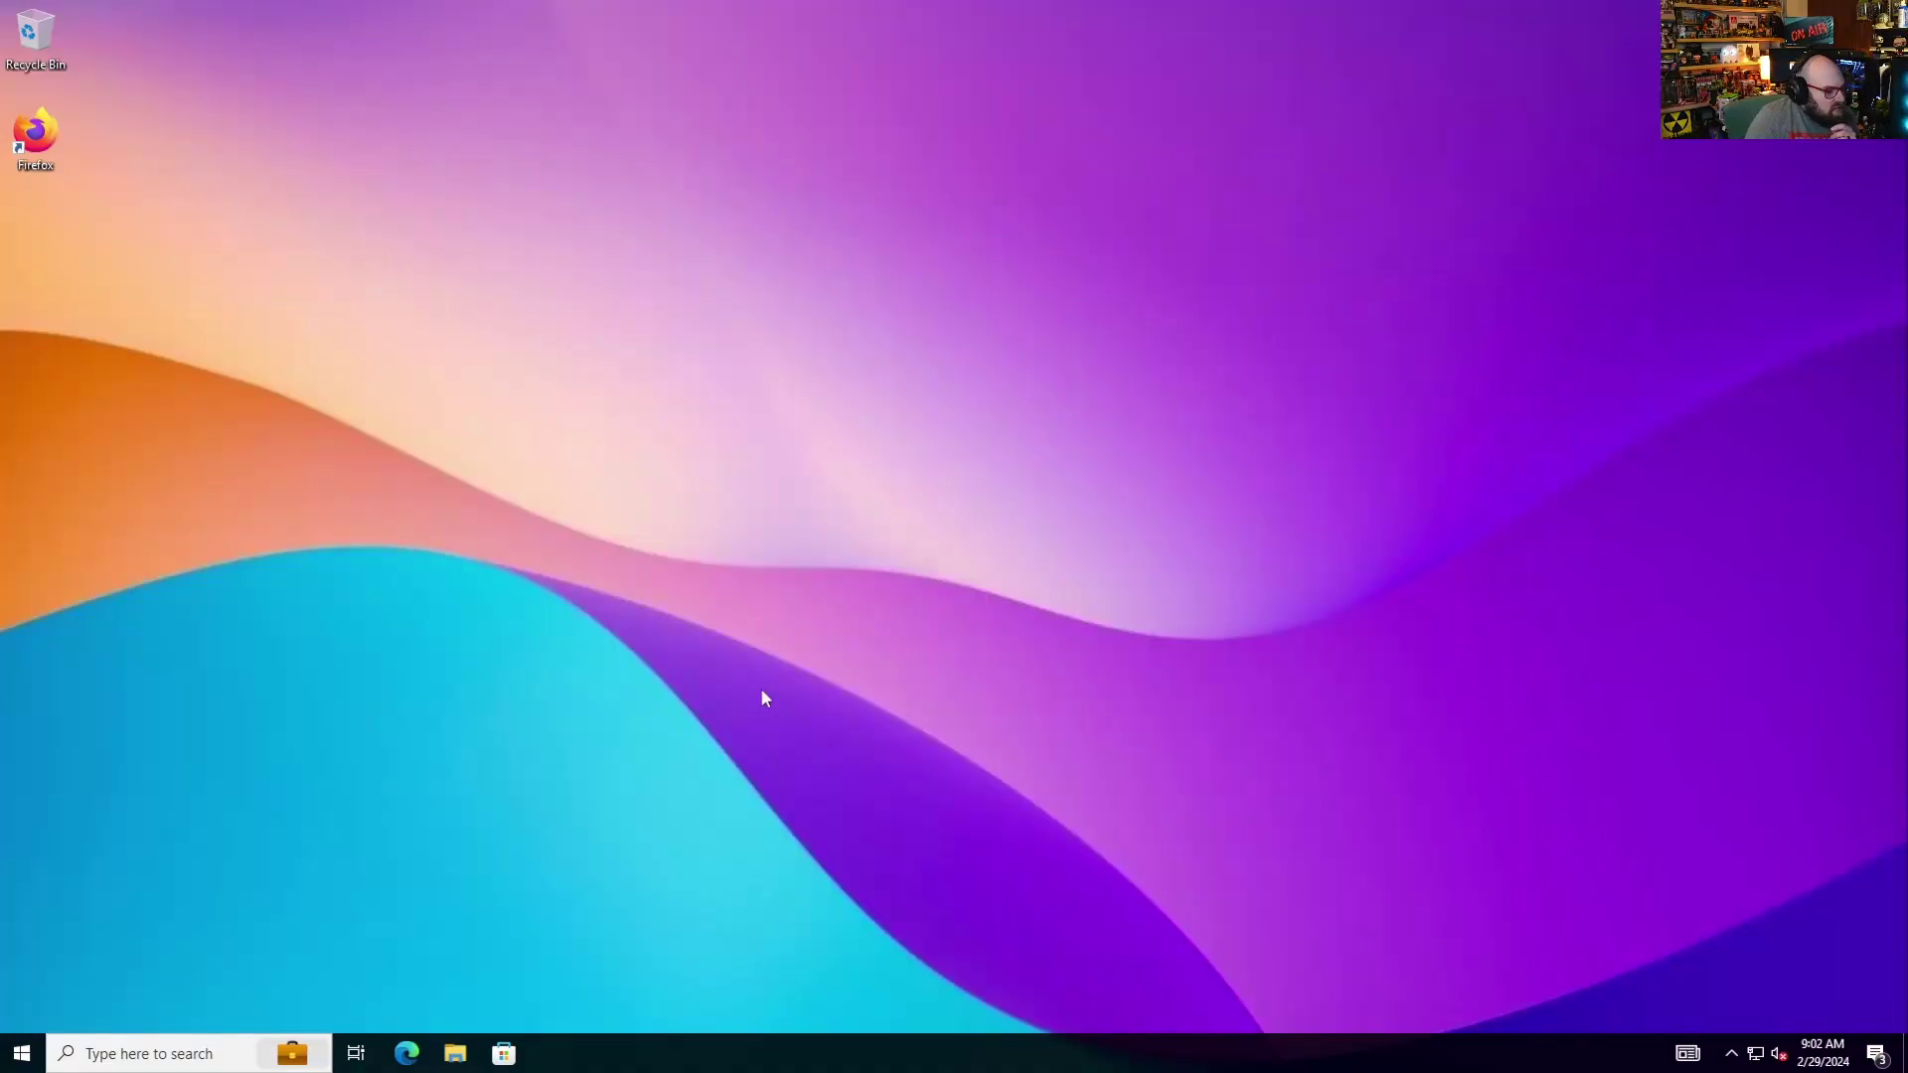
- On the managed Windows desktop, open the local computer certificates console (certlm) with elevation and enlarge its window
left_click(22, 1053)
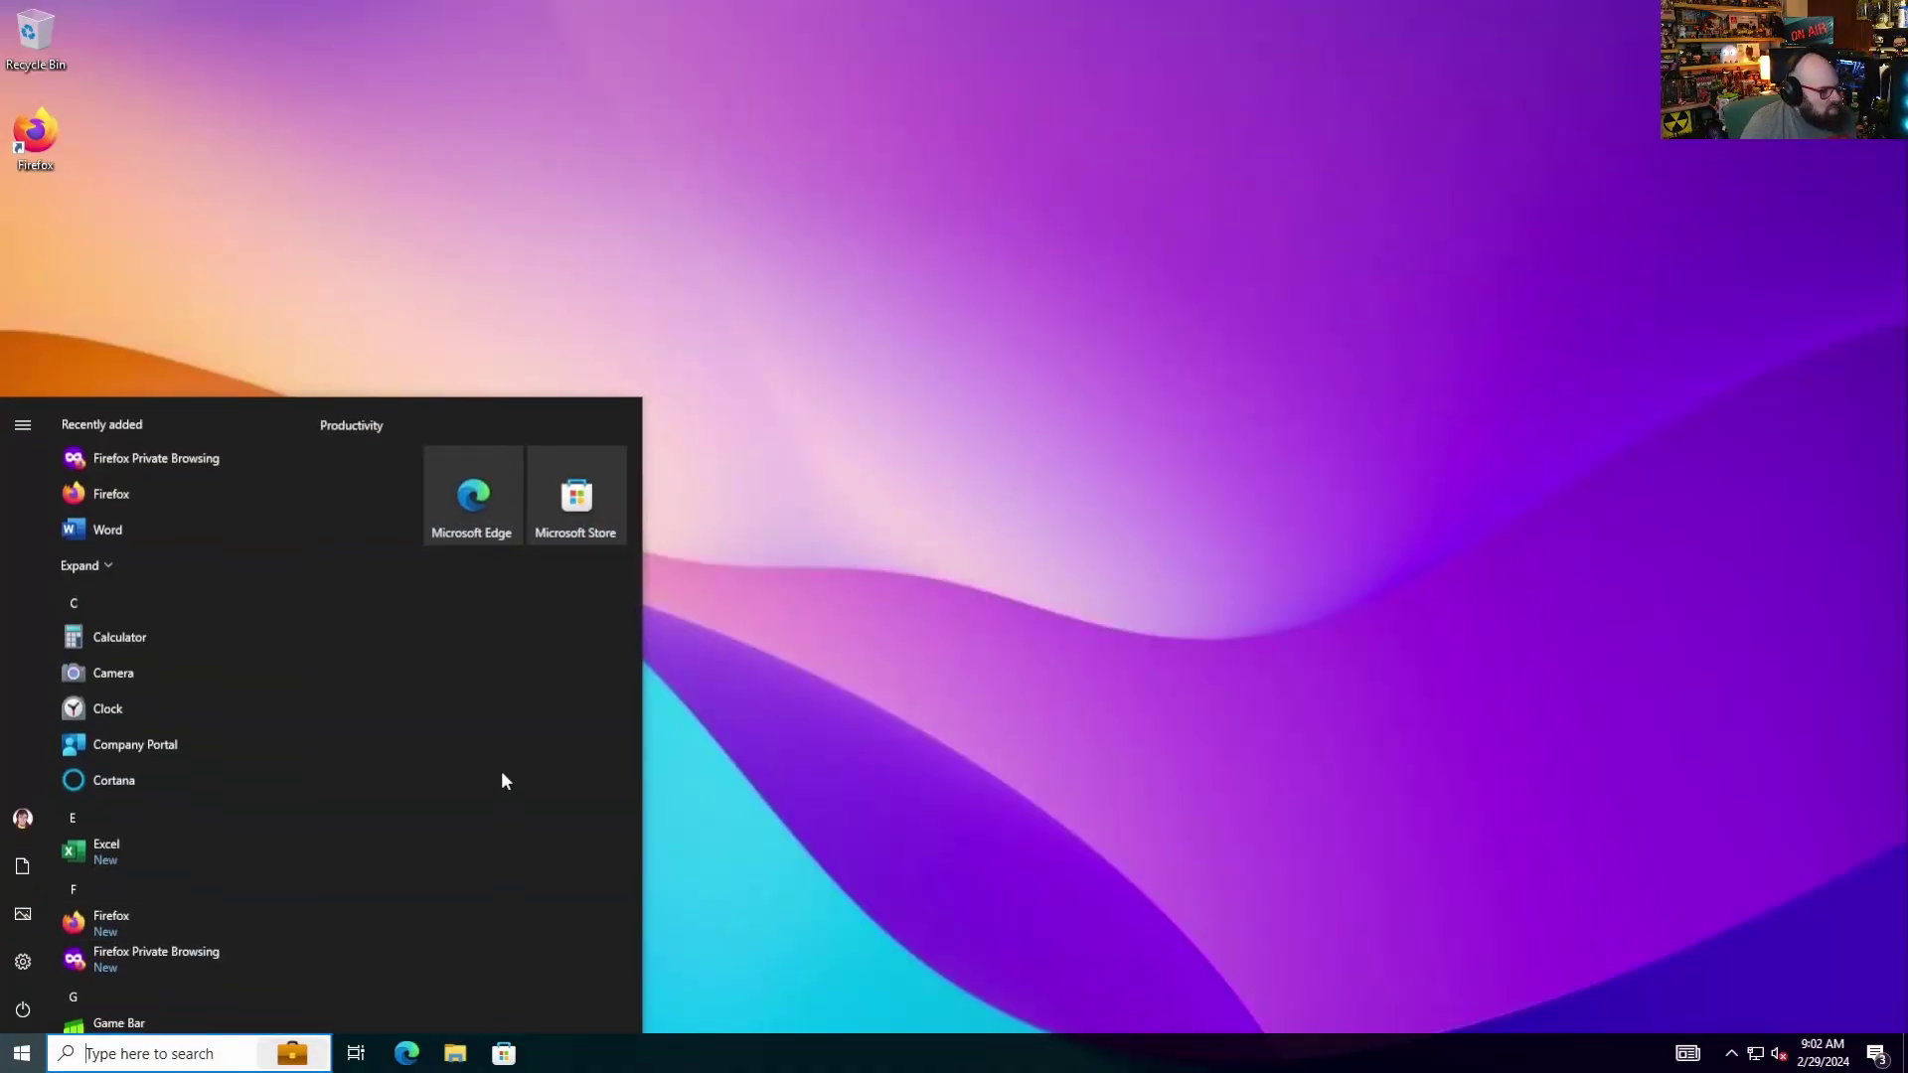
type("cert")
key("Return")
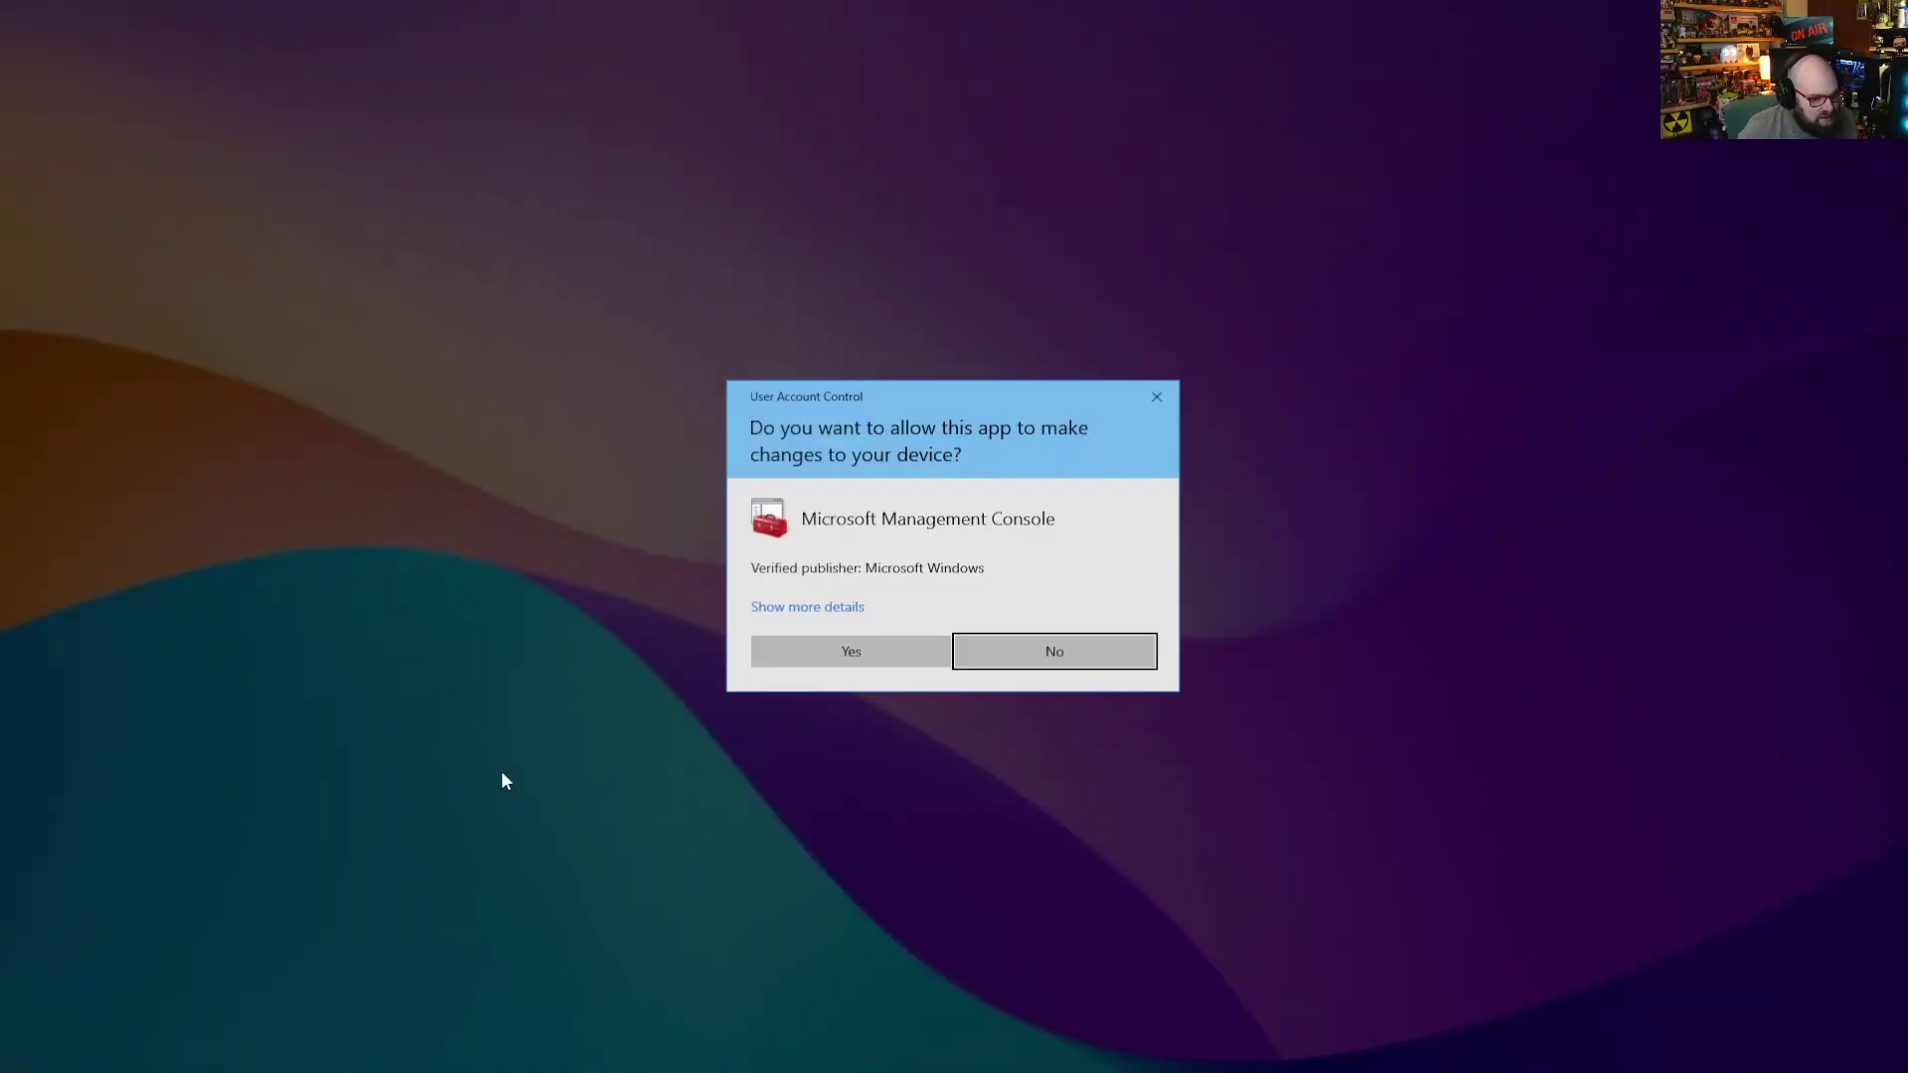
left_click(815, 648)
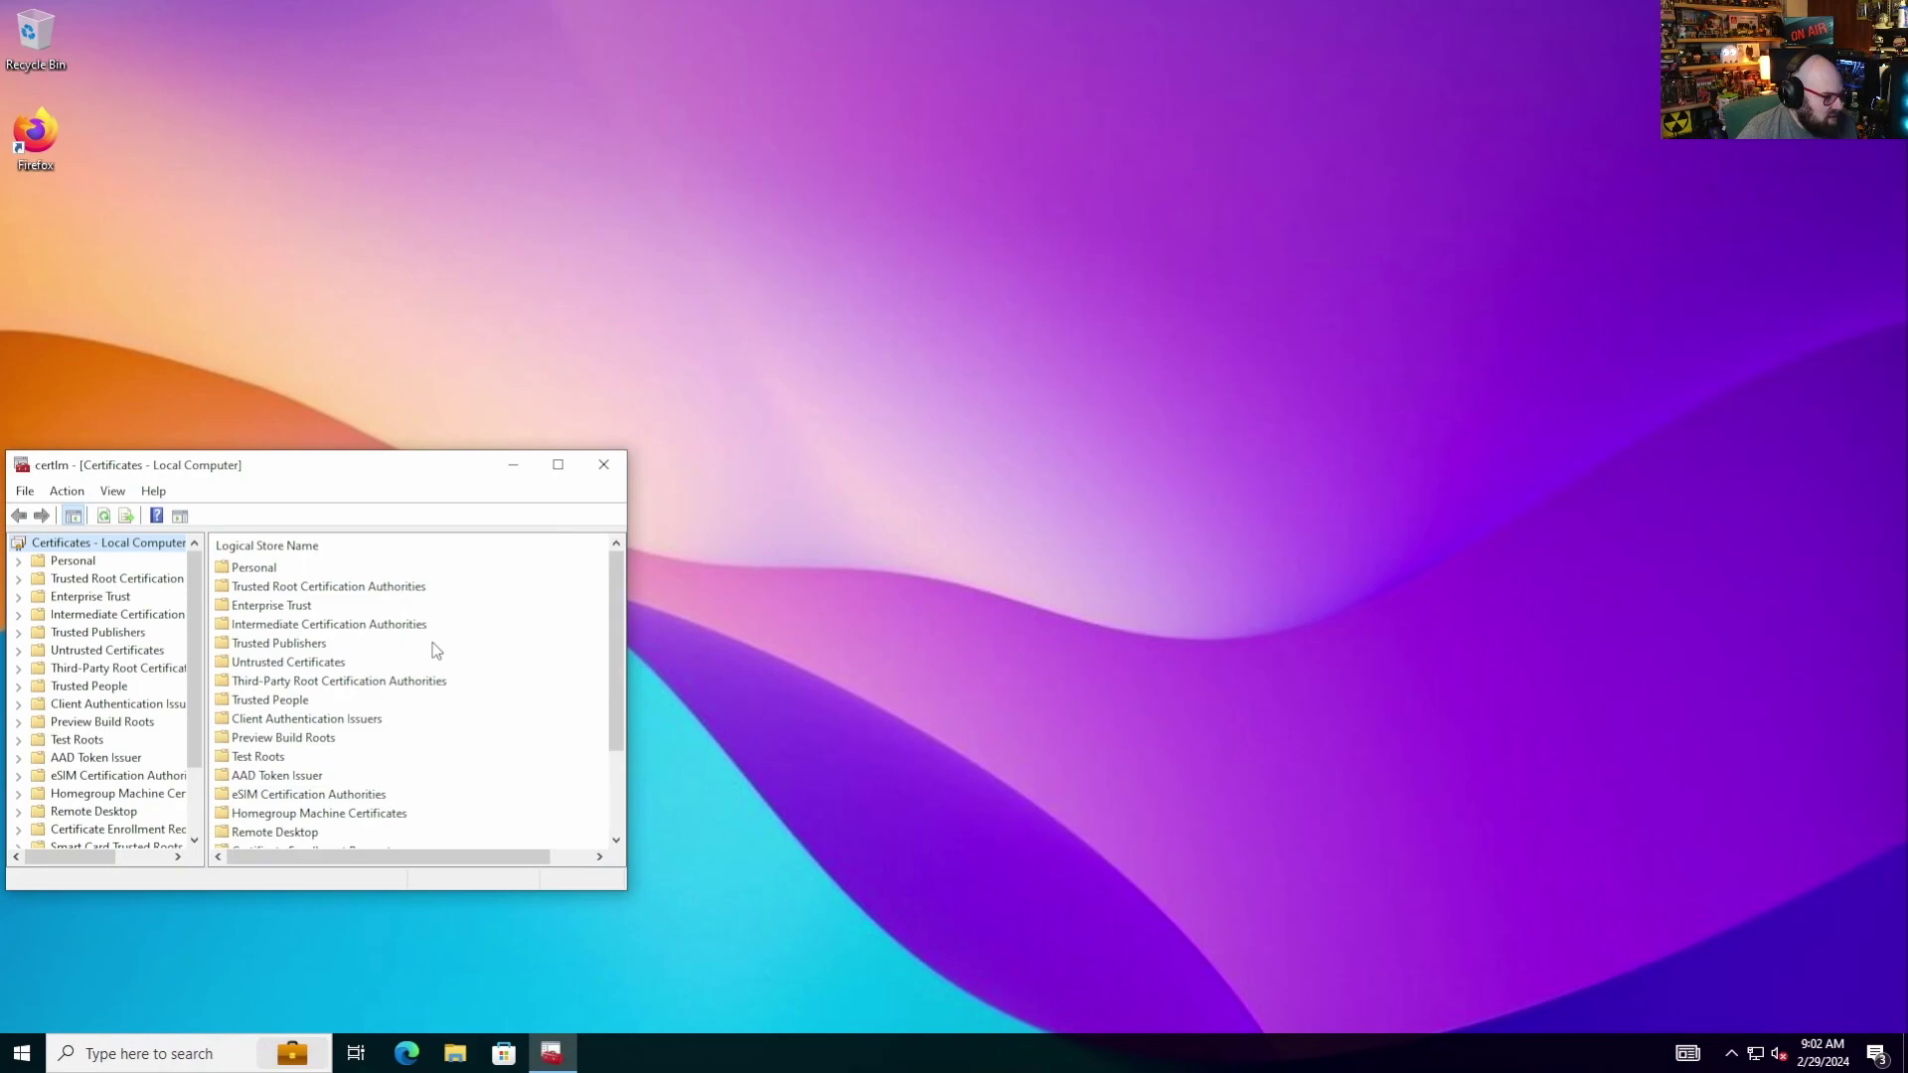
left_click_drag(404, 495, 638, 319)
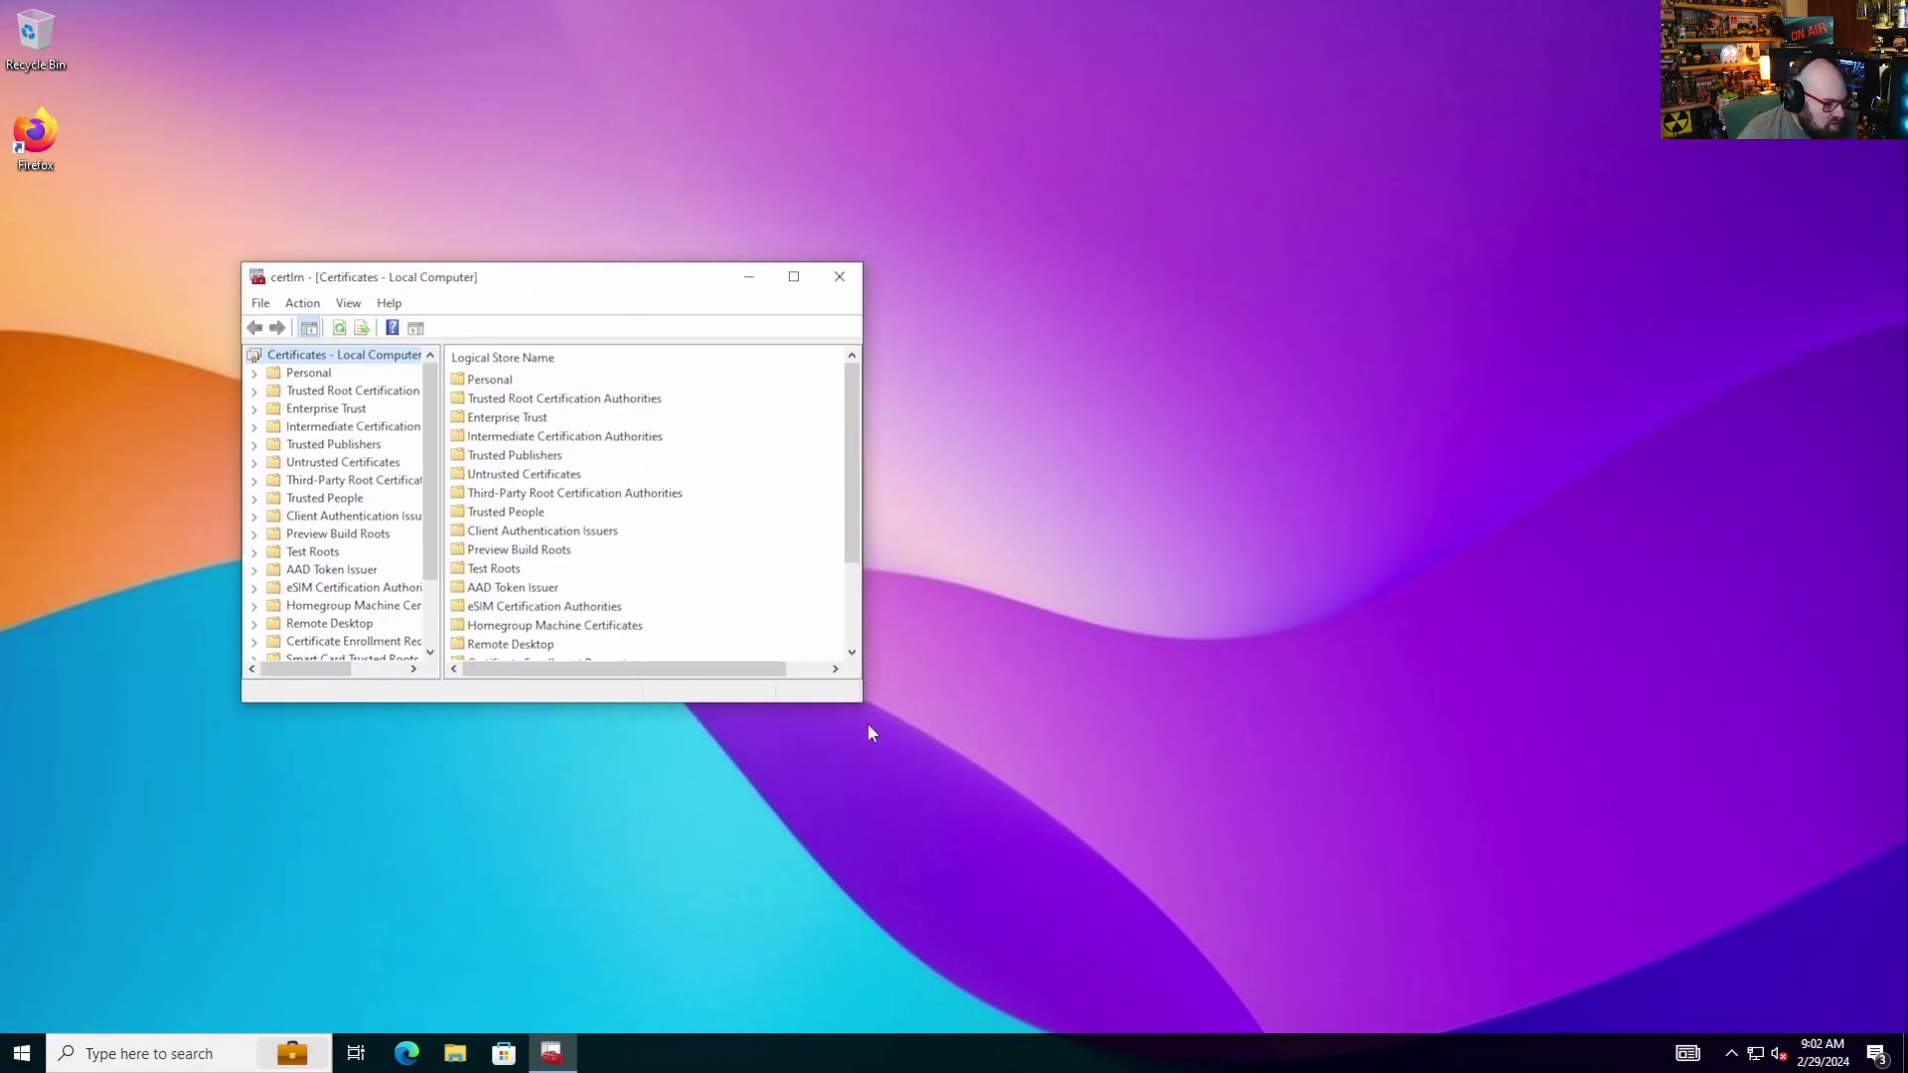
left_click_drag(862, 701, 1377, 906)
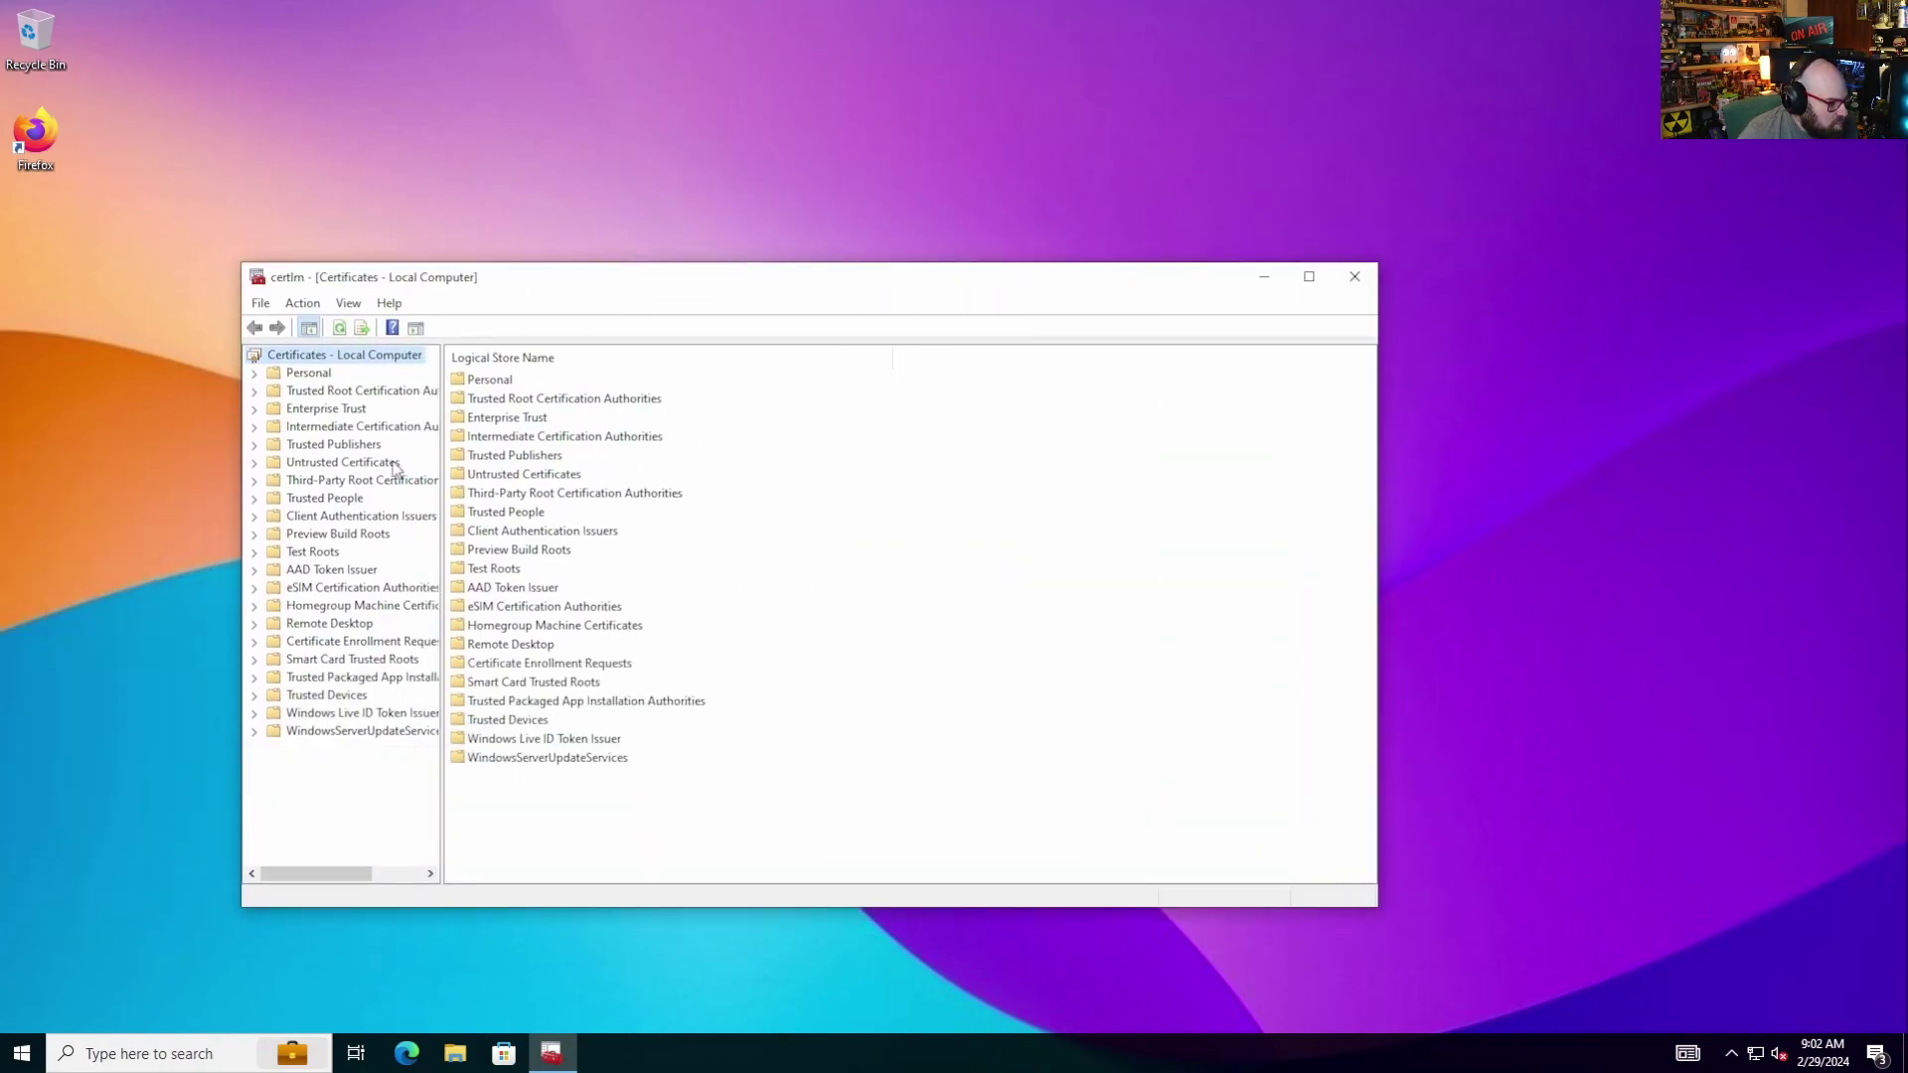
- Select the certificate issued by RUBIXDEV ISSUING CA in the Personal certificates store and widen the Issued By column
left_click(304, 377)
left_click(328, 391)
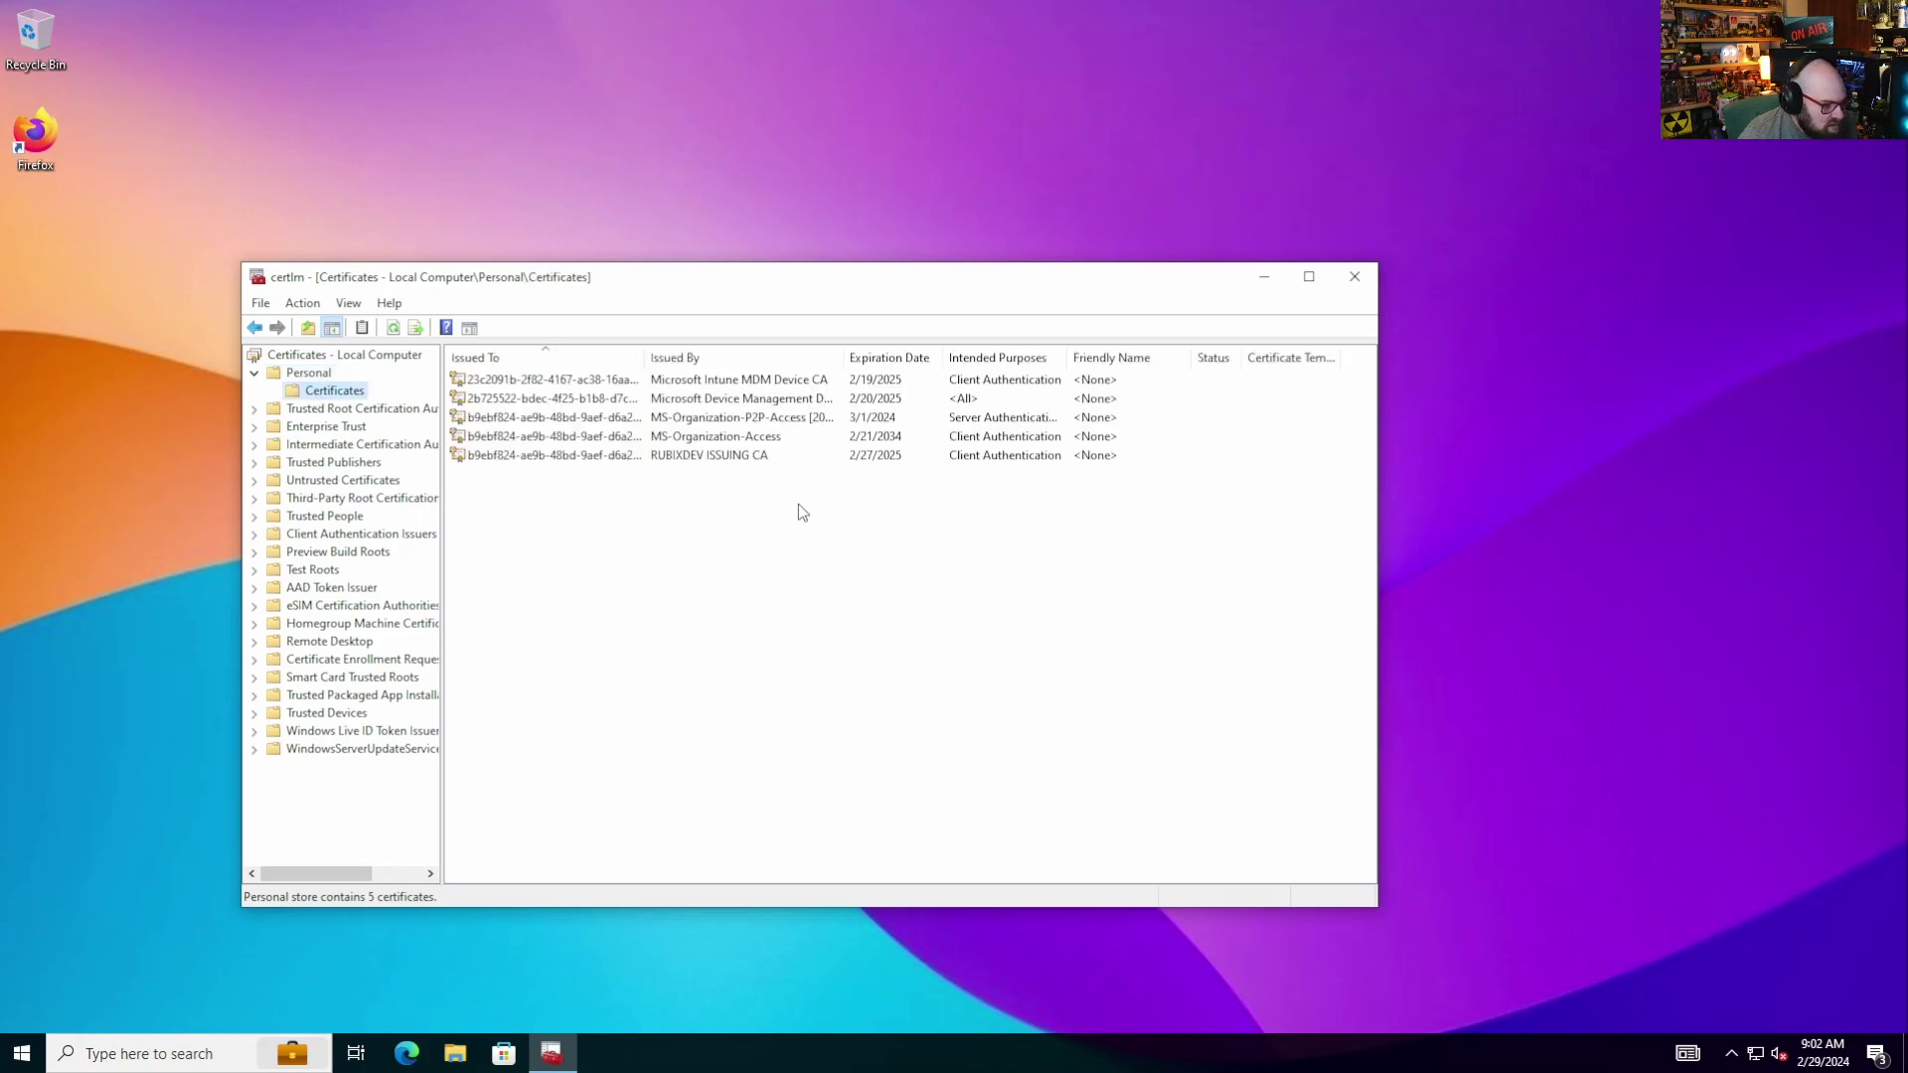
left_click(722, 460)
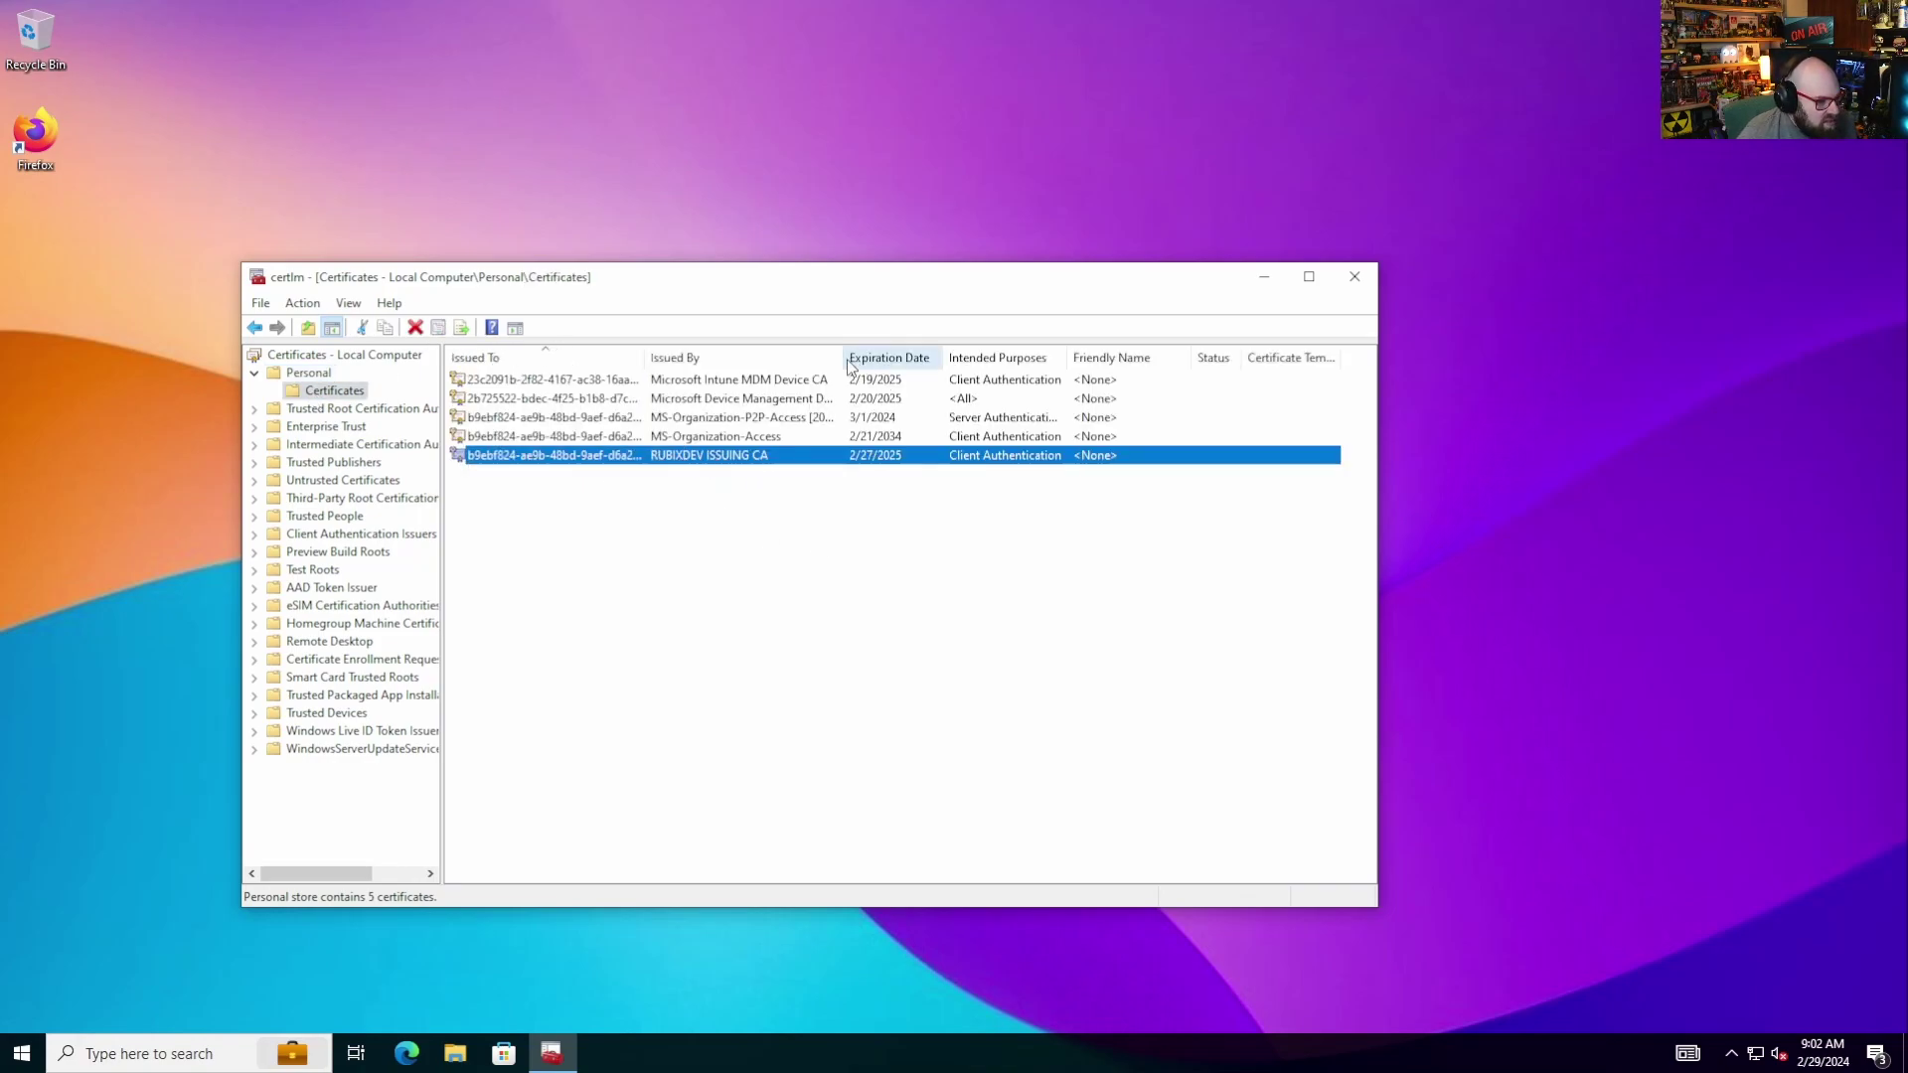
left_click_drag(843, 364, 916, 363)
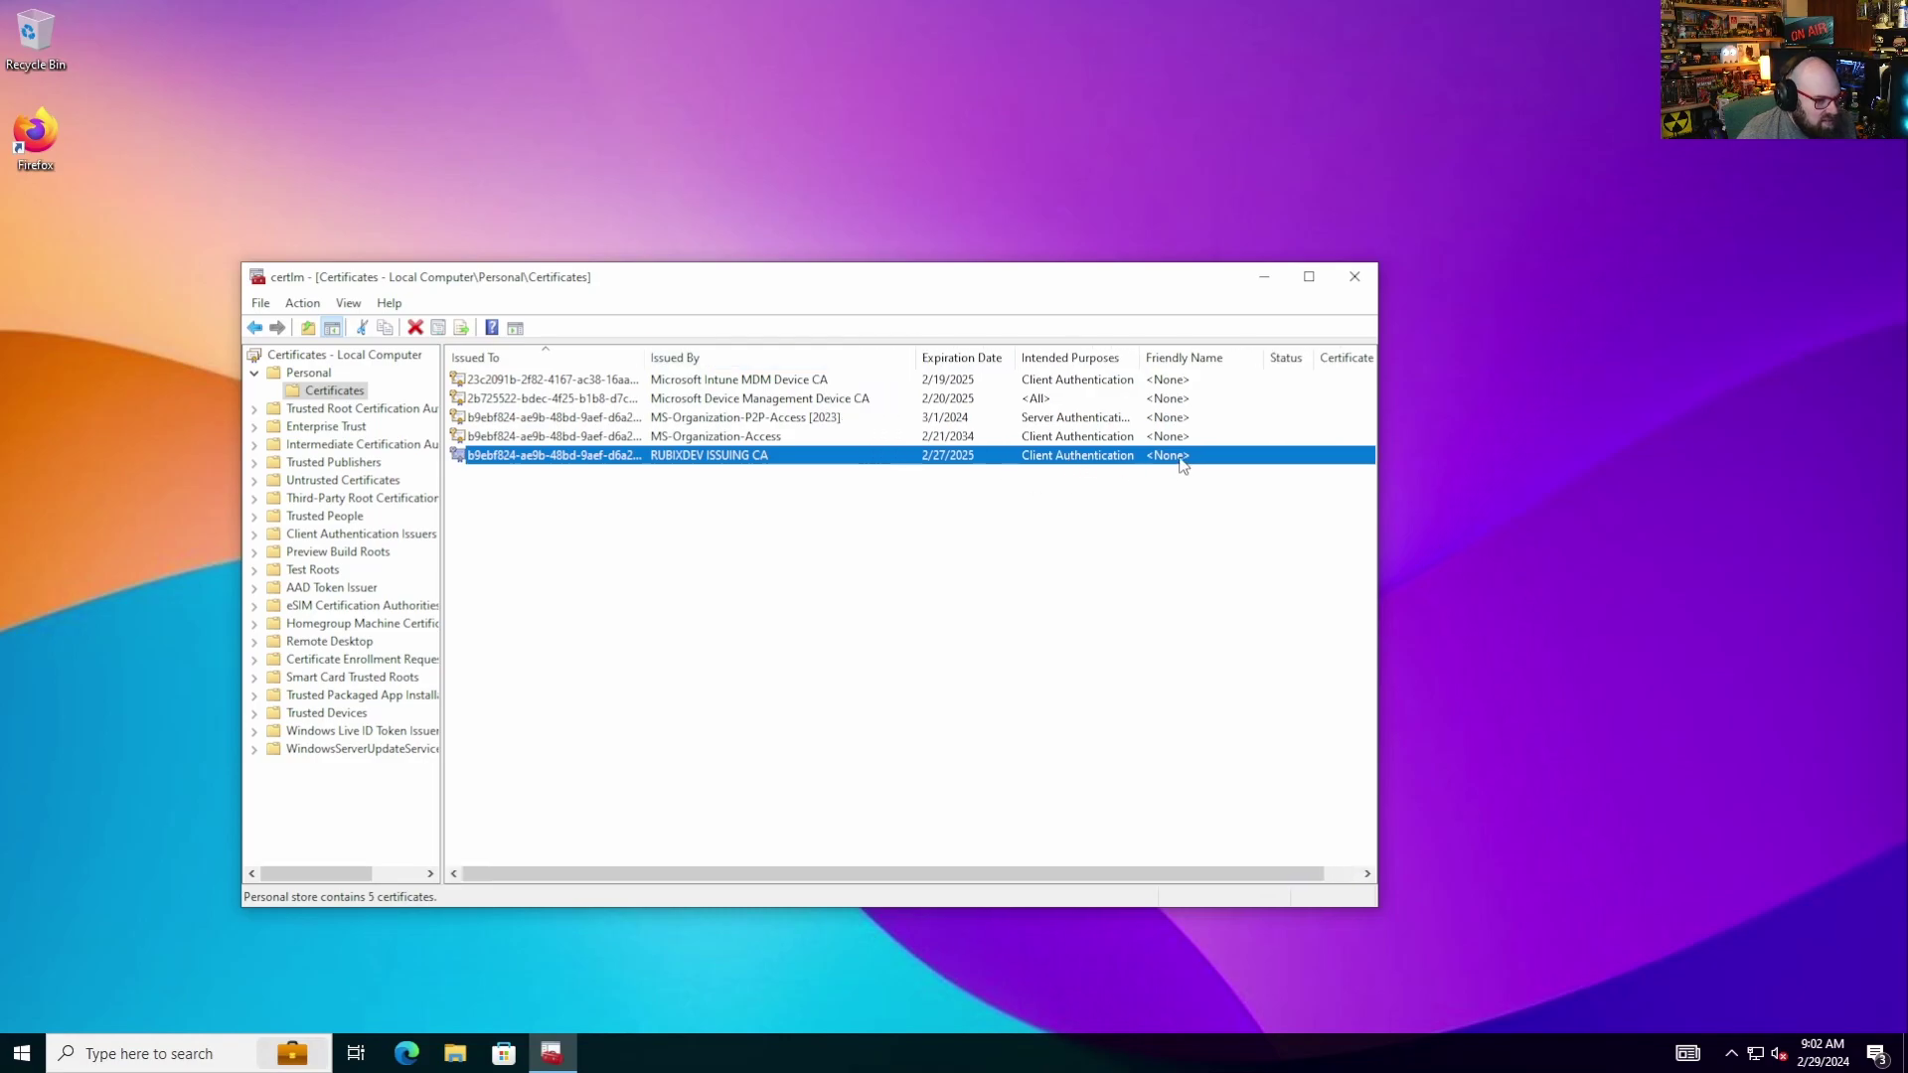
left_click_drag(644, 358, 687, 356)
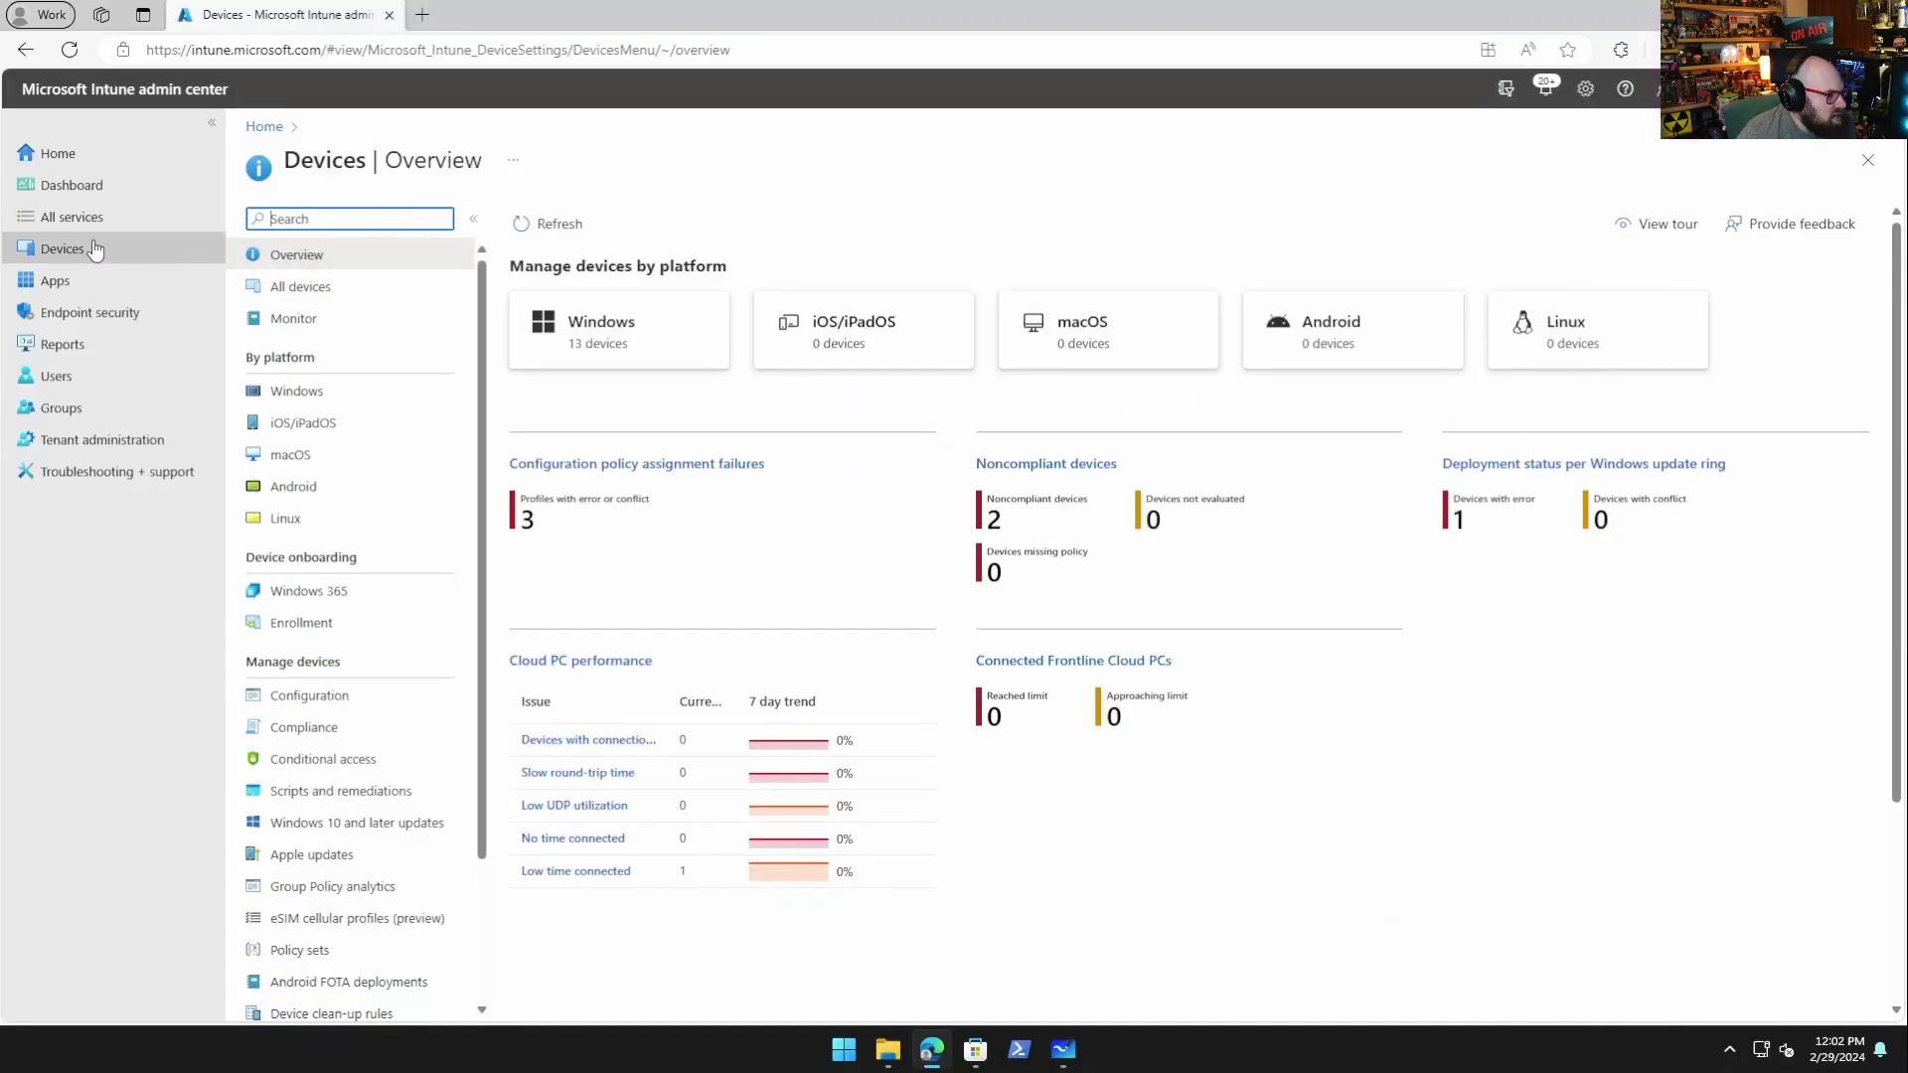
left_click(99, 249)
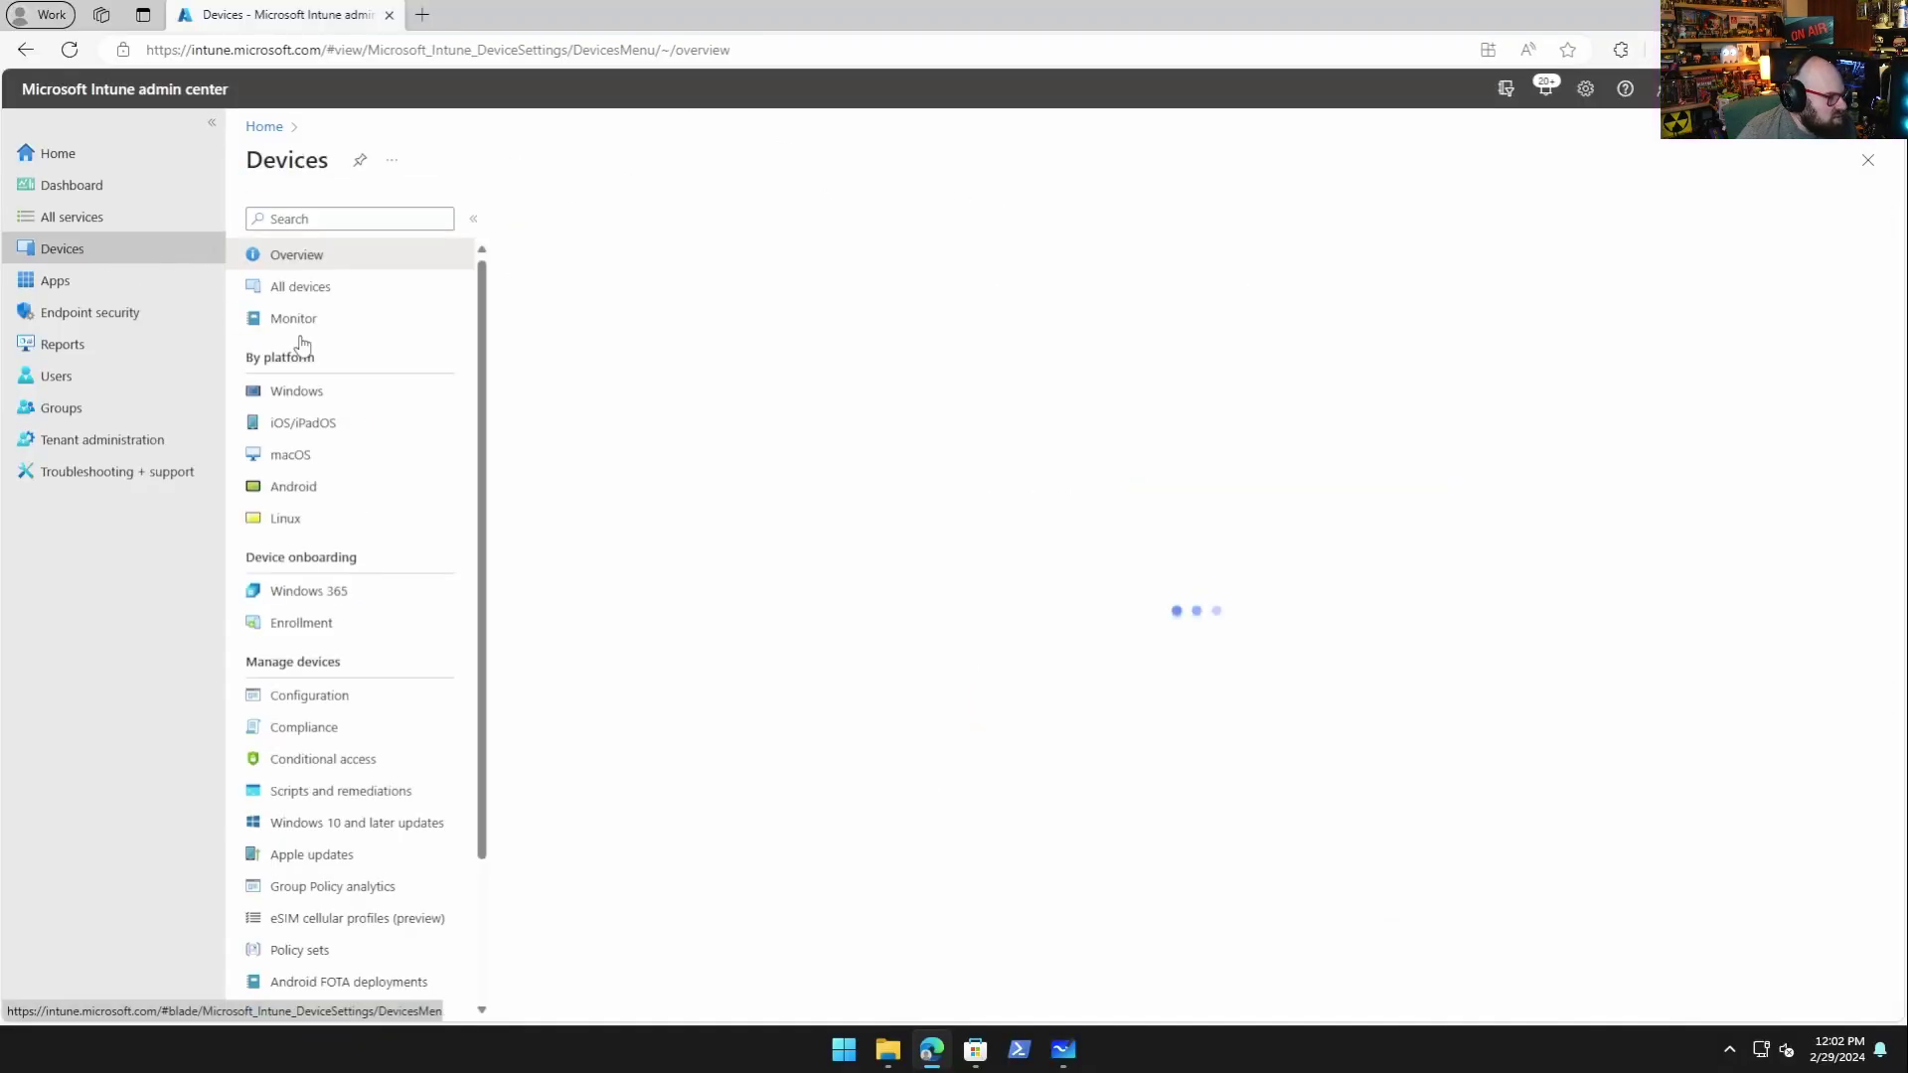
left_click(328, 391)
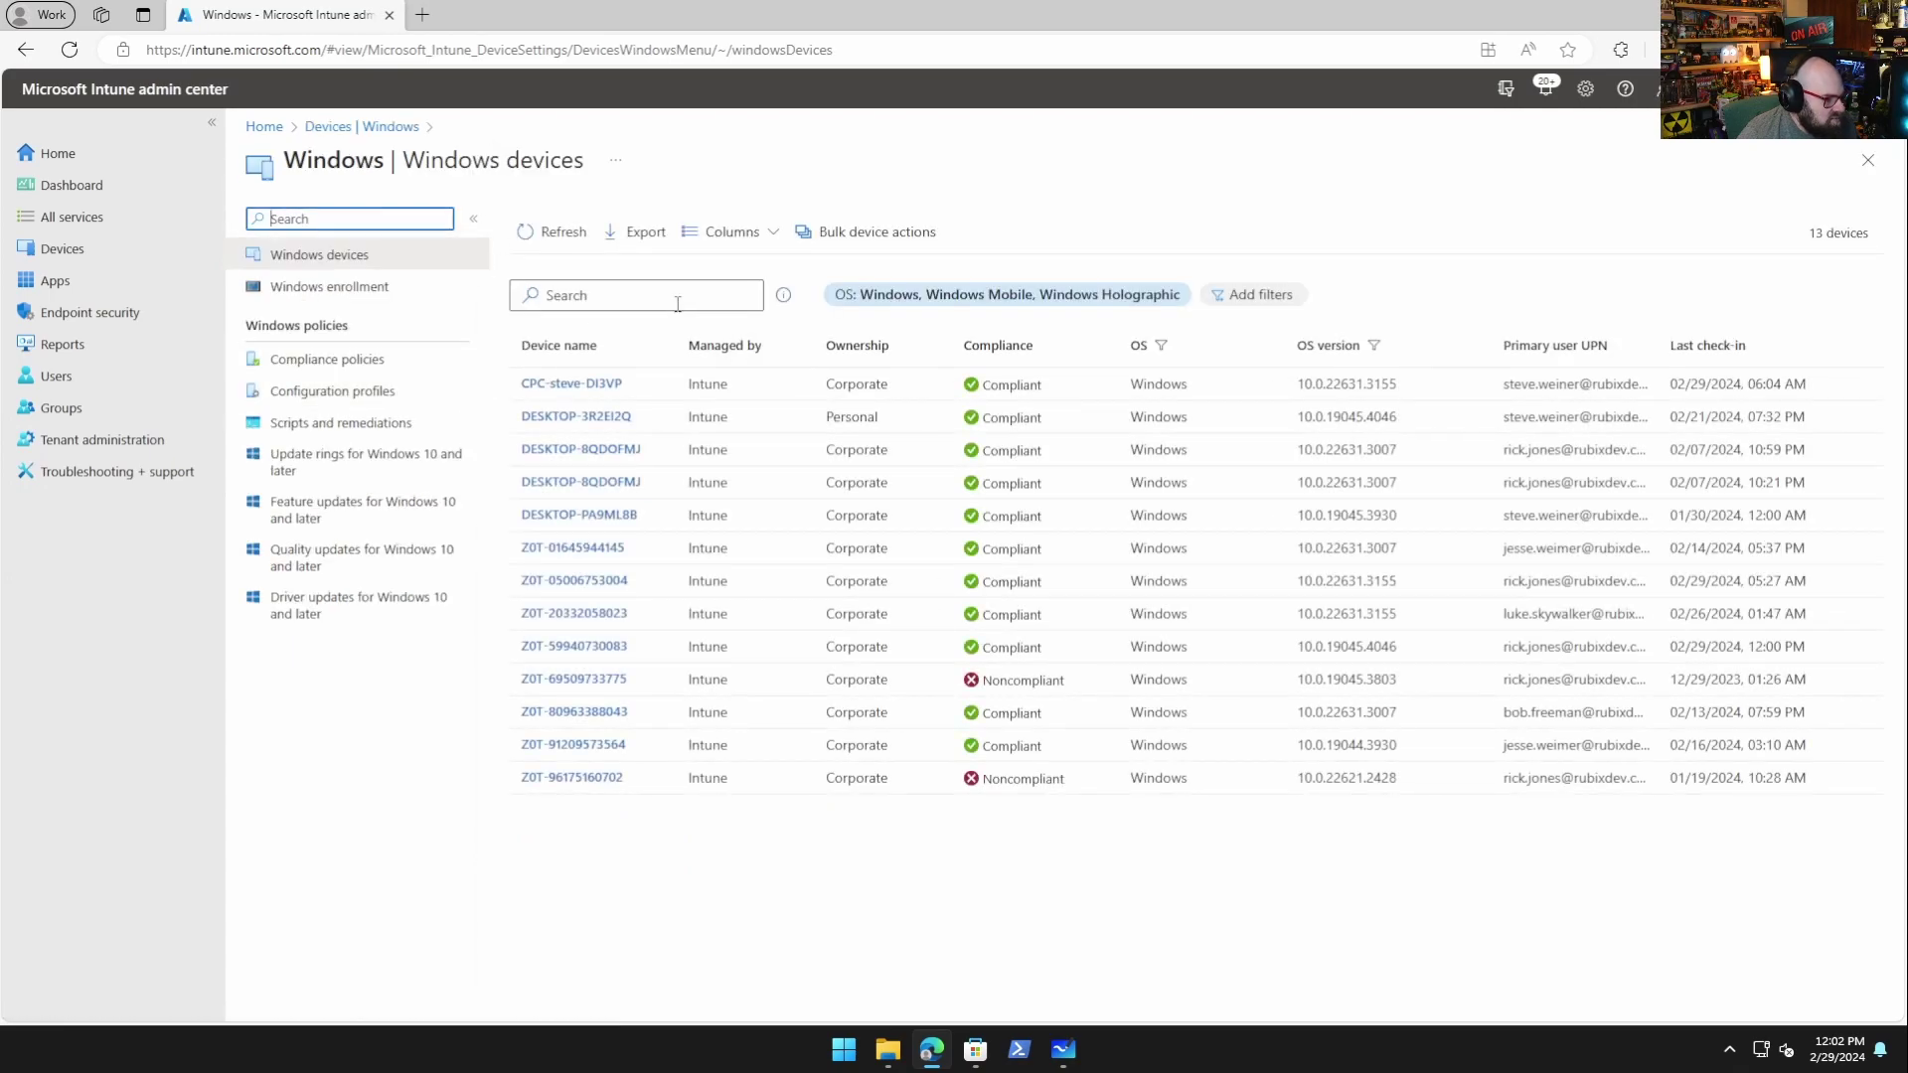
left_click(562, 647)
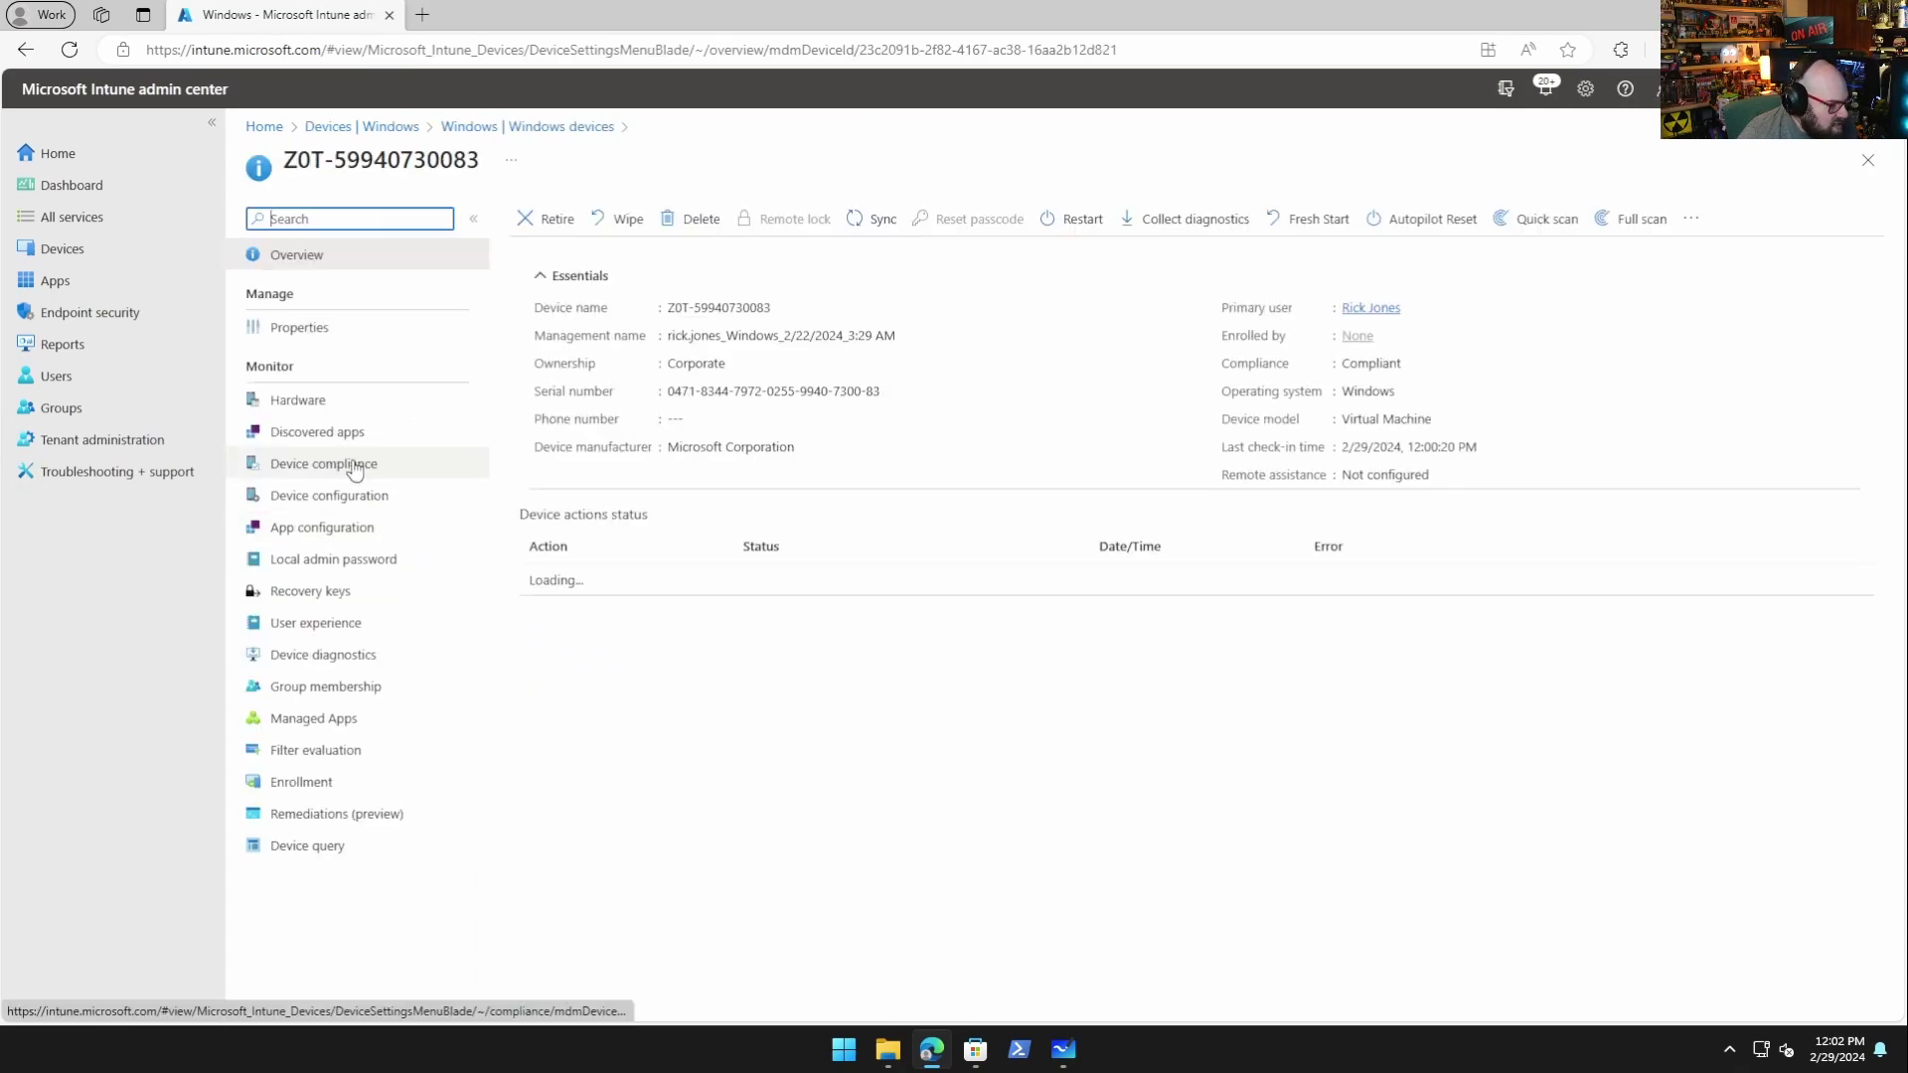
left_click(318, 401)
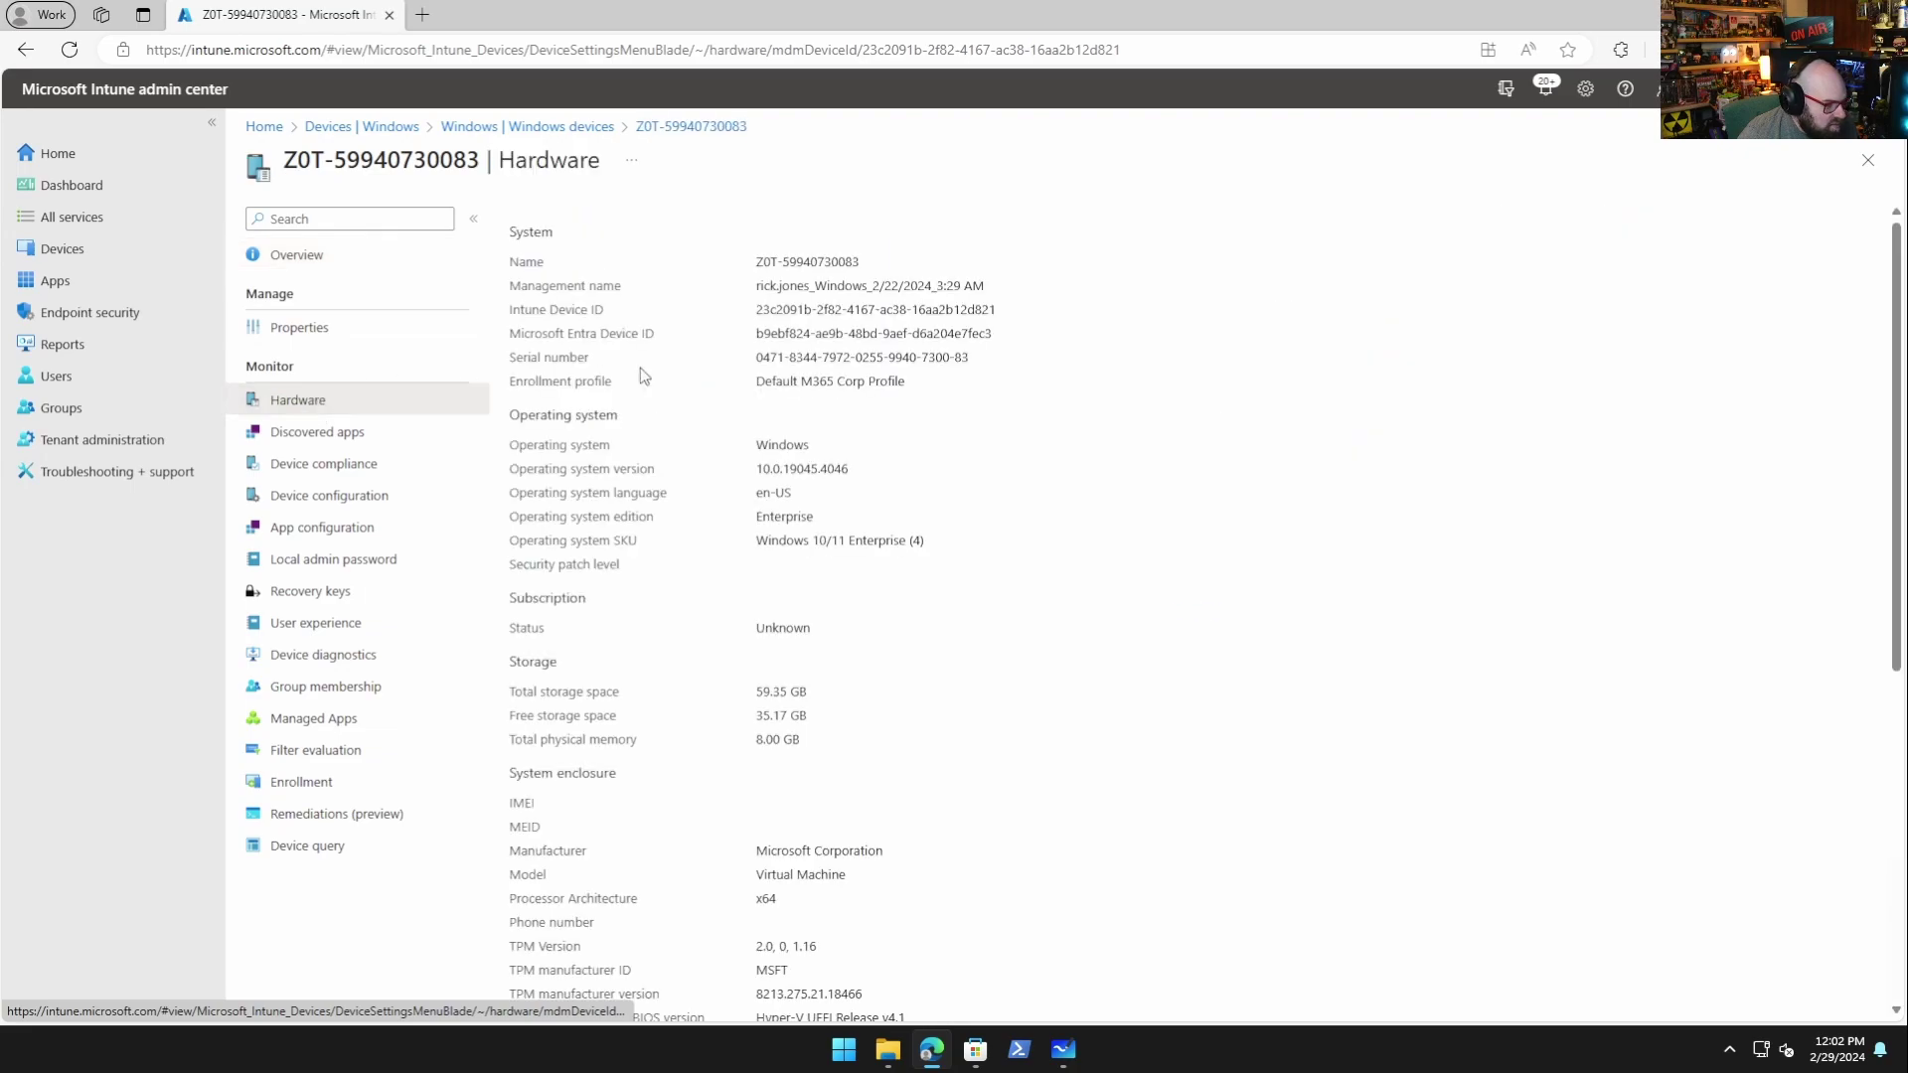
- Copy the device's Microsoft Entra Device ID and compare it with the Issued To name of the RUBIXDEV ISSUING CA certificate in certlm
left_click_drag(763, 338, 954, 320)
key("ctrl+c")
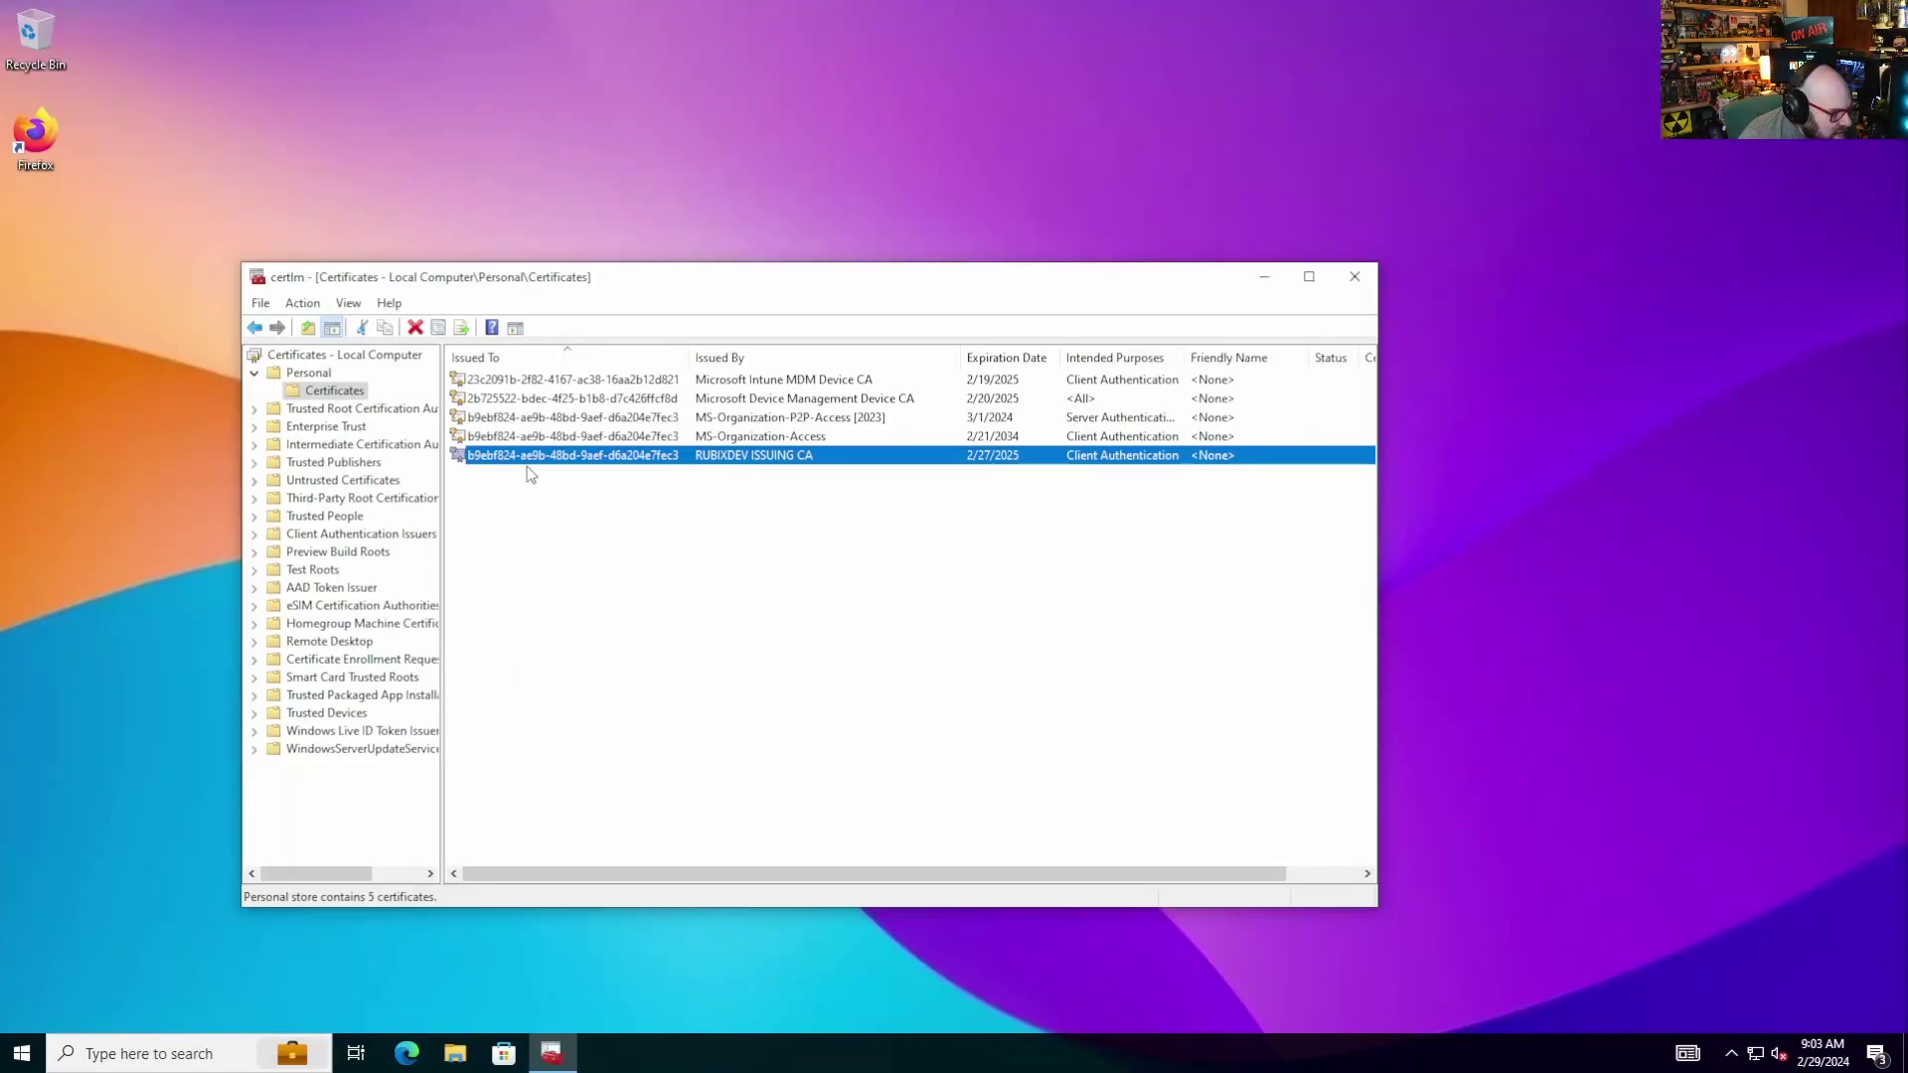
left_click(629, 476)
left_click(814, 457)
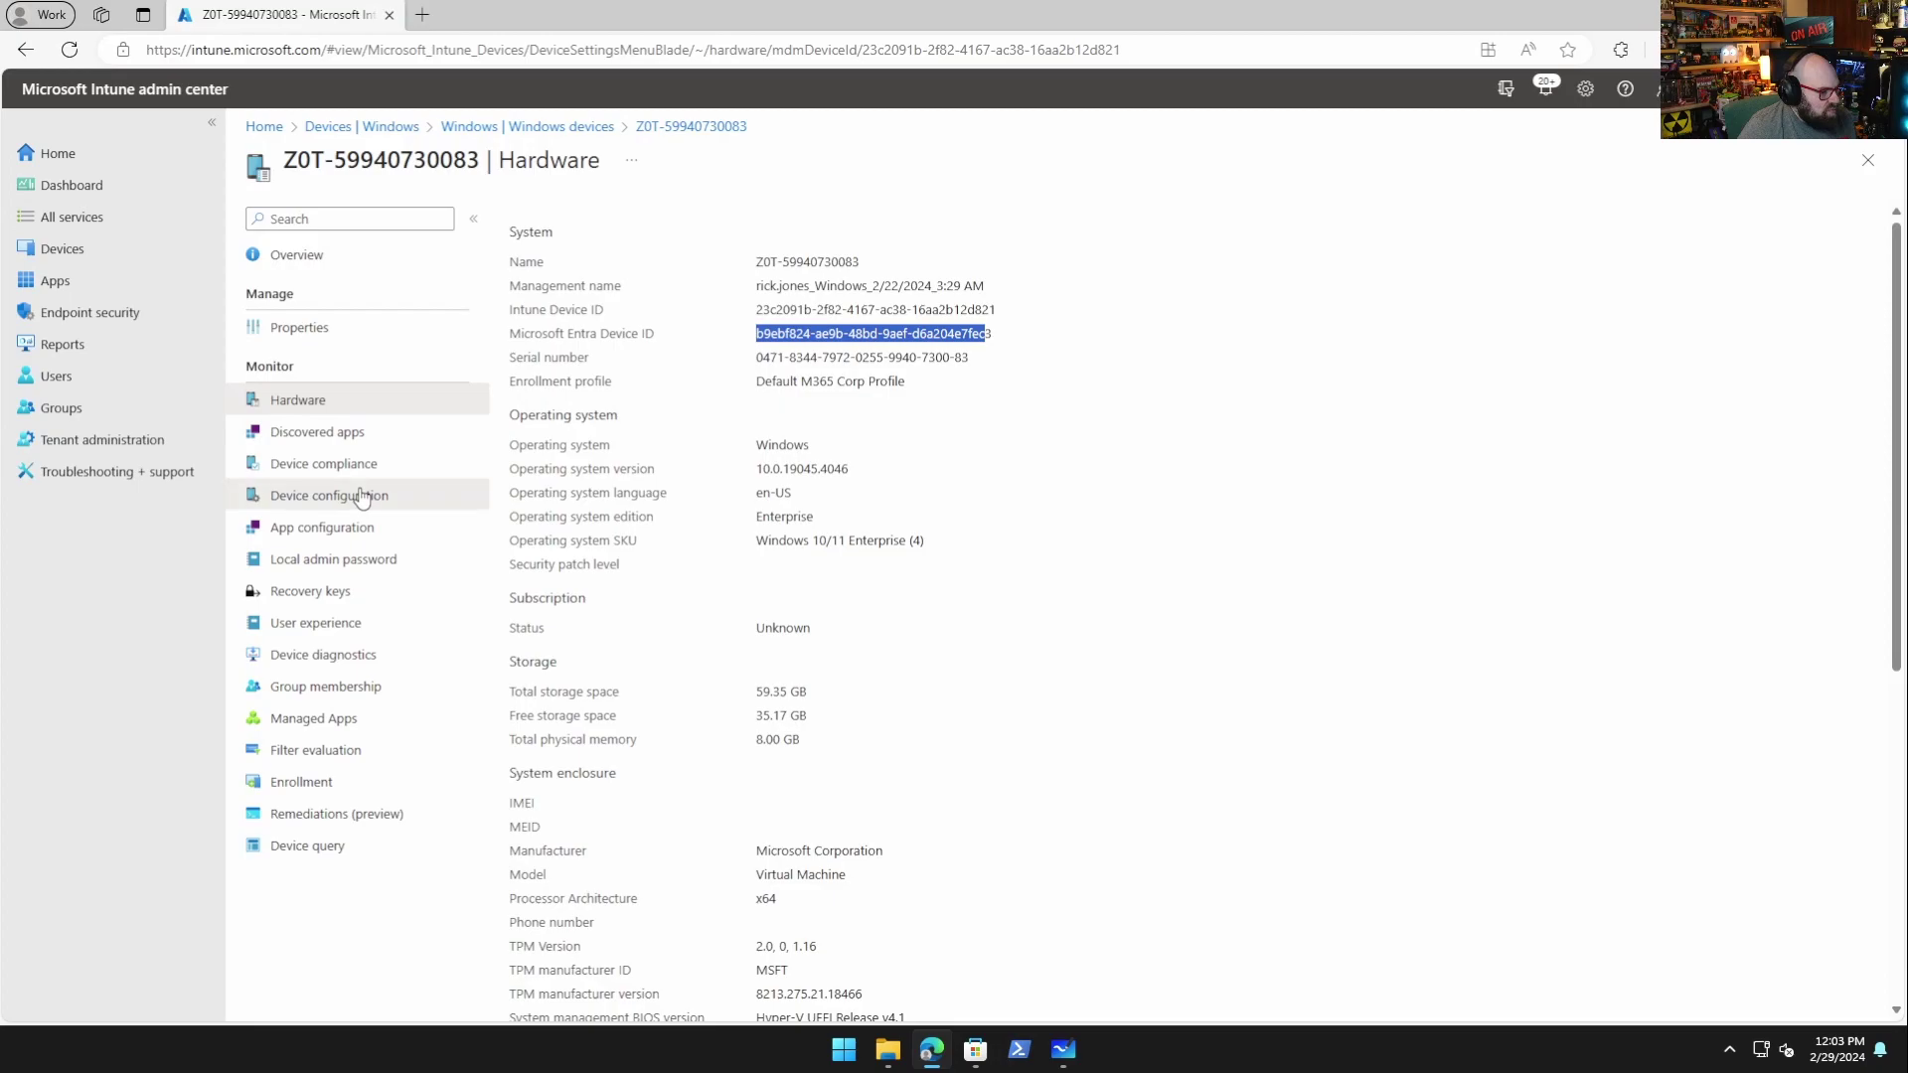
- In Intune, check the device's configuration policies and review the RUBIXDEV SCEP CERT profile's check-in status, assignments and properties
left_click(367, 495)
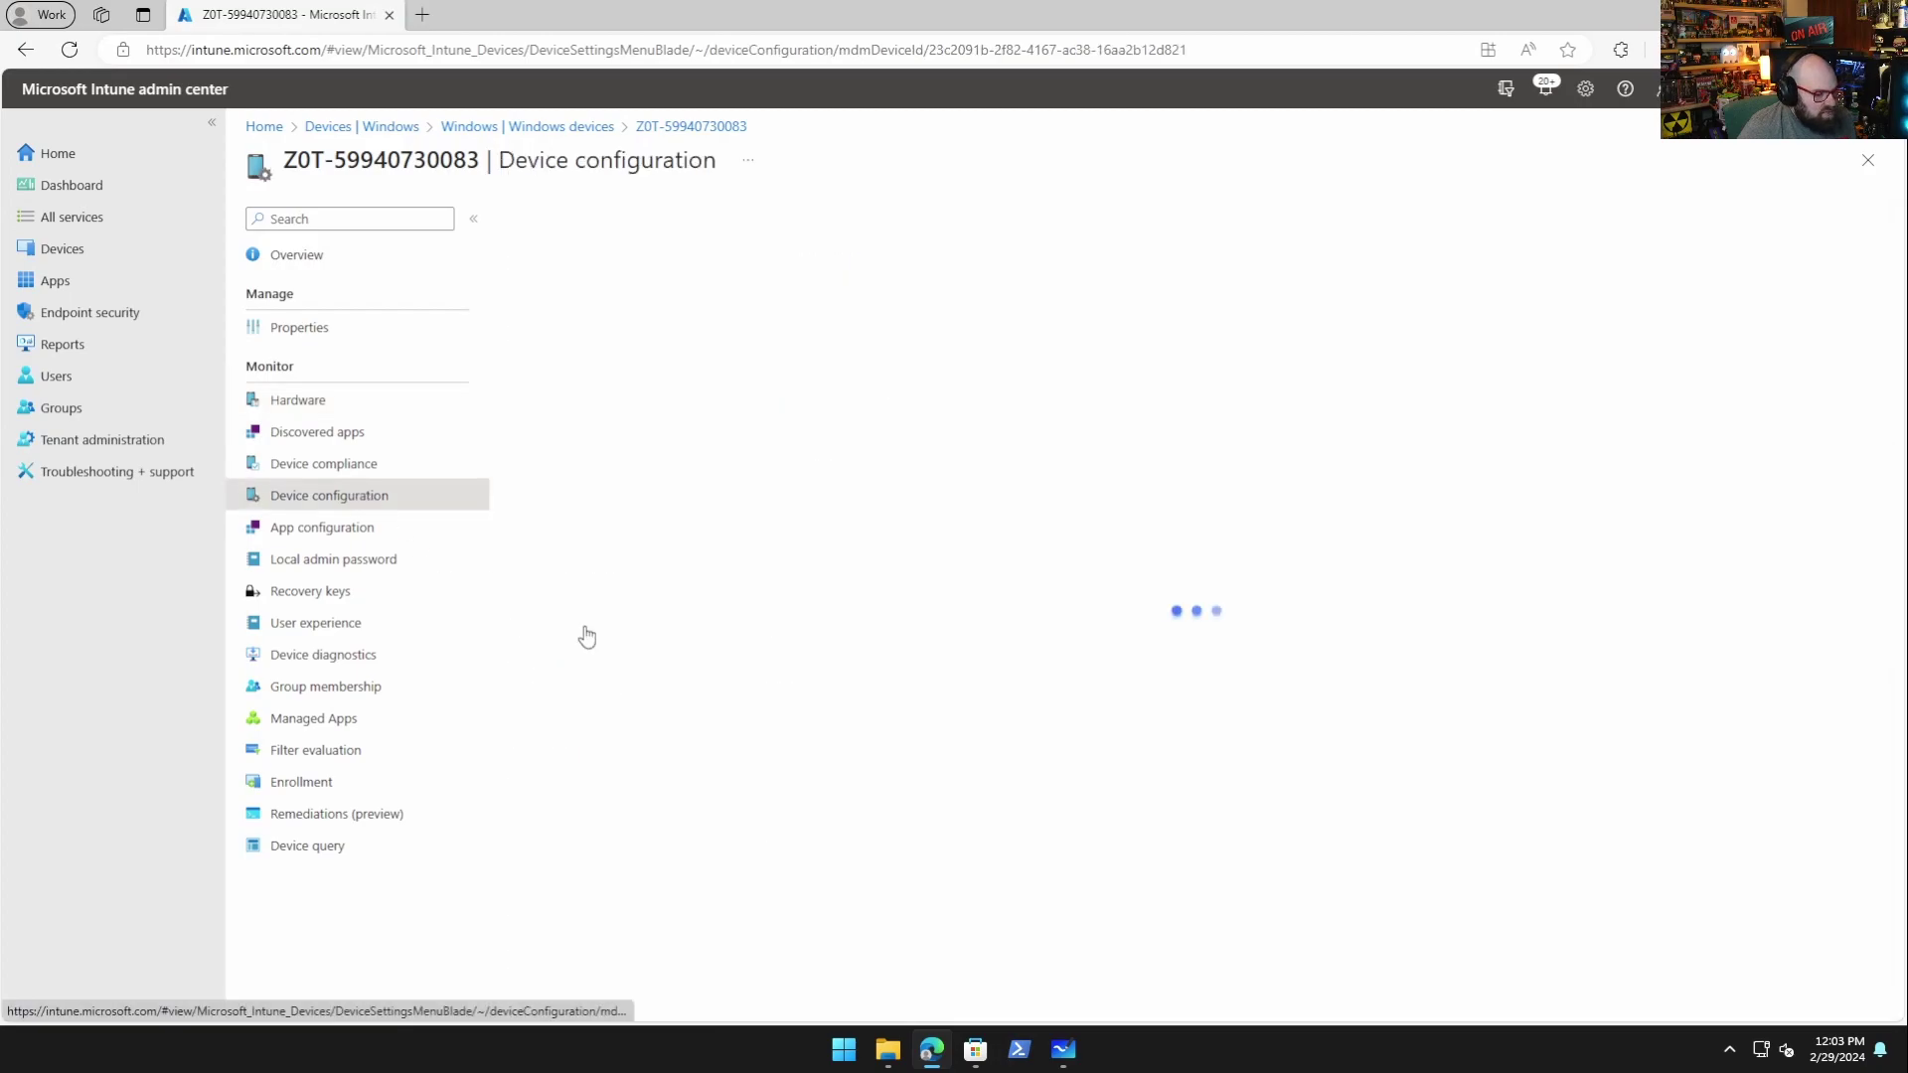
scroll(1117, 837, "down", 3)
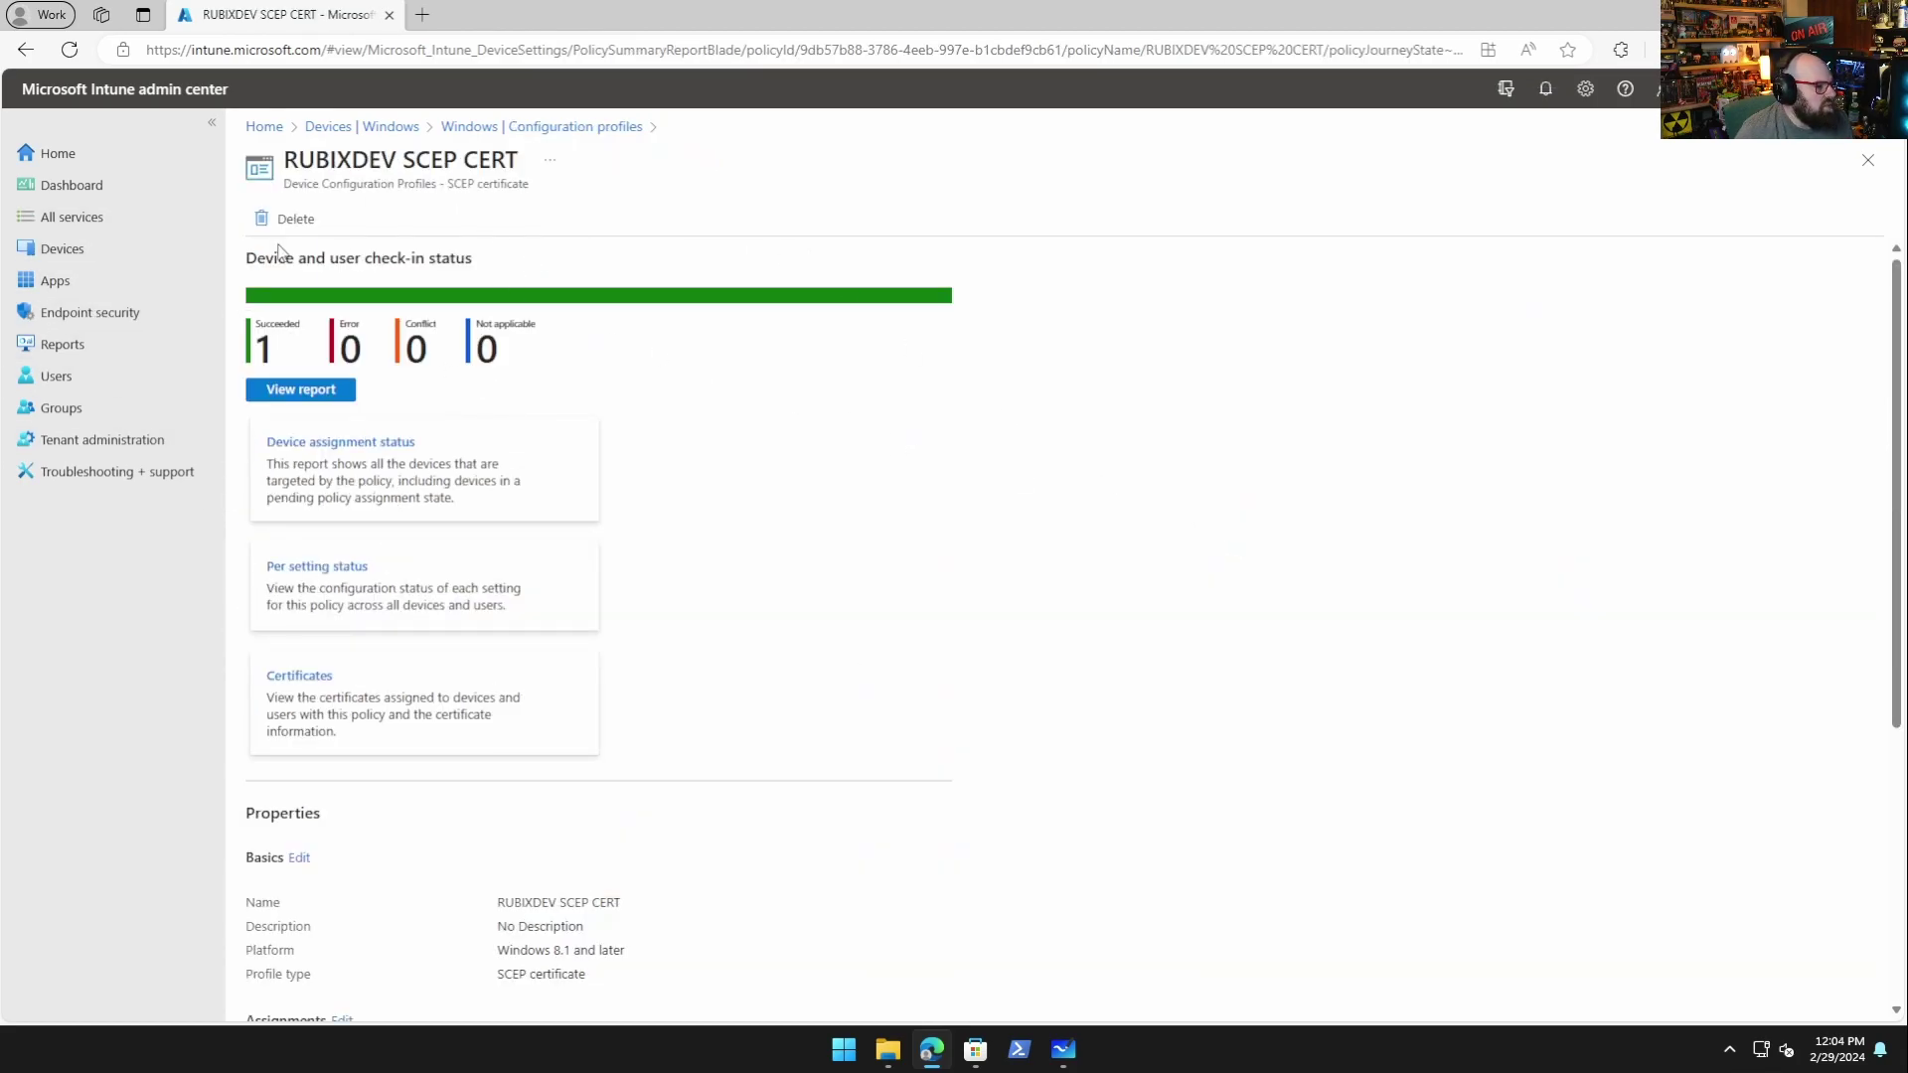
scroll(725, 341, "down", 5)
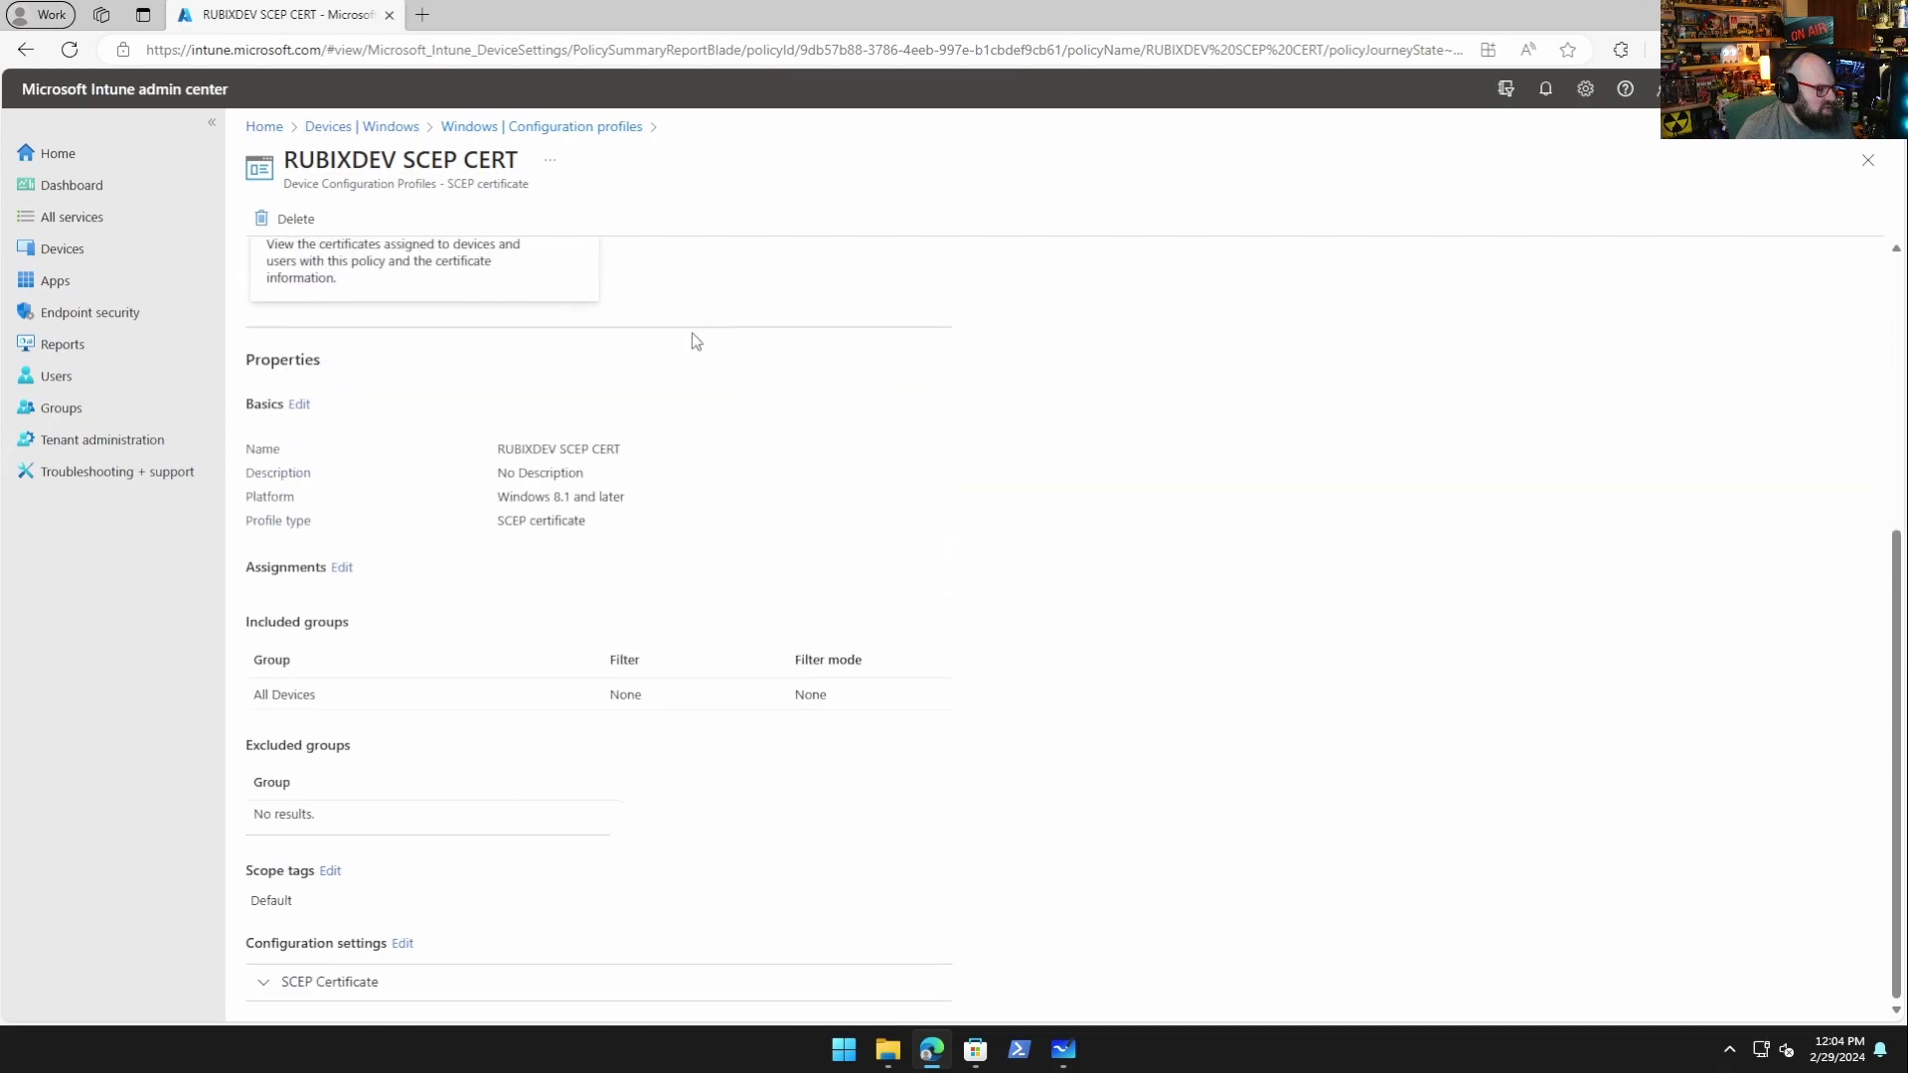
scroll(646, 368, "up", 5)
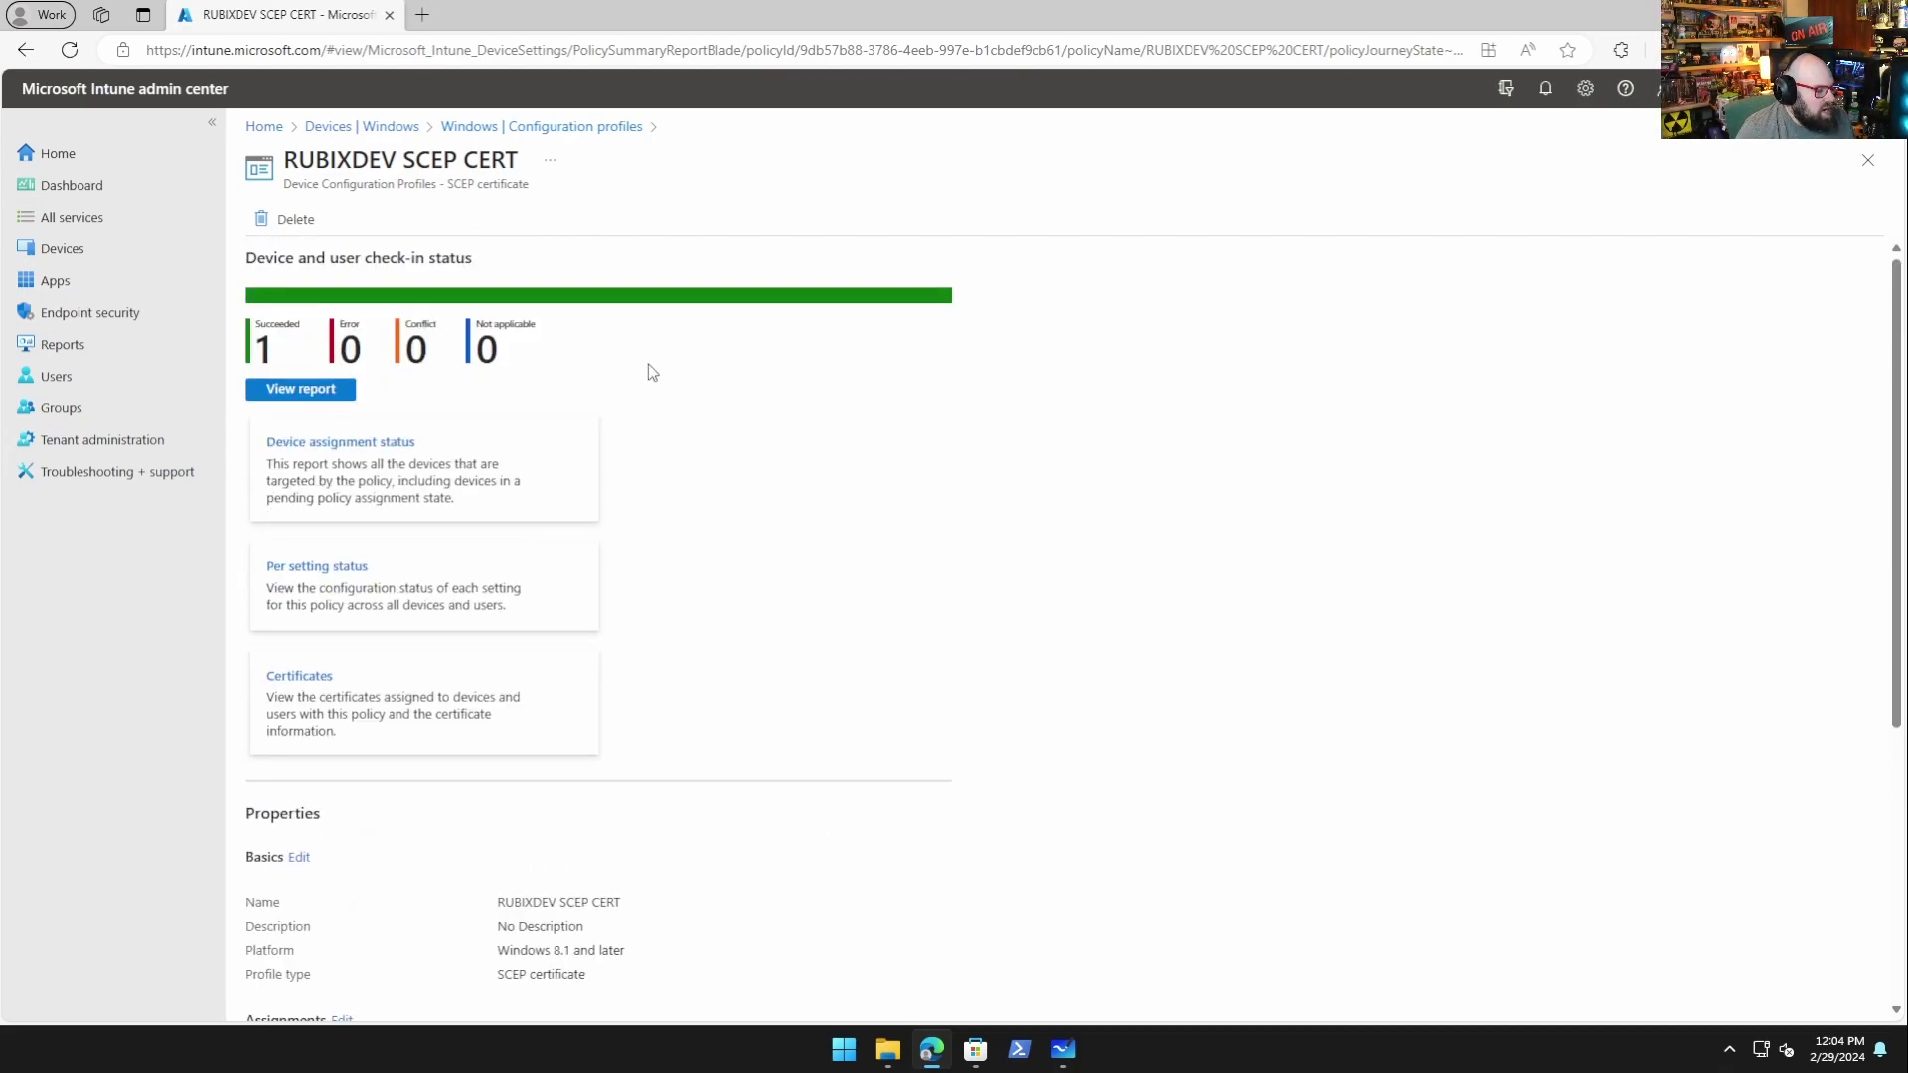